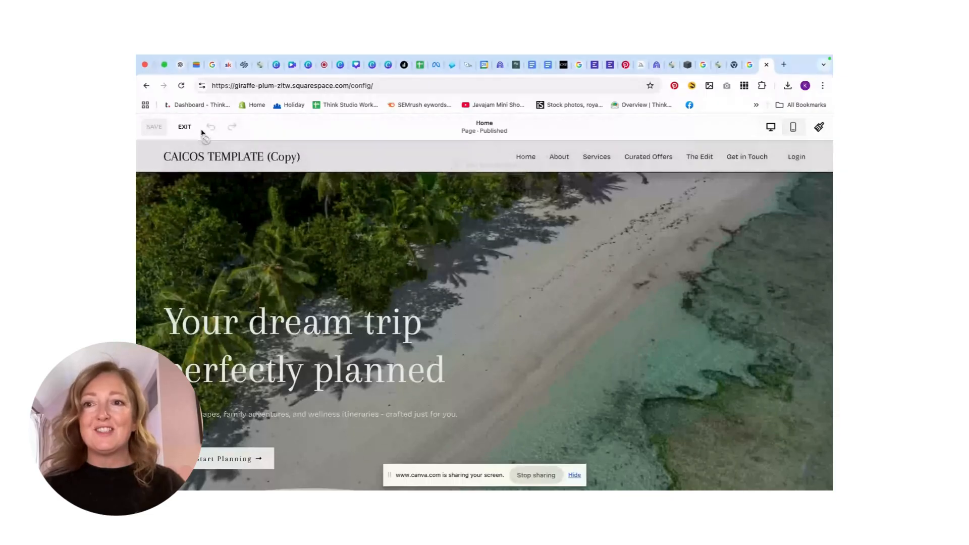
- Exit the home page editor and switch to Preview to consult the Palms + Parasols brand board in 2.png
{"action": "left_click", "coordinate": [185, 128]}
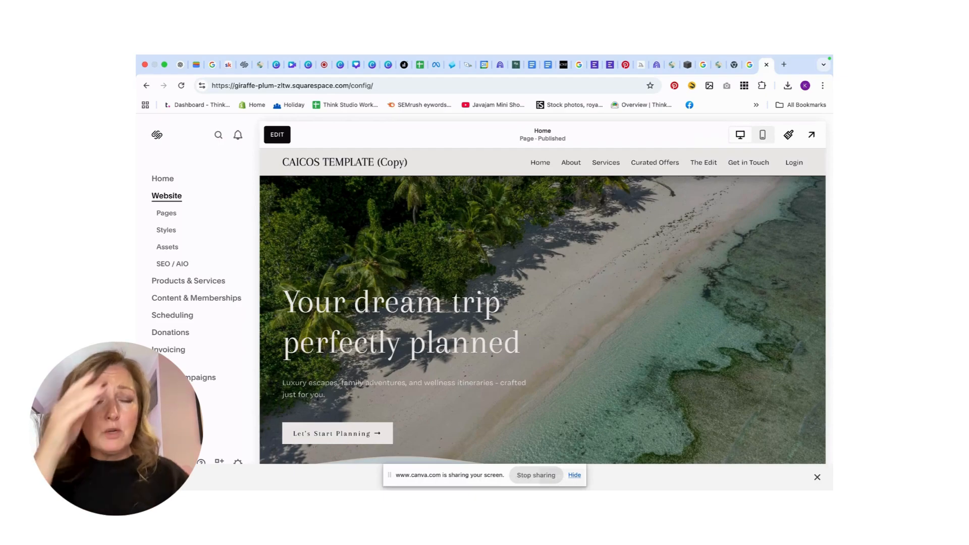
{"action": "left_click", "coordinate": [573, 475]}
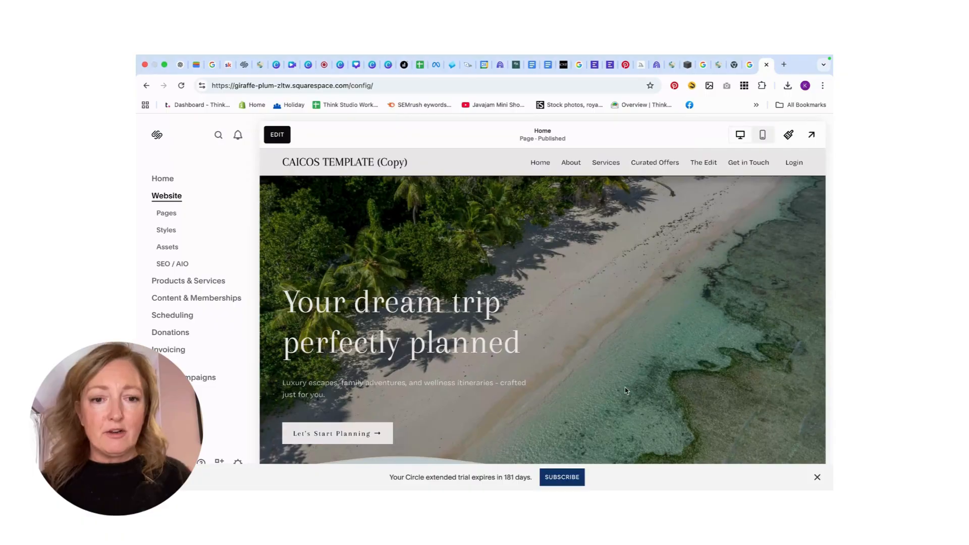
{"action": "mouse_move", "coordinate": [632, 477]}
{"action": "left_click", "coordinate": [678, 475]}
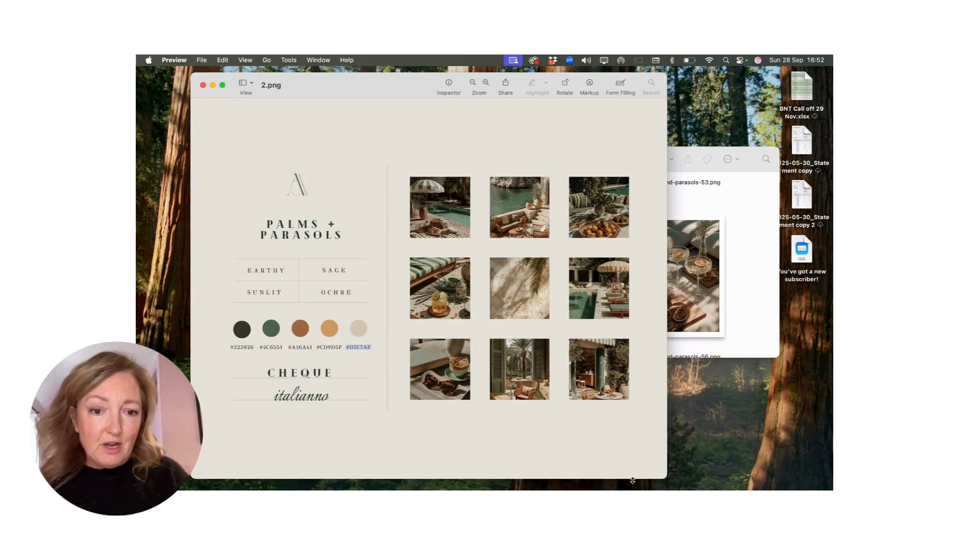
{"action": "mouse_move", "coordinate": [633, 488]}
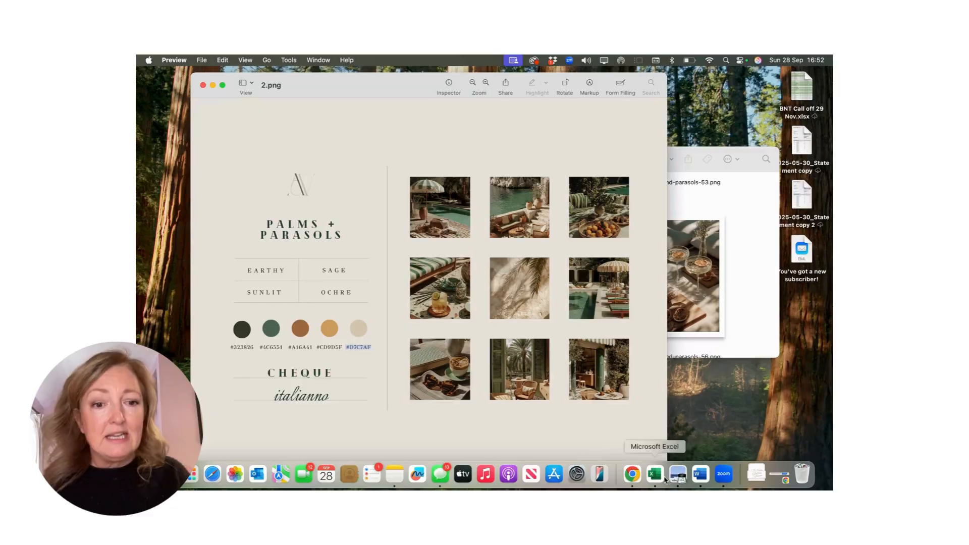
- Switch back to Chrome and replace the home page hero background with the striped-parasol poolside image ending in e6e3.png from Downloads
{"action": "left_click", "coordinate": [637, 478]}
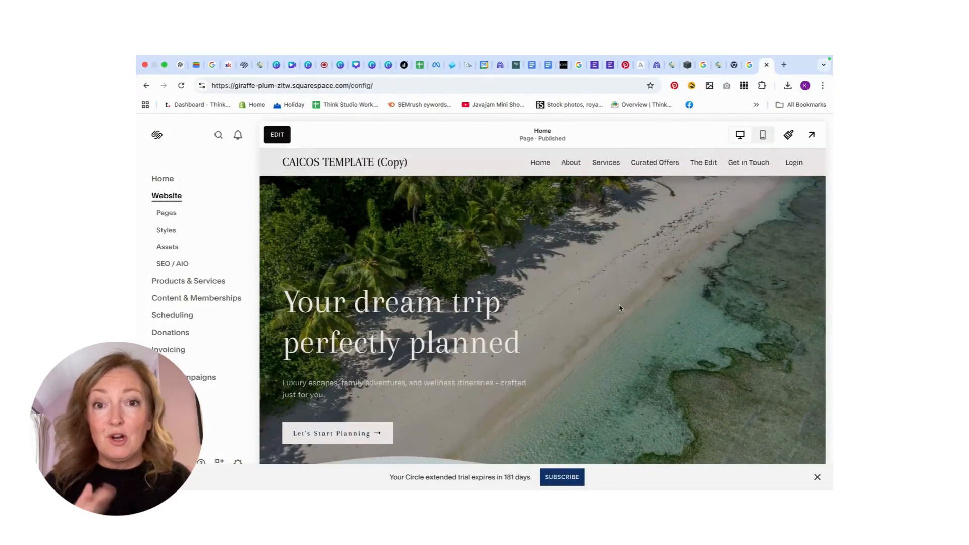
{"action": "left_click", "coordinate": [276, 136]}
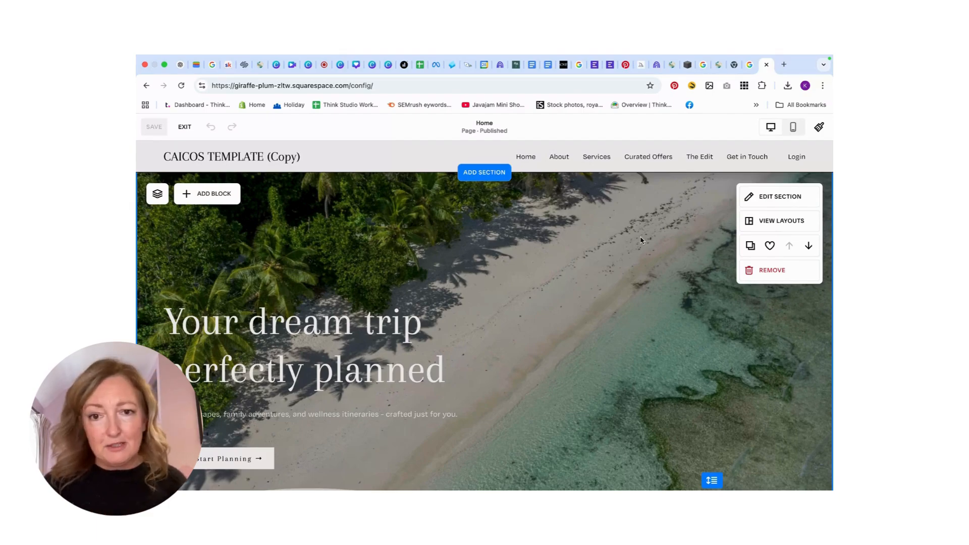
{"action": "scroll", "coordinate": [640, 240], "scroll_direction": "down", "scroll_amount": 1}
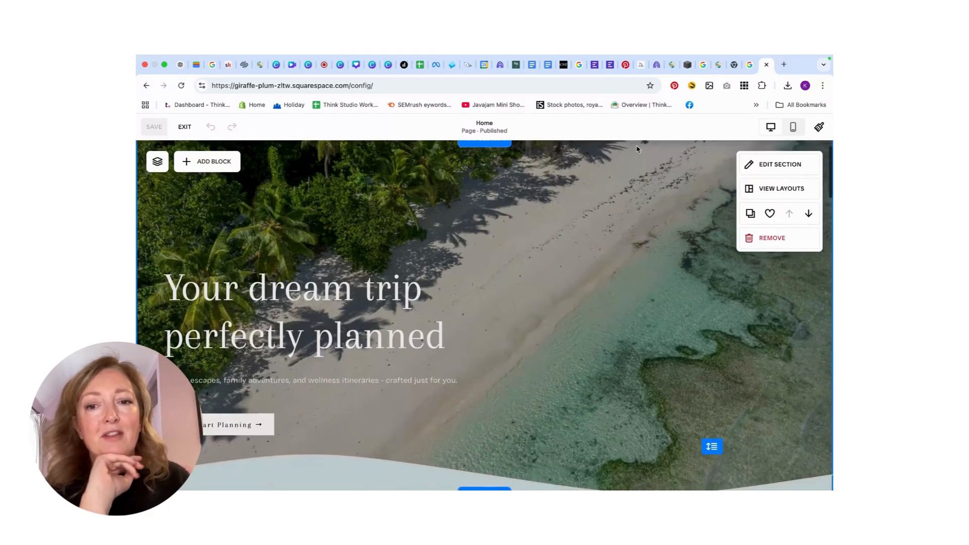
{"action": "scroll", "coordinate": [548, 281], "scroll_direction": "up", "scroll_amount": 1}
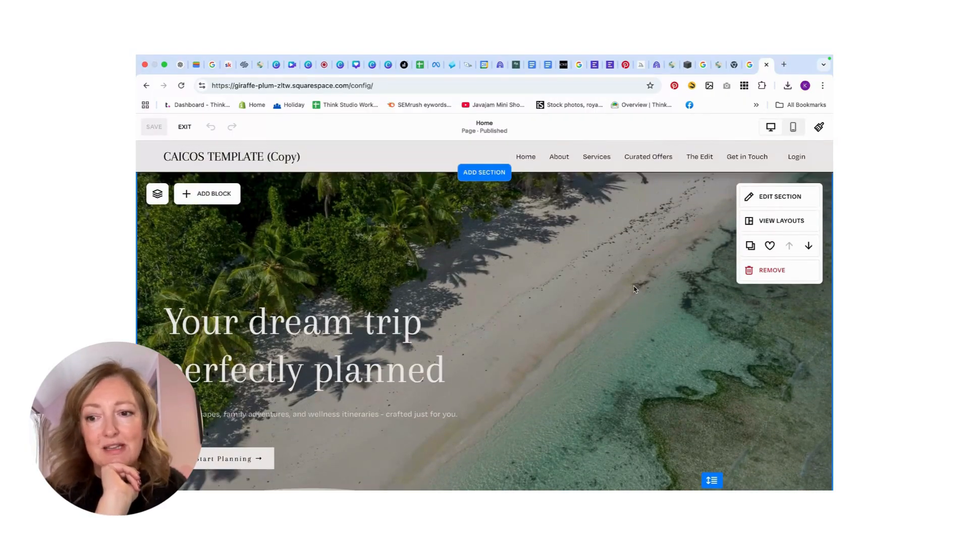
{"action": "scroll", "coordinate": [628, 295], "scroll_direction": "down", "scroll_amount": 2}
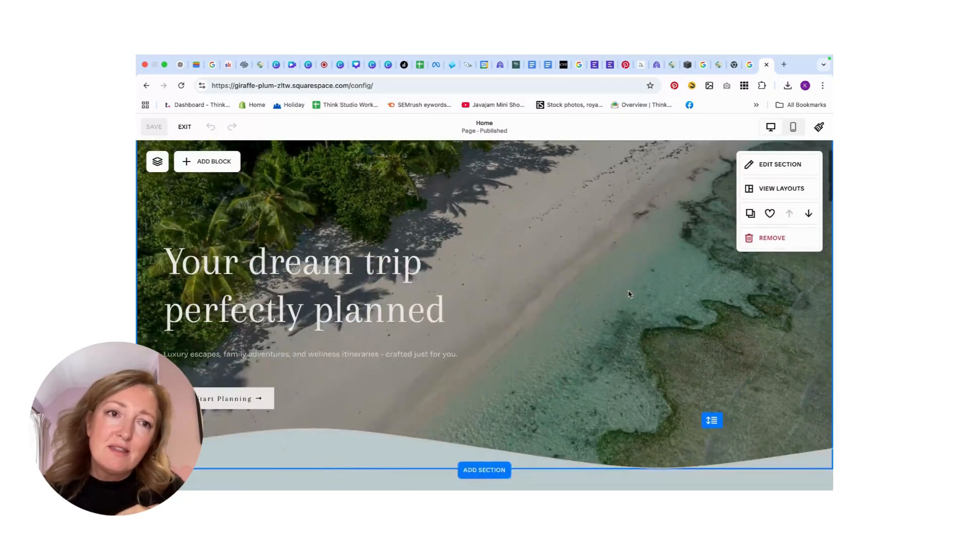
{"action": "scroll", "coordinate": [629, 294], "scroll_direction": "up", "scroll_amount": 2}
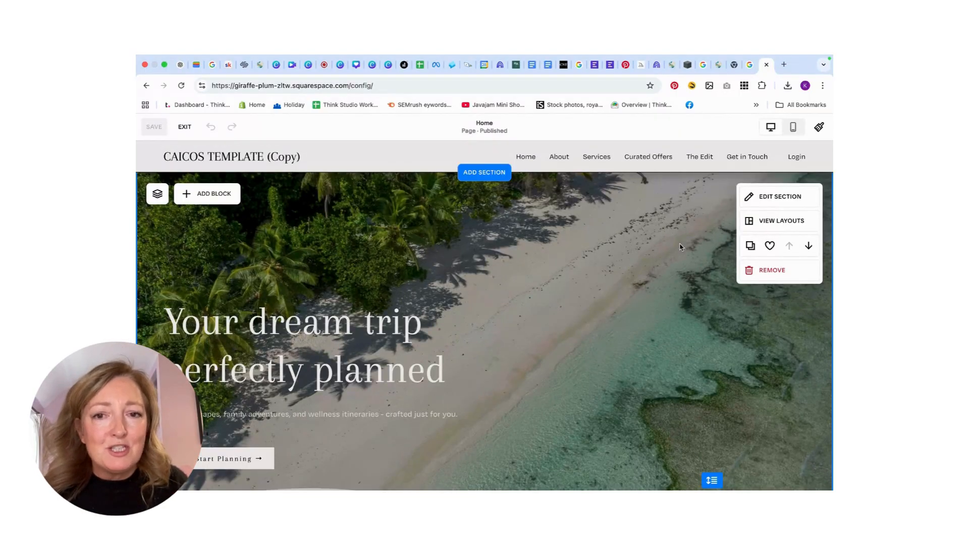
{"action": "left_click", "coordinate": [773, 197]}
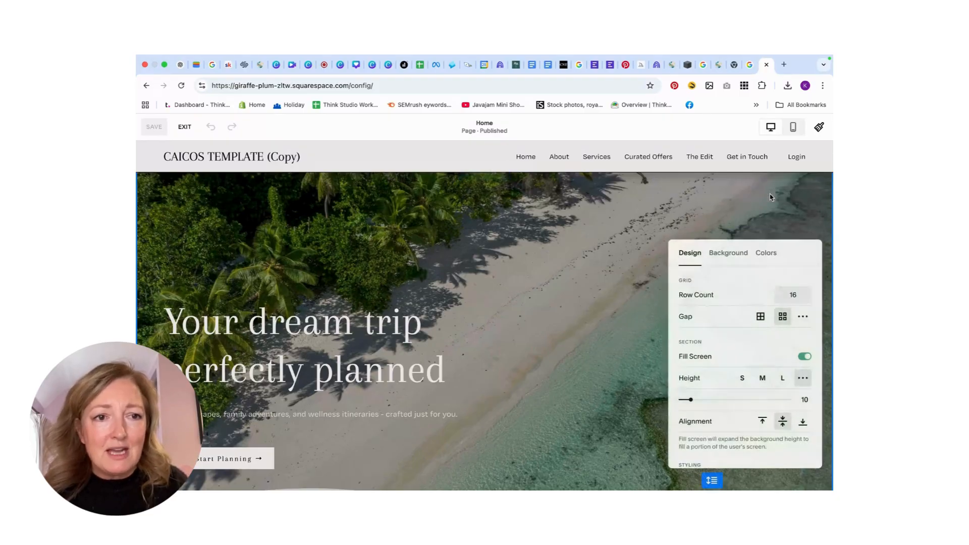
{"action": "left_click", "coordinate": [735, 254]}
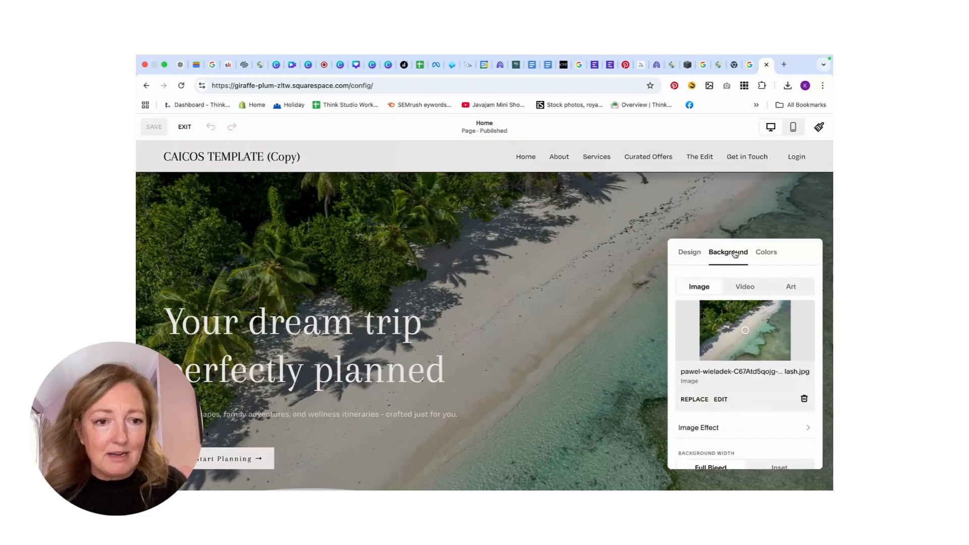
{"action": "left_click", "coordinate": [686, 400]}
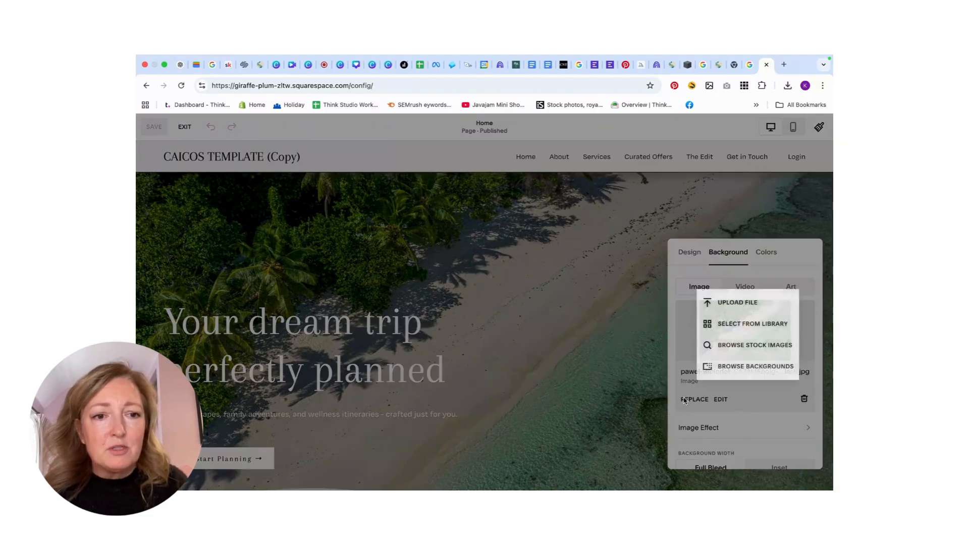
{"action": "left_click", "coordinate": [747, 303]}
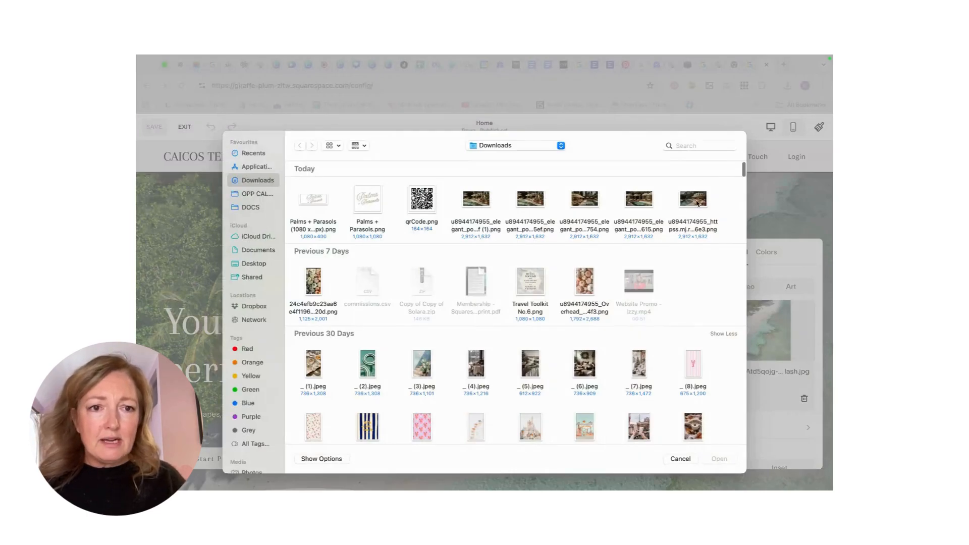
{"action": "left_click", "coordinate": [698, 202]}
{"action": "double_click", "coordinate": [697, 202]}
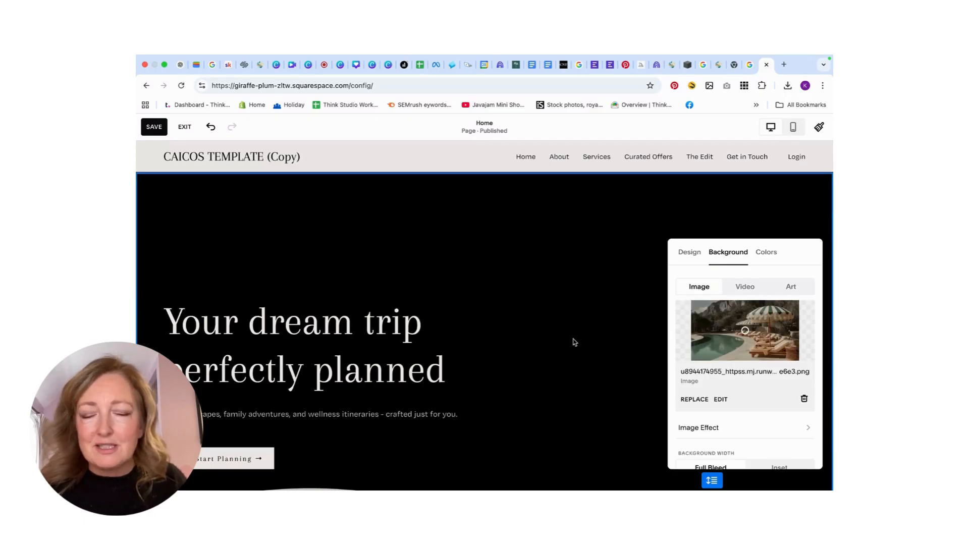
- Review the hero section with its new background image and the introduction and photo card sections below it
{"action": "scroll", "coordinate": [619, 306], "scroll_direction": "down", "scroll_amount": 3}
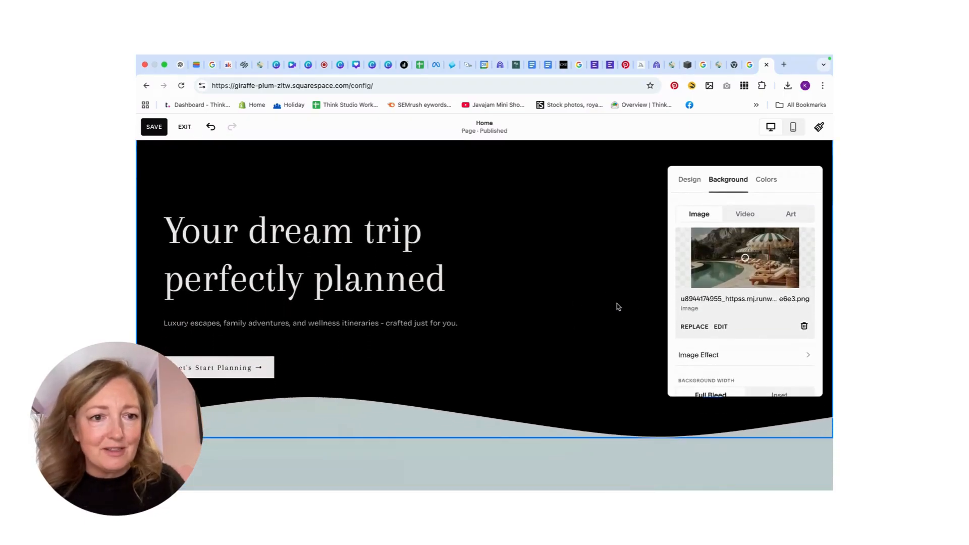
{"action": "scroll", "coordinate": [618, 306], "scroll_direction": "up", "scroll_amount": 2}
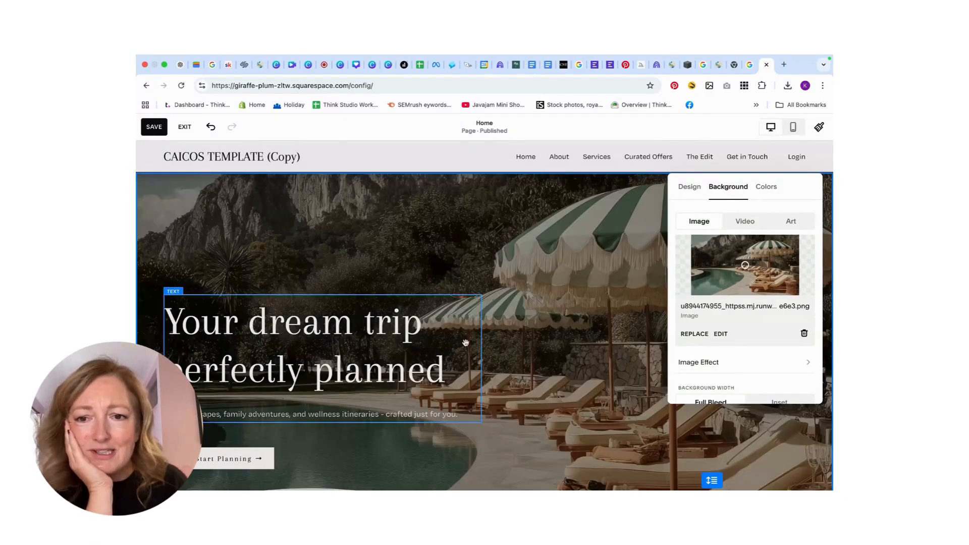
{"action": "scroll", "coordinate": [499, 348], "scroll_direction": "down", "scroll_amount": 3}
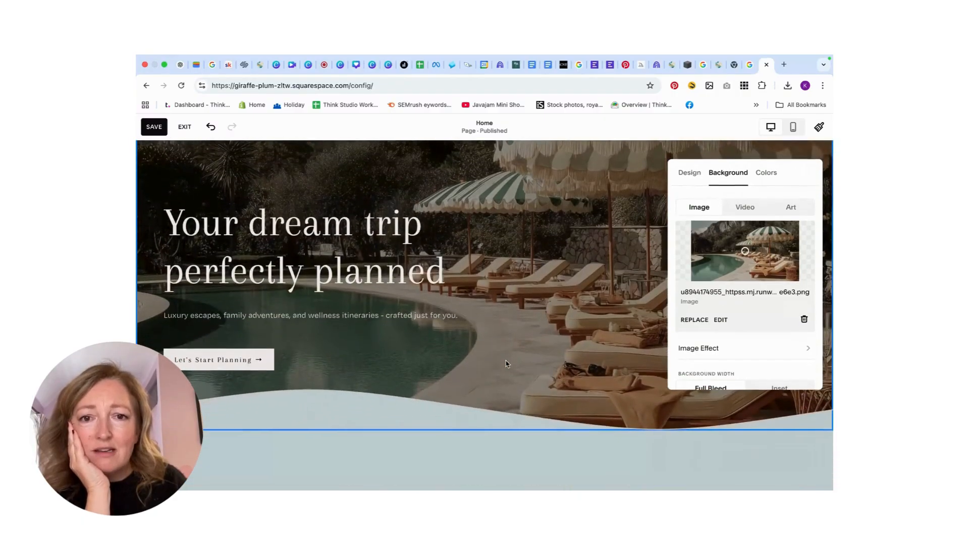
{"action": "scroll", "coordinate": [507, 363], "scroll_direction": "down", "scroll_amount": 2}
{"action": "scroll", "coordinate": [507, 362], "scroll_direction": "up", "scroll_amount": 4}
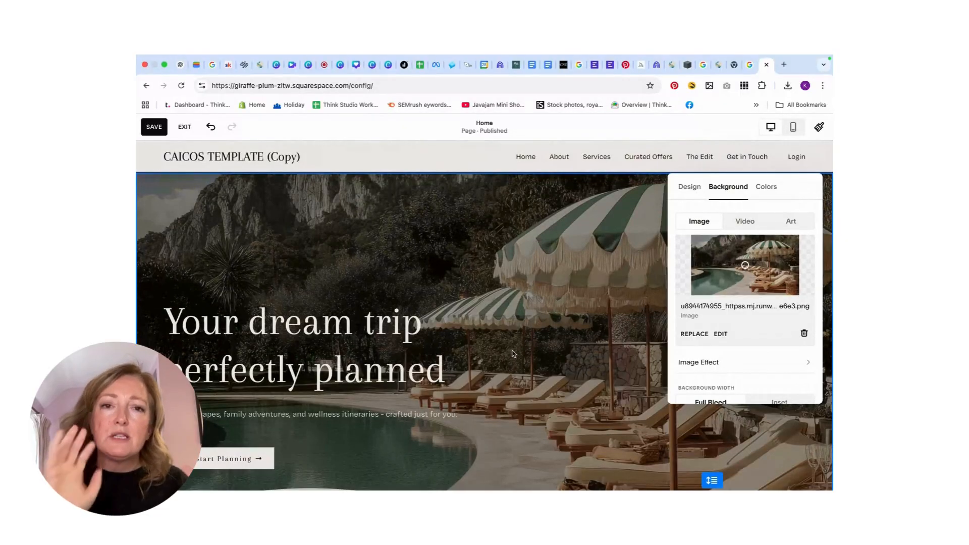
{"action": "scroll", "coordinate": [510, 355], "scroll_direction": "down", "scroll_amount": 6}
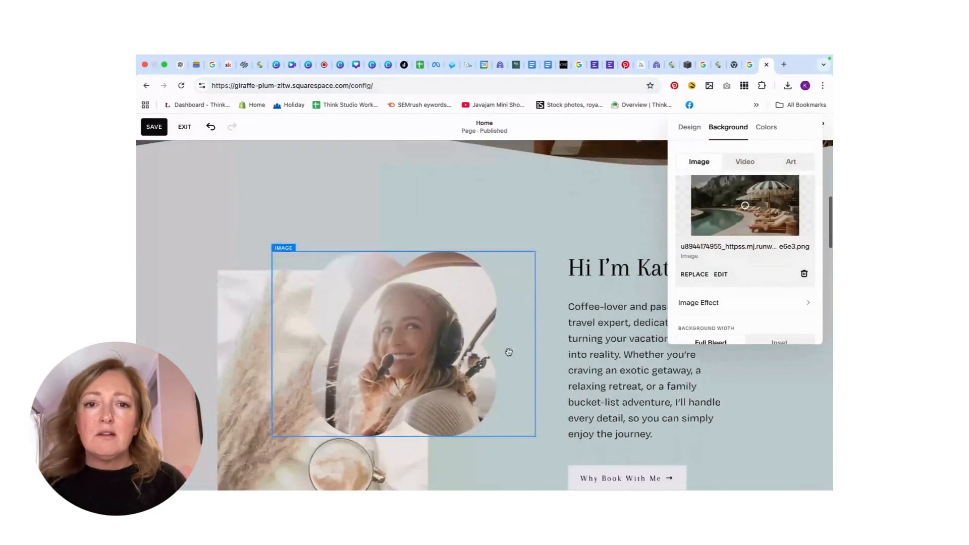
{"action": "scroll", "coordinate": [508, 354], "scroll_direction": "down", "scroll_amount": 8}
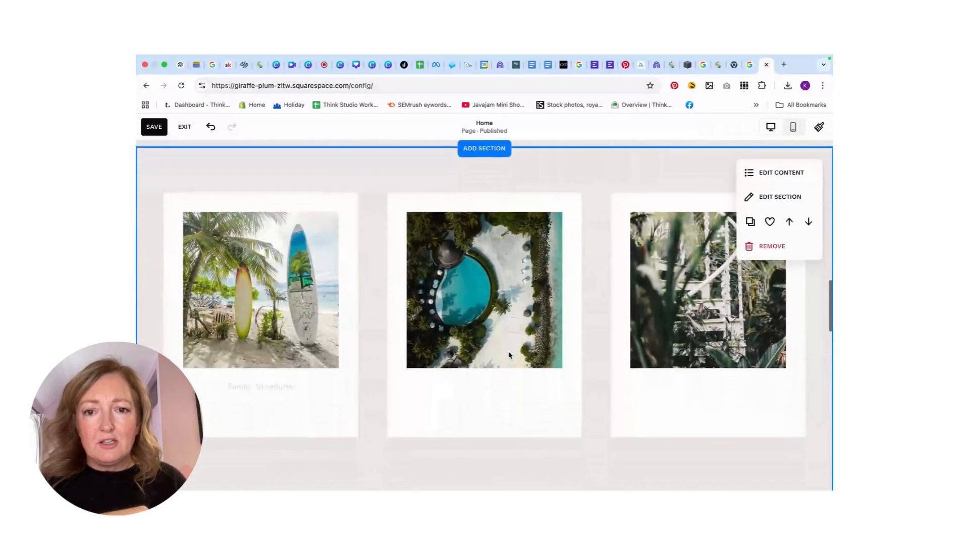
{"action": "scroll", "coordinate": [510, 356], "scroll_direction": "up", "scroll_amount": 3}
{"action": "scroll", "coordinate": [510, 356], "scroll_direction": "up", "scroll_amount": 10}
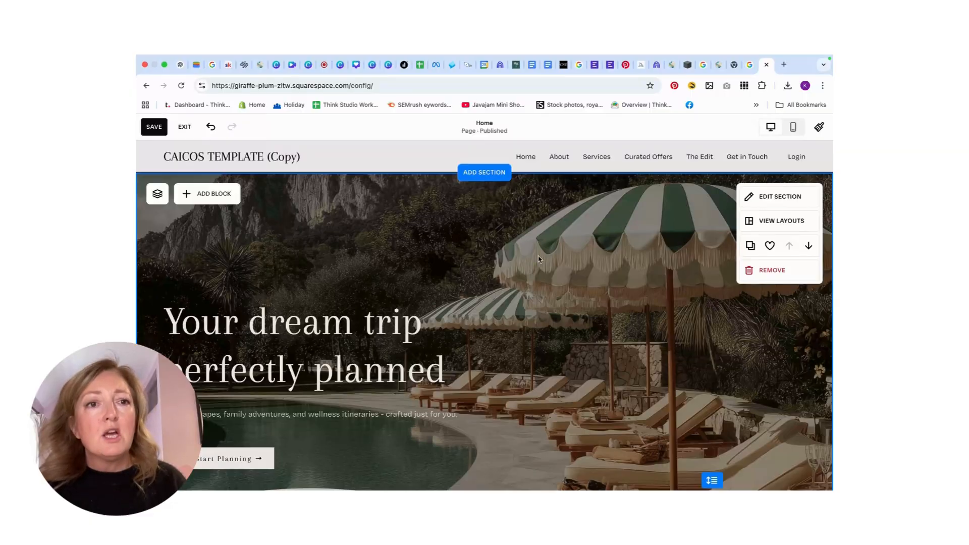
- Examine the site-wide color palette and the section color themes used on the home page
{"action": "left_click", "coordinate": [820, 128]}
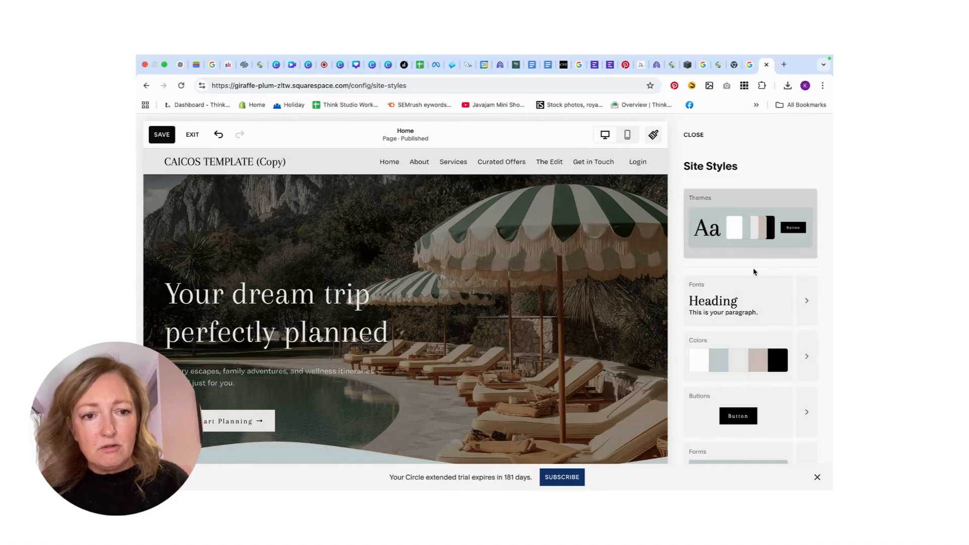
{"action": "scroll", "coordinate": [756, 303], "scroll_direction": "down", "scroll_amount": 3}
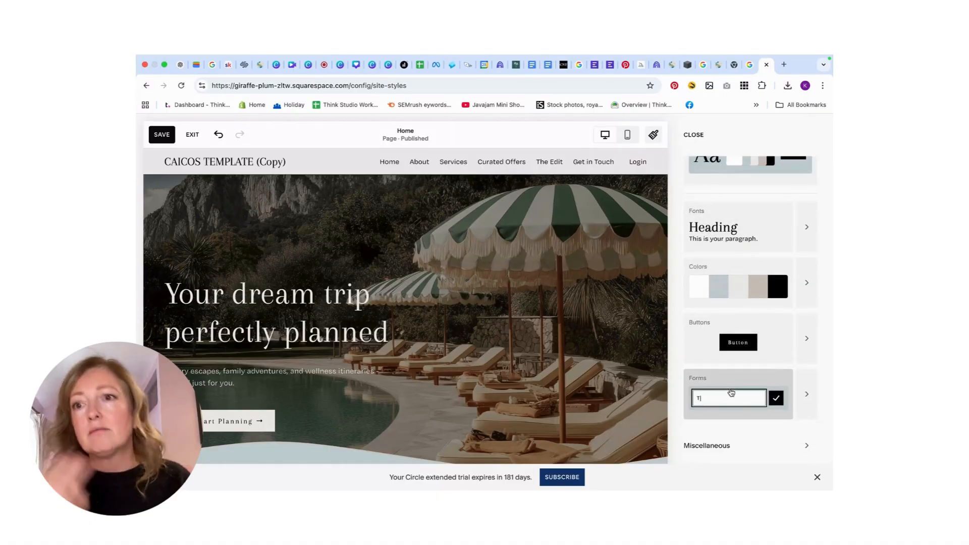
{"action": "scroll", "coordinate": [732, 392], "scroll_direction": "up", "scroll_amount": 3}
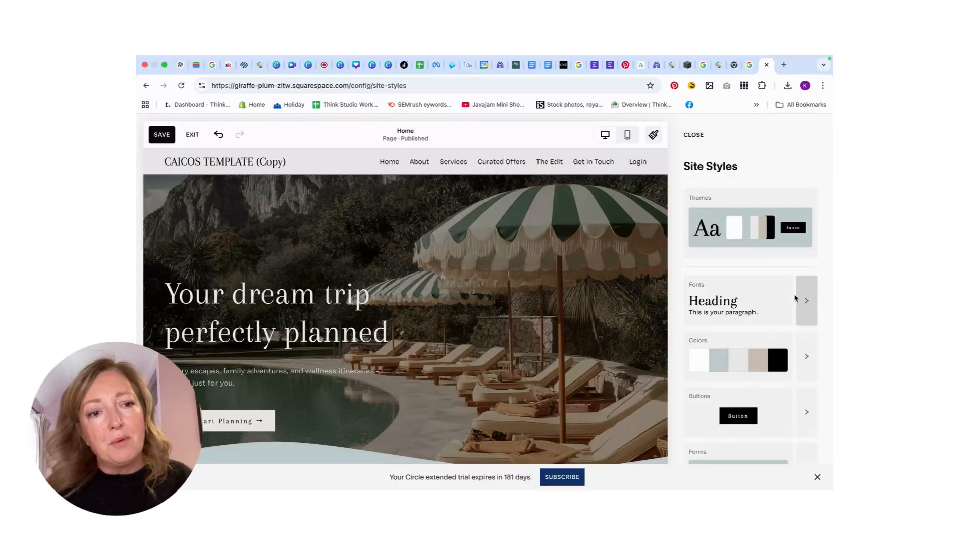
{"action": "left_click", "coordinate": [808, 358]}
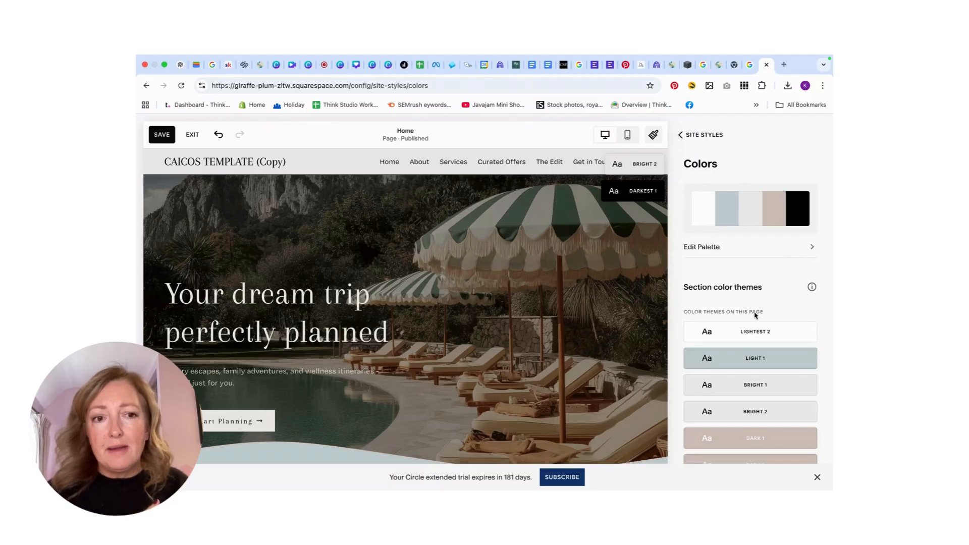
{"action": "scroll", "coordinate": [756, 317], "scroll_direction": "down", "scroll_amount": 3}
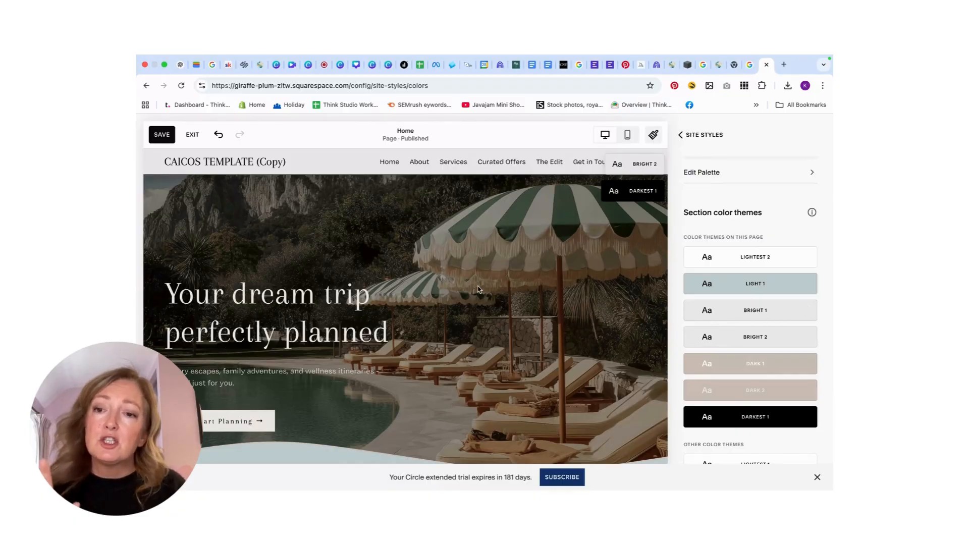
{"action": "scroll", "coordinate": [479, 289], "scroll_direction": "down", "scroll_amount": 7}
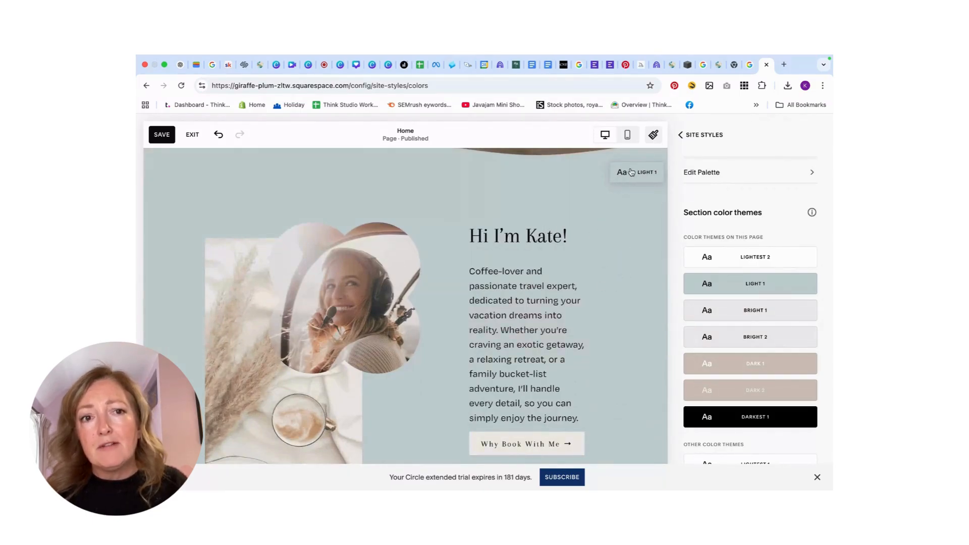
{"action": "left_click", "coordinate": [717, 312]}
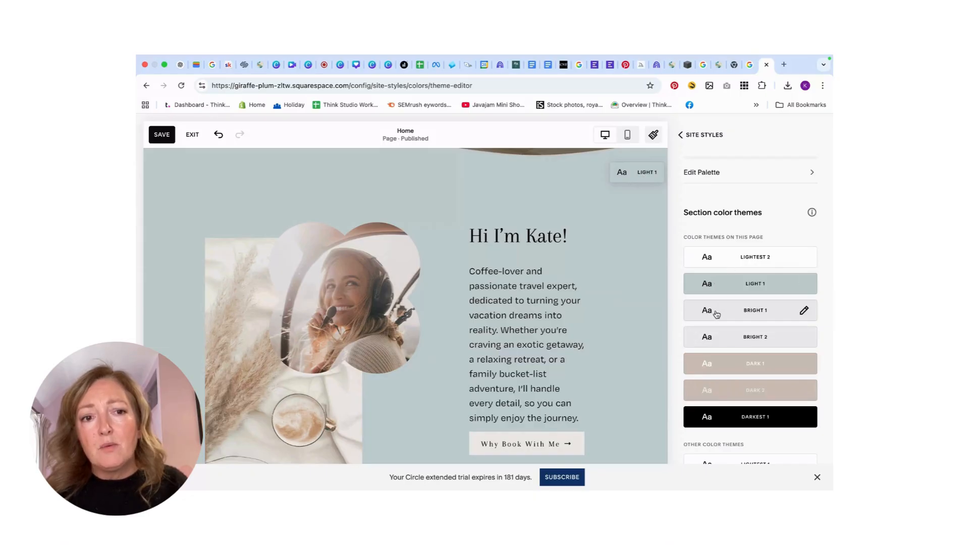
{"action": "left_click", "coordinate": [654, 134]}
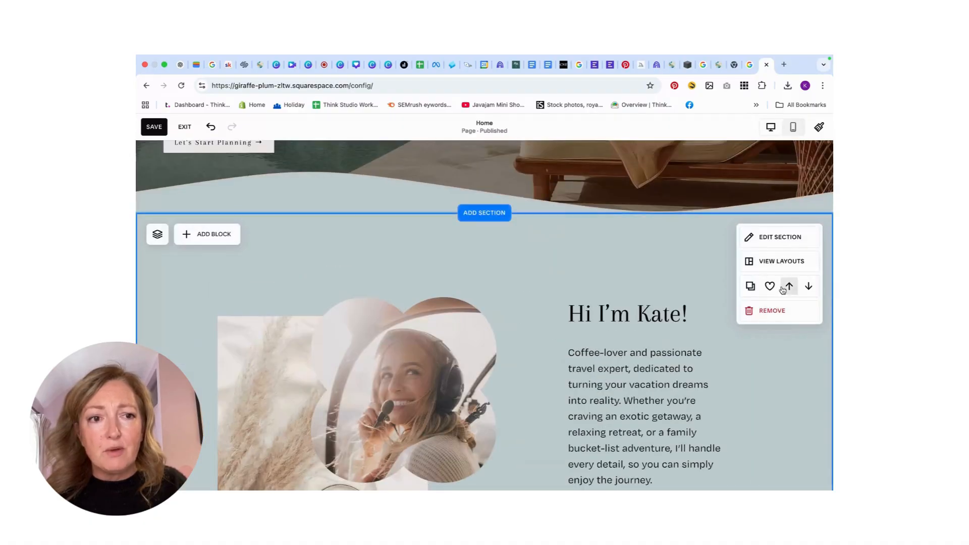
- Try the Bright 1, Dark 1 and Dark 2 color themes on the introduction section below the hero, and apply Light 2
{"action": "left_click", "coordinate": [749, 237]}
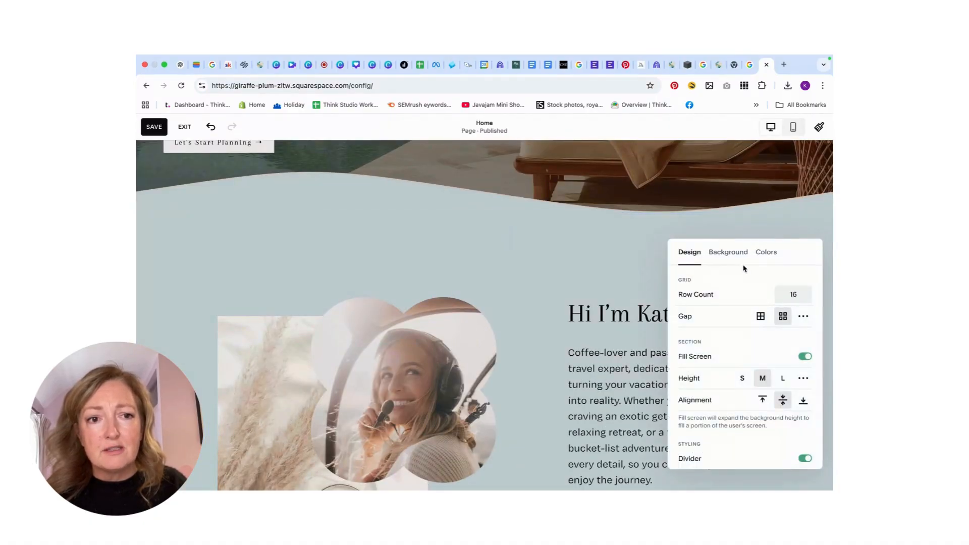
{"action": "left_click", "coordinate": [771, 254]}
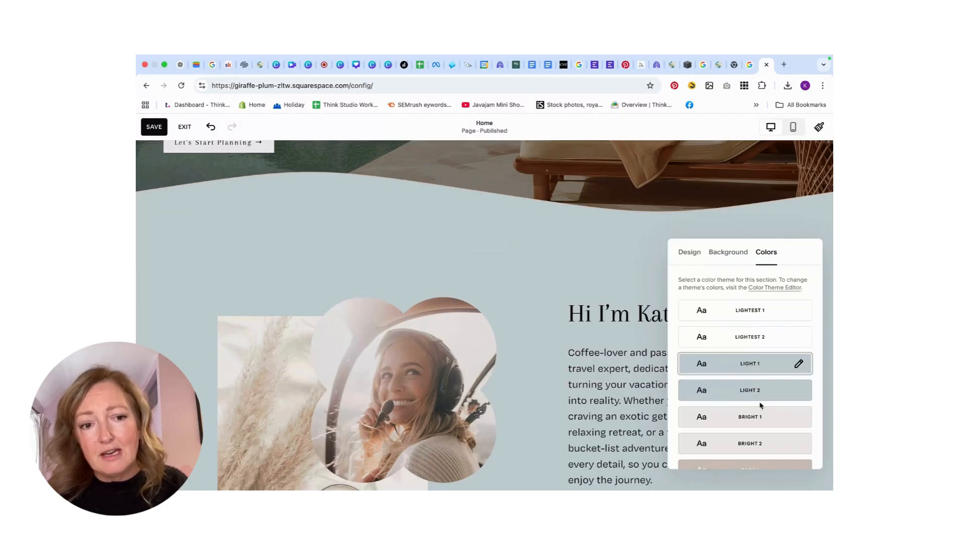
{"action": "scroll", "coordinate": [758, 401], "scroll_direction": "down", "scroll_amount": 2}
{"action": "left_click", "coordinate": [750, 354]}
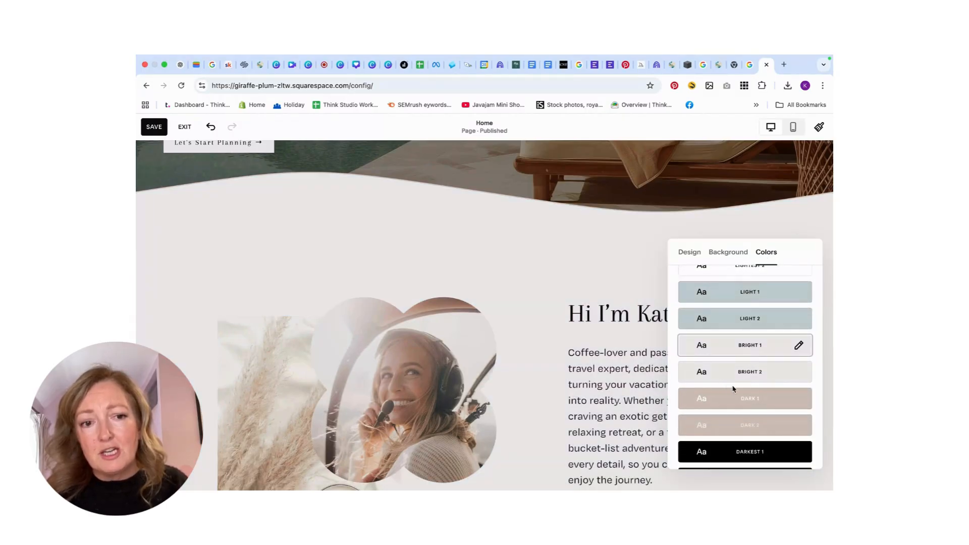
{"action": "left_click", "coordinate": [741, 400]}
{"action": "scroll", "coordinate": [730, 416], "scroll_direction": "down", "scroll_amount": 3}
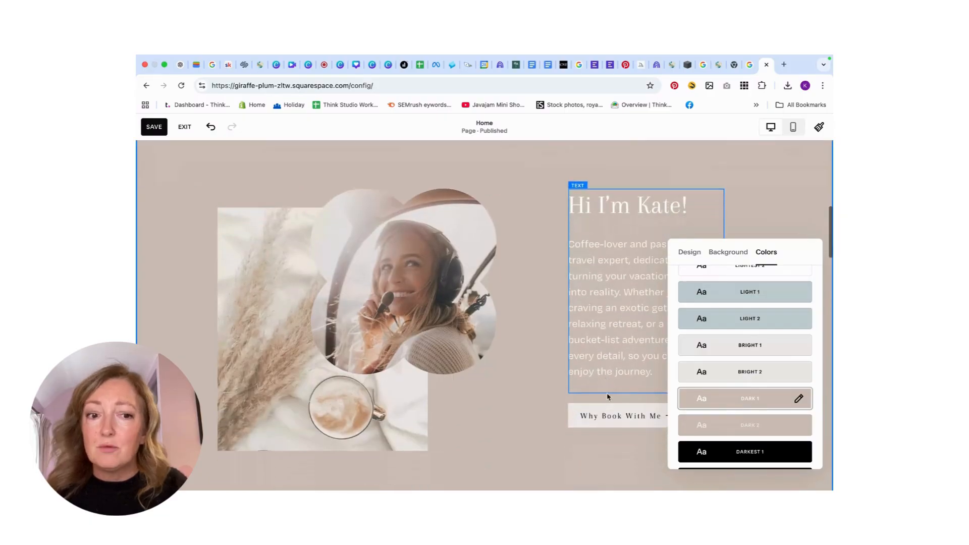
{"action": "left_click", "coordinate": [726, 430]}
{"action": "left_click", "coordinate": [737, 327]}
{"action": "scroll", "coordinate": [382, 309], "scroll_direction": "up", "scroll_amount": 6}
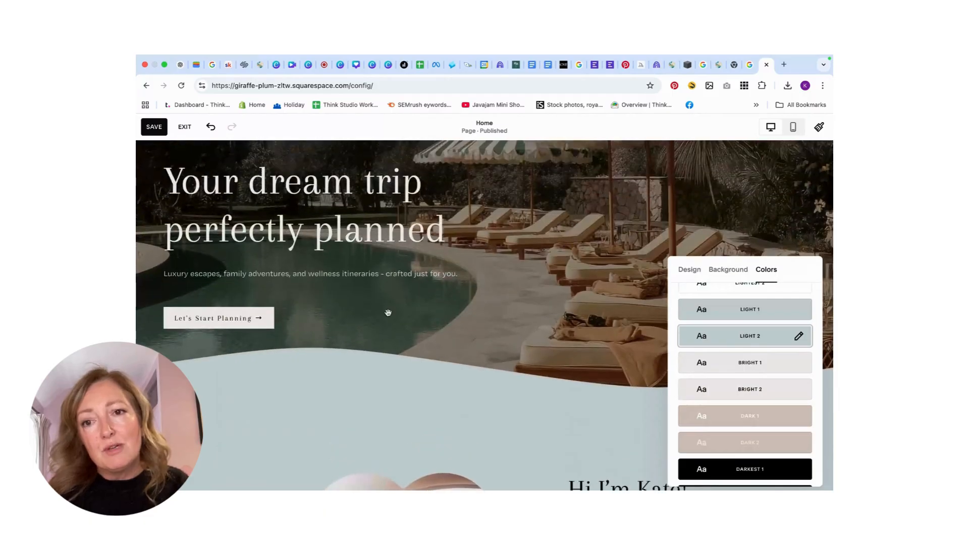
- Apply the Light 1 color theme to the introduction section below the hero
{"action": "scroll", "coordinate": [382, 308], "scroll_direction": "down", "scroll_amount": 6}
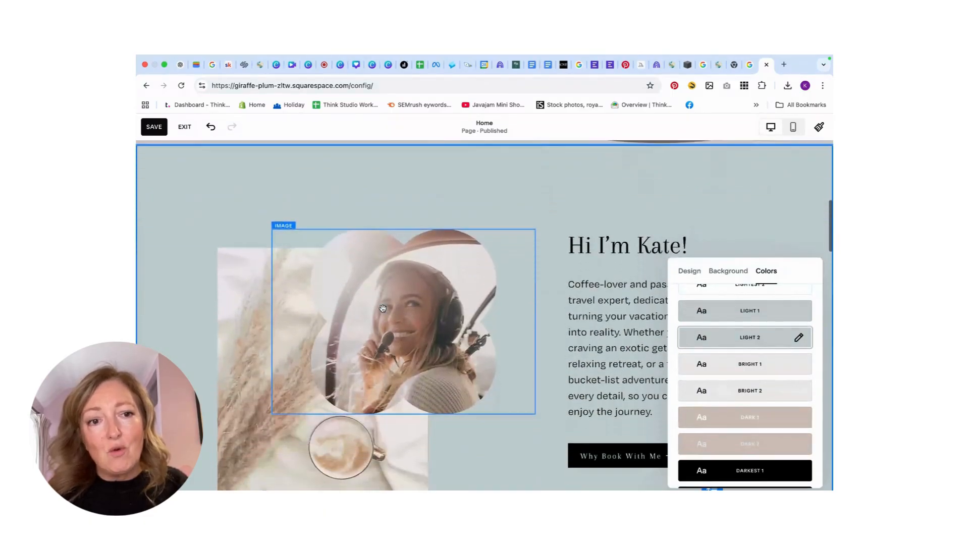
{"action": "left_click", "coordinate": [778, 315]}
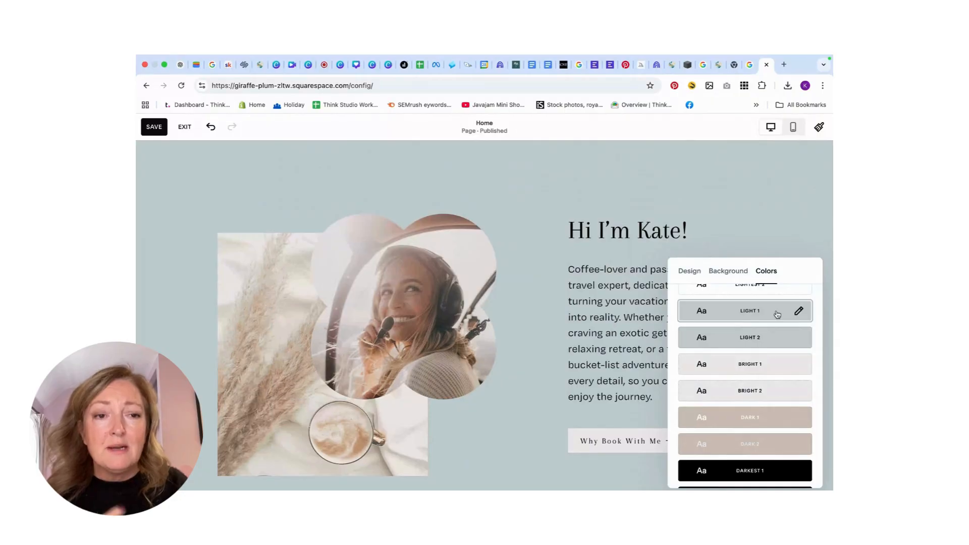
{"action": "scroll", "coordinate": [778, 314], "scroll_direction": "up", "scroll_amount": 2}
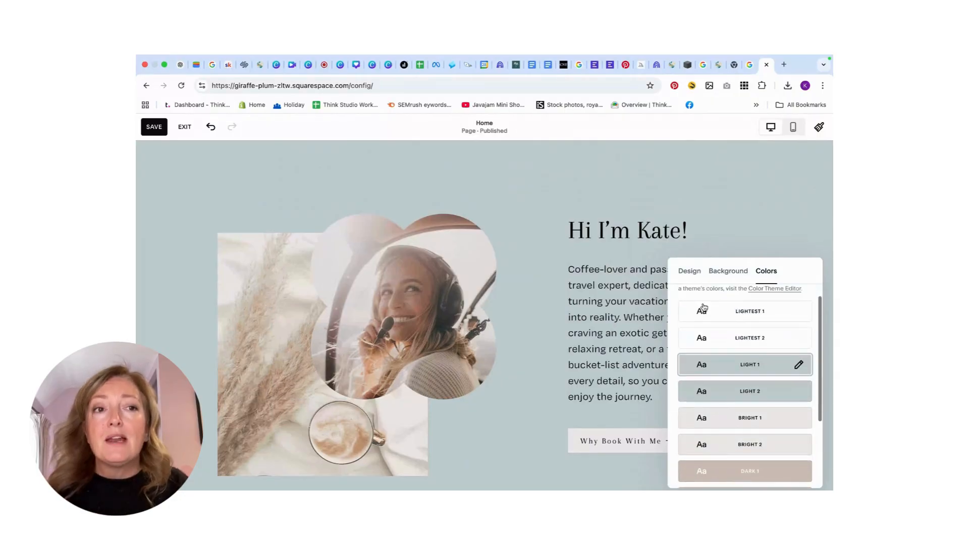
- Open the Light 1 theme in the site-wide color styles and examine which colors its header, background, text and button elements use
{"action": "left_click", "coordinate": [820, 127]}
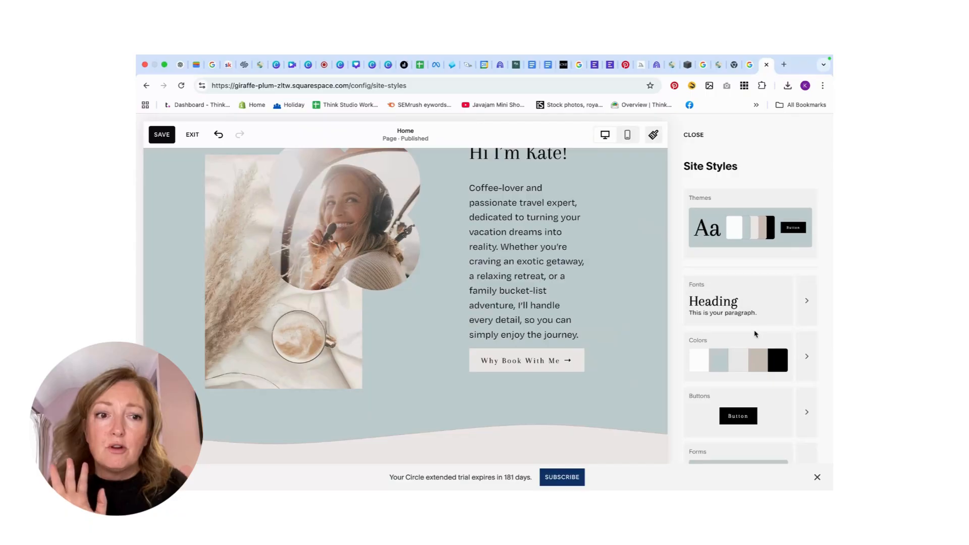
{"action": "left_click", "coordinate": [807, 361]}
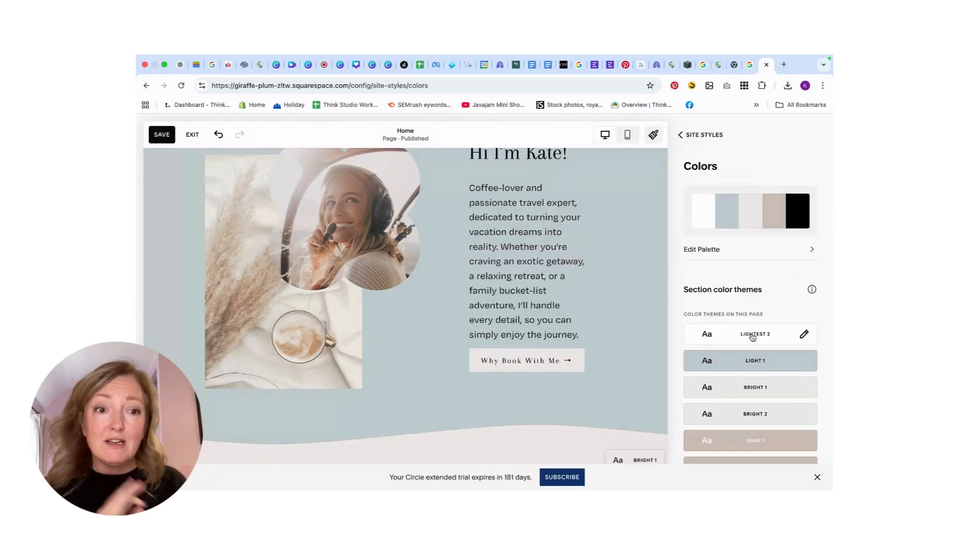
{"action": "left_click", "coordinate": [803, 361]}
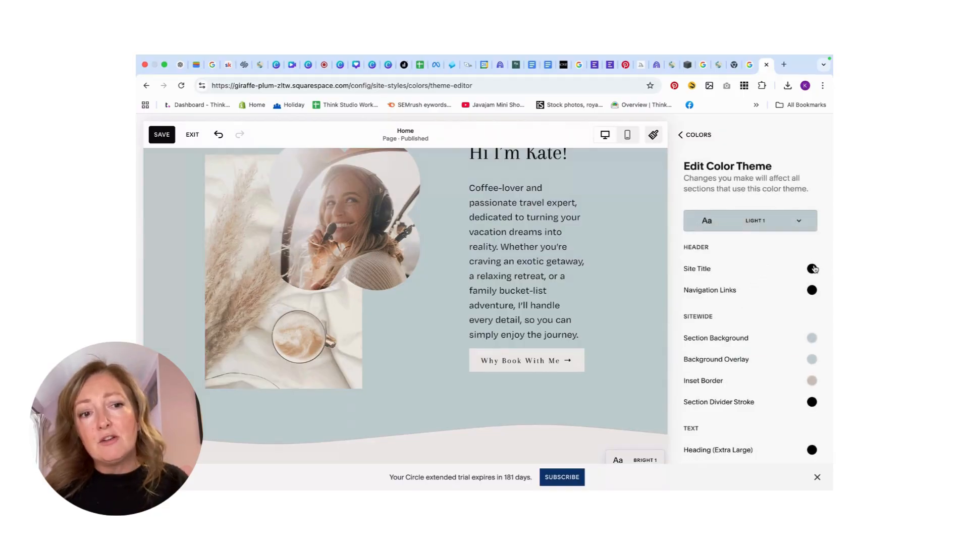
{"action": "scroll", "coordinate": [813, 403], "scroll_direction": "down", "scroll_amount": 5}
{"action": "scroll", "coordinate": [813, 403], "scroll_direction": "down", "scroll_amount": 10}
{"action": "scroll", "coordinate": [804, 401], "scroll_direction": "down", "scroll_amount": 2}
{"action": "scroll", "coordinate": [814, 376], "scroll_direction": "up", "scroll_amount": 2}
{"action": "scroll", "coordinate": [814, 375], "scroll_direction": "up", "scroll_amount": 15}
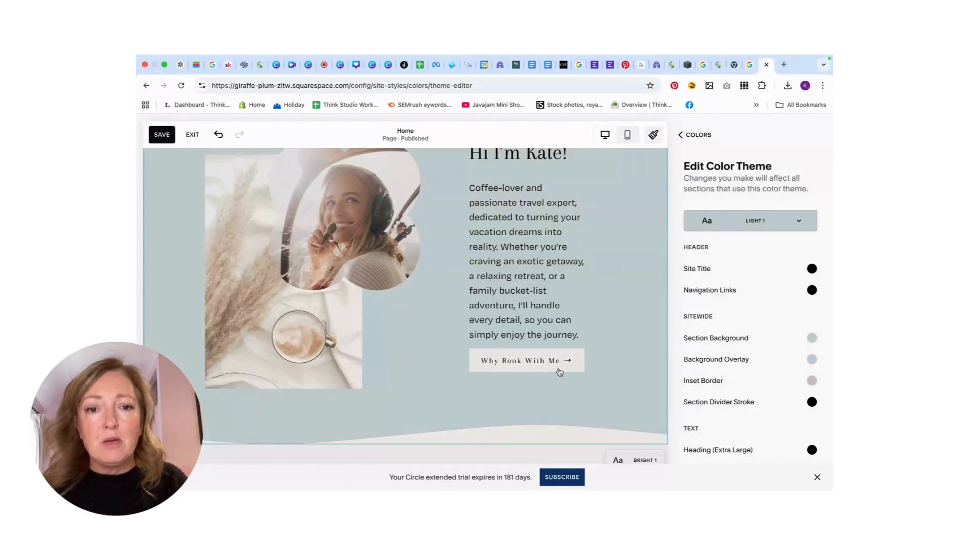
{"action": "scroll", "coordinate": [603, 356], "scroll_direction": "up", "scroll_amount": 3}
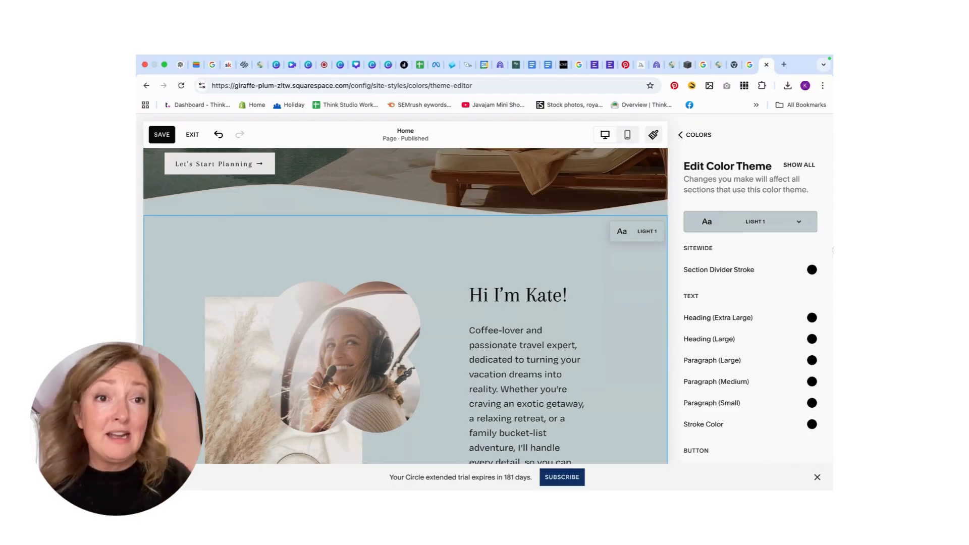
- Copy hex #323826 from the brand board 2.png in Preview and set the site palette's black color to it in Chrome
{"action": "left_click", "coordinate": [696, 135]}
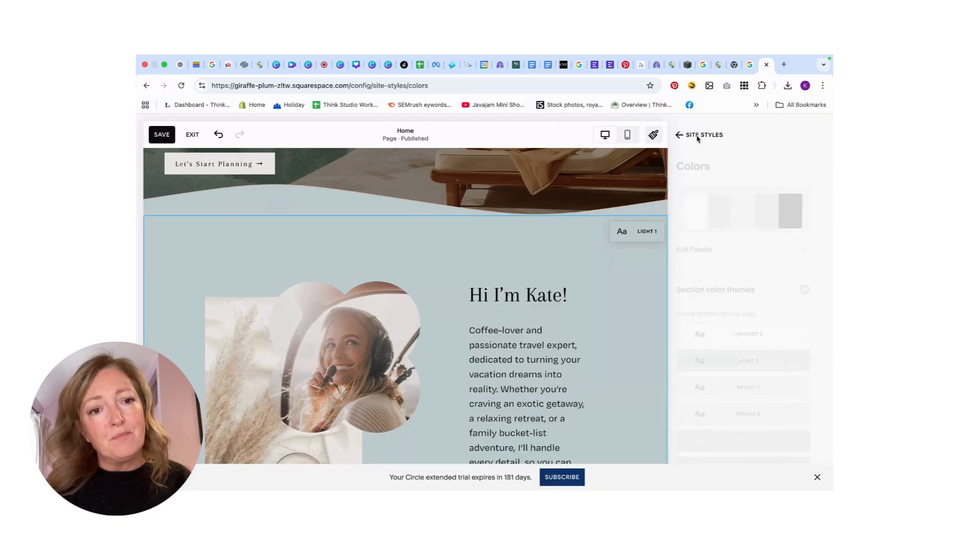
{"action": "left_click", "coordinate": [689, 249]}
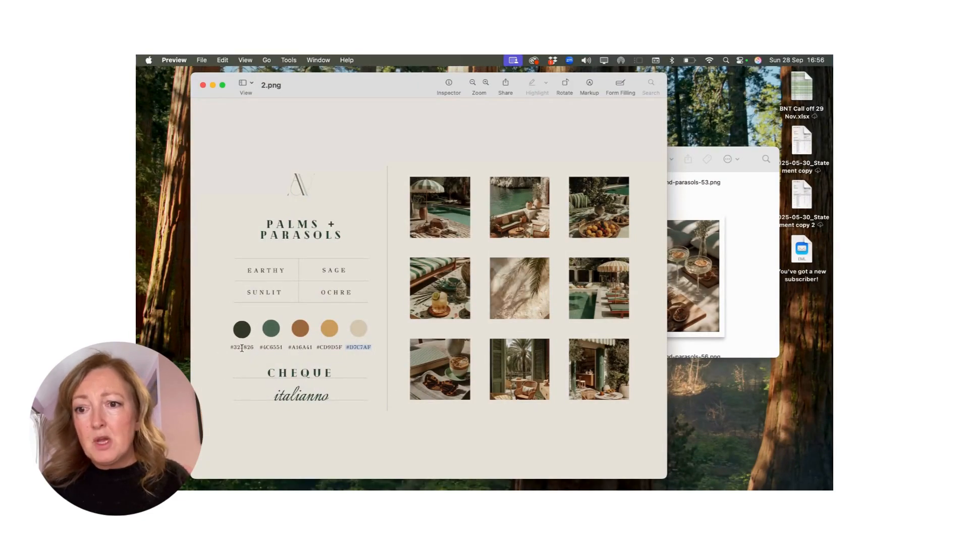
{"action": "left_click_drag", "start_coordinate": [230, 346], "coordinate": [251, 347]}
{"action": "key", "text": "super+c"}
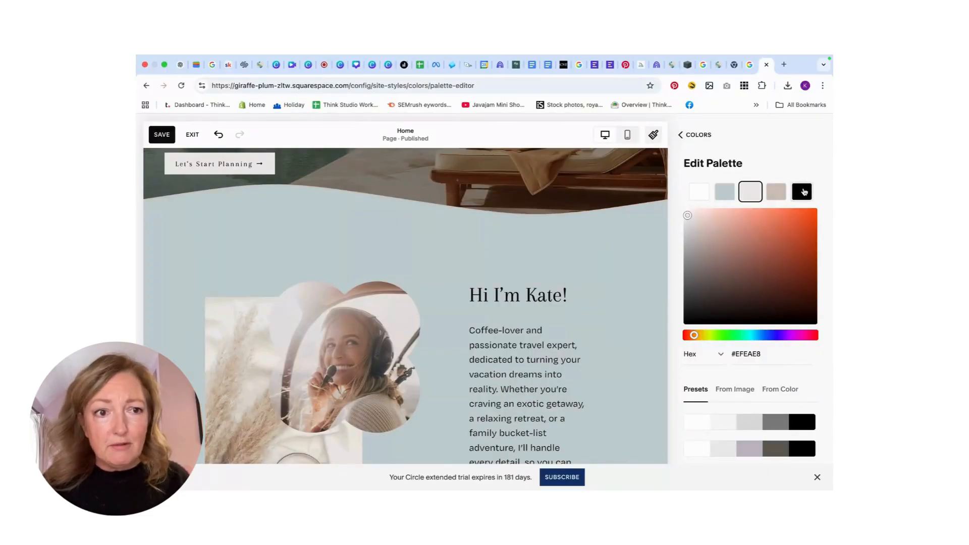
{"action": "left_click", "coordinate": [802, 192]}
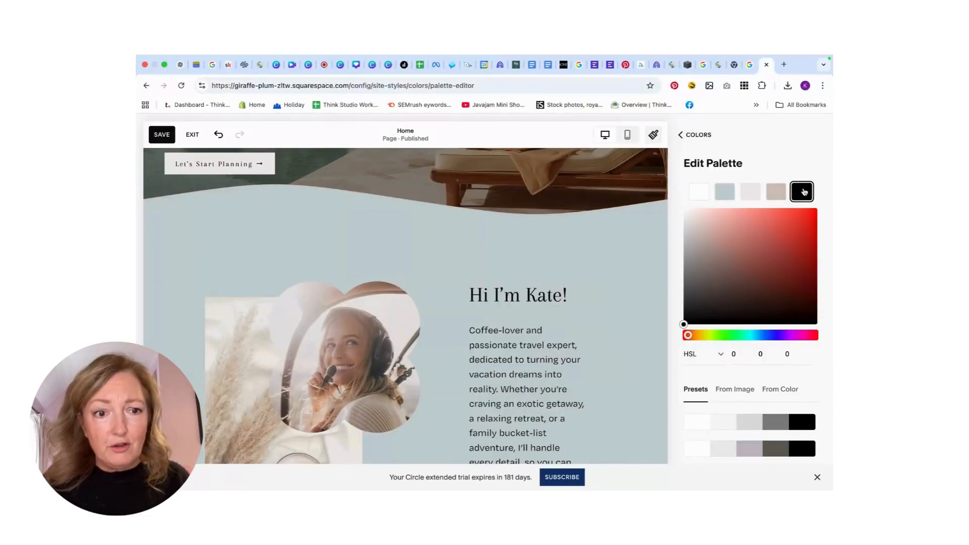
{"action": "left_click", "coordinate": [699, 353]}
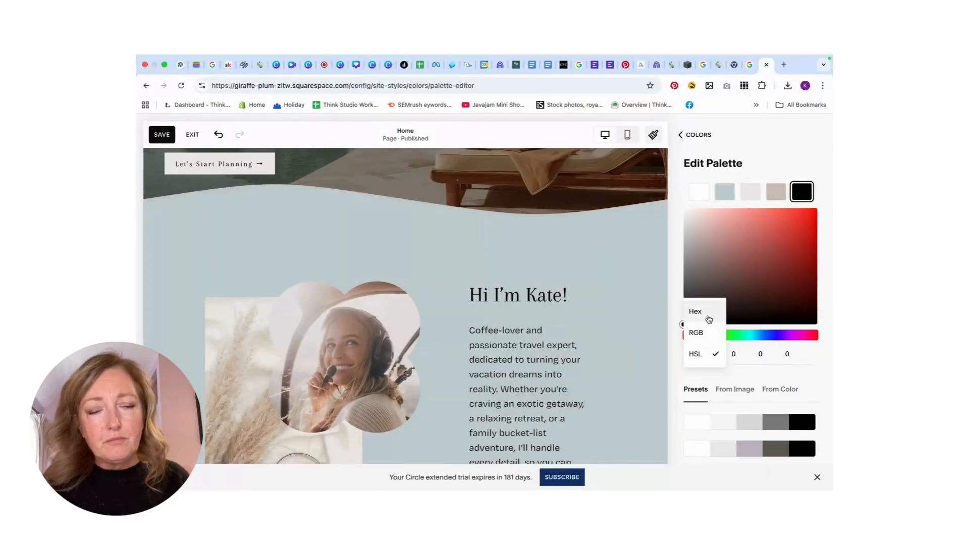
{"action": "left_click", "coordinate": [709, 318]}
{"action": "triple_click", "coordinate": [739, 356]}
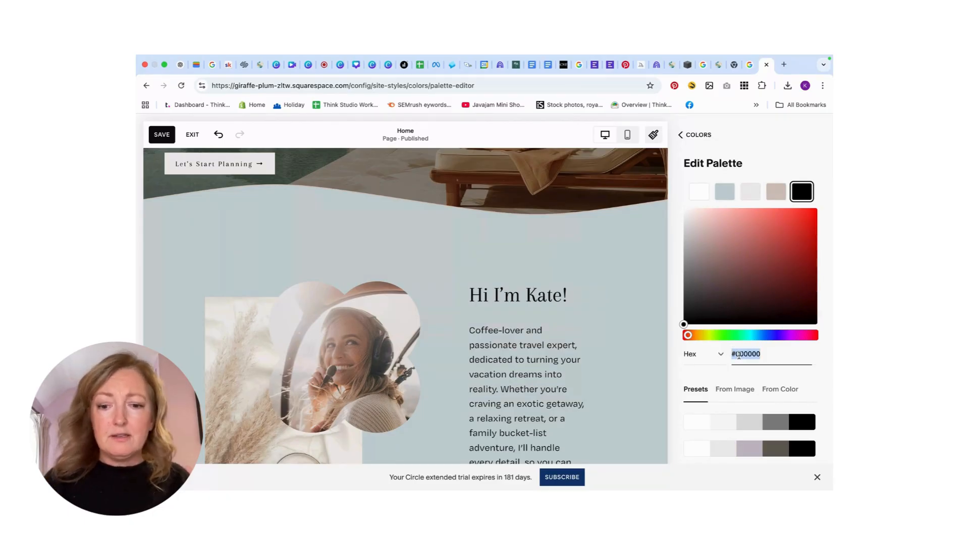
{"action": "key", "text": "super+v"}
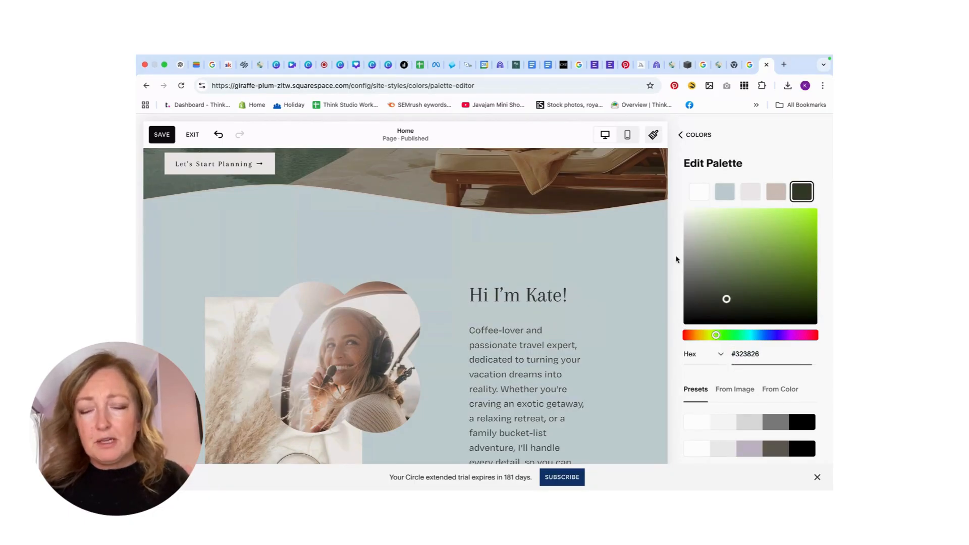
- Switch to Preview for the brand board's green hex and set the fourth palette color to #4C6551 in Chrome
{"action": "key", "text": "super+Tab"}
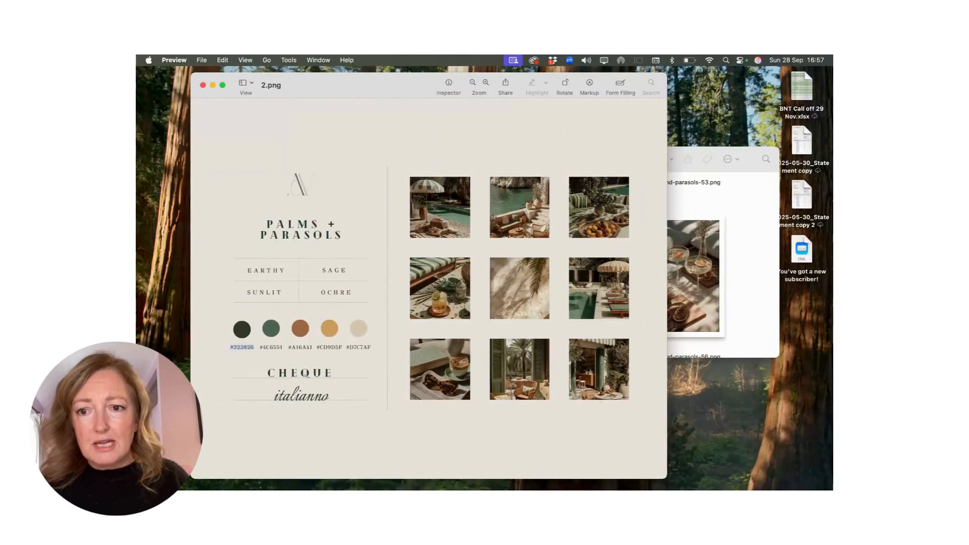
{"action": "double_click", "coordinate": [271, 347]}
{"action": "left_click", "coordinate": [281, 347]}
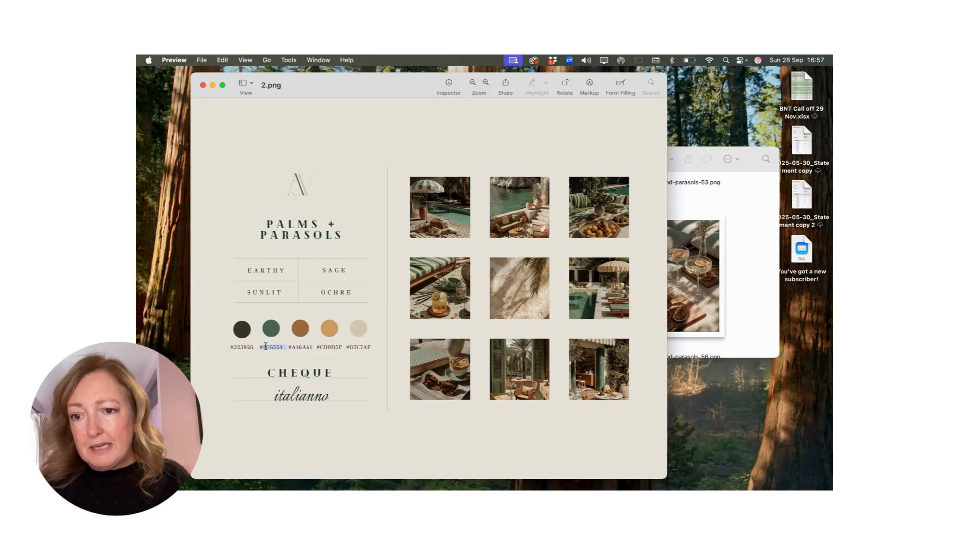
{"action": "key", "text": "ctrl+Right"}
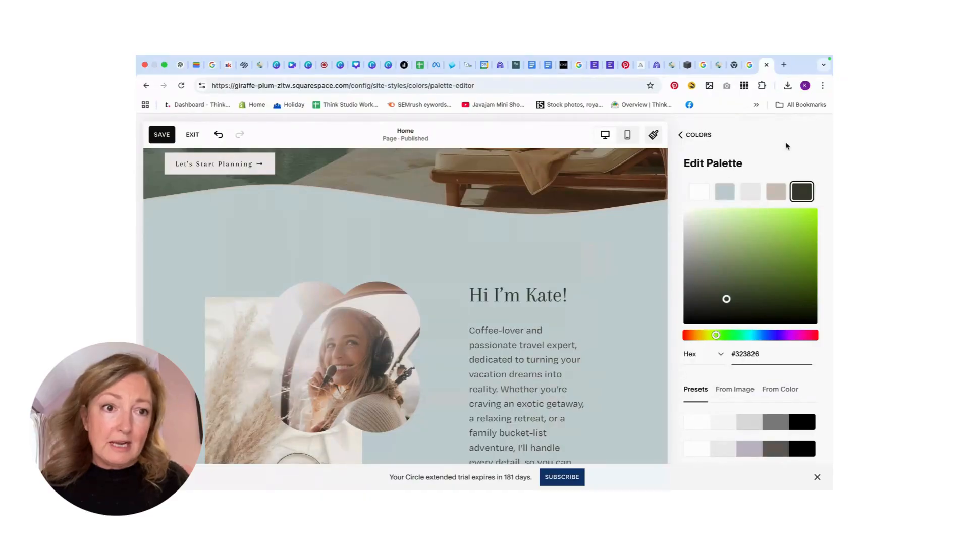
{"action": "left_click", "coordinate": [773, 194]}
{"action": "left_click", "coordinate": [744, 354]}
{"action": "type", "text": "#4C6551"}
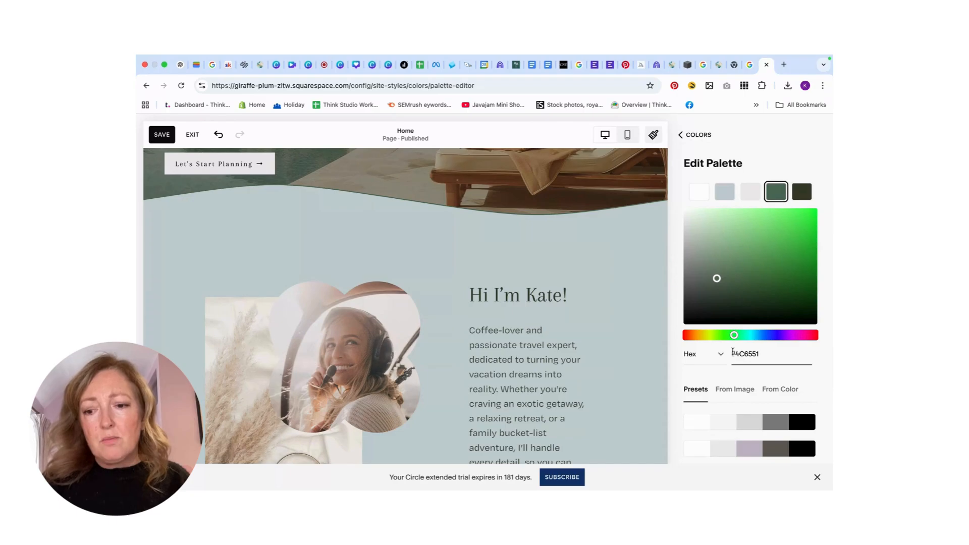
- Switch to Preview for the brand board's terracotta hex and set the third palette color to #A16A41 in Chrome
{"action": "key", "text": "ctrl+Left"}
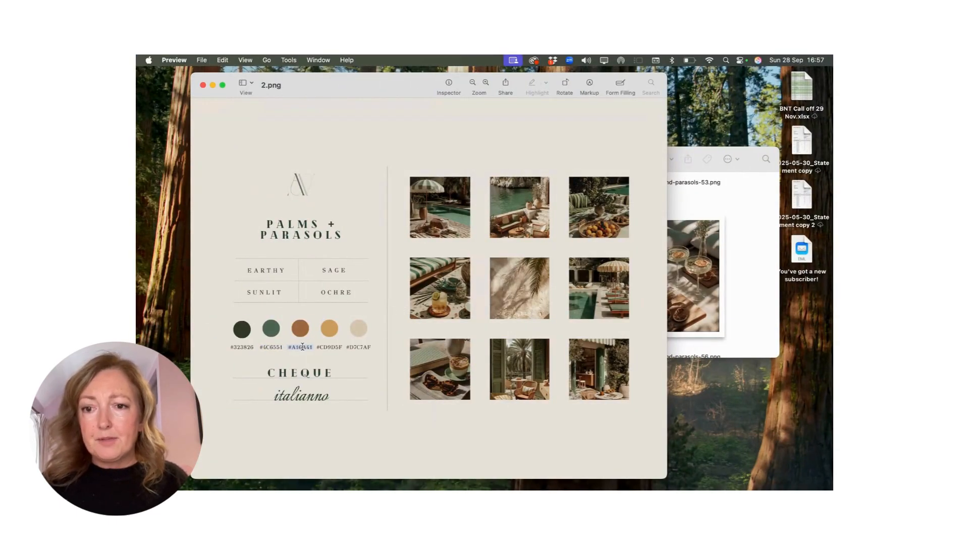
{"action": "key", "text": "ctrl+Right"}
{"action": "left_click", "coordinate": [751, 194]}
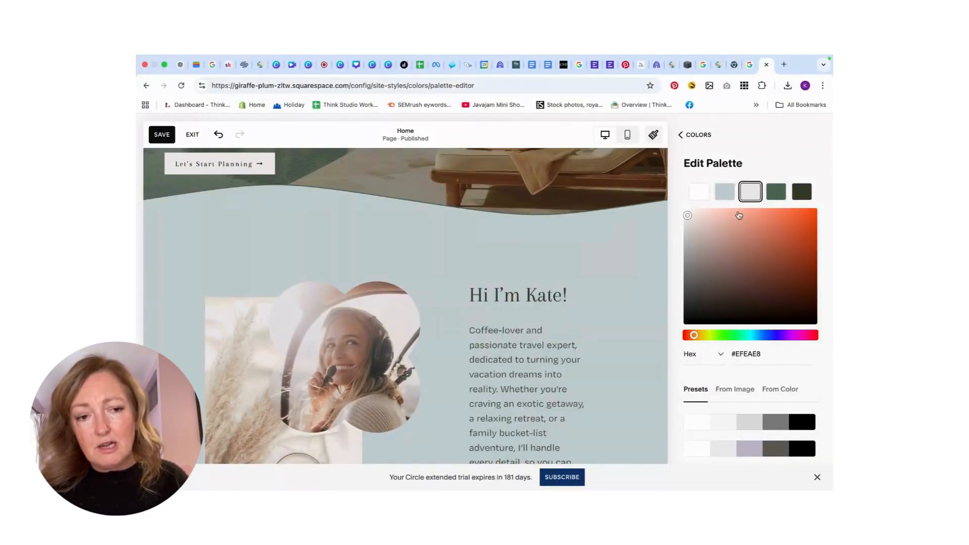
{"action": "left_click", "coordinate": [745, 355]}
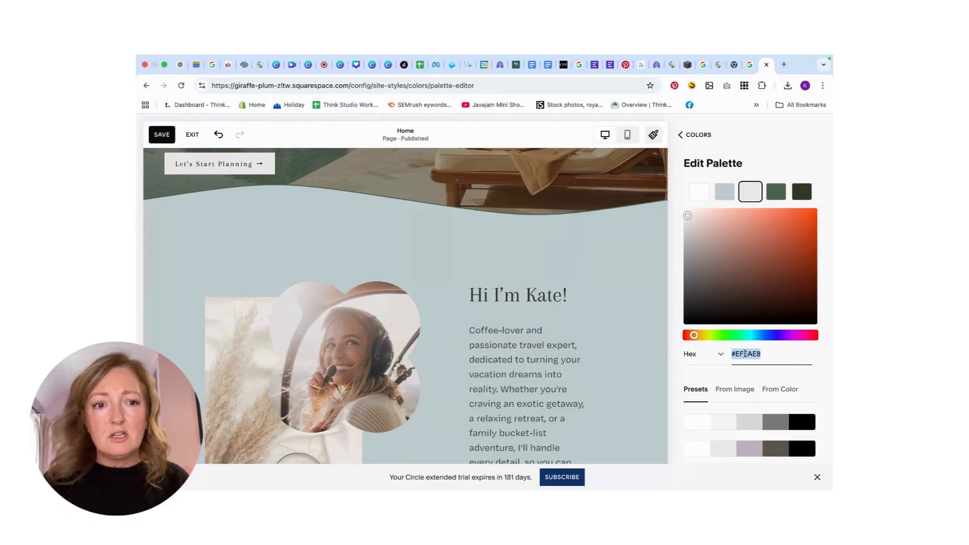
{"action": "type", "text": "#A16A41"}
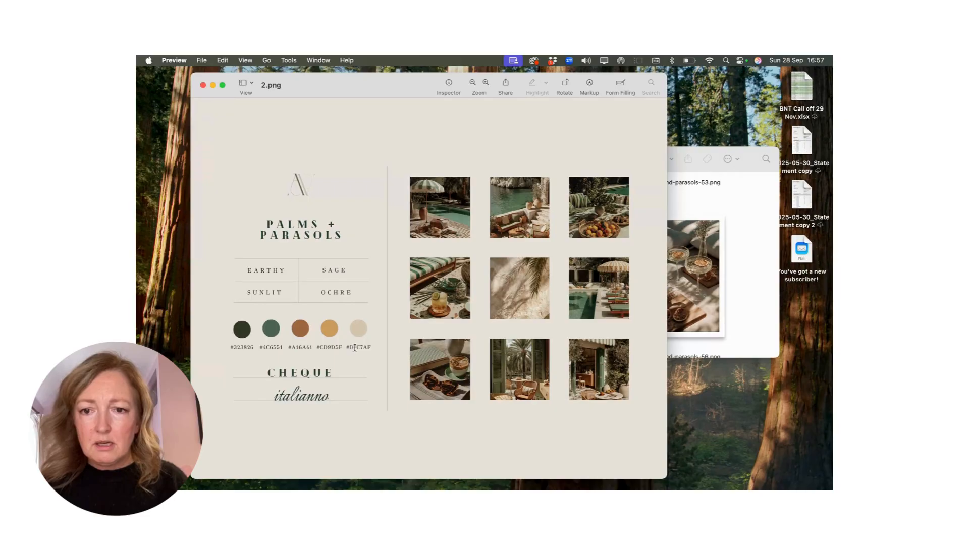
- Copy the brand board's sand hex #D7C7AF in Preview and set the second palette color to it in Chrome
{"action": "triple_click", "coordinate": [355, 347]}
{"action": "left_click", "coordinate": [355, 347]}
{"action": "key", "text": "super+c"}
{"action": "key", "text": "ctrl+Right"}
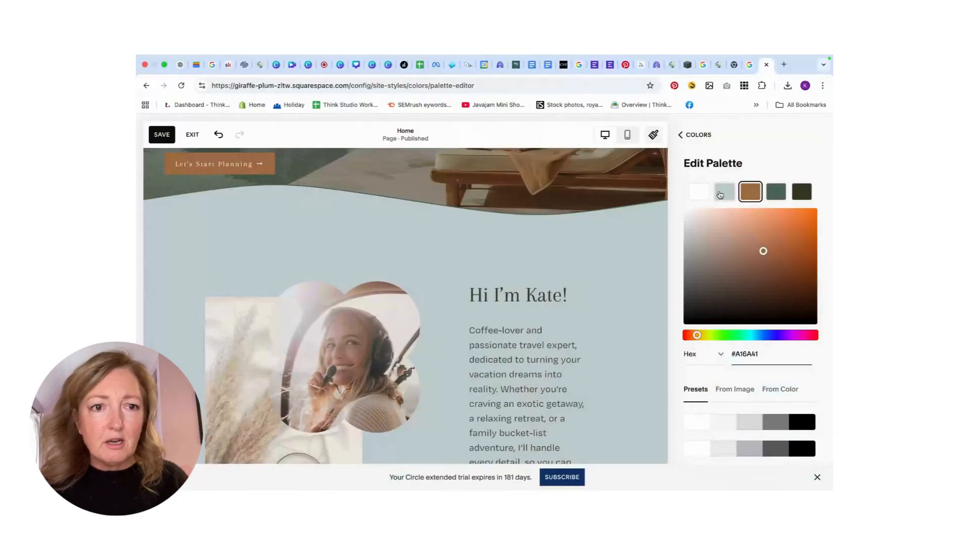
{"action": "left_click", "coordinate": [719, 195]}
{"action": "double_click", "coordinate": [745, 355]}
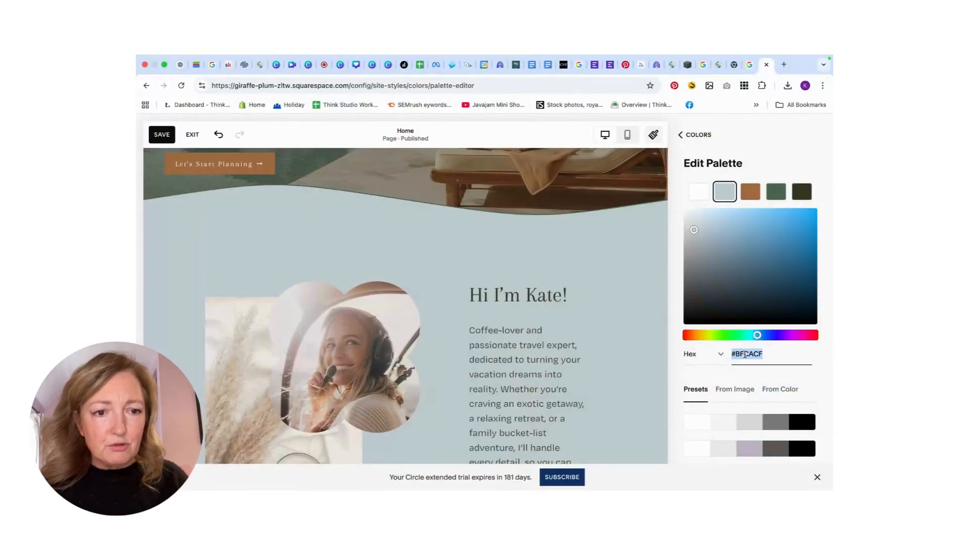
{"action": "key", "text": "super+v"}
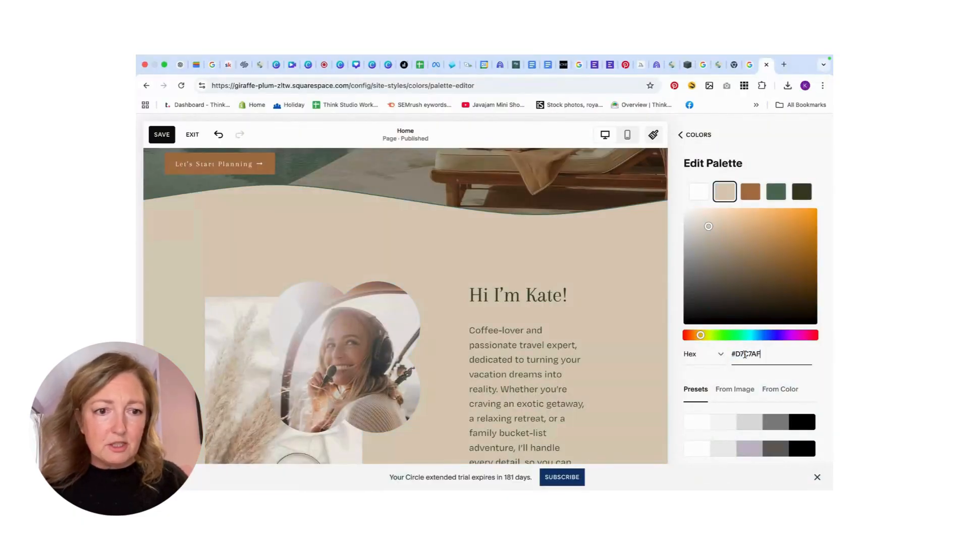
- Set the site palette's white color to hex #EAEAE8 and return to the site styles overview
{"action": "left_click", "coordinate": [698, 192]}
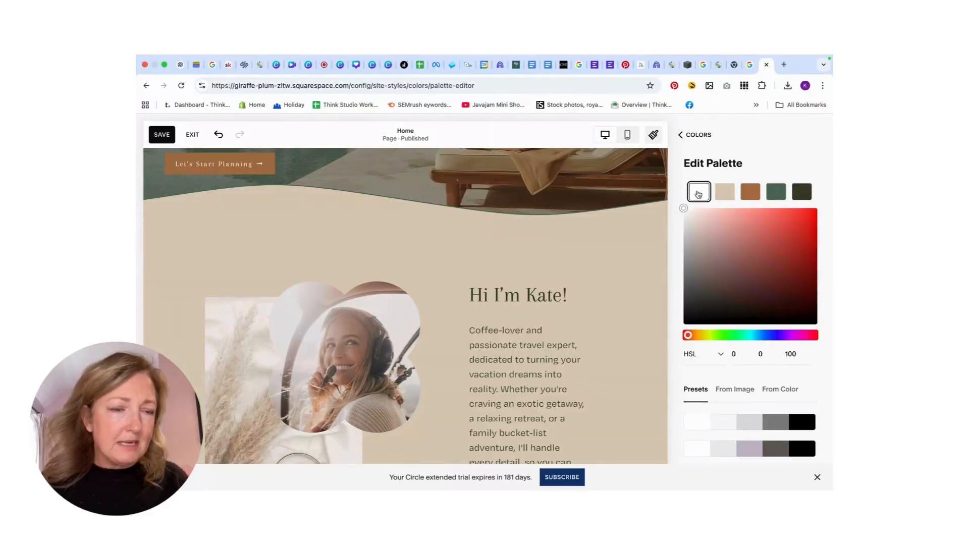
{"action": "left_click", "coordinate": [694, 355]}
{"action": "left_click", "coordinate": [696, 311]}
{"action": "double_click", "coordinate": [750, 354]}
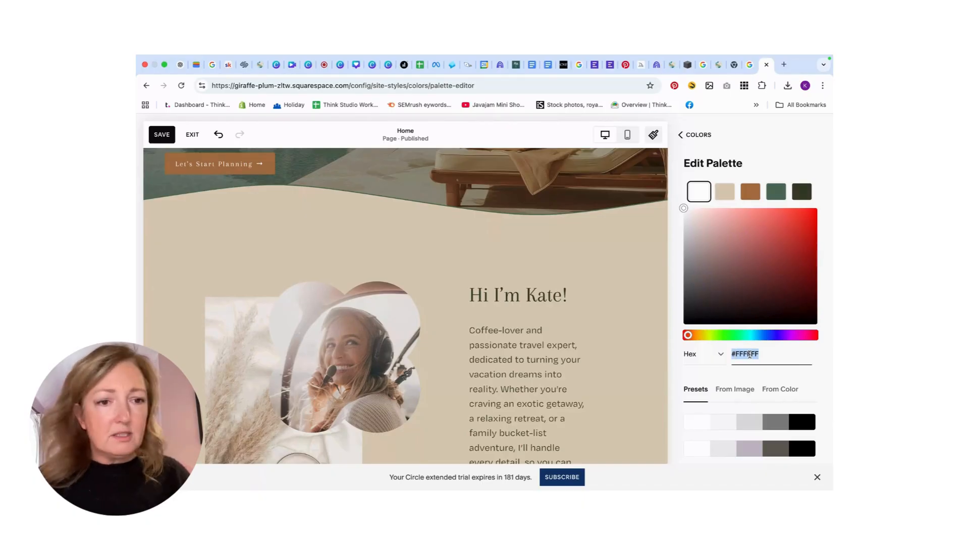
{"action": "key", "text": "super+v"}
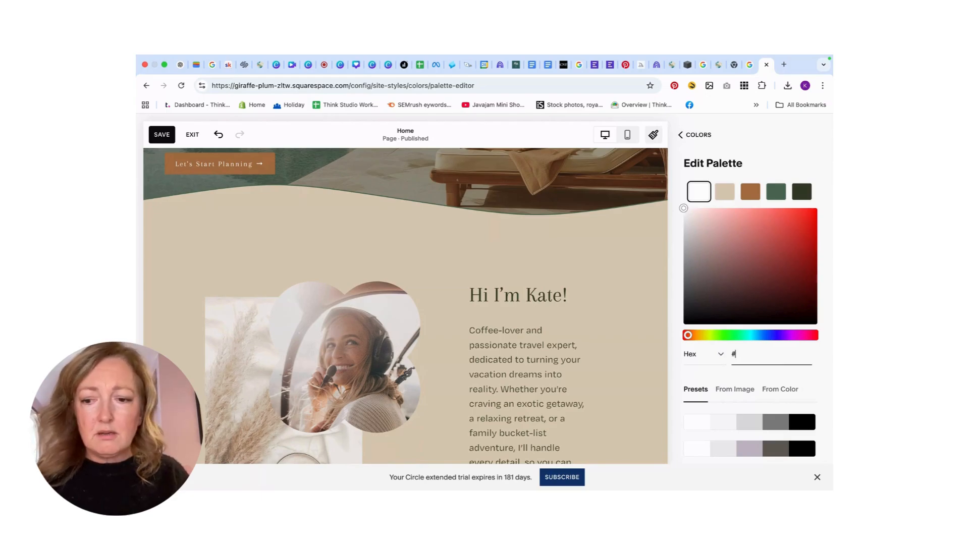
{"action": "type", "text": "EA"}
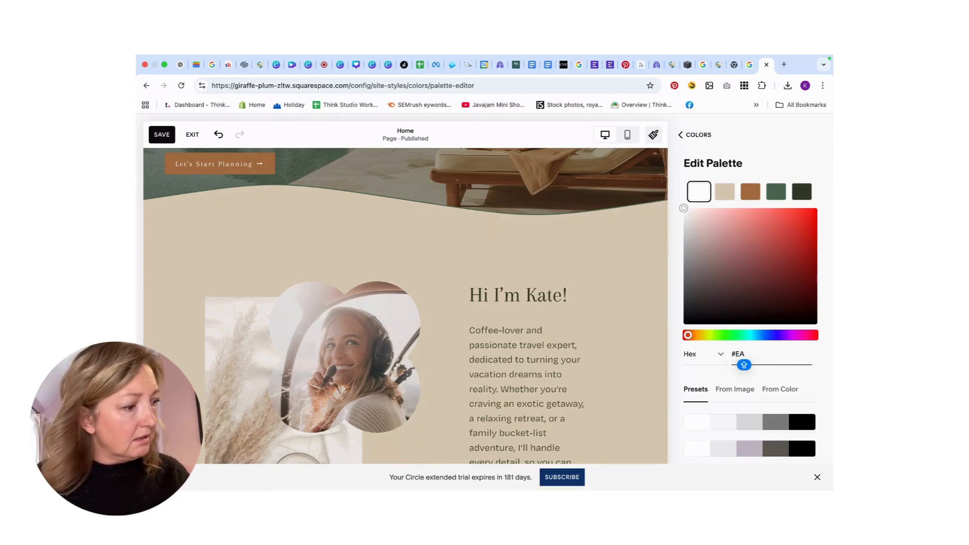
{"action": "type", "text": "EAE"}
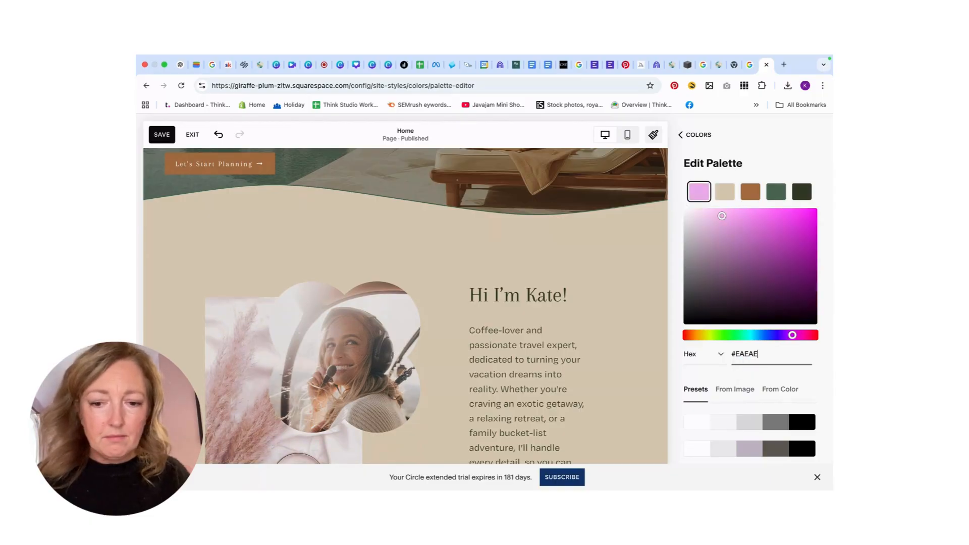
{"action": "type", "text": "8"}
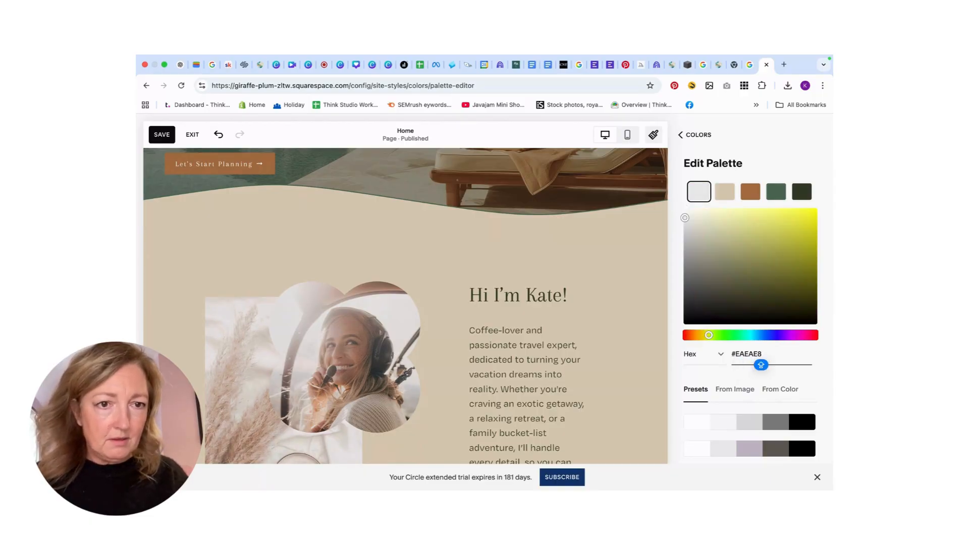
{"action": "left_click", "coordinate": [783, 154]}
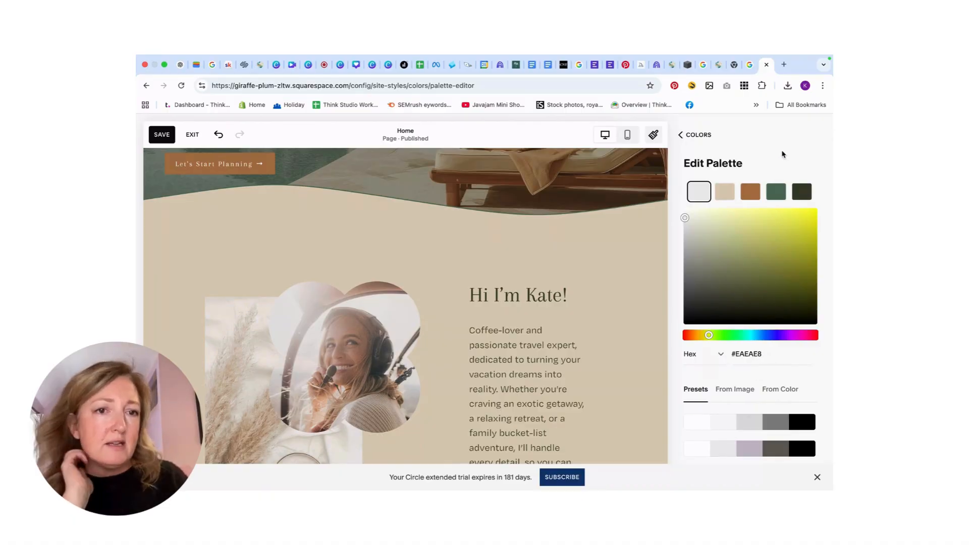
{"action": "left_click", "coordinate": [680, 135]}
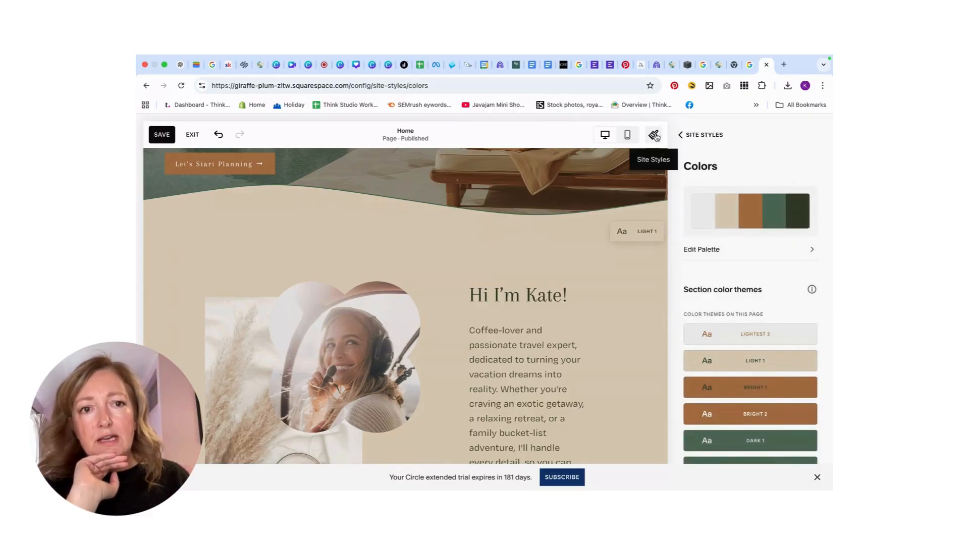
{"action": "left_click", "coordinate": [681, 135]}
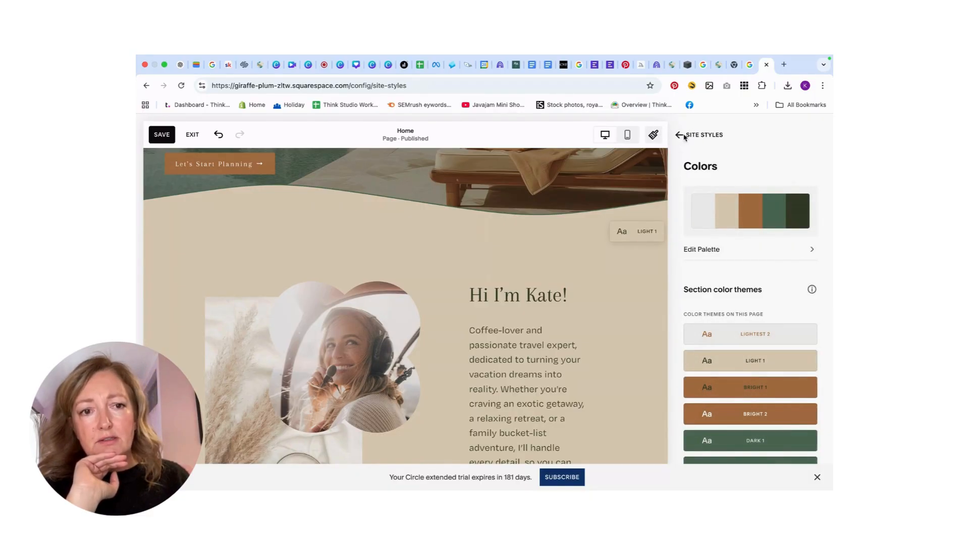
- Close the site styles, save the palette changes and review the recolored home page sections down to the footer
{"action": "left_click", "coordinate": [654, 136]}
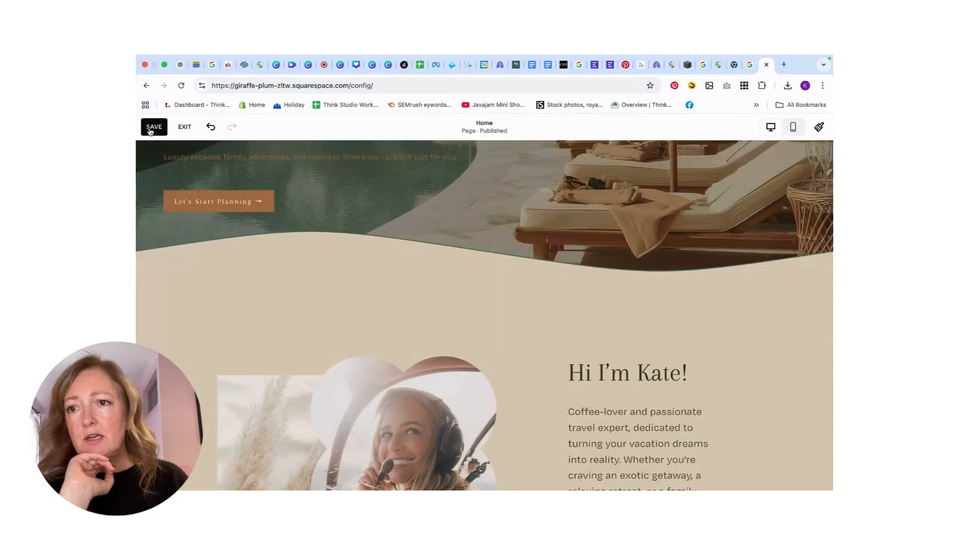
{"action": "left_click", "coordinate": [150, 129]}
{"action": "scroll", "coordinate": [569, 325], "scroll_direction": "up", "scroll_amount": 5}
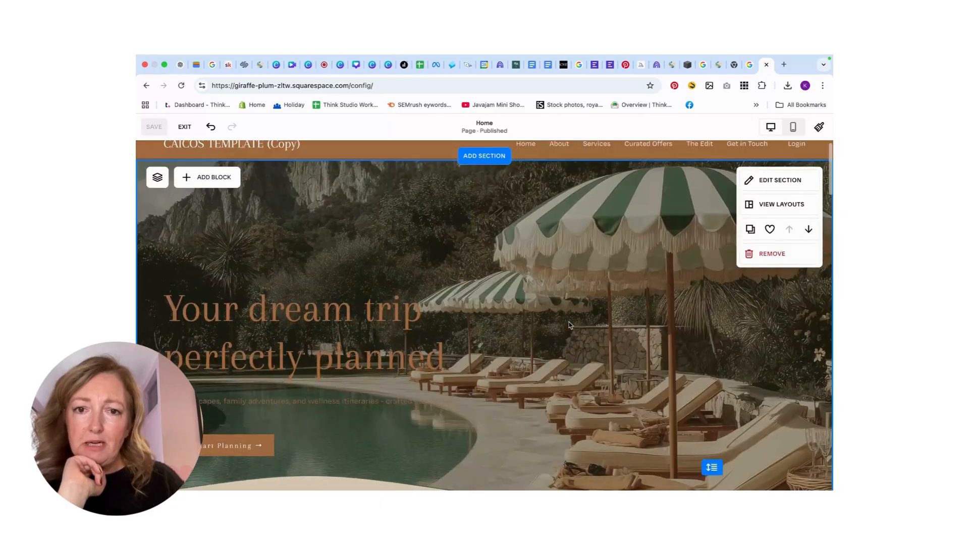
{"action": "scroll", "coordinate": [569, 325], "scroll_direction": "down", "scroll_amount": 8}
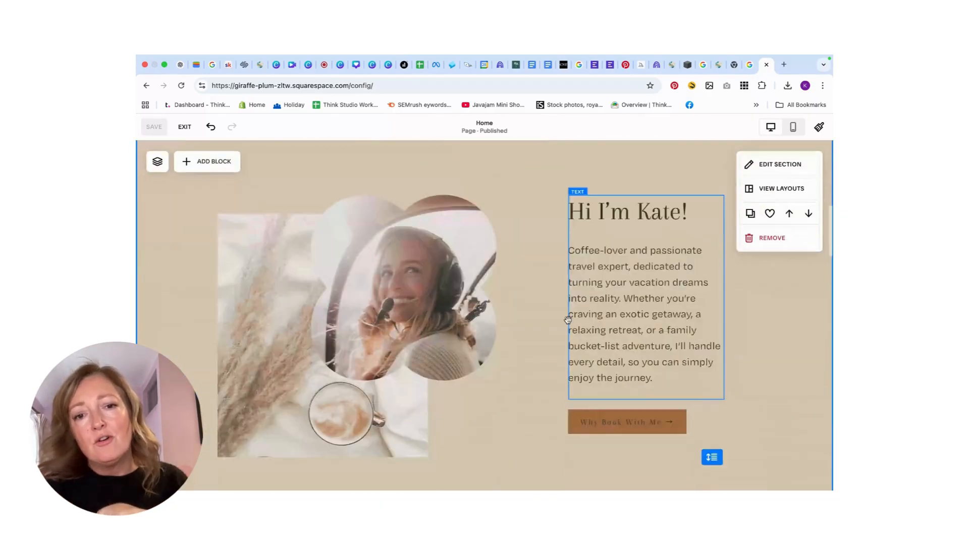
{"action": "scroll", "coordinate": [567, 319], "scroll_direction": "down", "scroll_amount": 10}
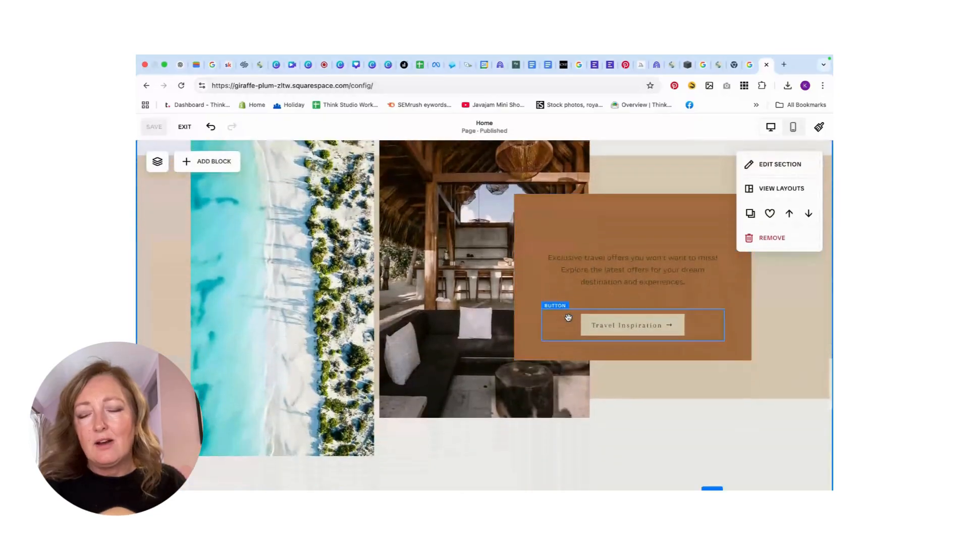
{"action": "scroll", "coordinate": [569, 317], "scroll_direction": "down", "scroll_amount": 10}
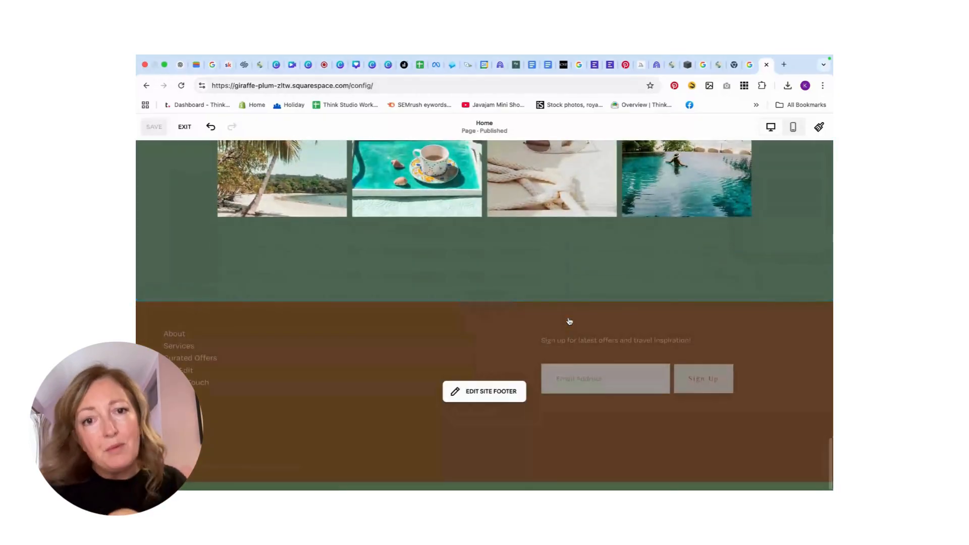
{"action": "scroll", "coordinate": [569, 322], "scroll_direction": "up", "scroll_amount": 18}
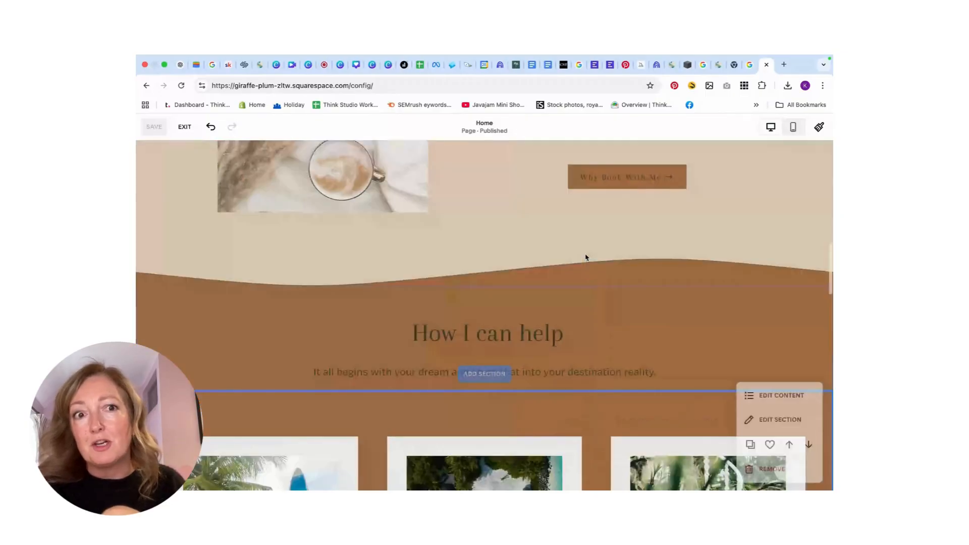
{"action": "scroll", "coordinate": [586, 257], "scroll_direction": "up", "scroll_amount": 8}
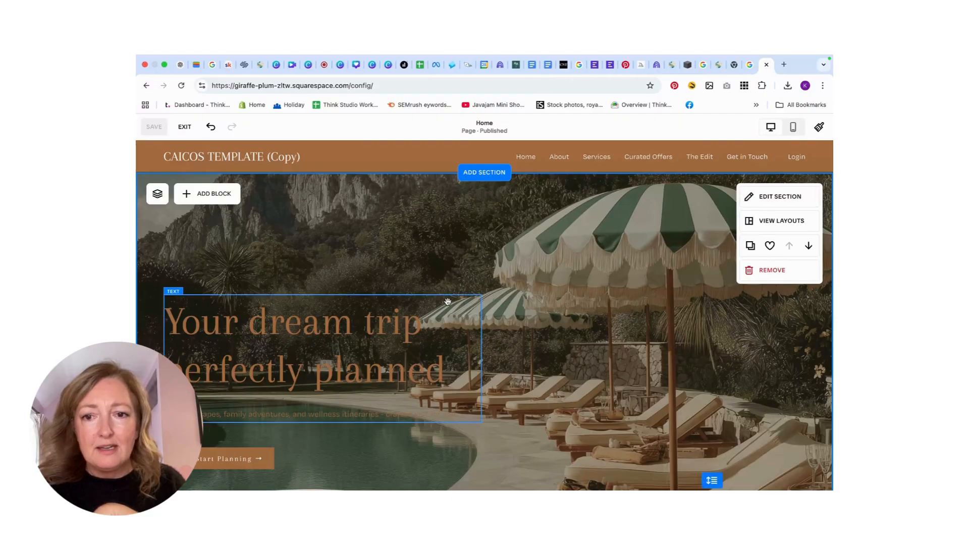
- Try the Dark 1 and Bright 2 color themes on the home page hero section, and settle on Darkest 1
{"action": "left_click", "coordinate": [763, 198]}
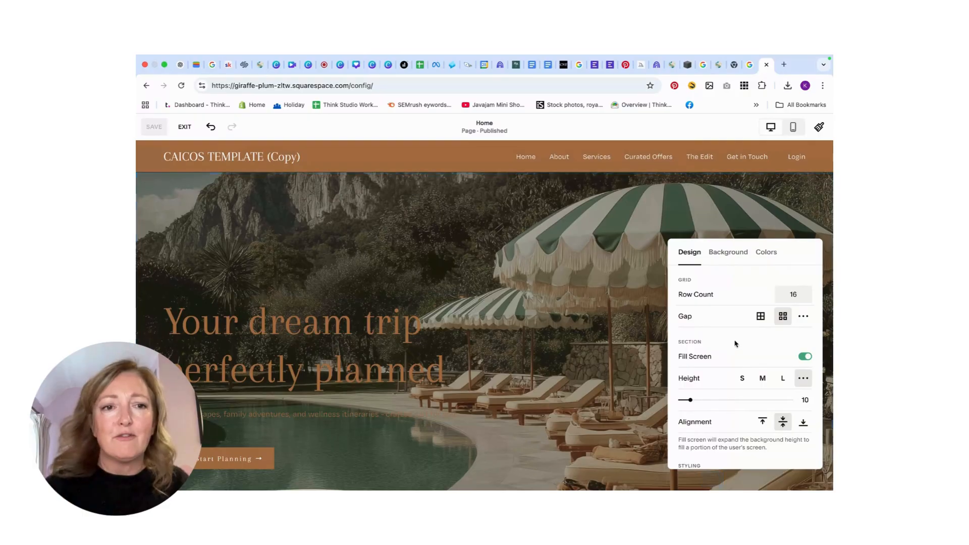
{"action": "left_click", "coordinate": [765, 252]}
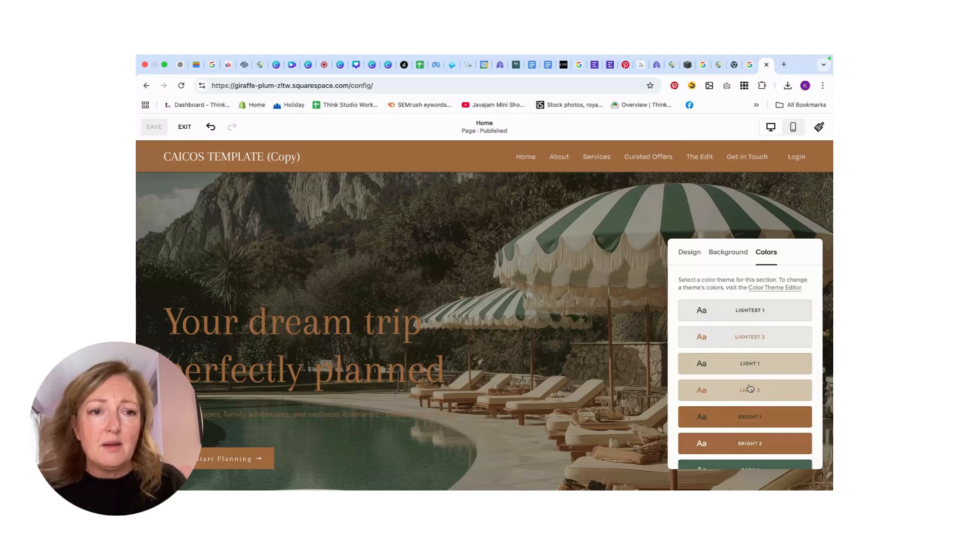
{"action": "scroll", "coordinate": [775, 378], "scroll_direction": "down", "scroll_amount": 2}
{"action": "scroll", "coordinate": [775, 379], "scroll_direction": "down", "scroll_amount": 1}
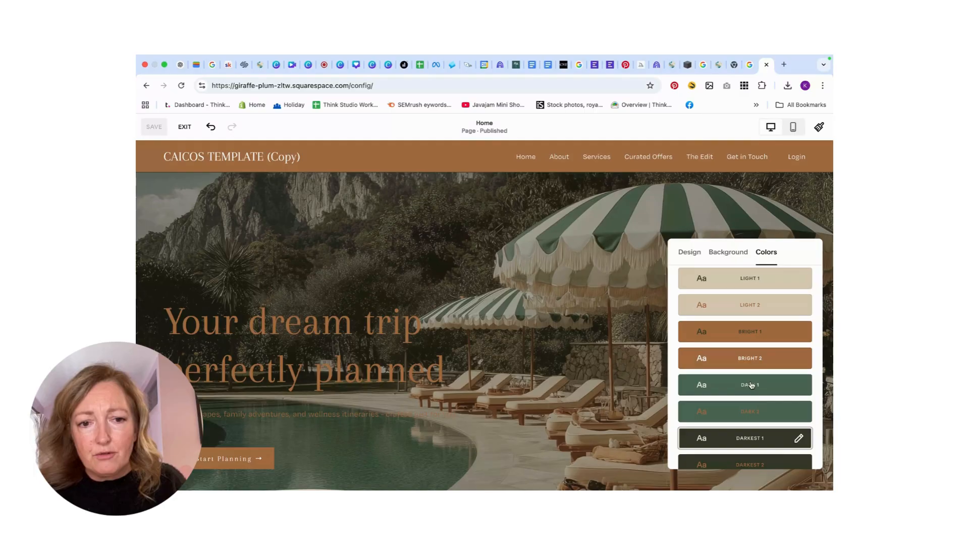
{"action": "left_click", "coordinate": [751, 385]}
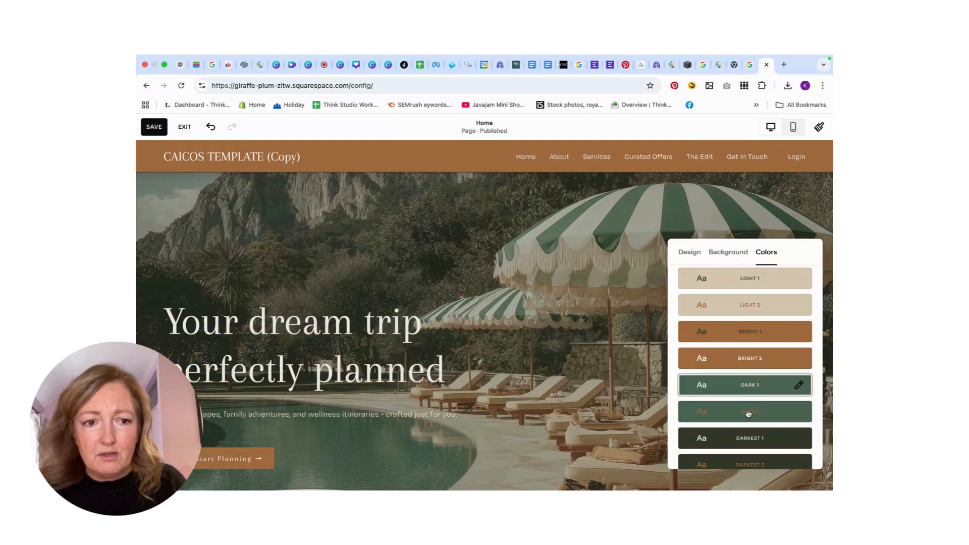
{"action": "scroll", "coordinate": [749, 416], "scroll_direction": "down", "scroll_amount": 1}
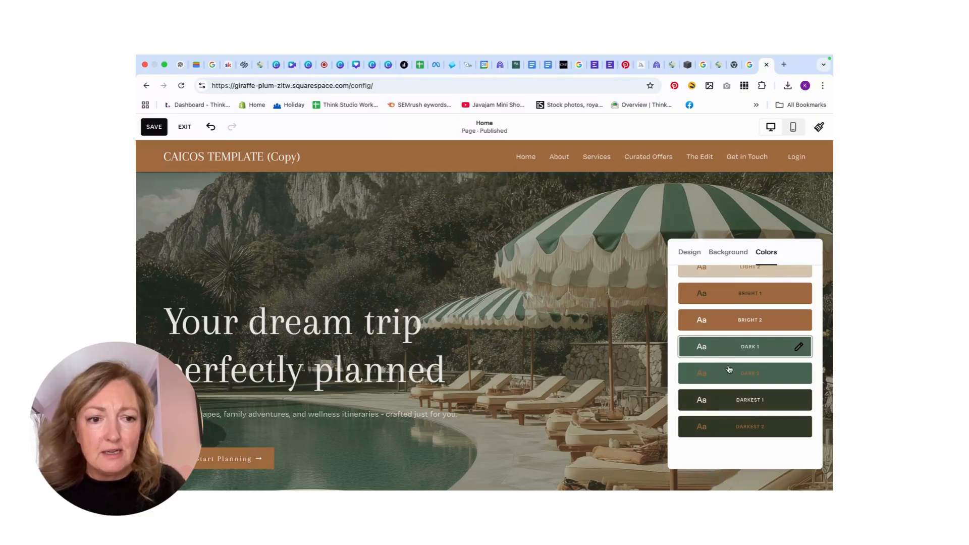
{"action": "left_click", "coordinate": [756, 323]}
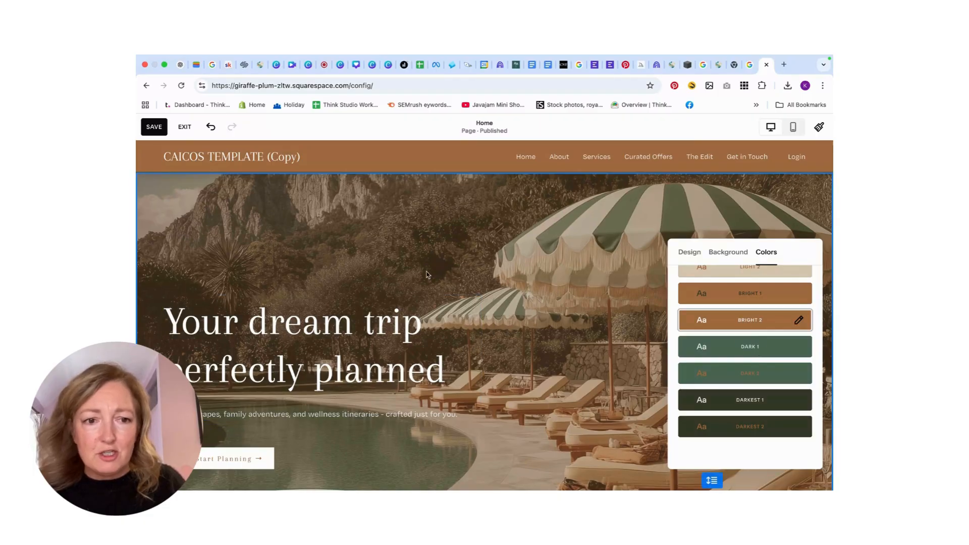
{"action": "left_click", "coordinate": [775, 354]}
{"action": "left_click", "coordinate": [763, 402]}
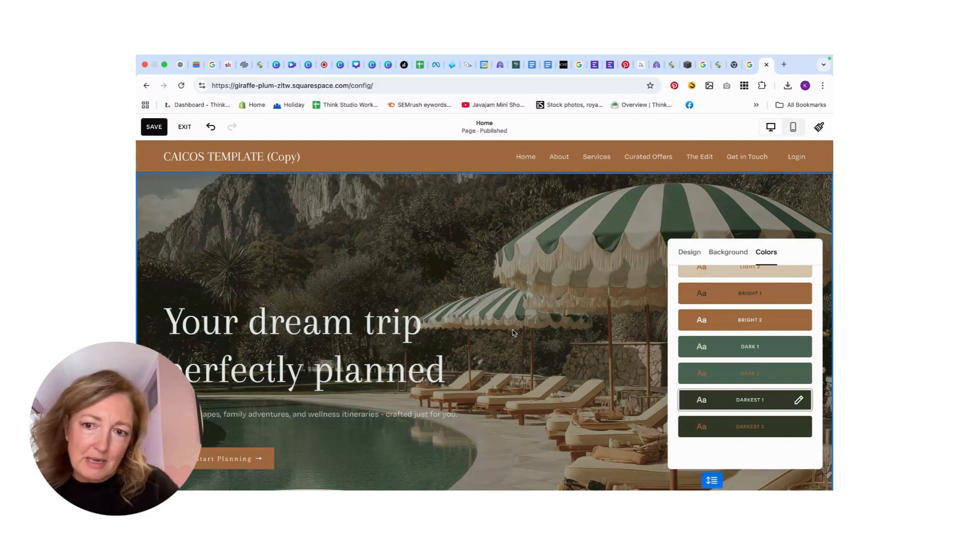
{"action": "left_click", "coordinate": [729, 273]}
{"action": "left_click", "coordinate": [735, 401]}
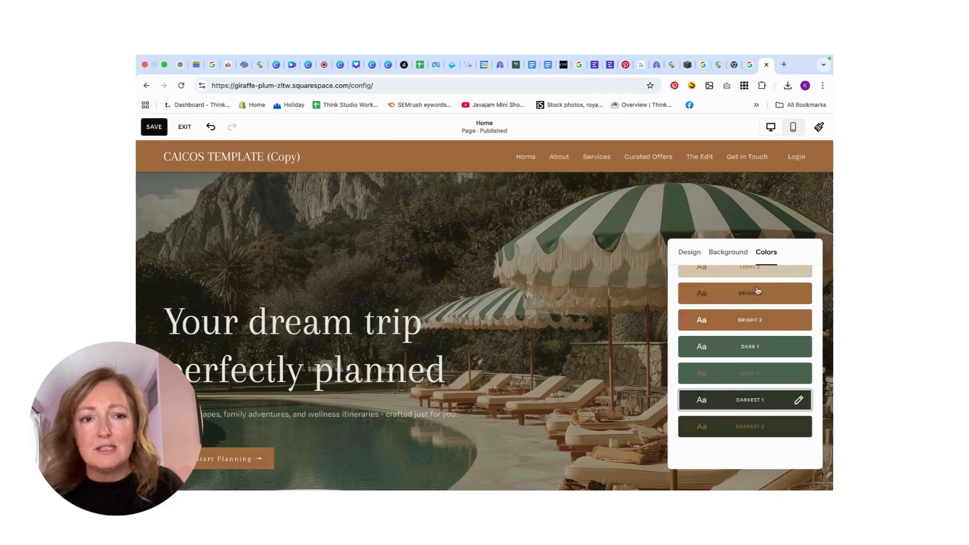
{"action": "scroll", "coordinate": [732, 360], "scroll_direction": "up", "scroll_amount": 5}
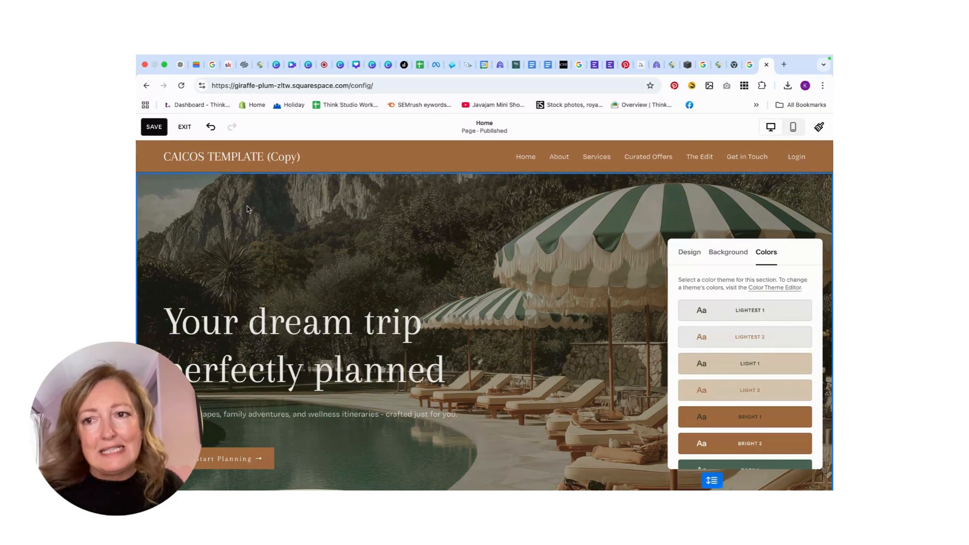
{"action": "left_click", "coordinate": [402, 214]}
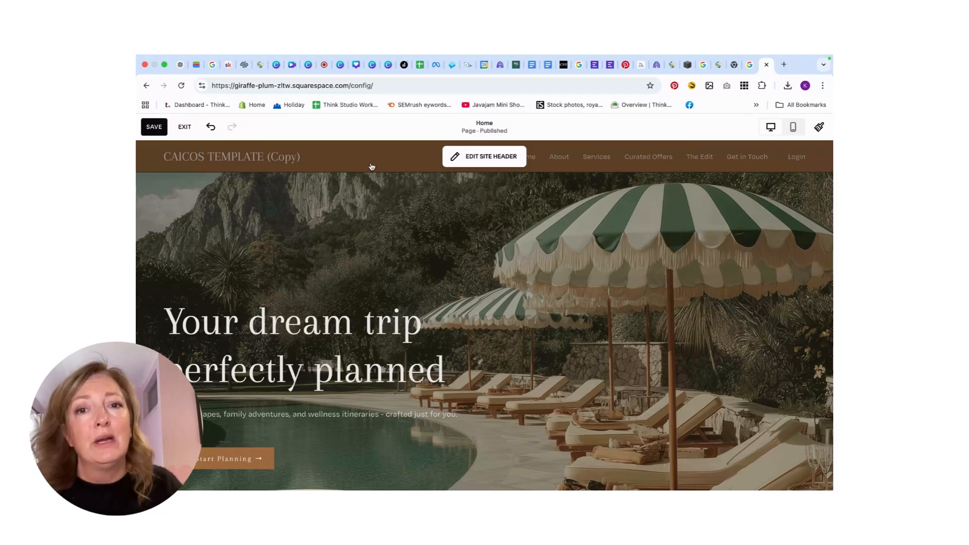
- Upload the Palms + Parasols (1080 x 400 px) PNG from Downloads as the site header's logo image
{"action": "left_click", "coordinate": [481, 158]}
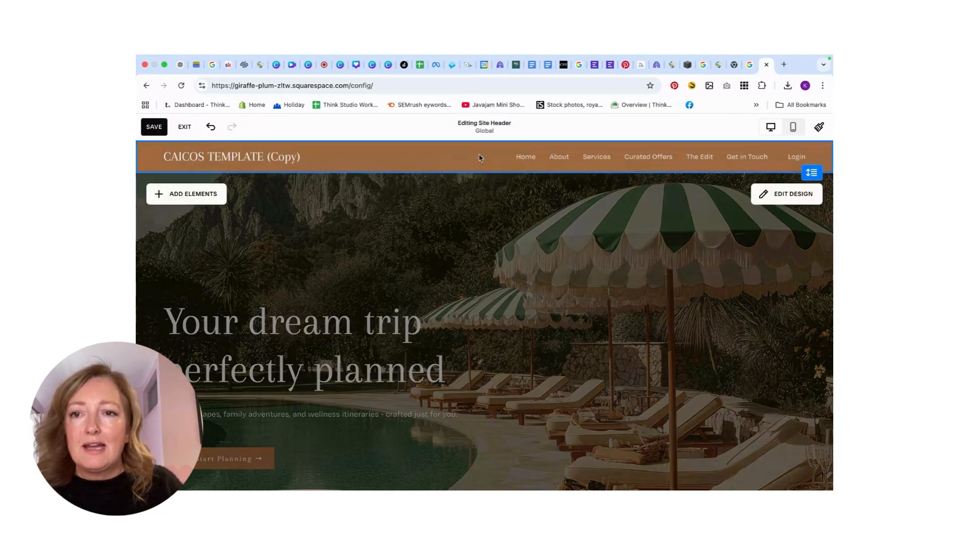
{"action": "left_click", "coordinate": [283, 159]}
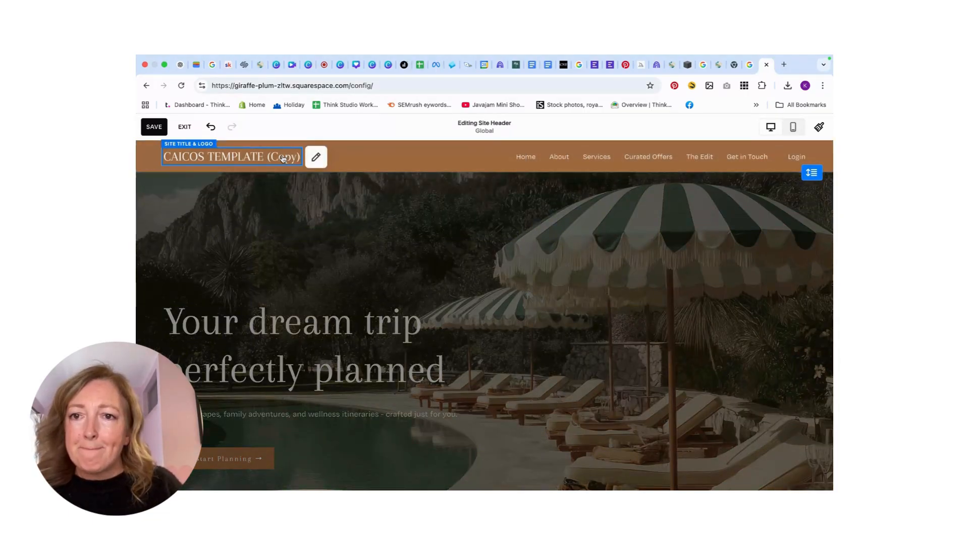
{"action": "left_click", "coordinate": [316, 159]}
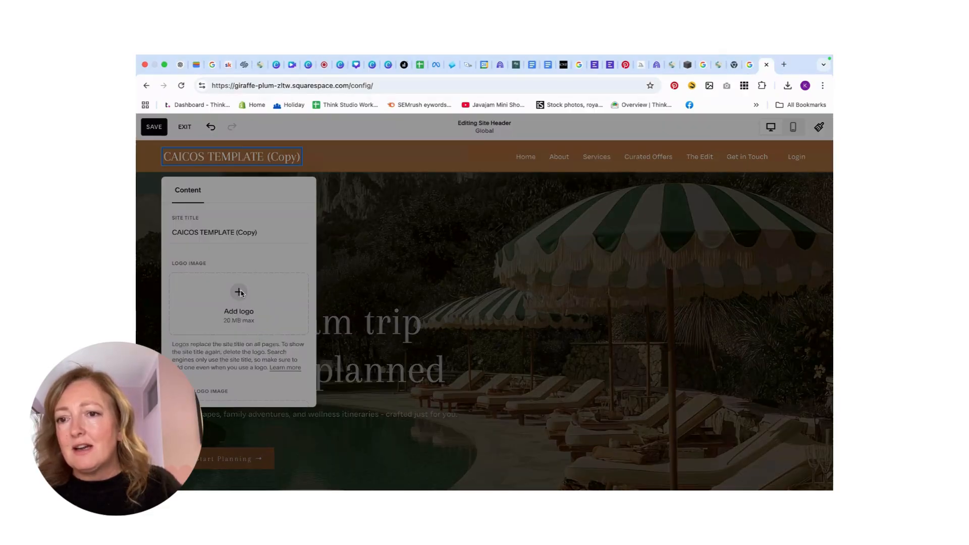
{"action": "left_click", "coordinate": [239, 292]}
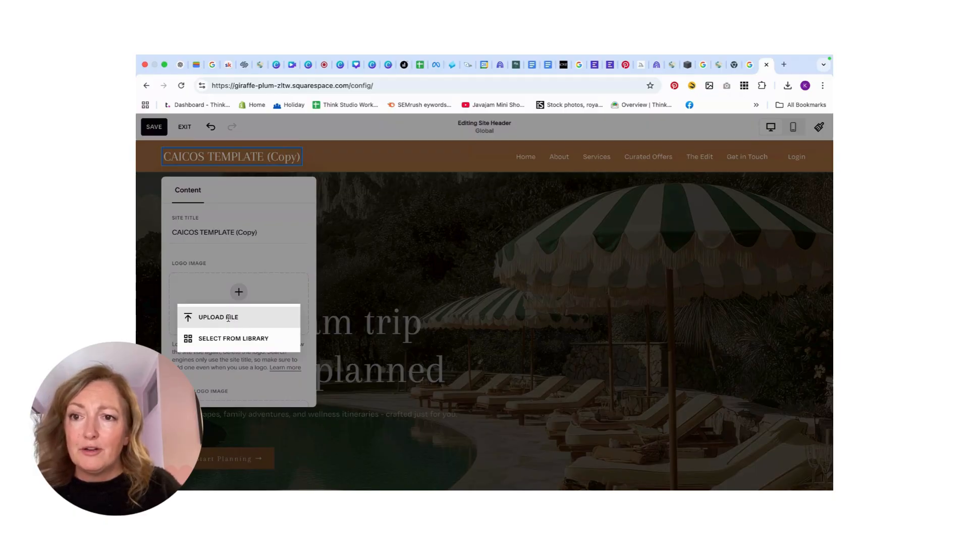
{"action": "left_click", "coordinate": [228, 317]}
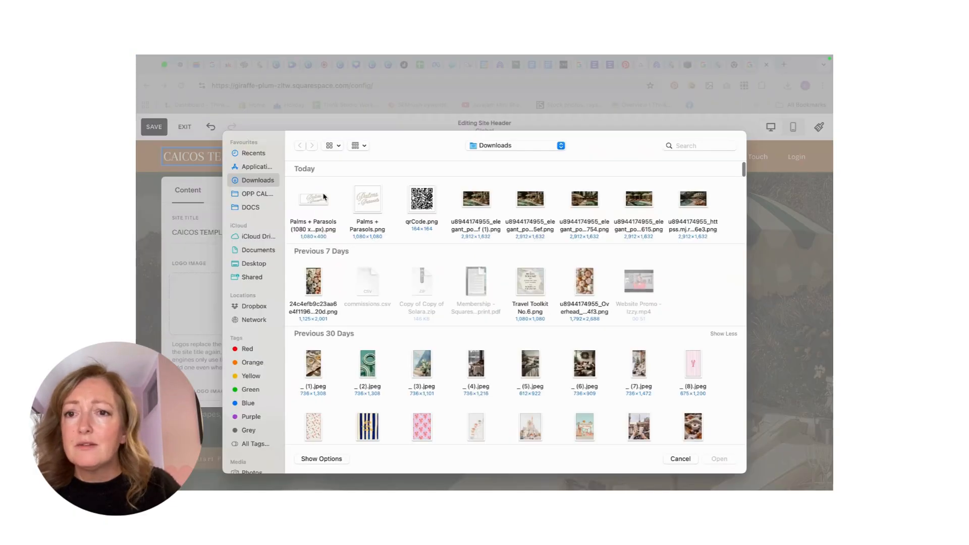
{"action": "double_click", "coordinate": [313, 204]}
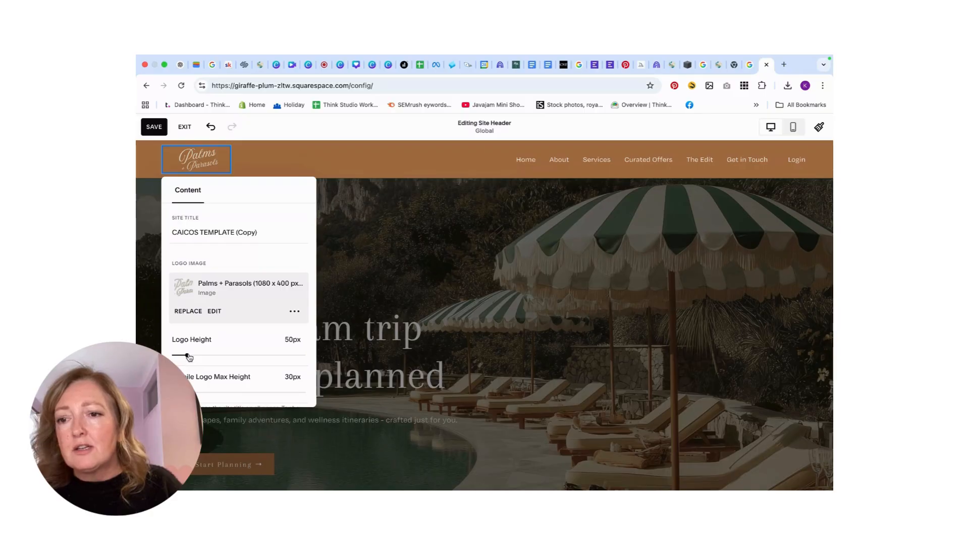
- Set the header logo height to 76 px, save the site and leave header editing
{"action": "left_click_drag", "start_coordinate": [187, 355], "coordinate": [198, 355]}
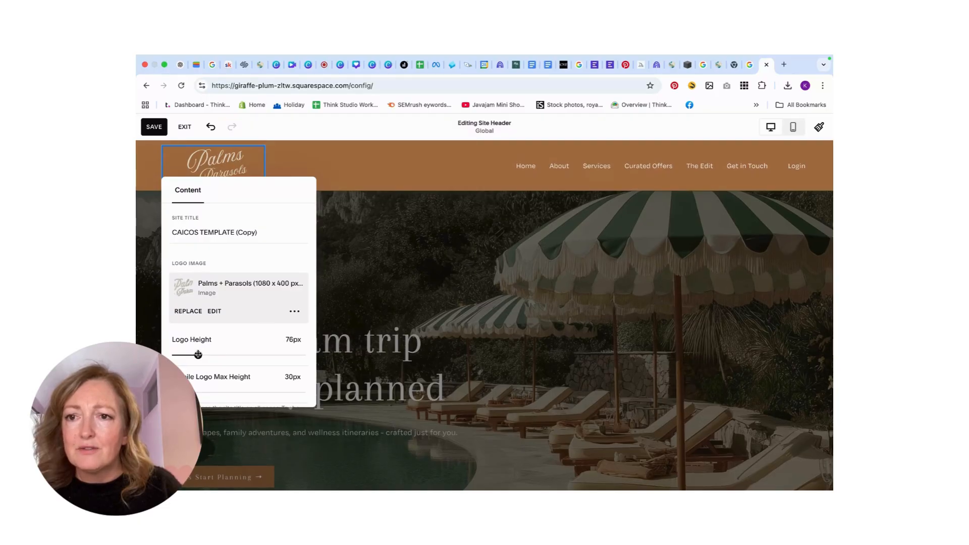
{"action": "left_click", "coordinate": [423, 170]}
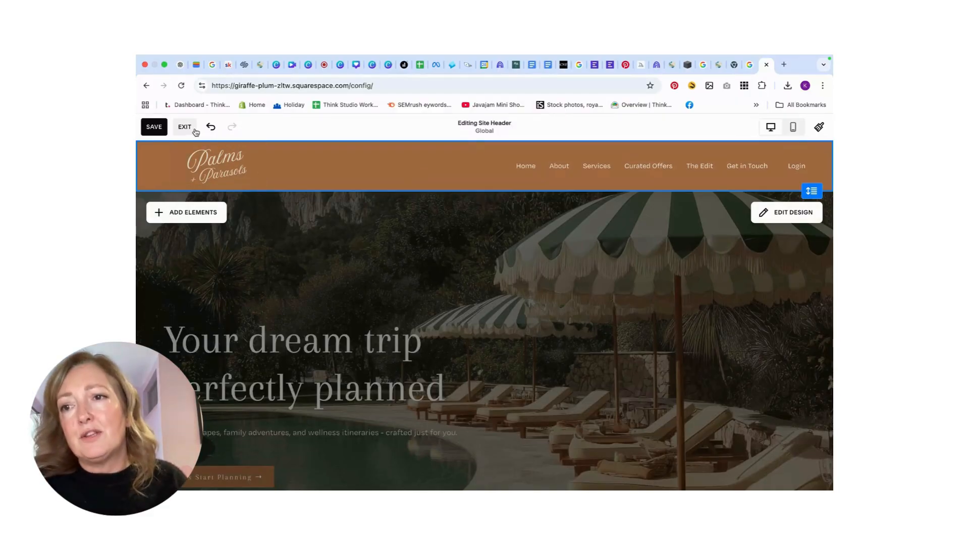
{"action": "left_click", "coordinate": [156, 129]}
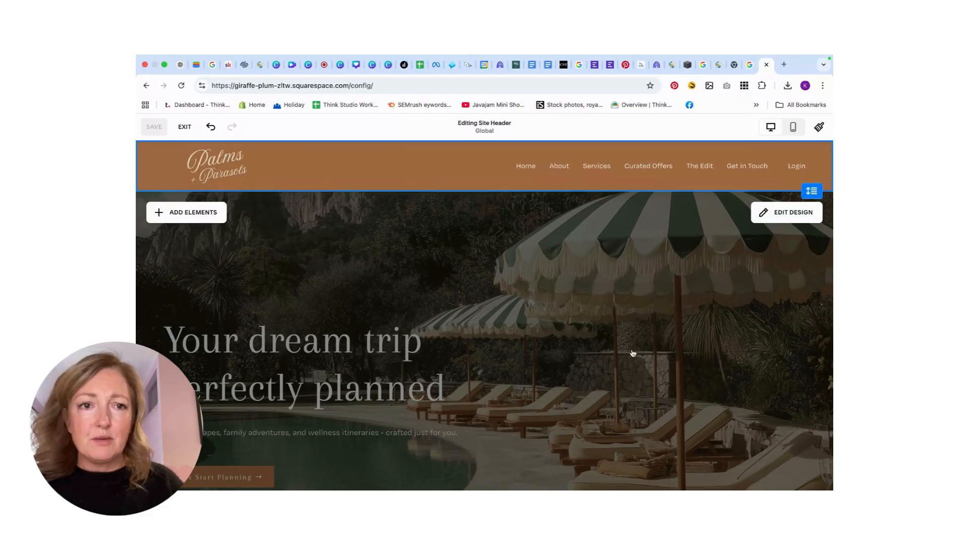
{"action": "scroll", "coordinate": [629, 366], "scroll_direction": "down", "scroll_amount": 2}
{"action": "scroll", "coordinate": [628, 366], "scroll_direction": "up", "scroll_amount": 2}
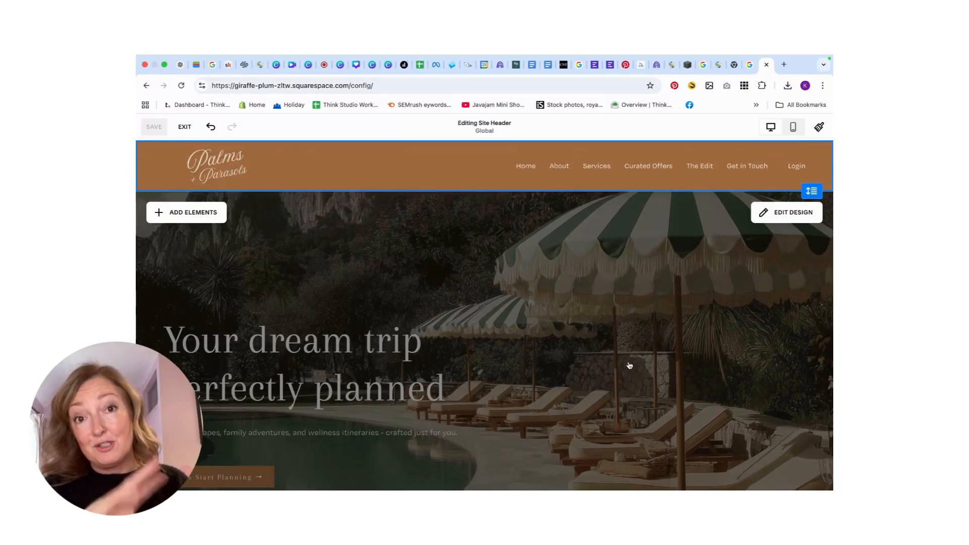
{"action": "scroll", "coordinate": [628, 365], "scroll_direction": "down", "scroll_amount": 6}
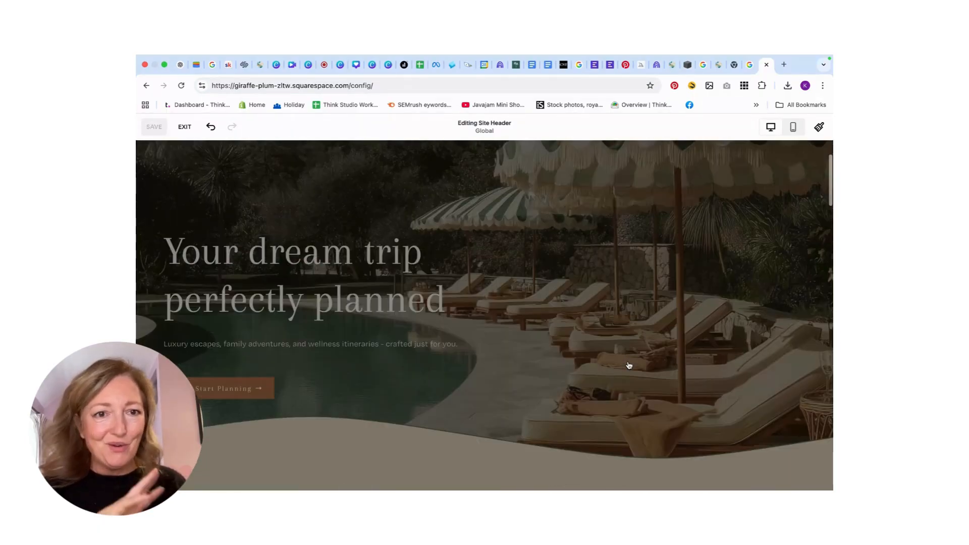
{"action": "left_click", "coordinate": [629, 363]}
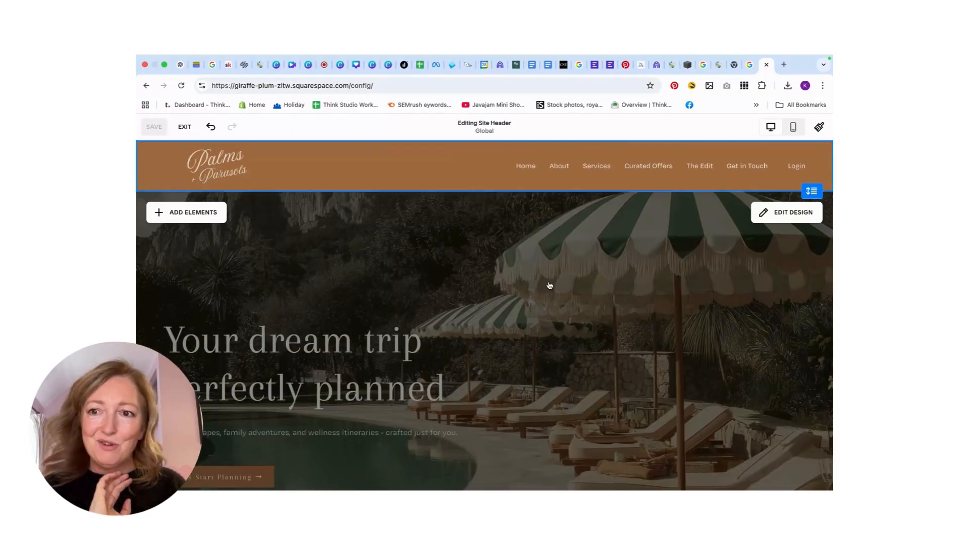
{"action": "scroll", "coordinate": [564, 278], "scroll_direction": "down", "scroll_amount": 5}
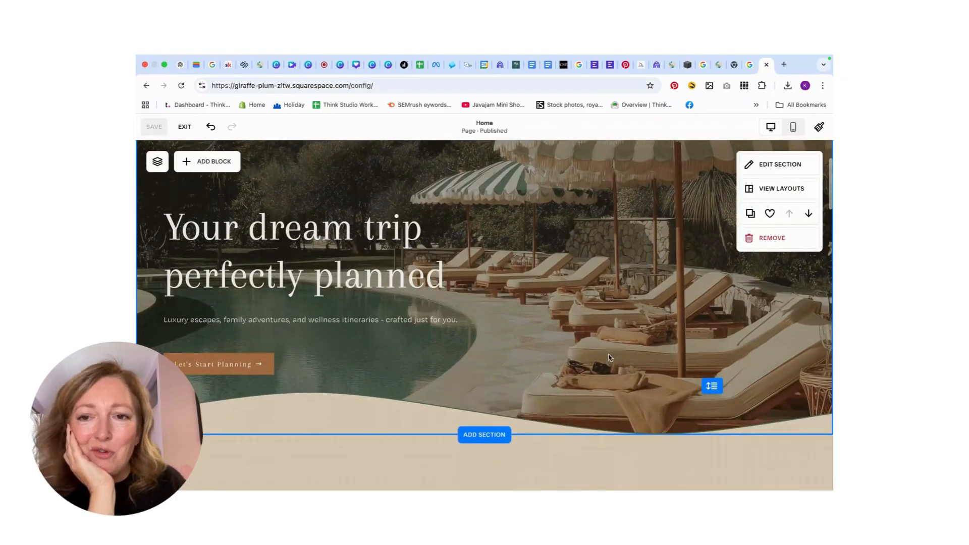
{"action": "scroll", "coordinate": [610, 358], "scroll_direction": "up", "scroll_amount": 4}
{"action": "scroll", "coordinate": [609, 358], "scroll_direction": "up", "scroll_amount": 1}
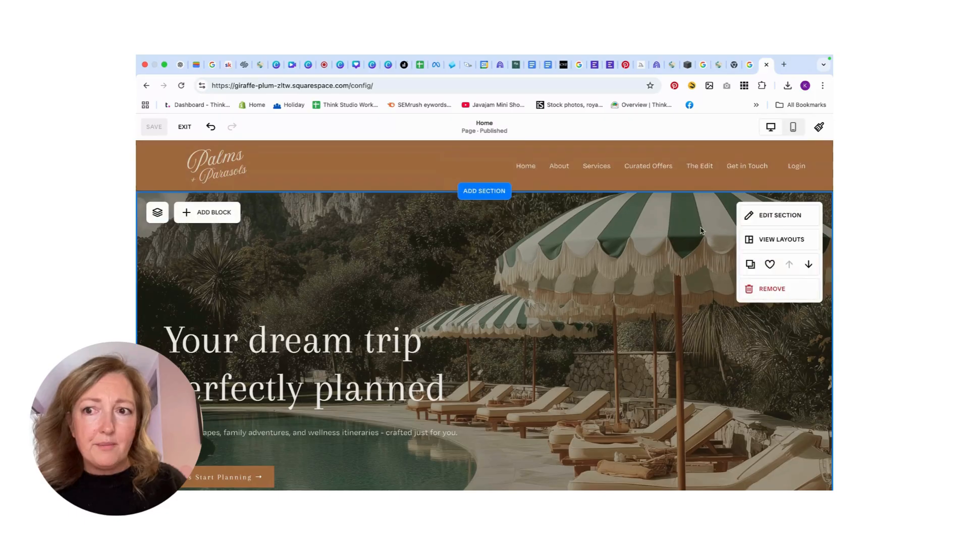
- Open the list of available fonts for the site's headings in the site styles
{"action": "left_click", "coordinate": [820, 127]}
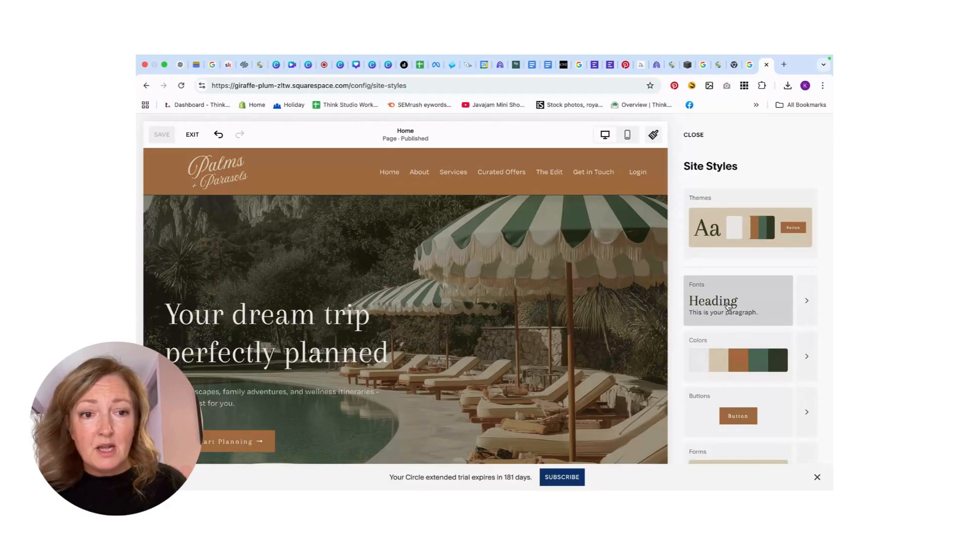
{"action": "left_click", "coordinate": [805, 305]}
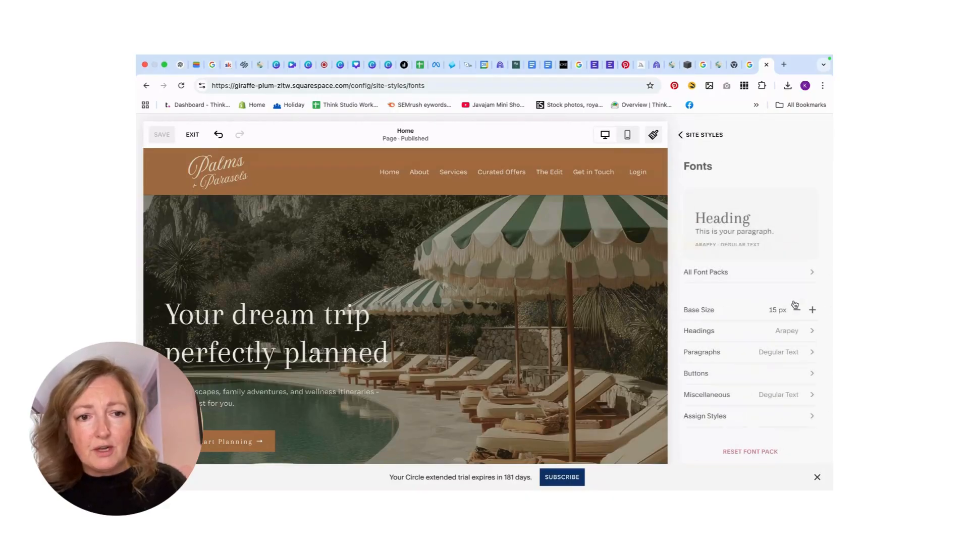
{"action": "left_click", "coordinate": [706, 332]}
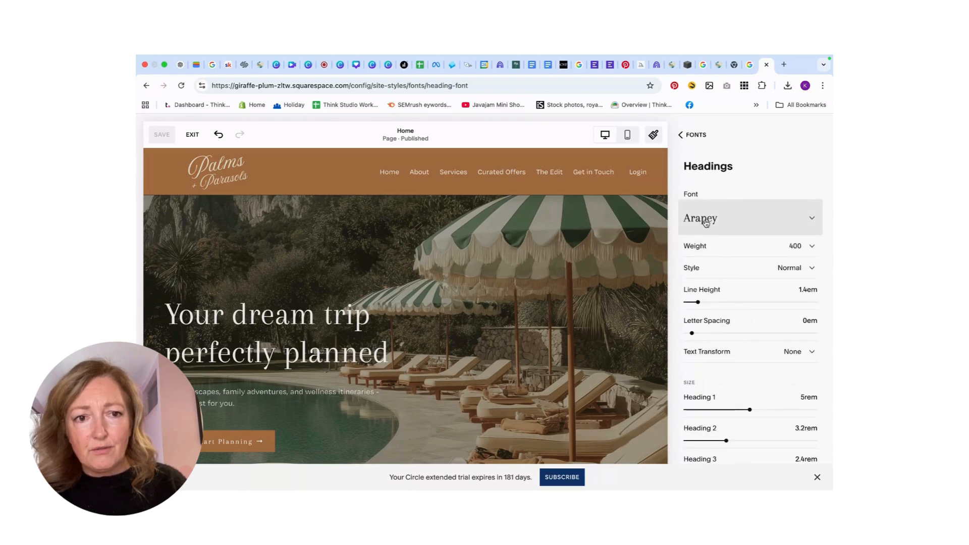
{"action": "left_click", "coordinate": [705, 225]}
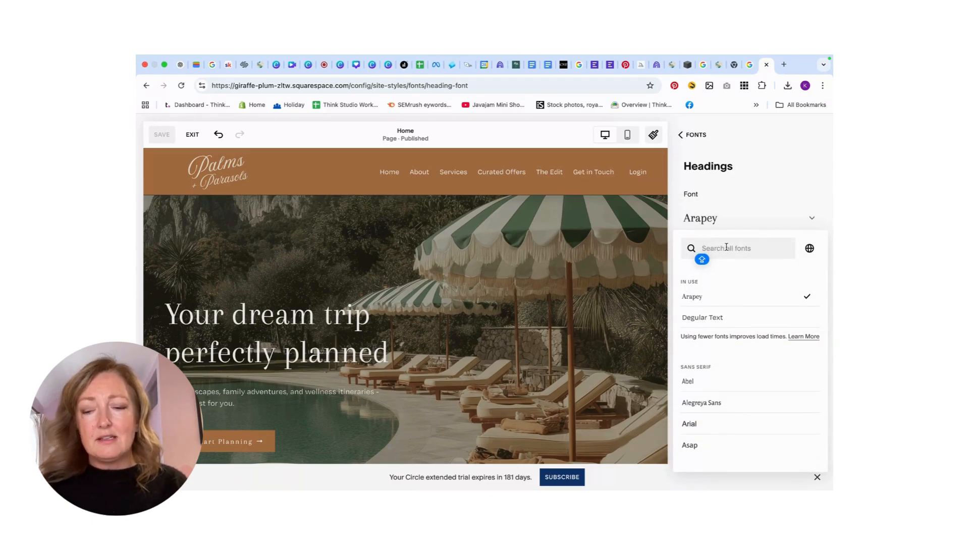
- Search the heading fonts for "SAIL" and clear the search
{"action": "type", "text": "SAI"}
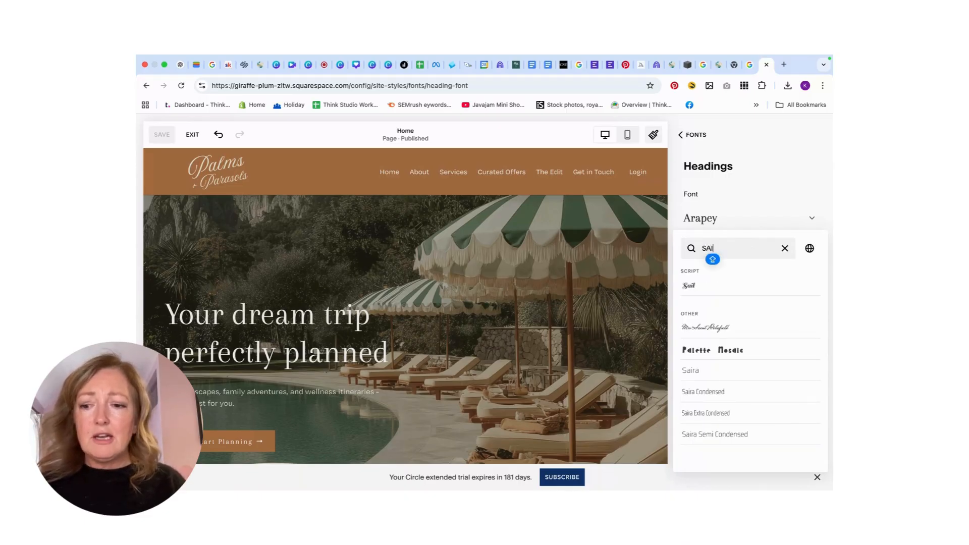
{"action": "type", "text": "L"}
{"action": "key", "text": "BackSpace"}
{"action": "key", "text": "BackSpace"}
{"action": "key", "text": "BackSpace"}
{"action": "key", "text": "BackSpace"}
- Browse the serif fonts and try Old Standard TT and Libre Baskerville for the headings
{"action": "scroll", "coordinate": [766, 420], "scroll_direction": "down", "scroll_amount": 12}
{"action": "scroll", "coordinate": [737, 433], "scroll_direction": "down", "scroll_amount": 6}
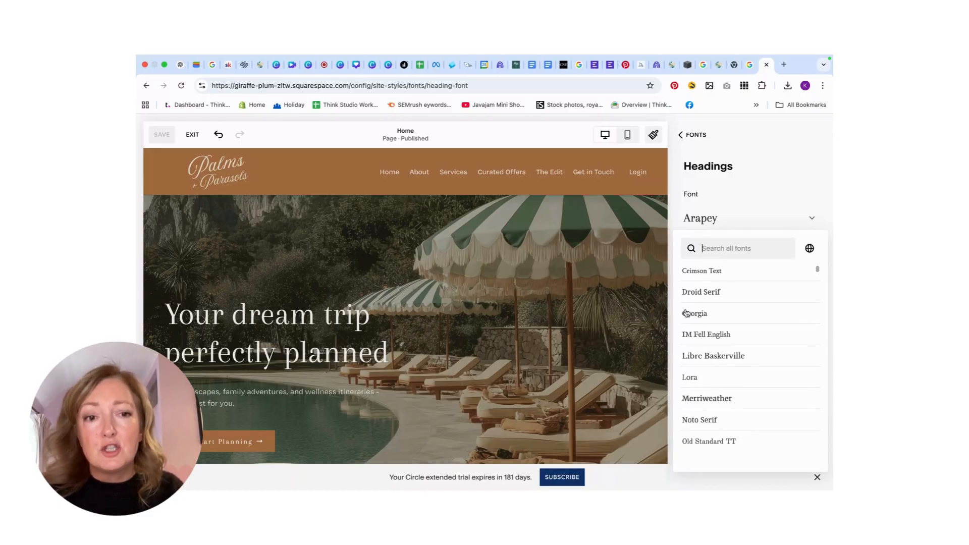
{"action": "scroll", "coordinate": [725, 420], "scroll_direction": "down", "scroll_amount": 5}
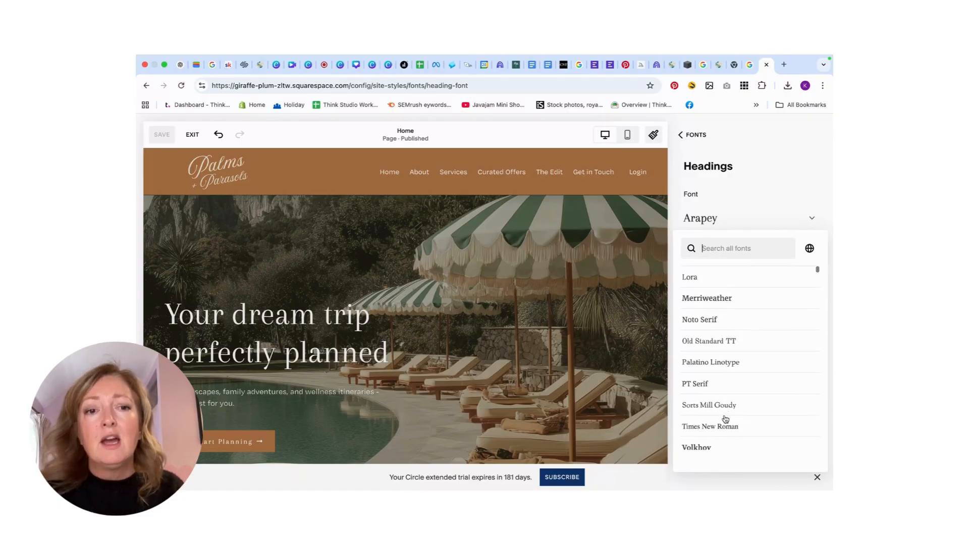
{"action": "scroll", "coordinate": [712, 391], "scroll_direction": "up", "scroll_amount": 2}
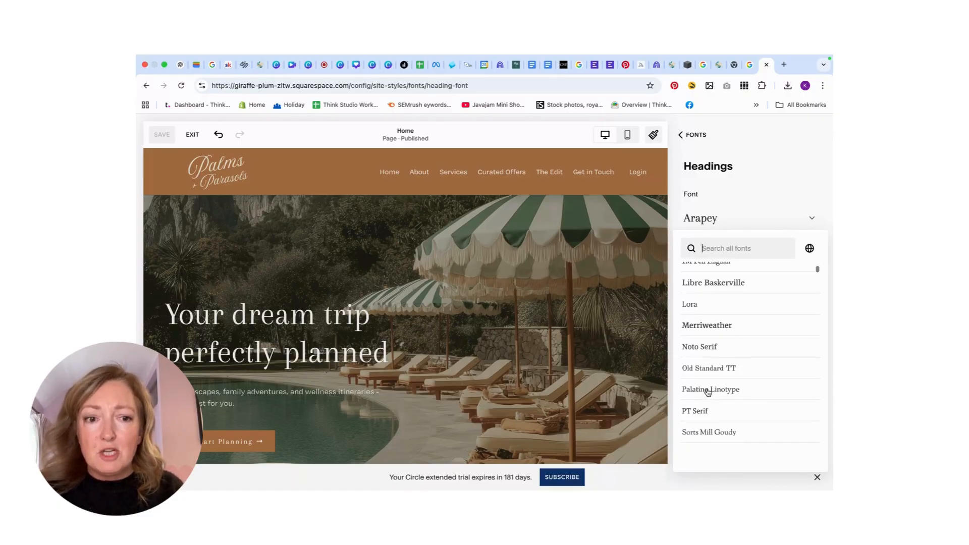
{"action": "left_click", "coordinate": [705, 369]}
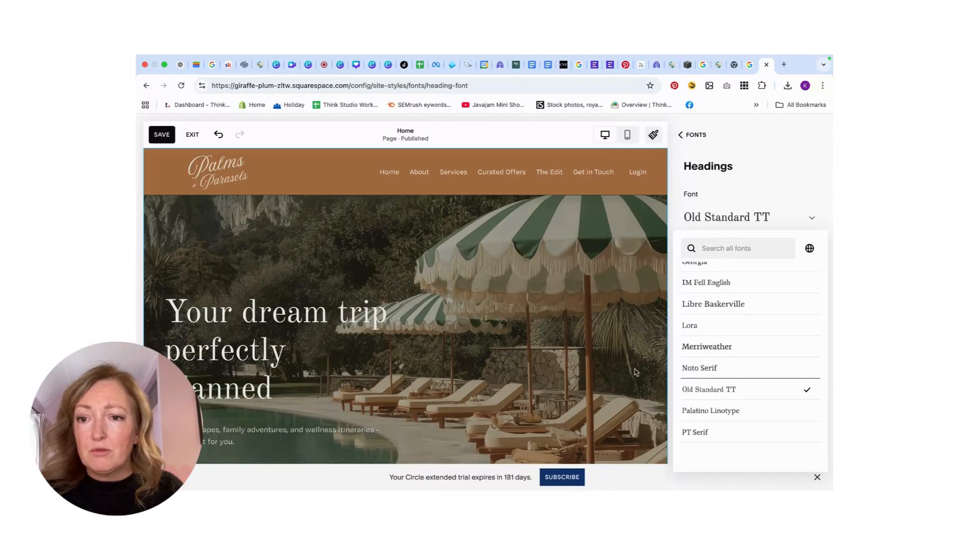
{"action": "left_click", "coordinate": [727, 304]}
- Try Alice, Roboto Condensed and Josefin Sans as the heading font
{"action": "scroll", "coordinate": [729, 361], "scroll_direction": "up", "scroll_amount": 4}
{"action": "scroll", "coordinate": [731, 363], "scroll_direction": "up", "scroll_amount": 3}
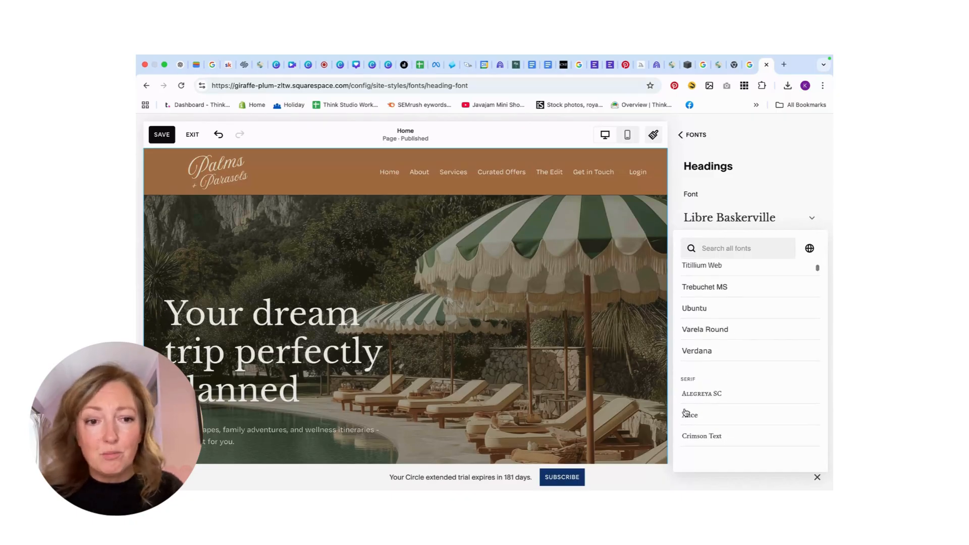
{"action": "left_click", "coordinate": [689, 416]}
{"action": "scroll", "coordinate": [734, 404], "scroll_direction": "up", "scroll_amount": 3}
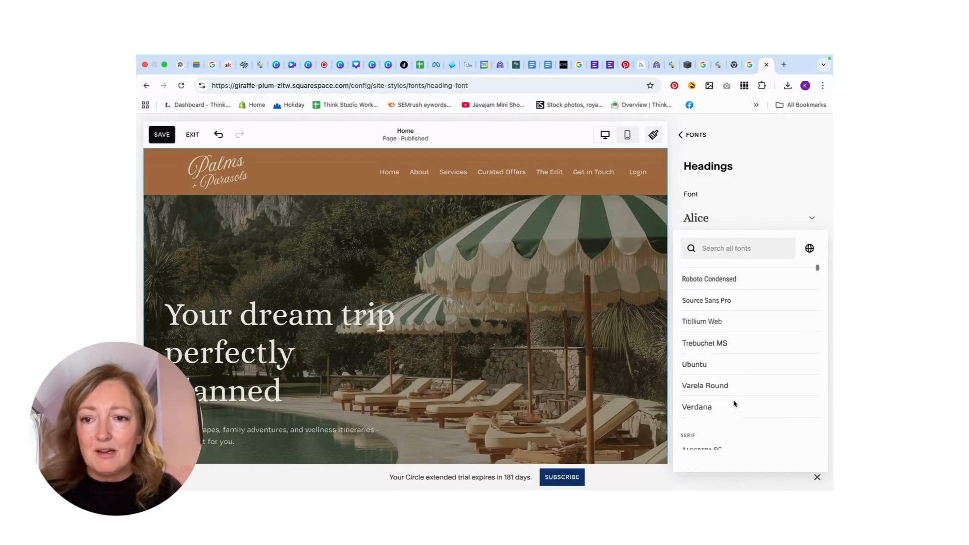
{"action": "scroll", "coordinate": [734, 403], "scroll_direction": "up", "scroll_amount": 2}
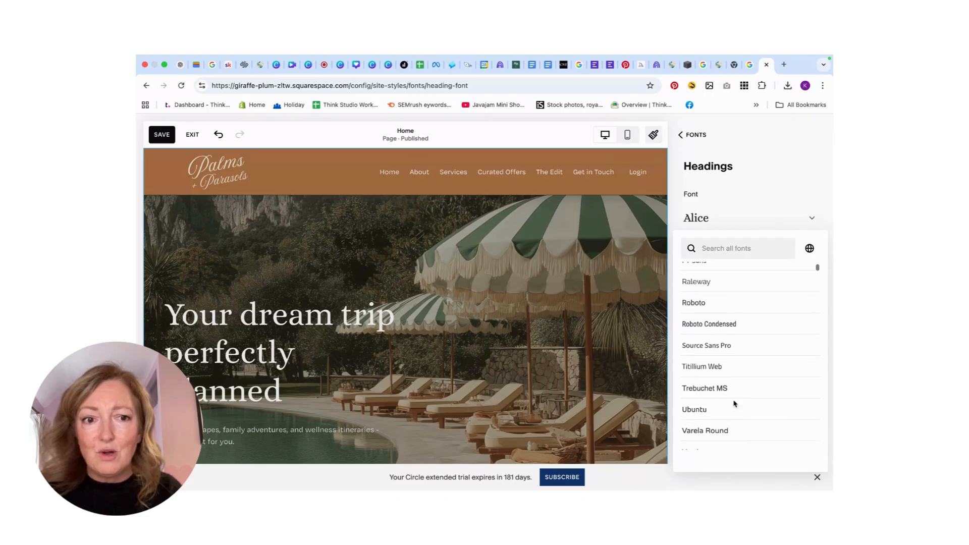
{"action": "left_click", "coordinate": [723, 333]}
{"action": "scroll", "coordinate": [723, 332], "scroll_direction": "up", "scroll_amount": 8}
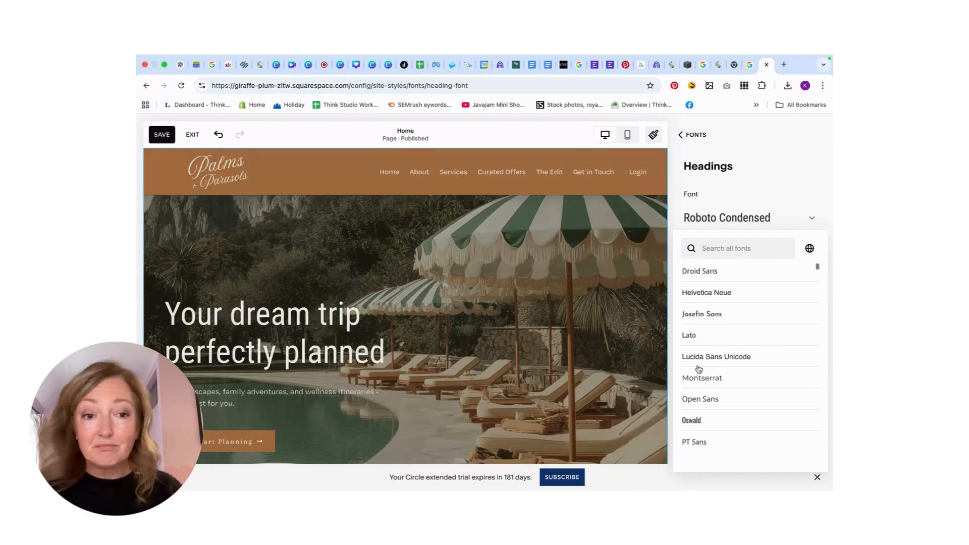
{"action": "left_click", "coordinate": [702, 326]}
- Look through the remaining fonts, search for "sail" and set the headings to the Sail script font
{"action": "scroll", "coordinate": [697, 327], "scroll_direction": "up", "scroll_amount": 8}
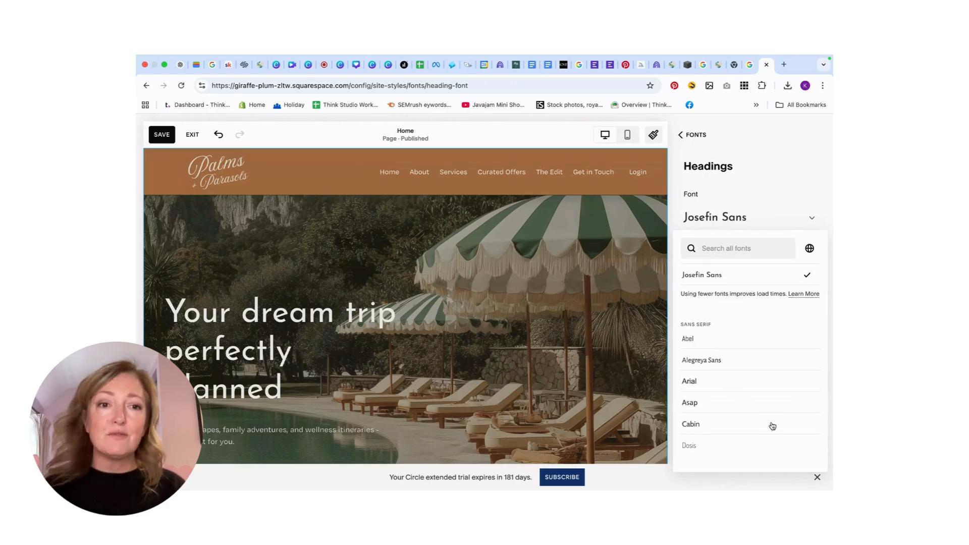
{"action": "scroll", "coordinate": [767, 408], "scroll_direction": "down", "scroll_amount": 20}
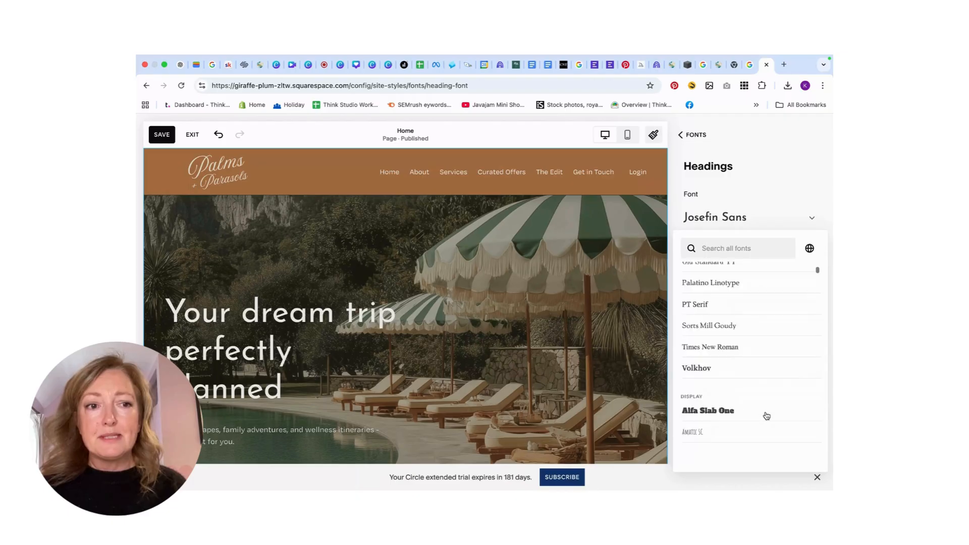
{"action": "scroll", "coordinate": [765, 408], "scroll_direction": "down", "scroll_amount": 5}
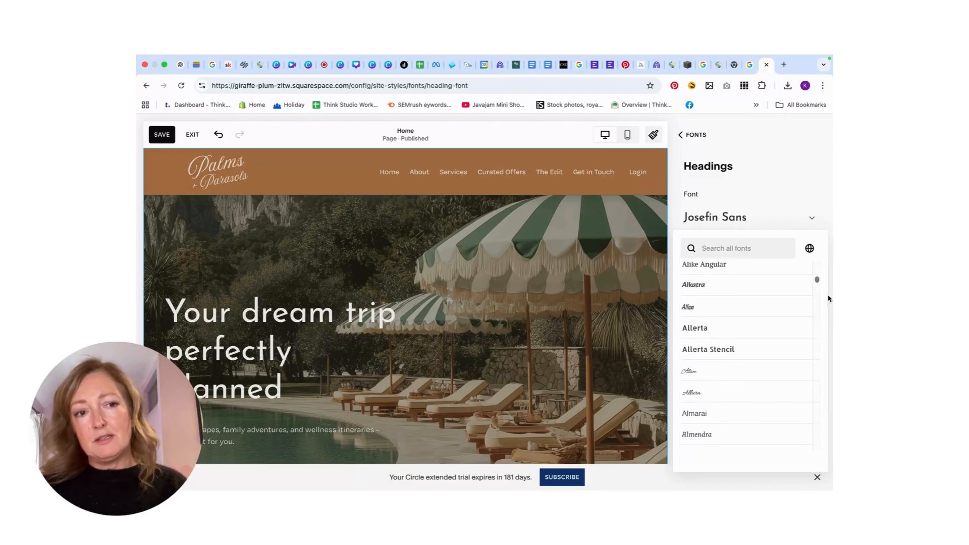
{"action": "mouse_move", "coordinate": [817, 281]}
{"action": "left_mouse_down"}
{"action": "mouse_move", "coordinate": [818, 376]}
{"action": "mouse_move", "coordinate": [816, 263]}
{"action": "left_mouse_up"}
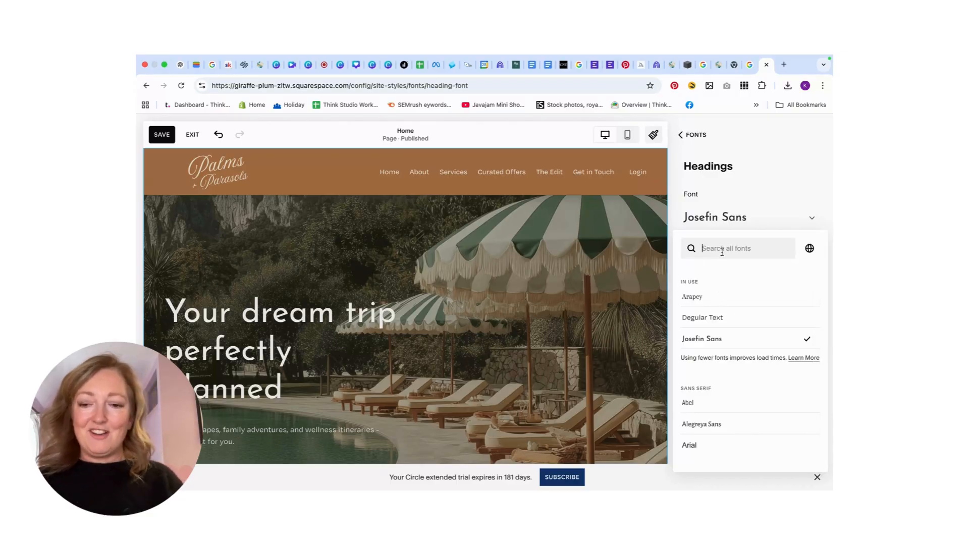
{"action": "type", "text": "sail"}
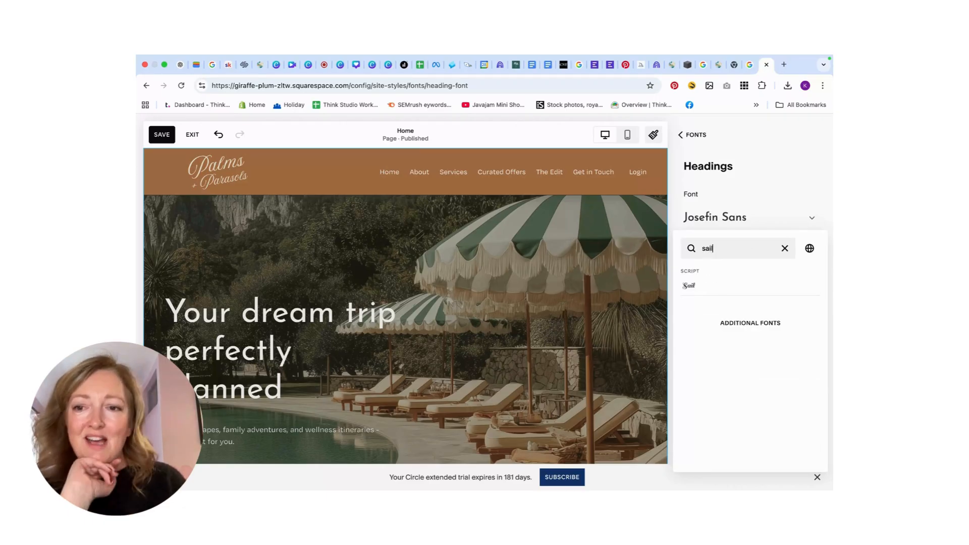
{"action": "left_click", "coordinate": [688, 287]}
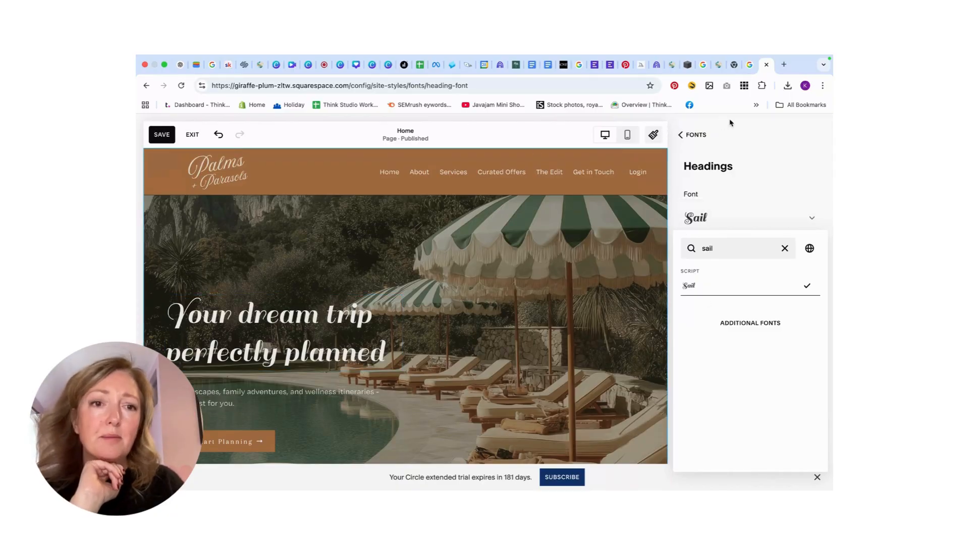
- Leave the heading font settings, save the site and close the site styles
{"action": "left_click", "coordinate": [693, 134]}
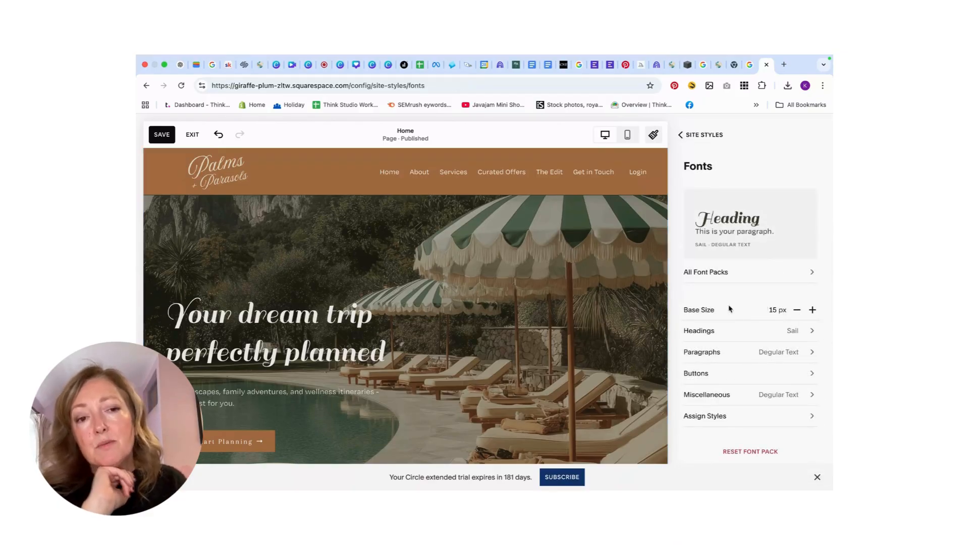
{"action": "scroll", "coordinate": [791, 331], "scroll_direction": "down", "scroll_amount": 1}
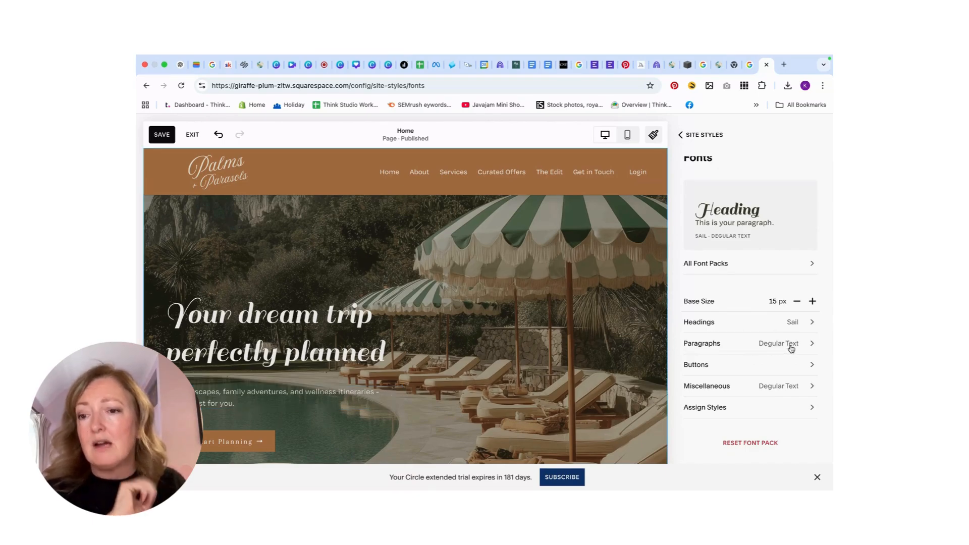
{"action": "left_click", "coordinate": [162, 135]}
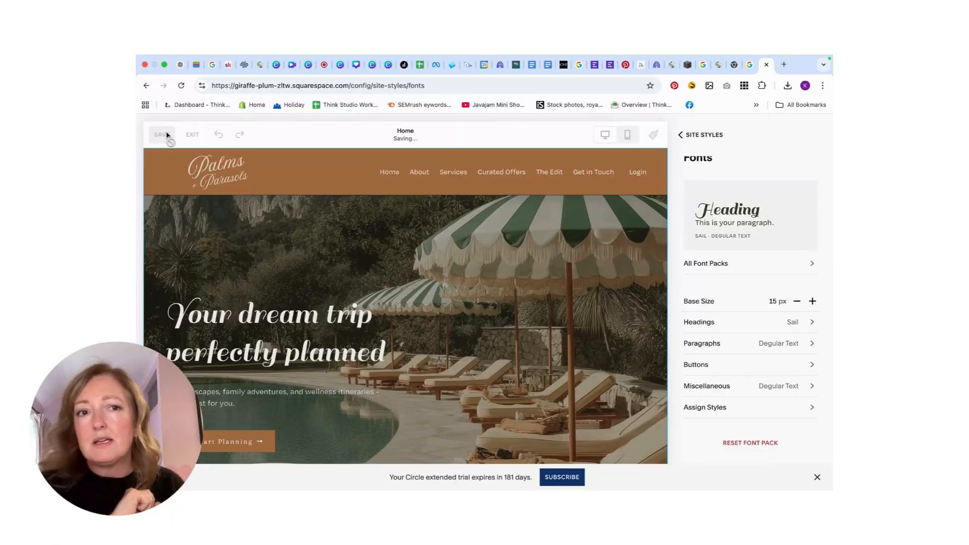
{"action": "left_click", "coordinate": [681, 135]}
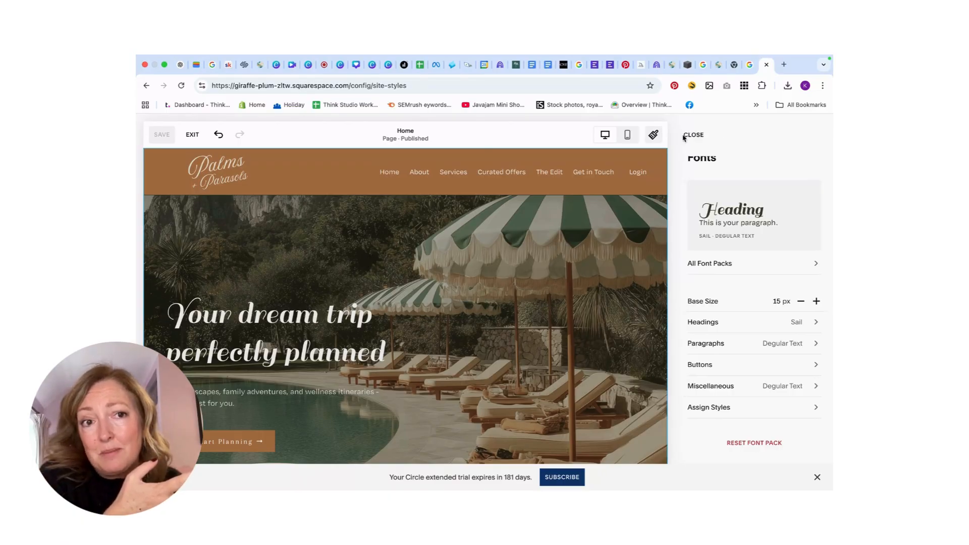
{"action": "left_click", "coordinate": [694, 135]}
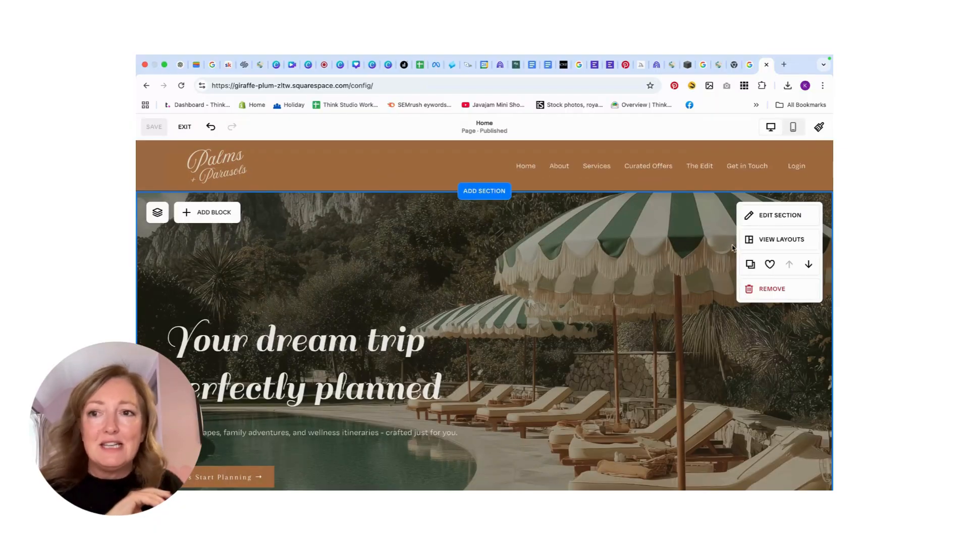
- Review the home page hero section and its lower edge with the new heading font
{"action": "scroll", "coordinate": [729, 254], "scroll_direction": "down", "scroll_amount": 5}
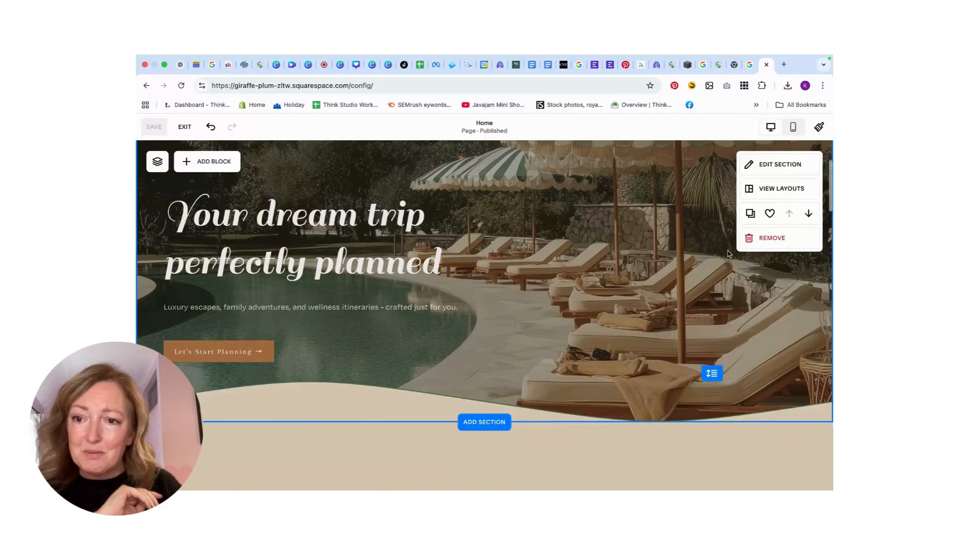
{"action": "scroll", "coordinate": [729, 254], "scroll_direction": "up", "scroll_amount": 5}
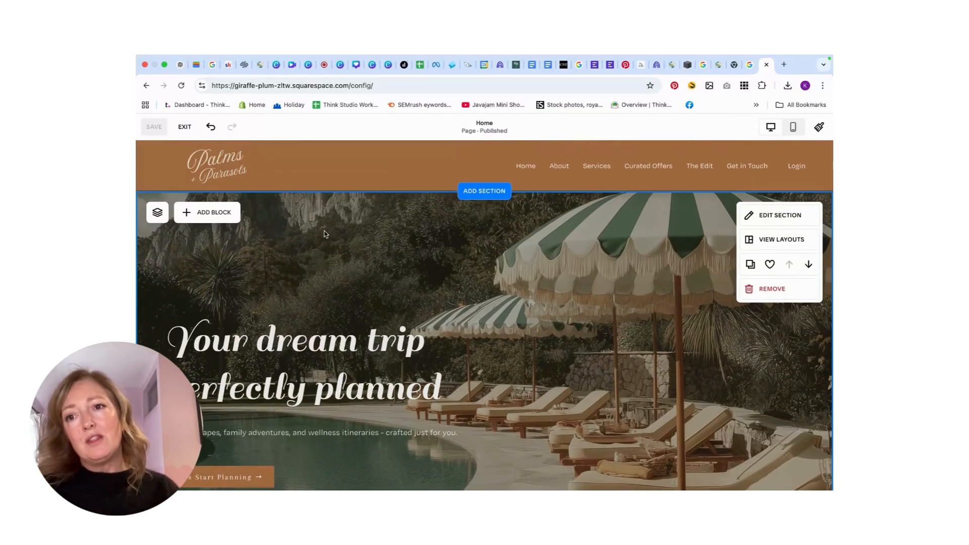
{"action": "mouse_move", "coordinate": [385, 164]}
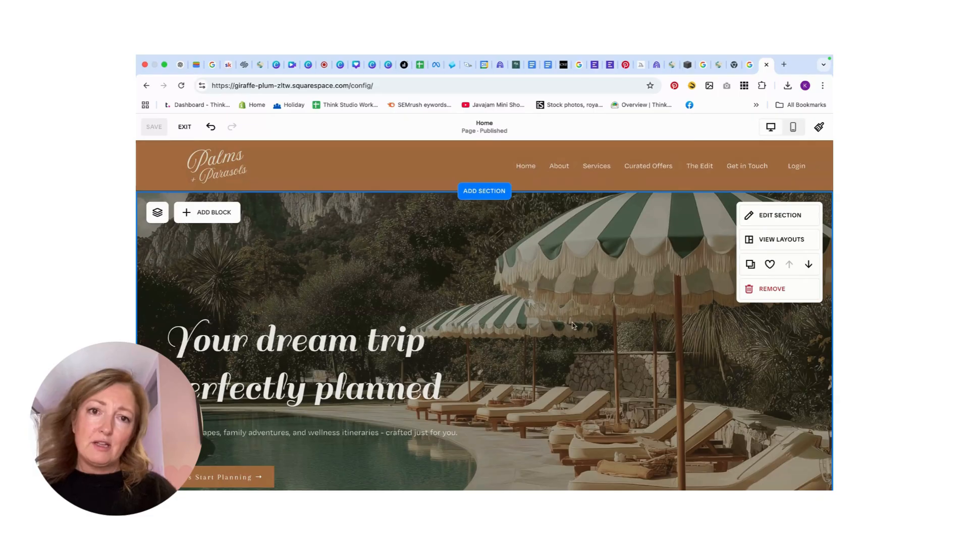
{"action": "scroll", "coordinate": [689, 319], "scroll_direction": "down", "scroll_amount": 5}
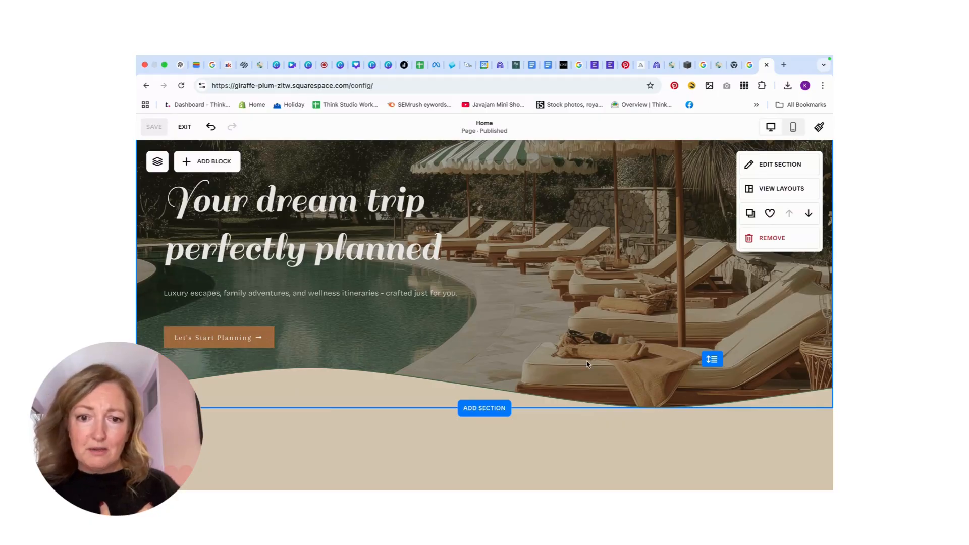
{"action": "scroll", "coordinate": [585, 363], "scroll_direction": "down", "scroll_amount": 5}
{"action": "scroll", "coordinate": [588, 364], "scroll_direction": "up", "scroll_amount": 4}
{"action": "scroll", "coordinate": [587, 365], "scroll_direction": "up", "scroll_amount": 2}
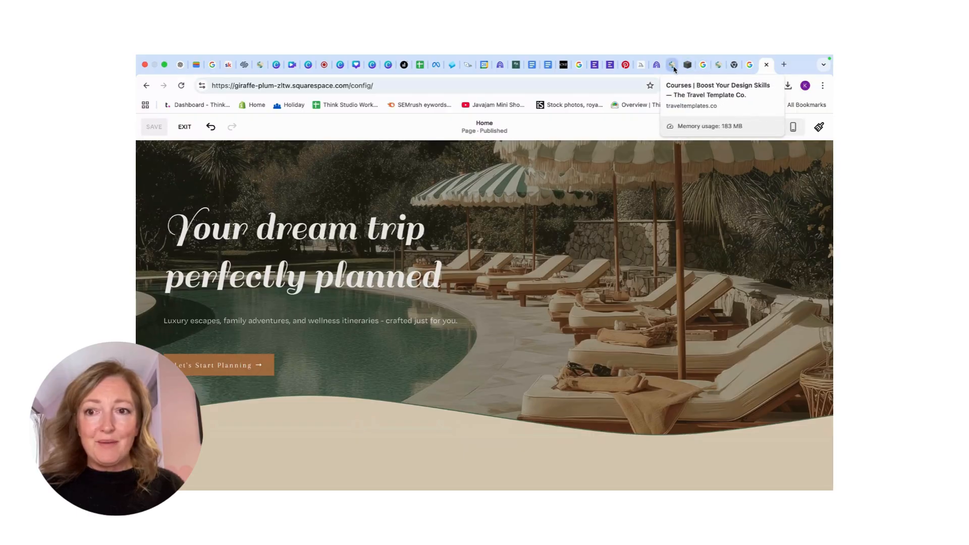
- Turn off the Divider in the home page hero section's design settings and close the settings
{"action": "mouse_move", "coordinate": [752, 187]}
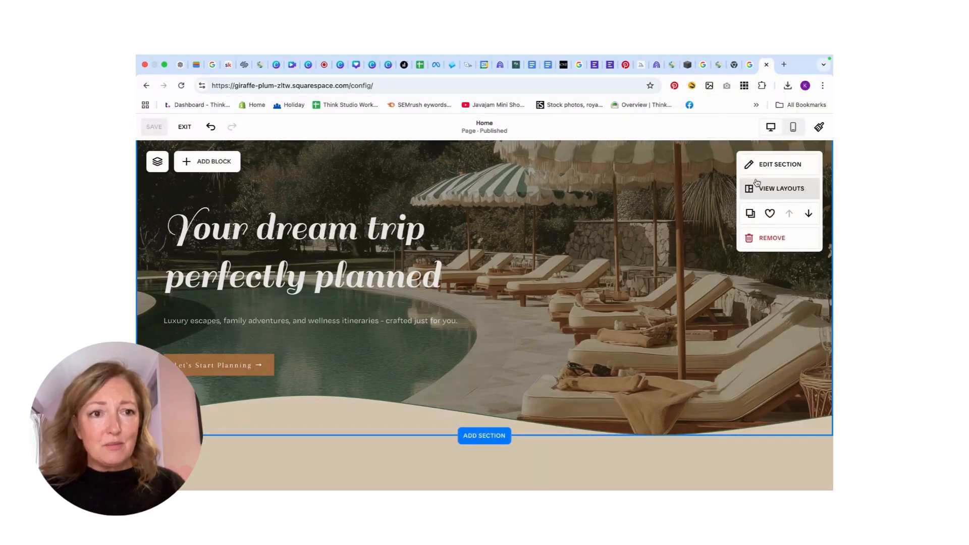
{"action": "left_click", "coordinate": [776, 164]}
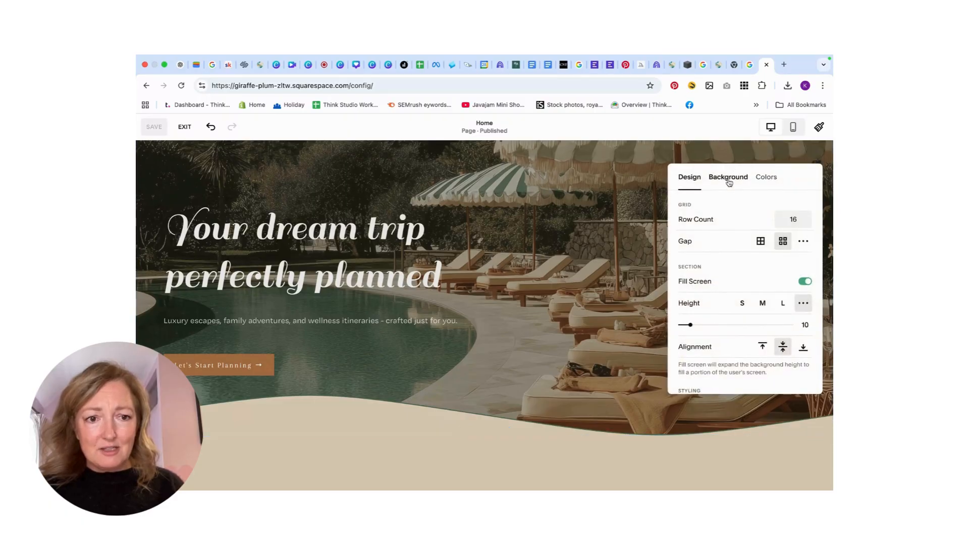
{"action": "scroll", "coordinate": [745, 288], "scroll_direction": "down", "scroll_amount": 3}
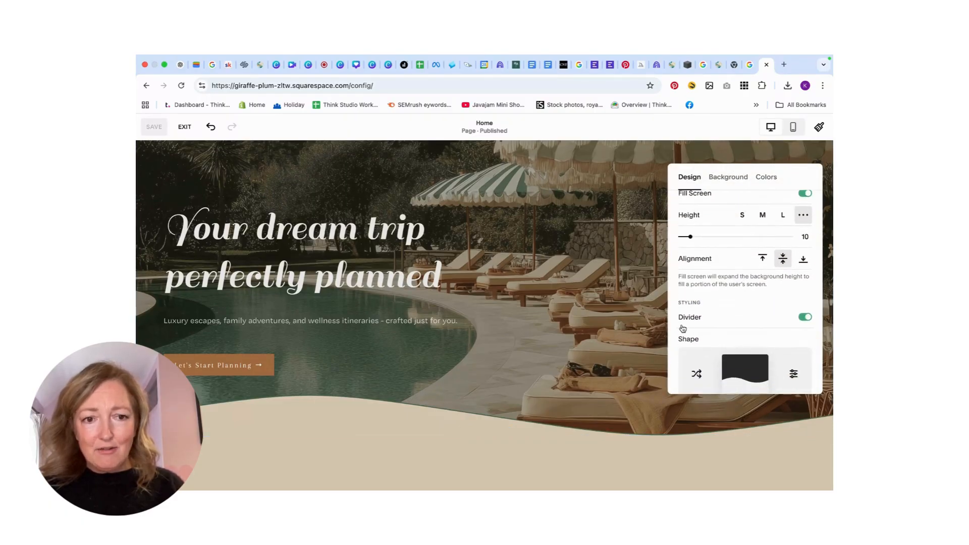
{"action": "left_click", "coordinate": [805, 318]}
{"action": "left_click", "coordinate": [578, 447]}
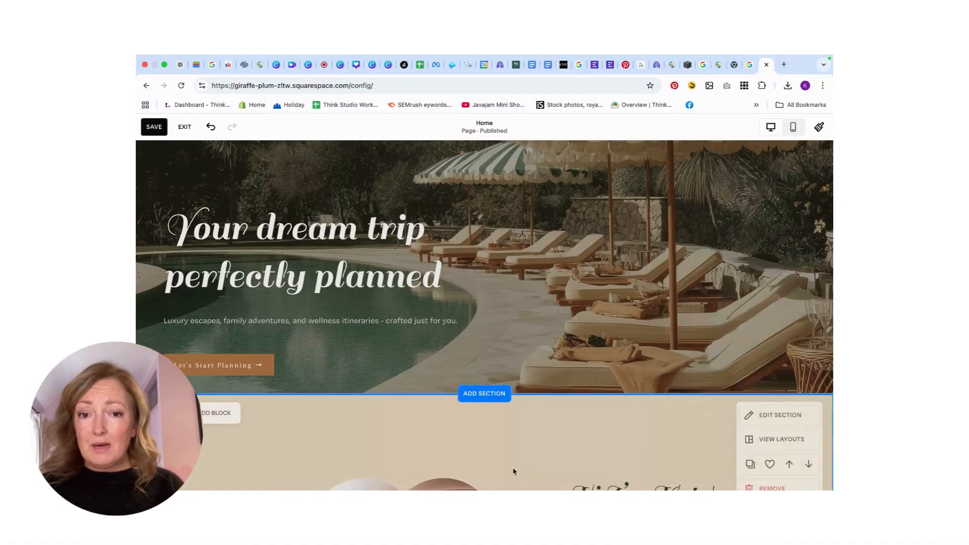
- Examine the transition between the hero section and the introduction section below it
{"action": "scroll", "coordinate": [514, 473], "scroll_direction": "down", "scroll_amount": 2}
{"action": "left_click", "coordinate": [441, 439]}
{"action": "scroll", "coordinate": [682, 453], "scroll_direction": "up", "scroll_amount": 2}
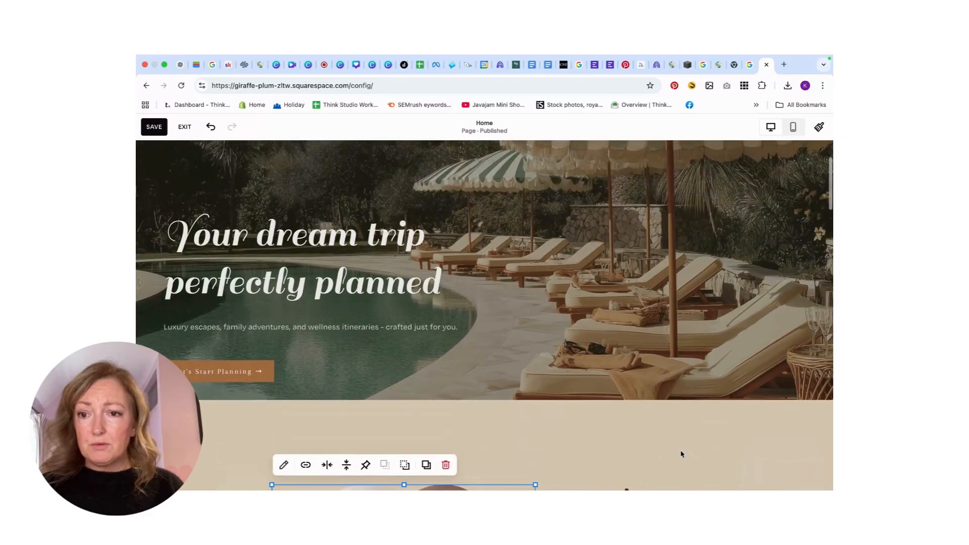
{"action": "left_click", "coordinate": [667, 465]}
{"action": "scroll", "coordinate": [666, 464], "scroll_direction": "up", "scroll_amount": 2}
{"action": "scroll", "coordinate": [666, 463], "scroll_direction": "down", "scroll_amount": 3}
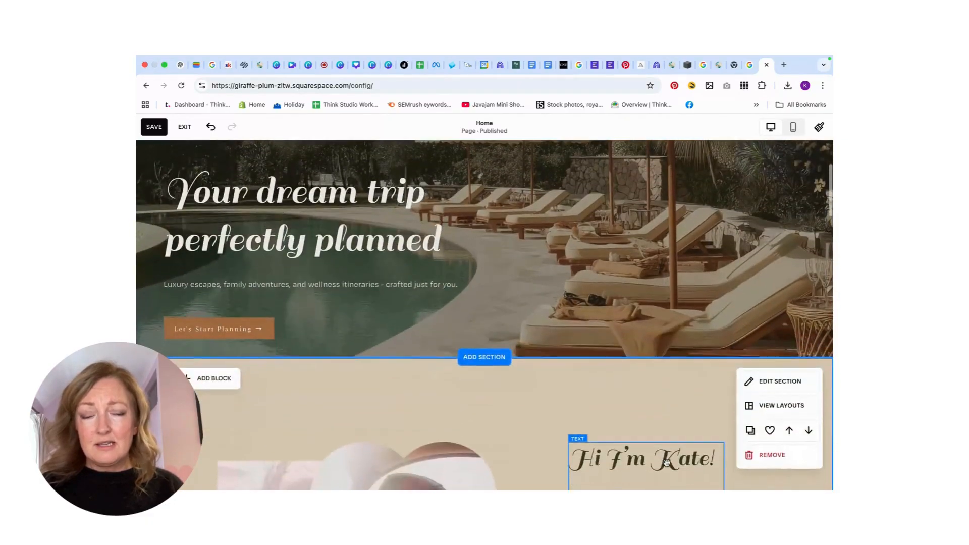
- Turn on the Divider in the home page hero section's design settings and open its shape options
{"action": "scroll", "coordinate": [666, 463], "scroll_direction": "up", "scroll_amount": 2}
{"action": "left_click", "coordinate": [793, 164]}
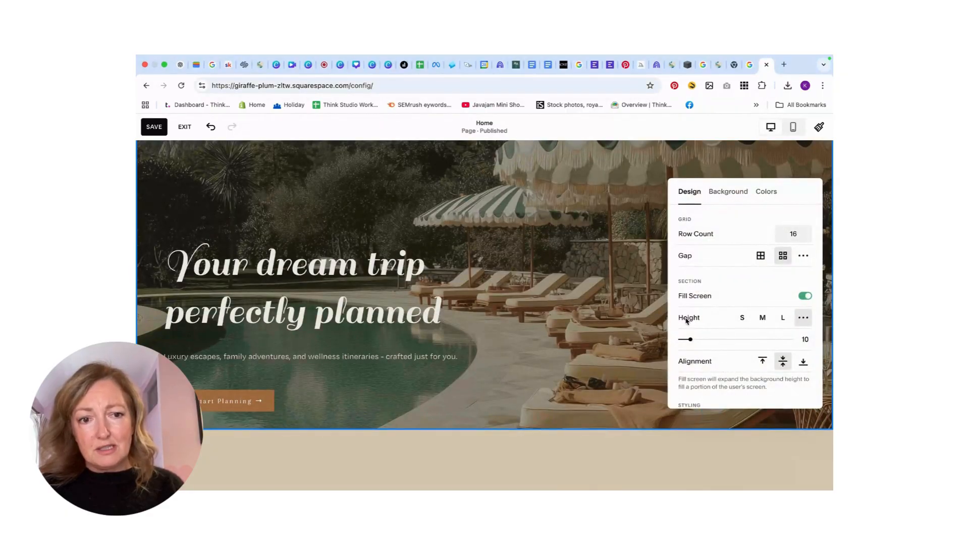
{"action": "scroll", "coordinate": [723, 313], "scroll_direction": "down", "scroll_amount": 3}
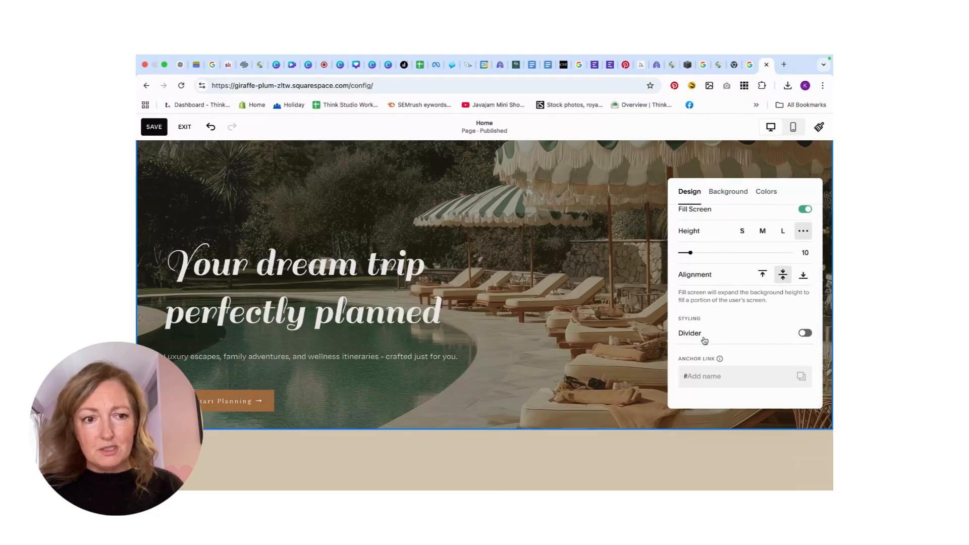
{"action": "left_click", "coordinate": [806, 333]}
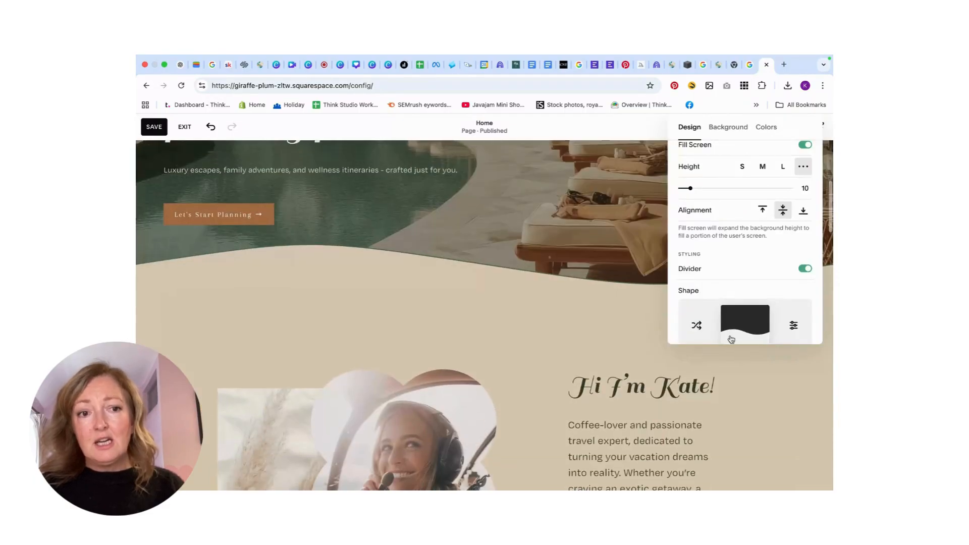
{"action": "left_click", "coordinate": [740, 323]}
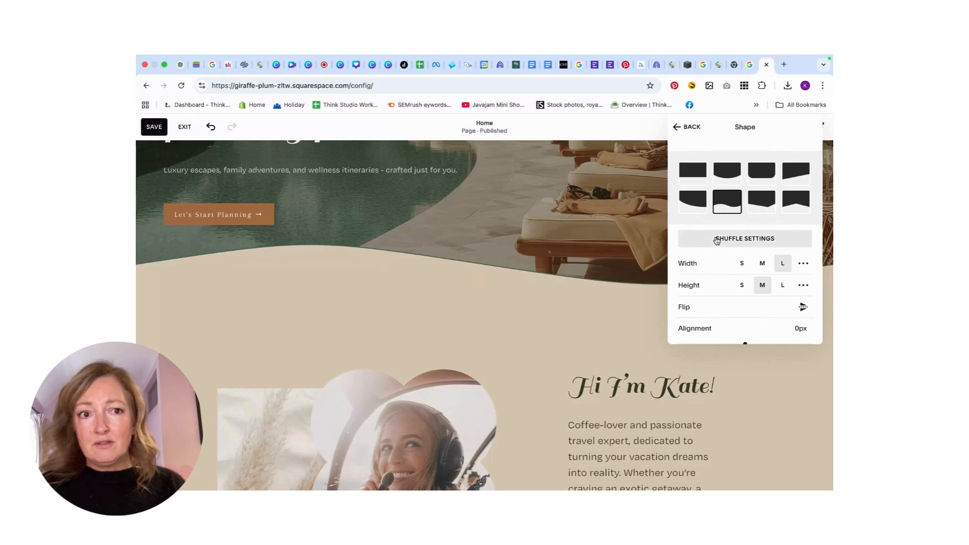
- Try the curved, rounded, slanted and pointed divider shapes on the hero section, ending back on the wave
{"action": "left_click", "coordinate": [727, 171]}
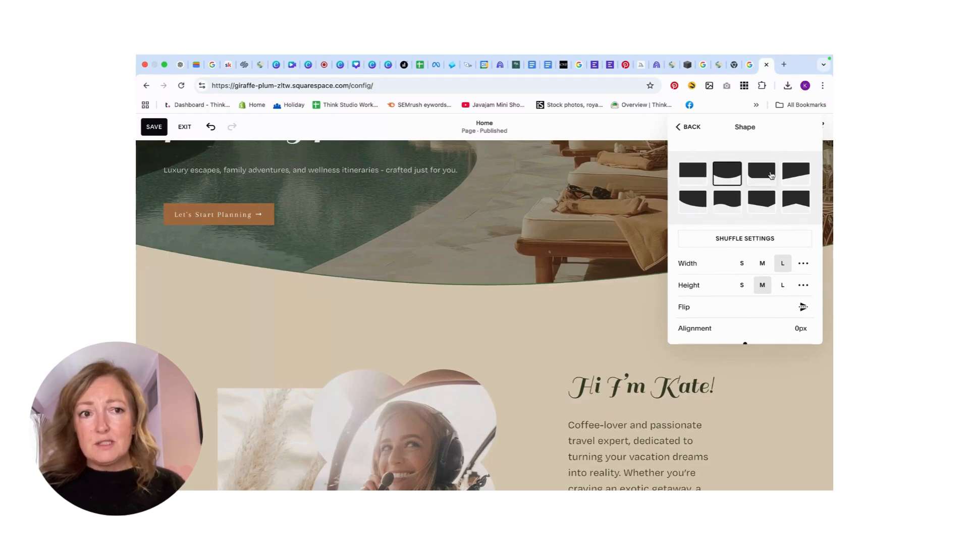
{"action": "left_click", "coordinate": [767, 177]}
{"action": "left_click", "coordinate": [794, 182]}
{"action": "left_click", "coordinate": [797, 201]}
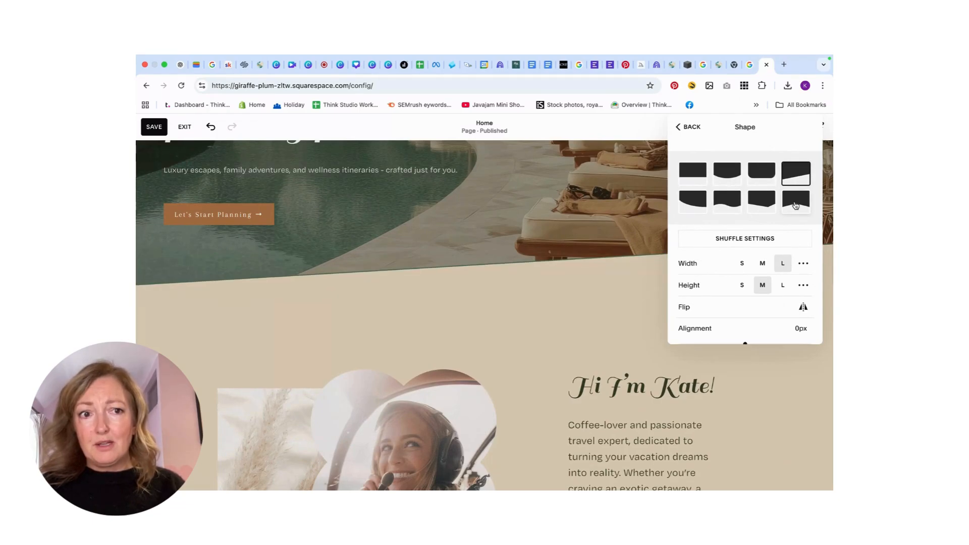
{"action": "left_click", "coordinate": [761, 204]}
{"action": "left_click", "coordinate": [725, 208]}
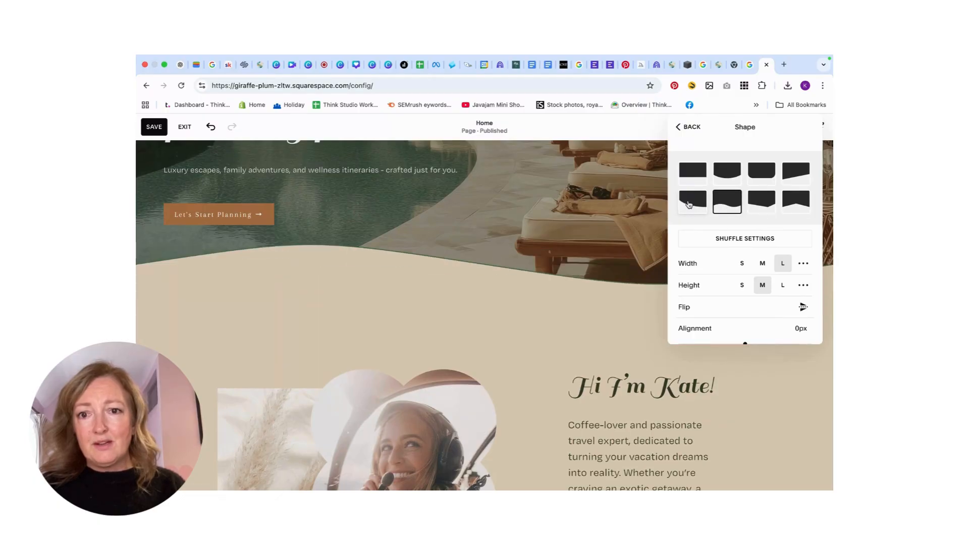
{"action": "left_click", "coordinate": [690, 204]}
{"action": "left_click", "coordinate": [763, 286]}
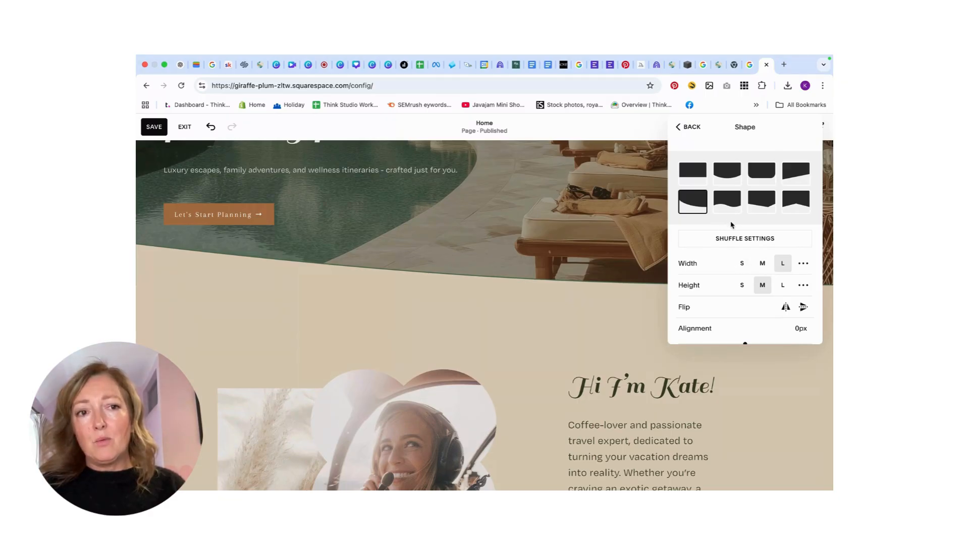
{"action": "left_click", "coordinate": [731, 195]}
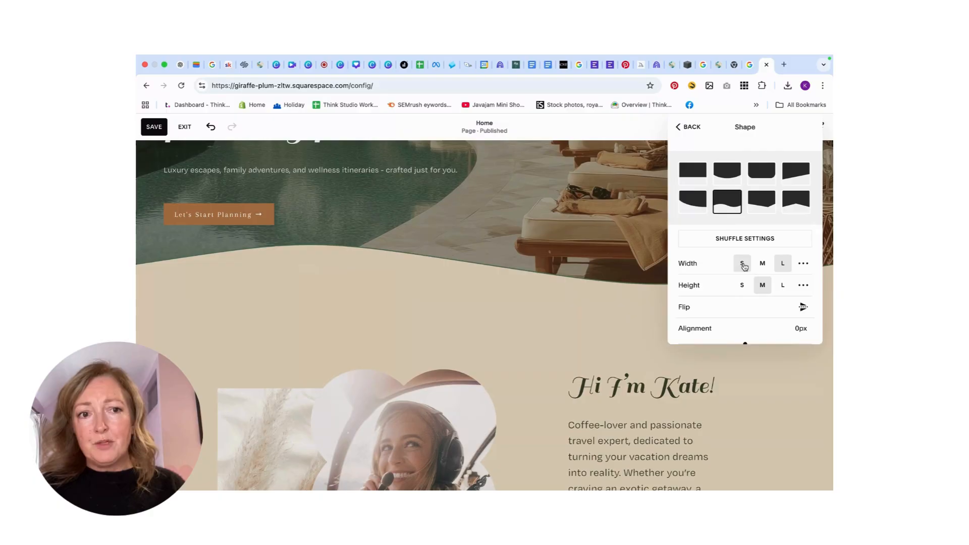
- Try width S and height S on the hero section's wave divider and undo both changes
{"action": "left_click", "coordinate": [743, 263]}
{"action": "left_click", "coordinate": [741, 287]}
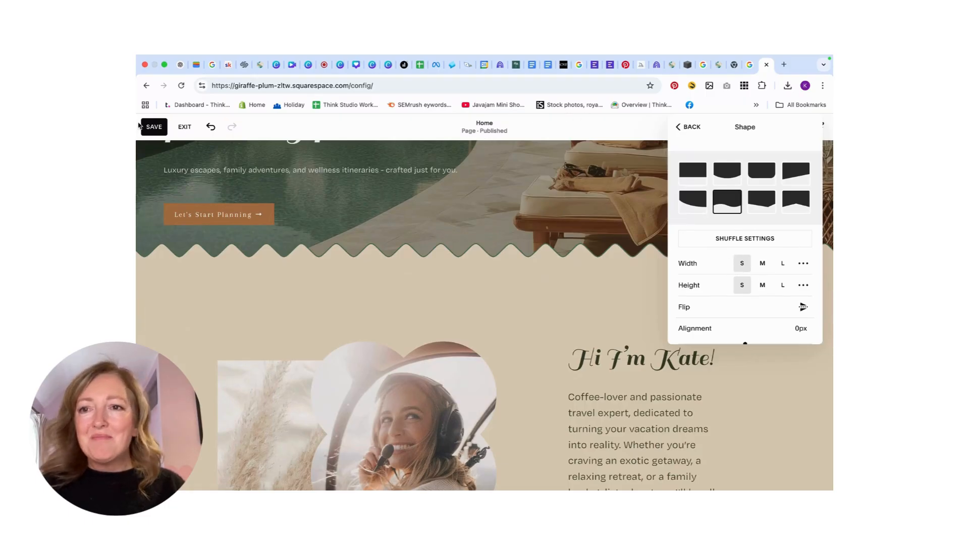
{"action": "left_click", "coordinate": [211, 128]}
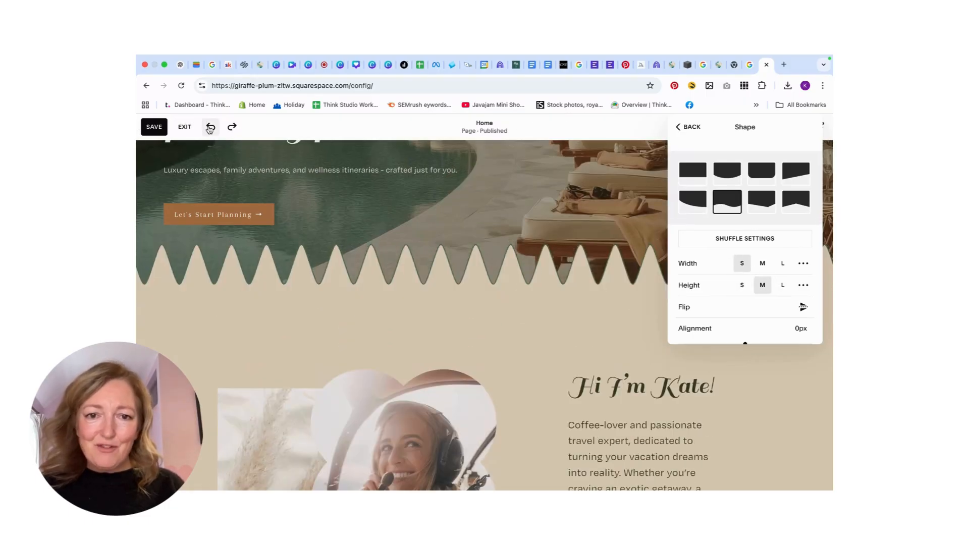
{"action": "left_click", "coordinate": [210, 127]}
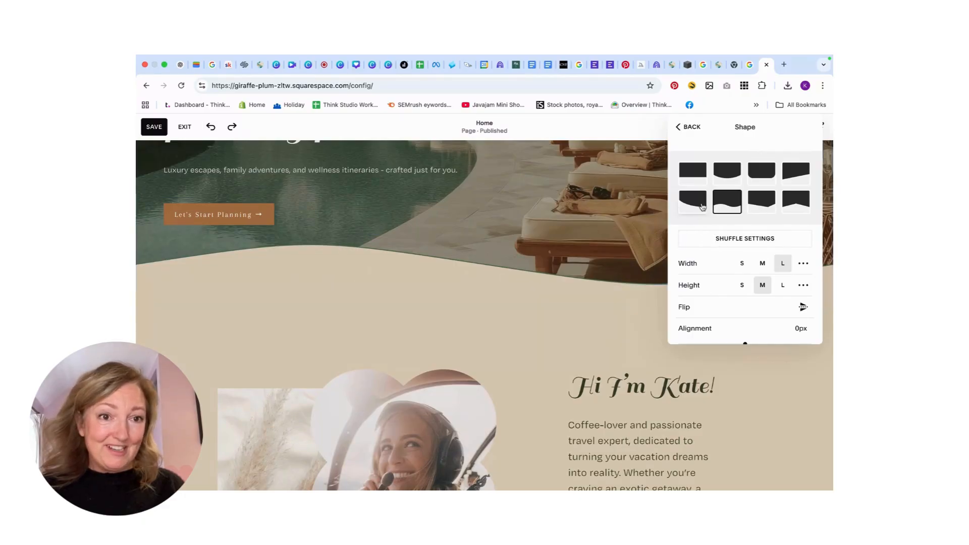
- Choose the off-centre downward-pointing divider shape for the hero section and check its lower edge
{"action": "left_click", "coordinate": [765, 205]}
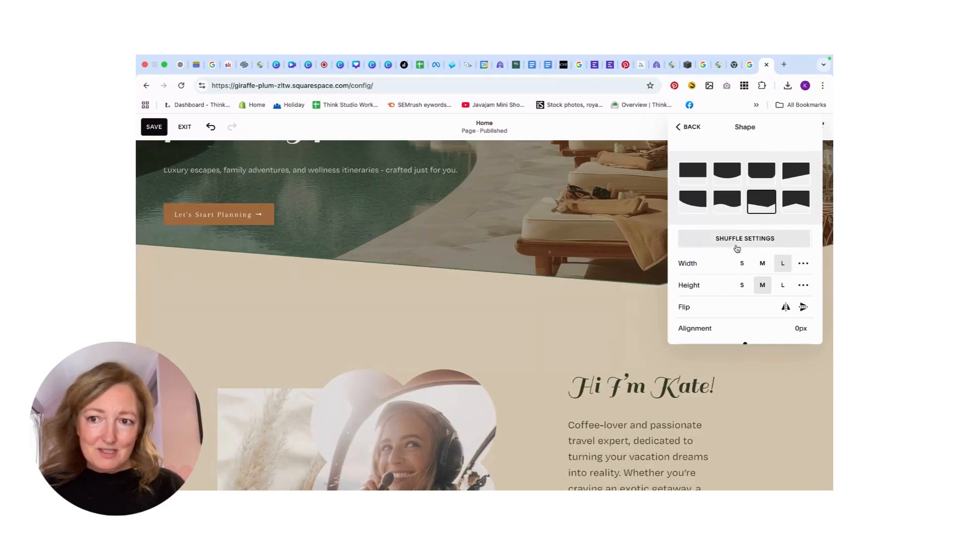
{"action": "scroll", "coordinate": [509, 286], "scroll_direction": "up", "scroll_amount": 3}
{"action": "scroll", "coordinate": [509, 286], "scroll_direction": "up", "scroll_amount": 1}
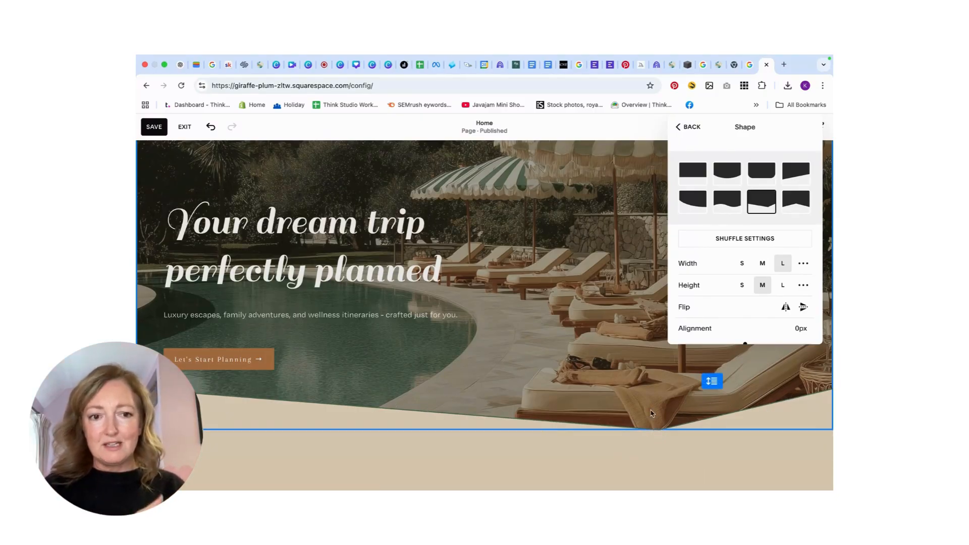
- Leave the shape options and set the hero section divider's stroke to none
{"action": "left_click", "coordinate": [689, 126]}
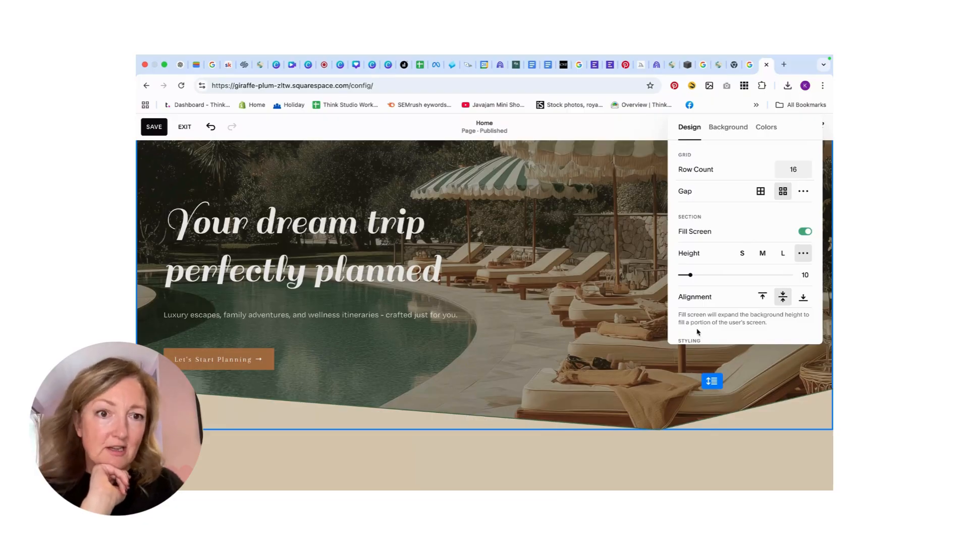
{"action": "scroll", "coordinate": [772, 275], "scroll_direction": "down", "scroll_amount": 2}
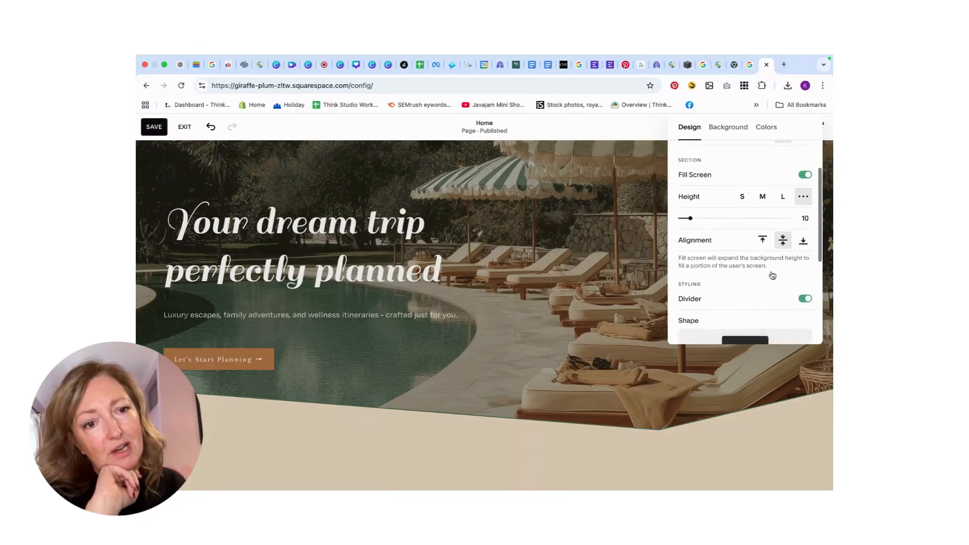
{"action": "scroll", "coordinate": [773, 275], "scroll_direction": "down", "scroll_amount": 1}
{"action": "scroll", "coordinate": [767, 267], "scroll_direction": "down", "scroll_amount": 5}
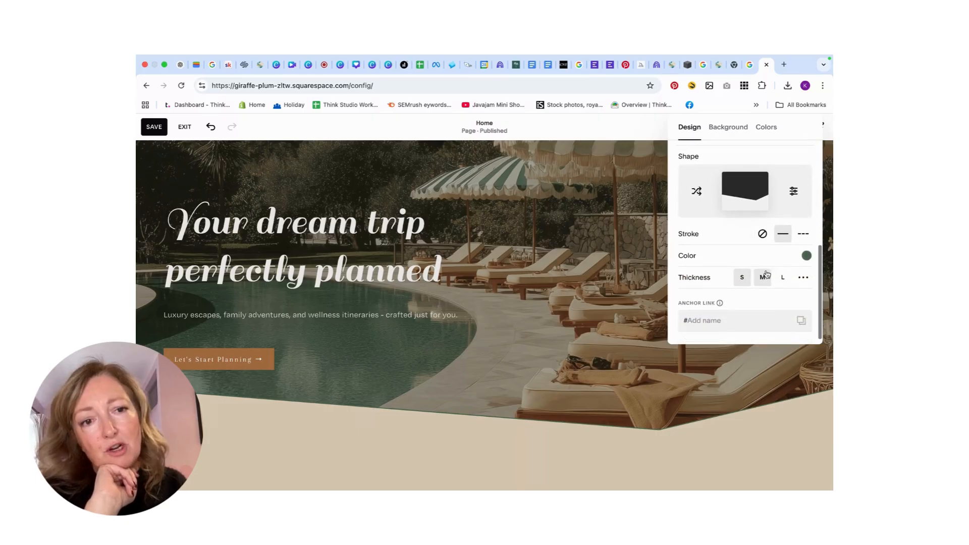
{"action": "left_click", "coordinate": [764, 234]}
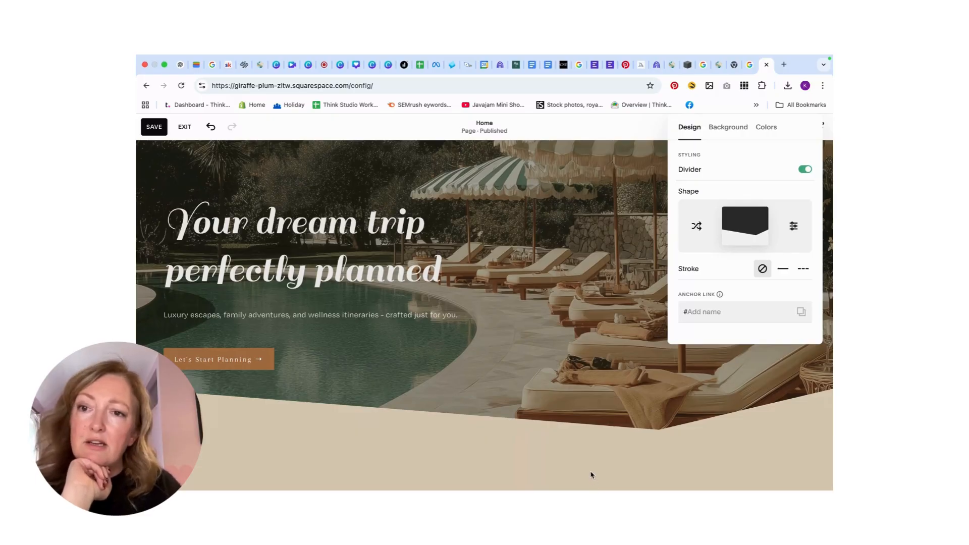
- Review the hero section with the angled divider and save the page
{"action": "scroll", "coordinate": [562, 457], "scroll_direction": "up", "scroll_amount": 5}
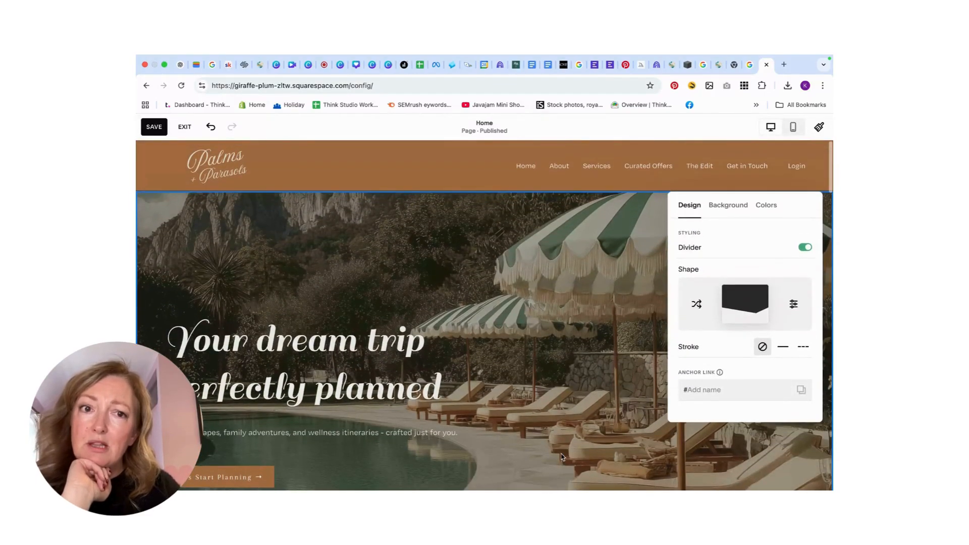
{"action": "scroll", "coordinate": [563, 457], "scroll_direction": "down", "scroll_amount": 5}
{"action": "scroll", "coordinate": [563, 457], "scroll_direction": "up", "scroll_amount": 4}
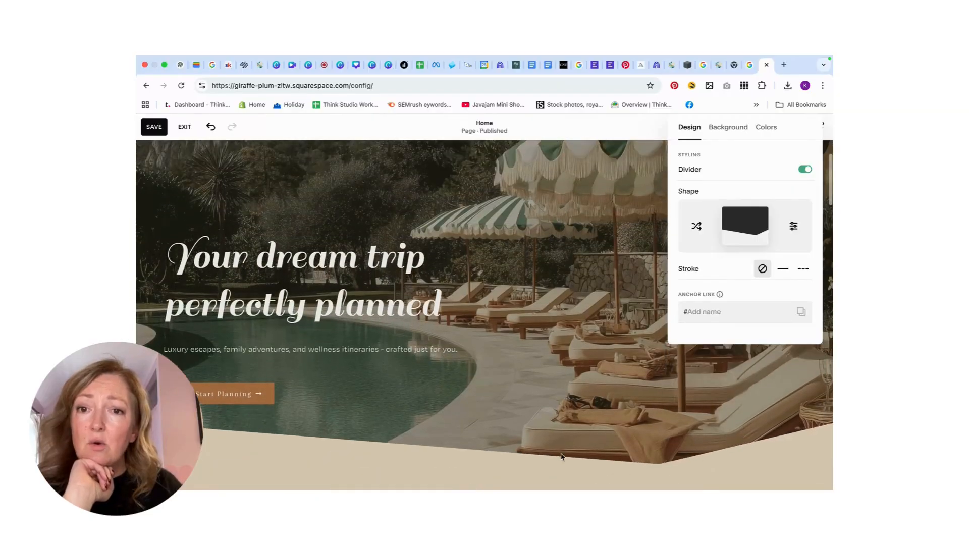
{"action": "left_click", "coordinate": [154, 126]}
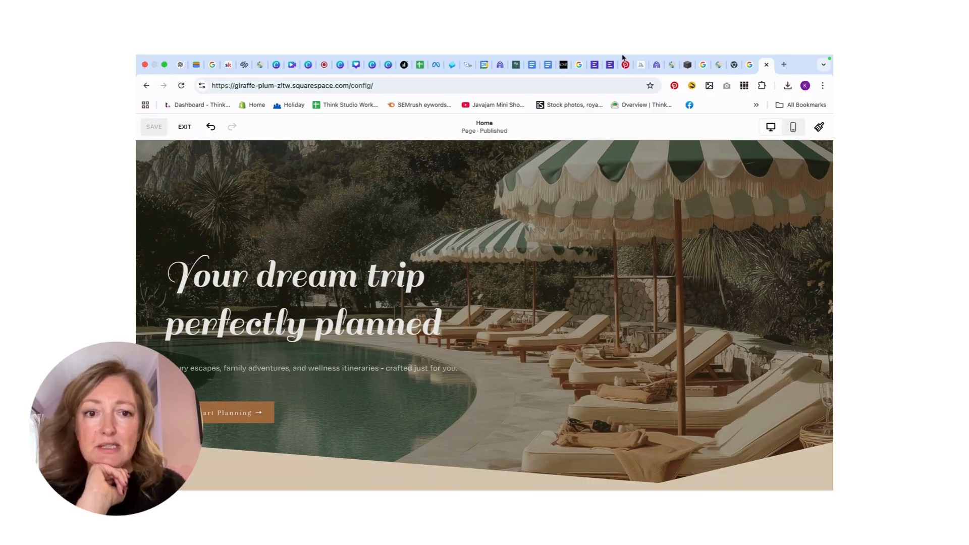
{"action": "scroll", "coordinate": [672, 277], "scroll_direction": "down", "scroll_amount": 3}
{"action": "scroll", "coordinate": [672, 278], "scroll_direction": "down", "scroll_amount": 2}
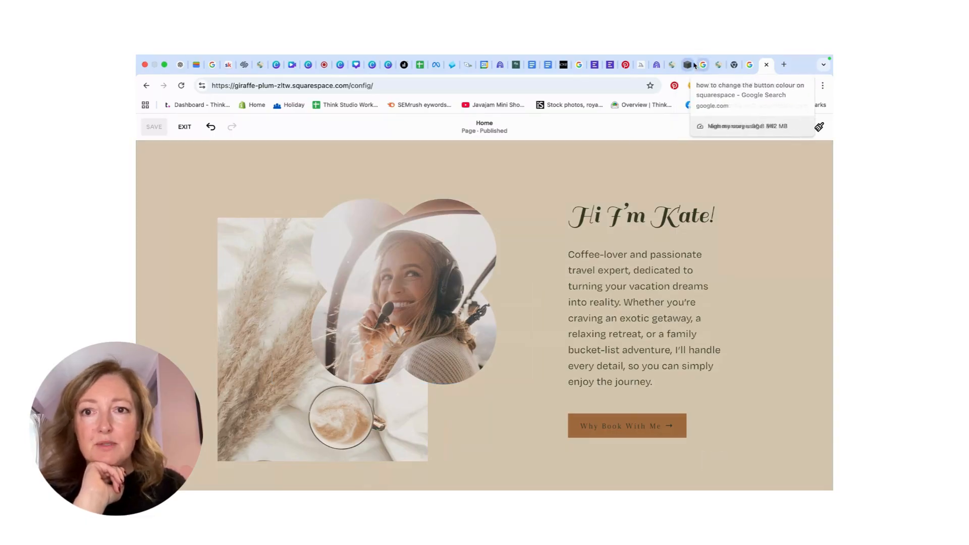
{"action": "left_click", "coordinate": [324, 65]}
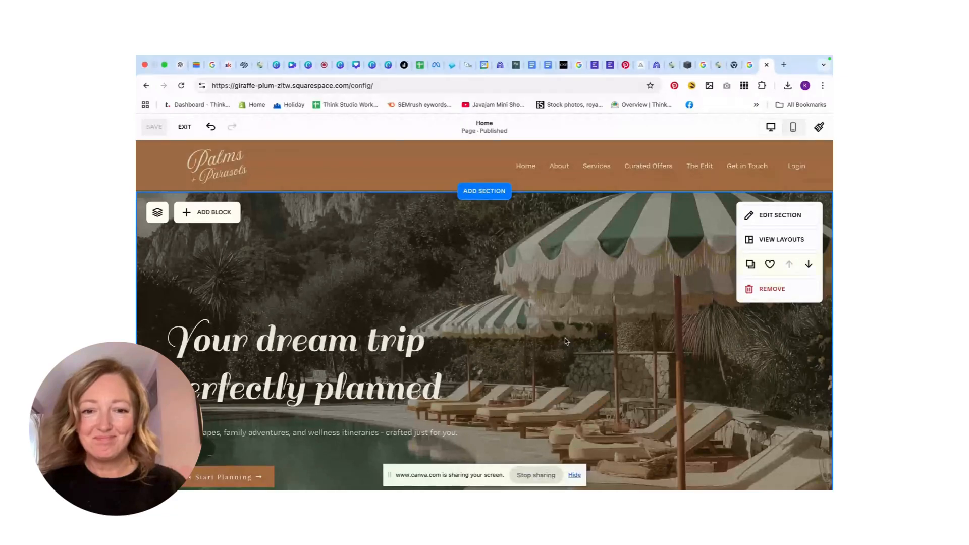
{"action": "scroll", "coordinate": [538, 435], "scroll_direction": "down", "scroll_amount": 3}
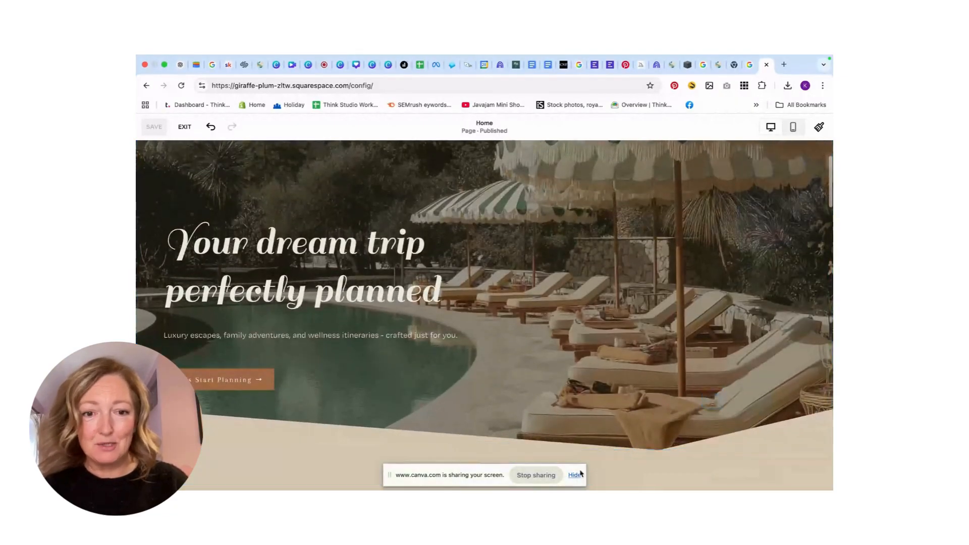
{"action": "scroll", "coordinate": [556, 439], "scroll_direction": "up", "scroll_amount": 3}
{"action": "scroll", "coordinate": [575, 444], "scroll_direction": "up", "scroll_amount": 1}
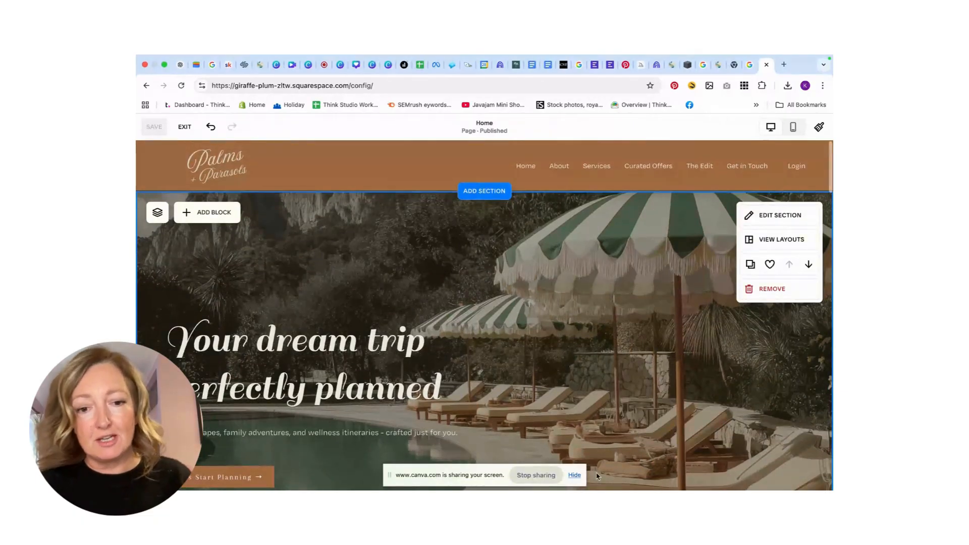
{"action": "left_click", "coordinate": [574, 476]}
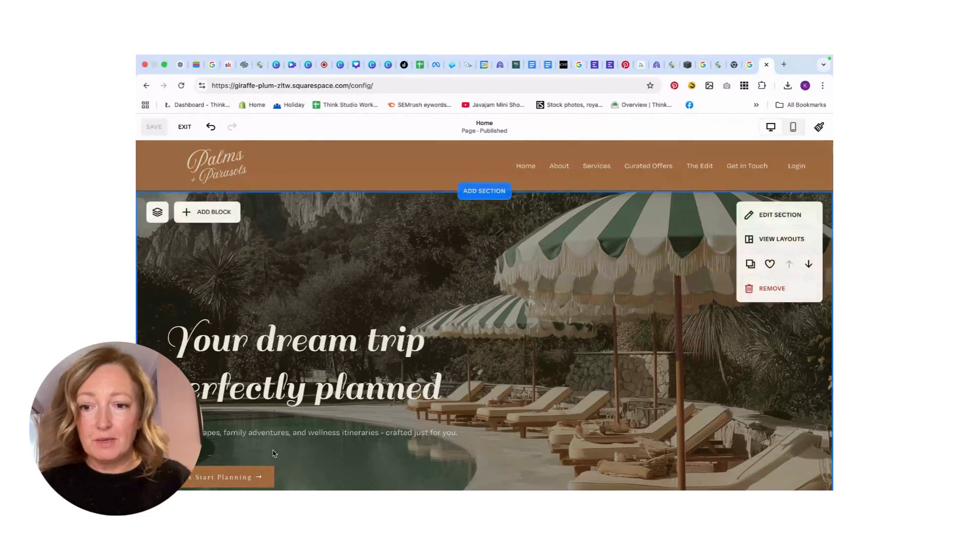
- Examine the introduction section's overlapping images, text and button, and its transitions to the neighbouring sections
{"action": "scroll", "coordinate": [461, 407], "scroll_direction": "down", "scroll_amount": 3}
{"action": "scroll", "coordinate": [461, 406], "scroll_direction": "down", "scroll_amount": 4}
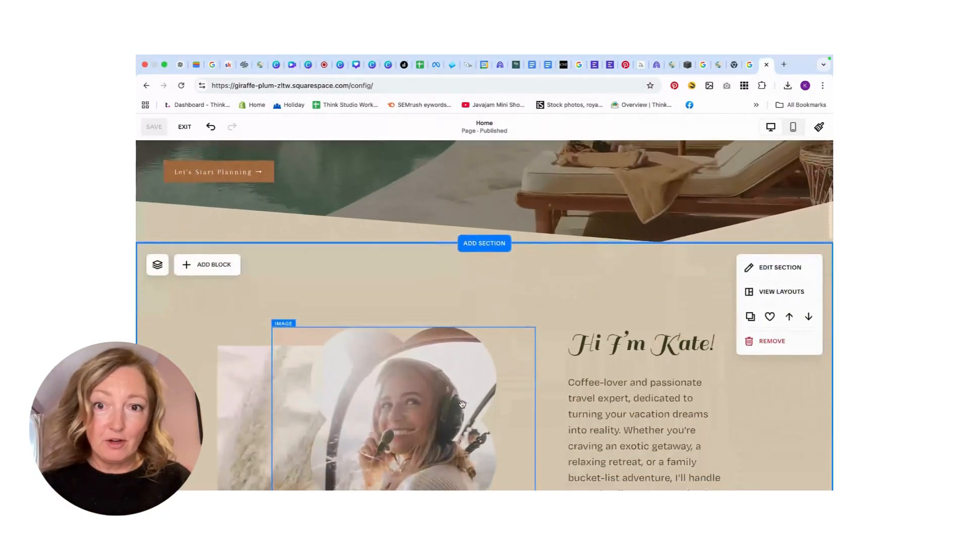
{"action": "scroll", "coordinate": [464, 403], "scroll_direction": "down", "scroll_amount": 2}
{"action": "scroll", "coordinate": [465, 404], "scroll_direction": "down", "scroll_amount": 1}
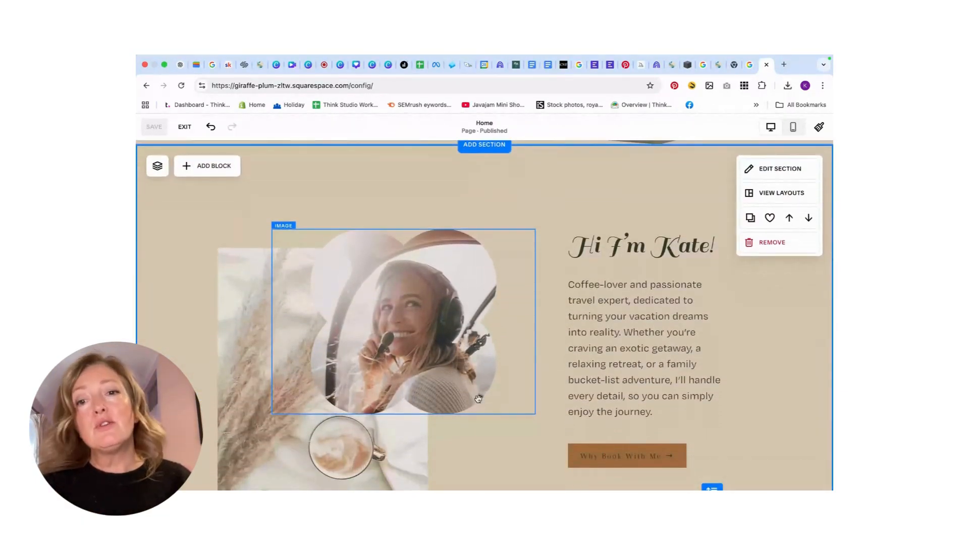
{"action": "scroll", "coordinate": [575, 363], "scroll_direction": "up", "scroll_amount": 2}
{"action": "scroll", "coordinate": [575, 363], "scroll_direction": "down", "scroll_amount": 1}
{"action": "scroll", "coordinate": [575, 363], "scroll_direction": "down", "scroll_amount": 1}
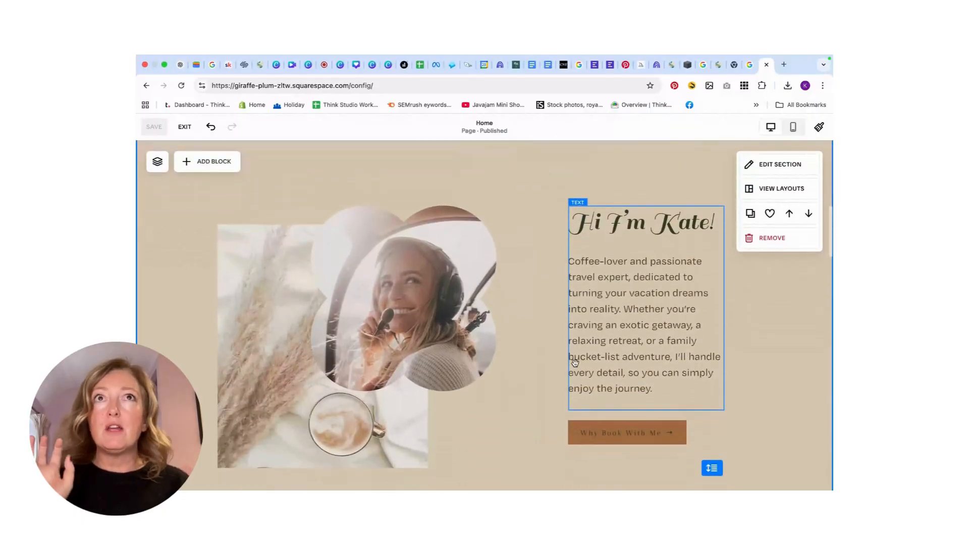
{"action": "scroll", "coordinate": [485, 397], "scroll_direction": "down", "scroll_amount": 1}
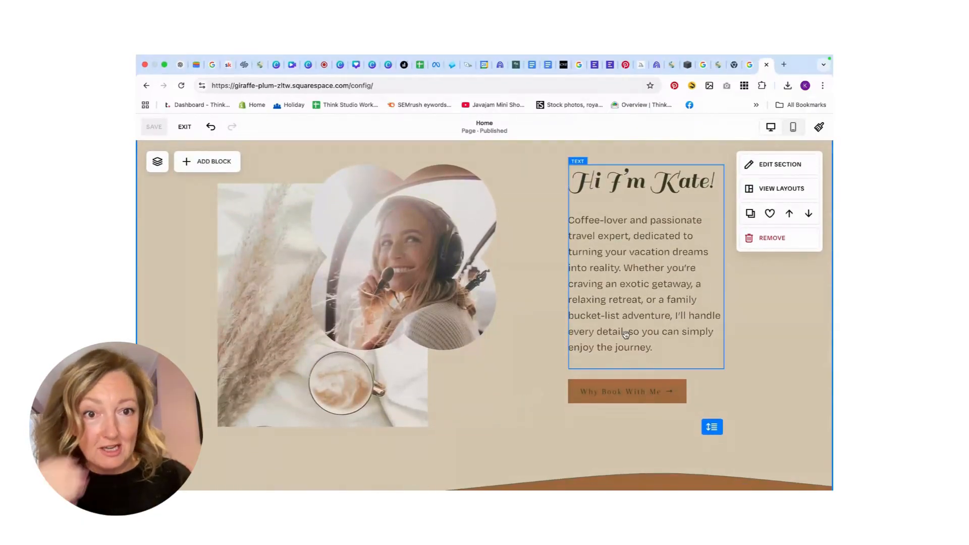
{"action": "scroll", "coordinate": [533, 382], "scroll_direction": "up", "scroll_amount": 1}
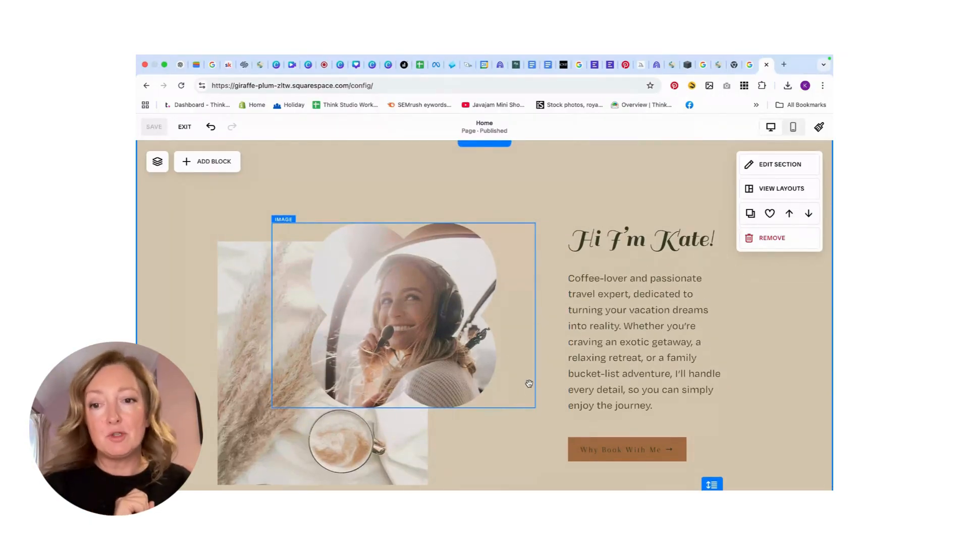
{"action": "scroll", "coordinate": [554, 407], "scroll_direction": "down", "scroll_amount": 1}
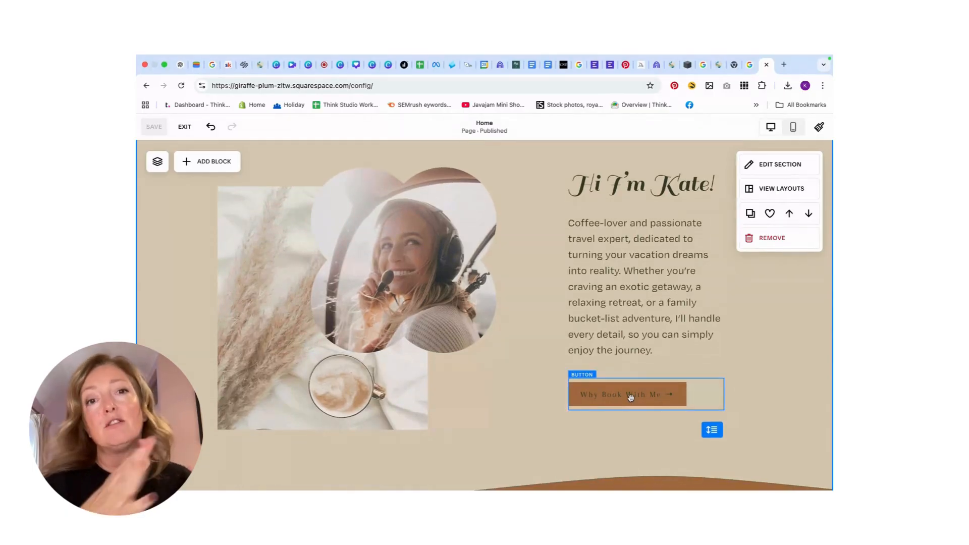
{"action": "scroll", "coordinate": [665, 403], "scroll_direction": "down", "scroll_amount": 1}
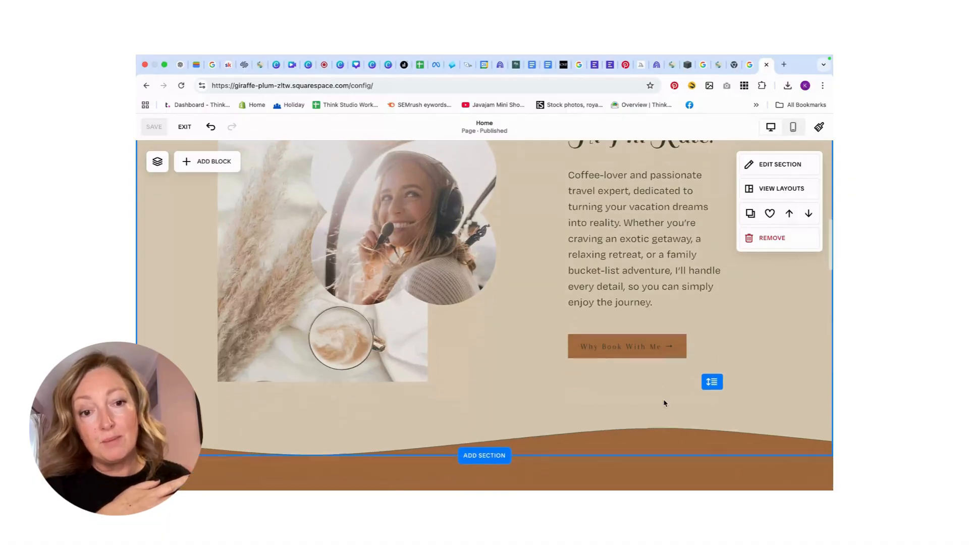
{"action": "scroll", "coordinate": [665, 403], "scroll_direction": "up", "scroll_amount": 10}
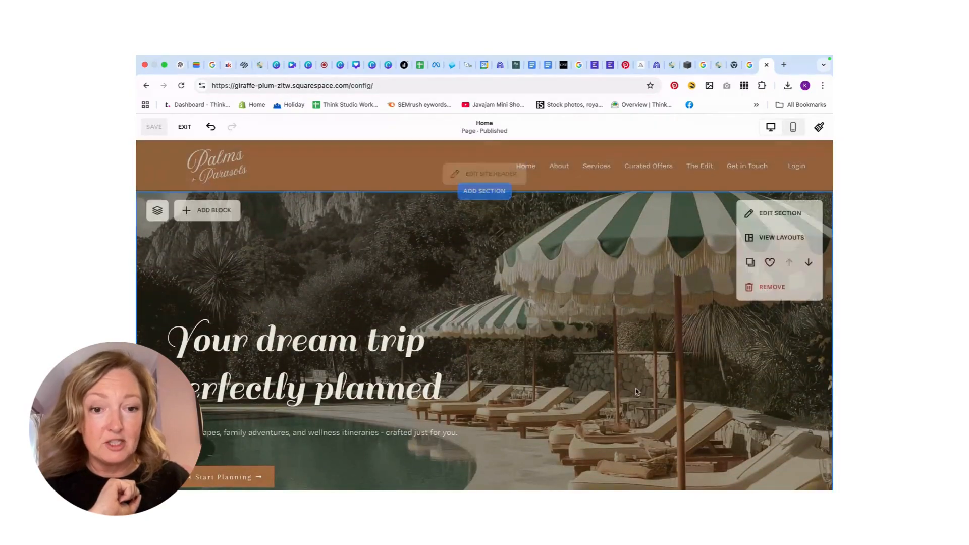
{"action": "scroll", "coordinate": [634, 389], "scroll_direction": "down", "scroll_amount": 10}
{"action": "scroll", "coordinate": [637, 401], "scroll_direction": "up", "scroll_amount": 3}
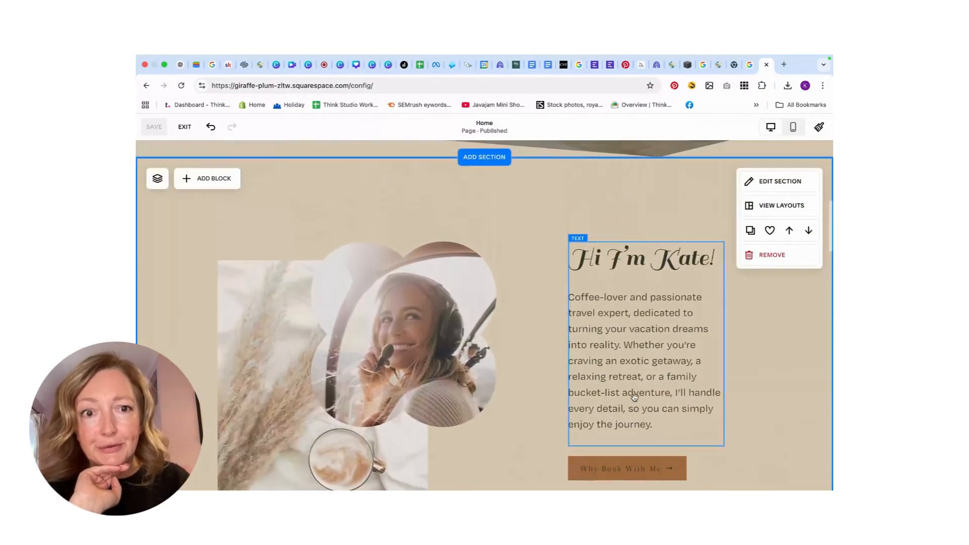
- Apply the Lightest 2 color theme to the introduction section and check it against the hero section above
{"action": "left_click", "coordinate": [769, 188]}
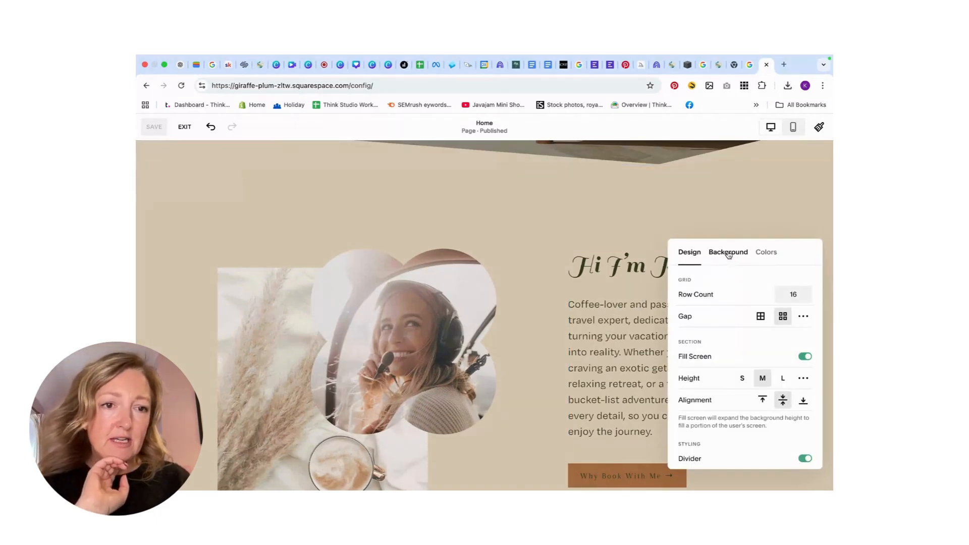
{"action": "left_click", "coordinate": [766, 252]}
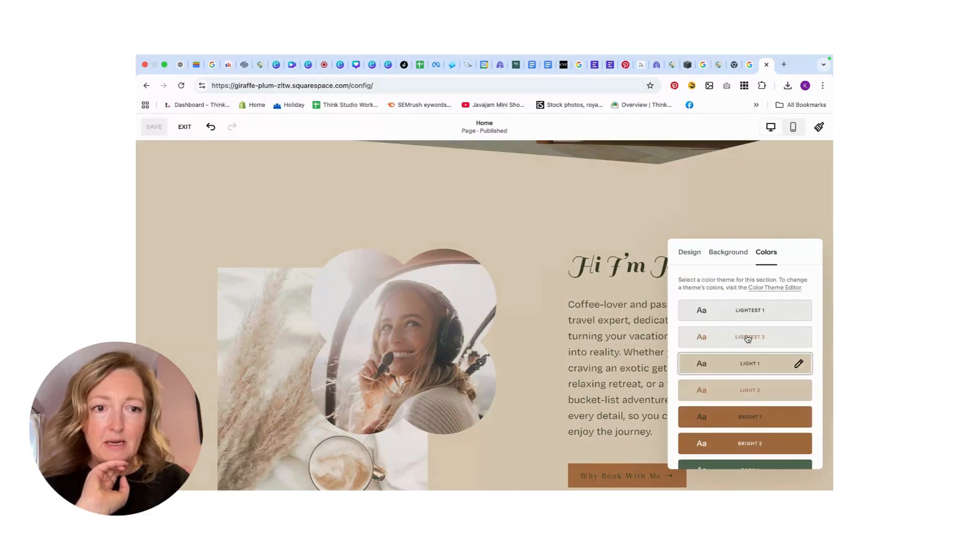
{"action": "left_click", "coordinate": [748, 339]}
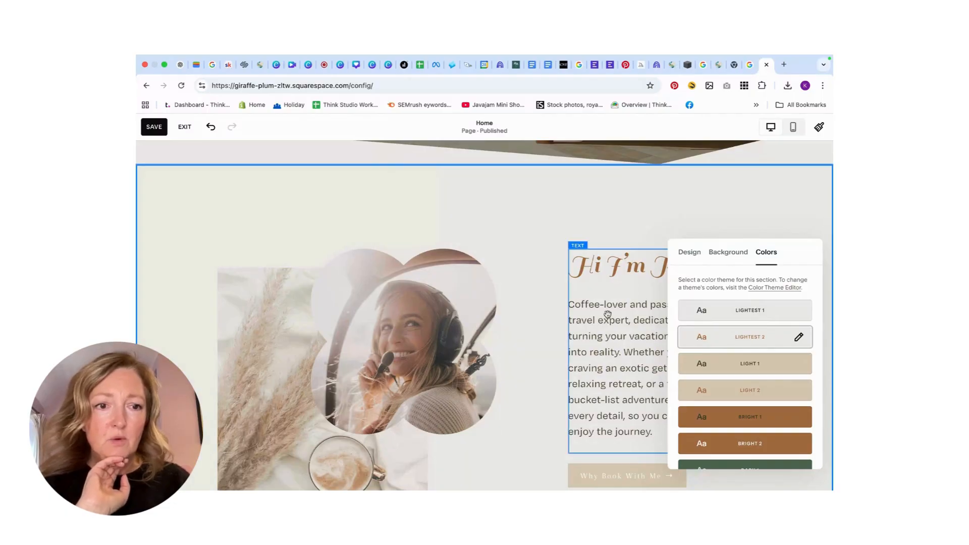
{"action": "scroll", "coordinate": [608, 314], "scroll_direction": "up", "scroll_amount": 5}
{"action": "scroll", "coordinate": [608, 317], "scroll_direction": "down", "scroll_amount": 4}
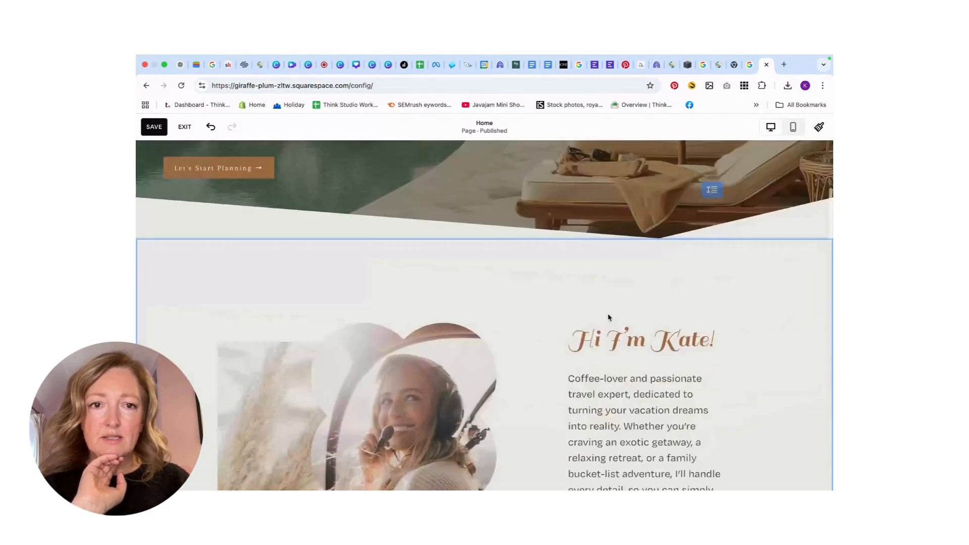
{"action": "scroll", "coordinate": [609, 317], "scroll_direction": "down", "scroll_amount": 3}
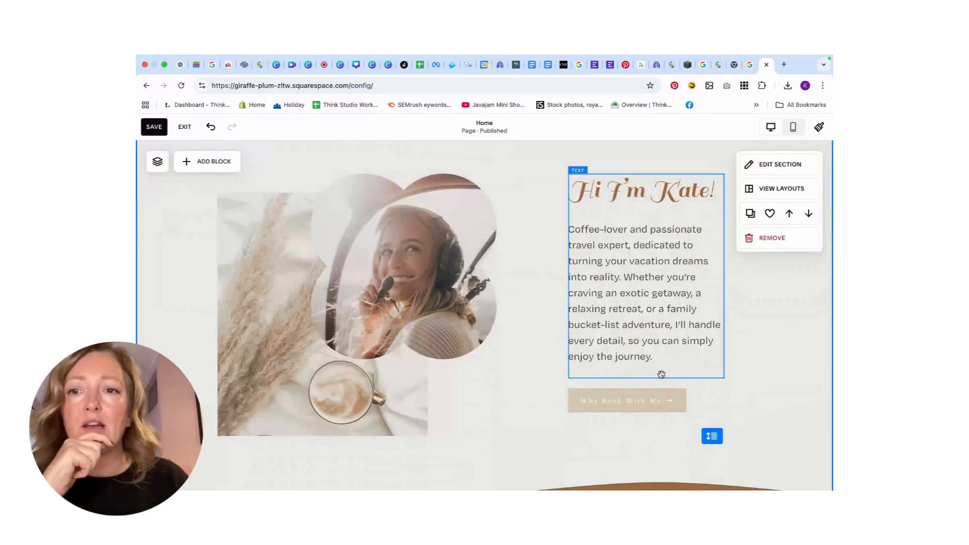
{"action": "scroll", "coordinate": [260, 280], "scroll_direction": "up", "scroll_amount": 1}
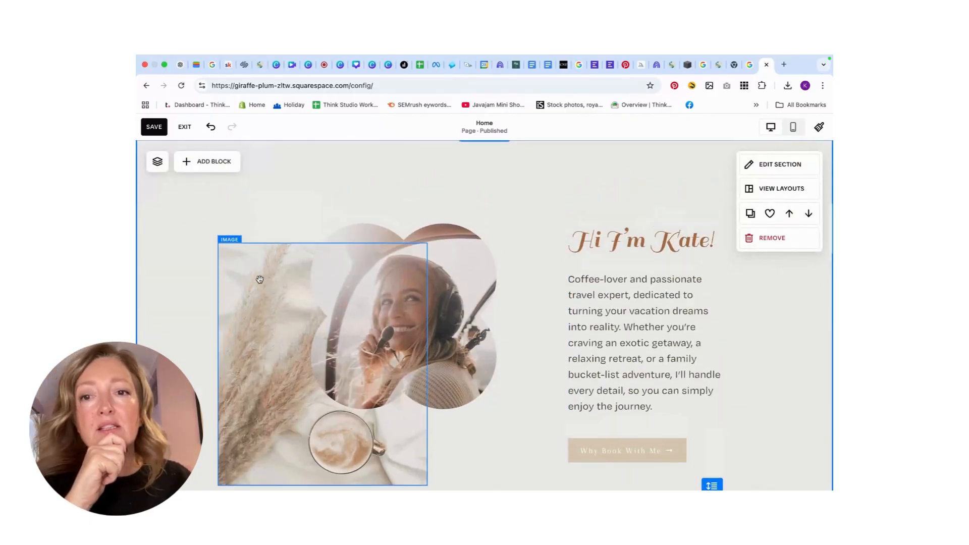
{"action": "scroll", "coordinate": [260, 279], "scroll_direction": "up", "scroll_amount": 3}
{"action": "scroll", "coordinate": [251, 367], "scroll_direction": "down", "scroll_amount": 3}
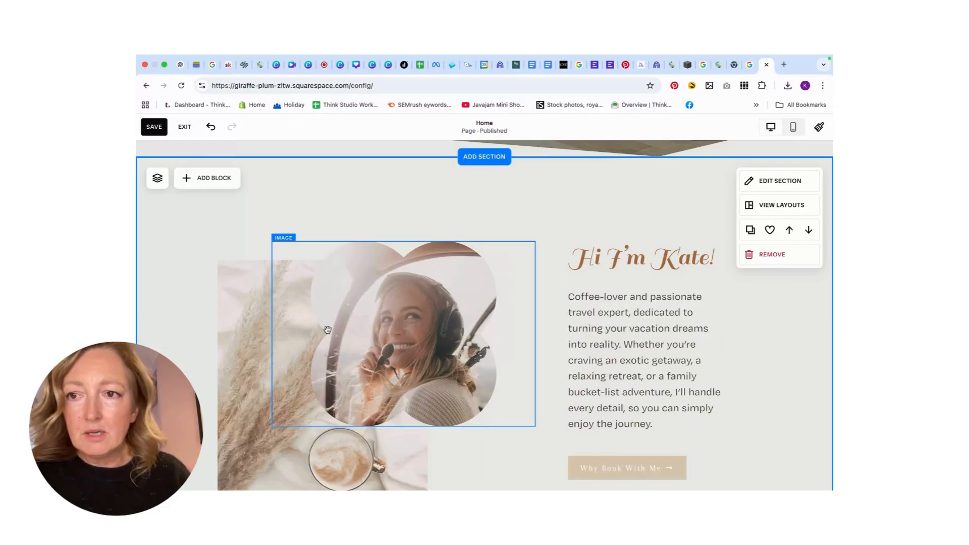
- Start replacing the pampas-grass and coffee image behind the portrait with an uploaded file
{"action": "scroll", "coordinate": [250, 327], "scroll_direction": "down", "scroll_amount": 2}
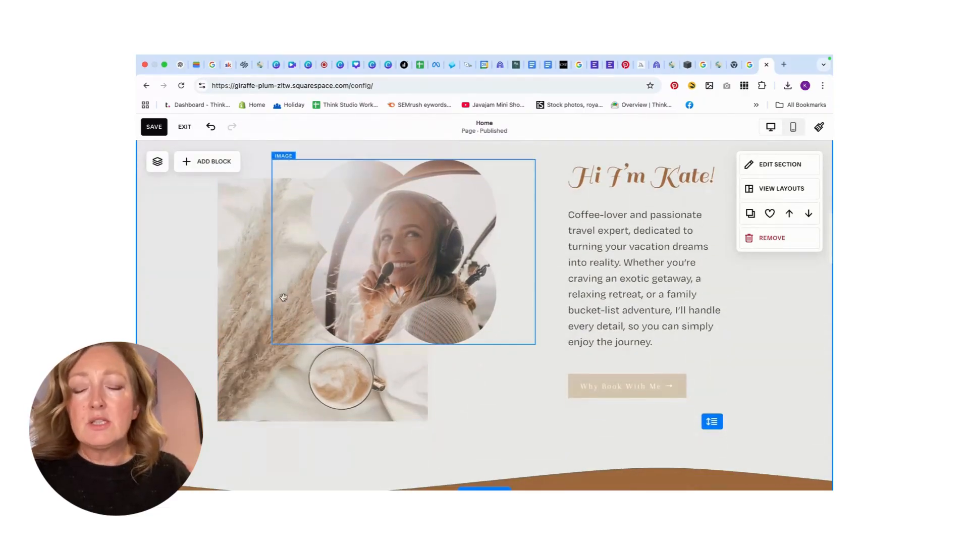
{"action": "left_click", "coordinate": [249, 312]}
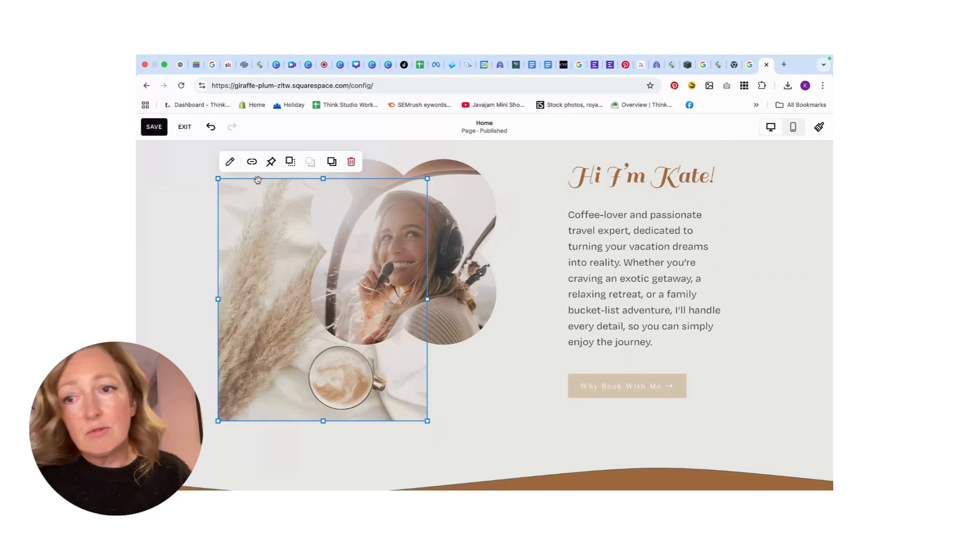
{"action": "left_click", "coordinate": [231, 163]}
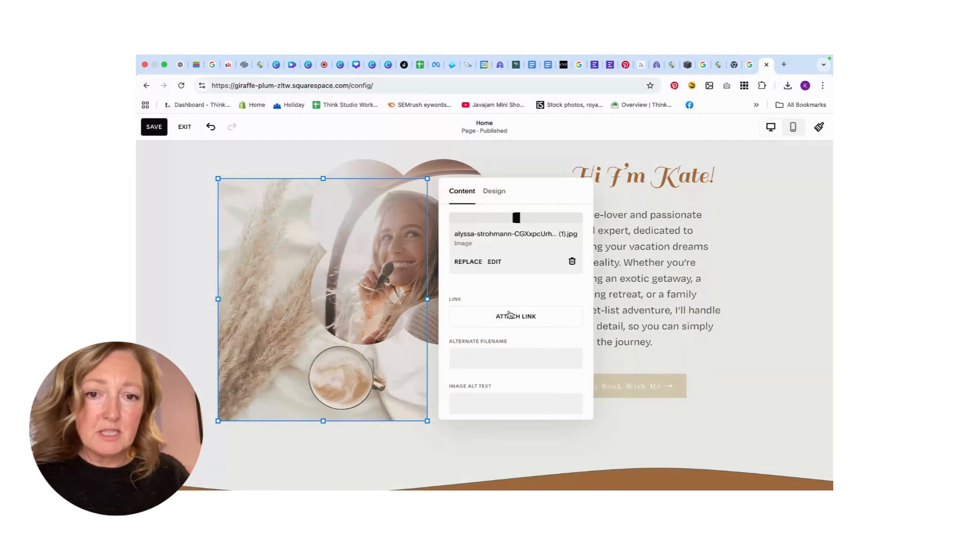
{"action": "left_click", "coordinate": [474, 314]}
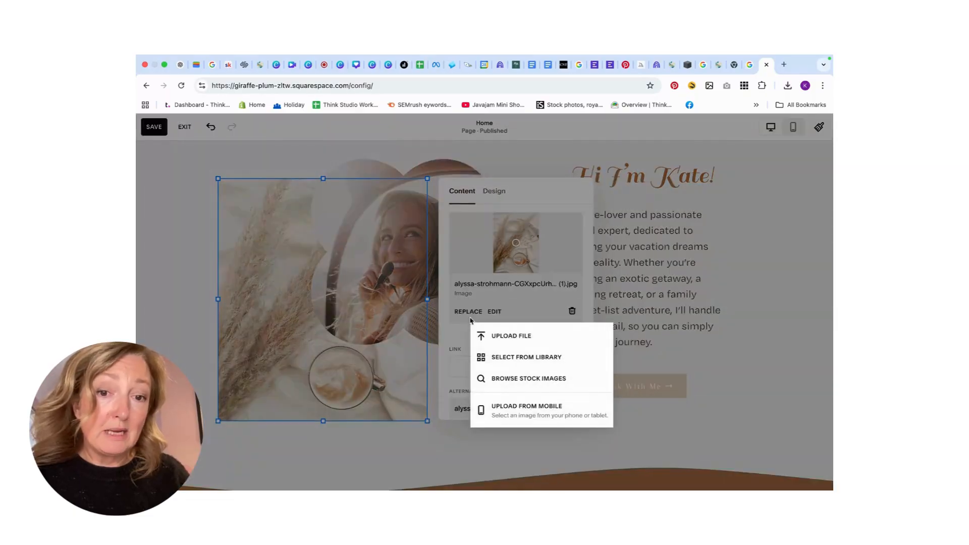
{"action": "left_click", "coordinate": [509, 336]}
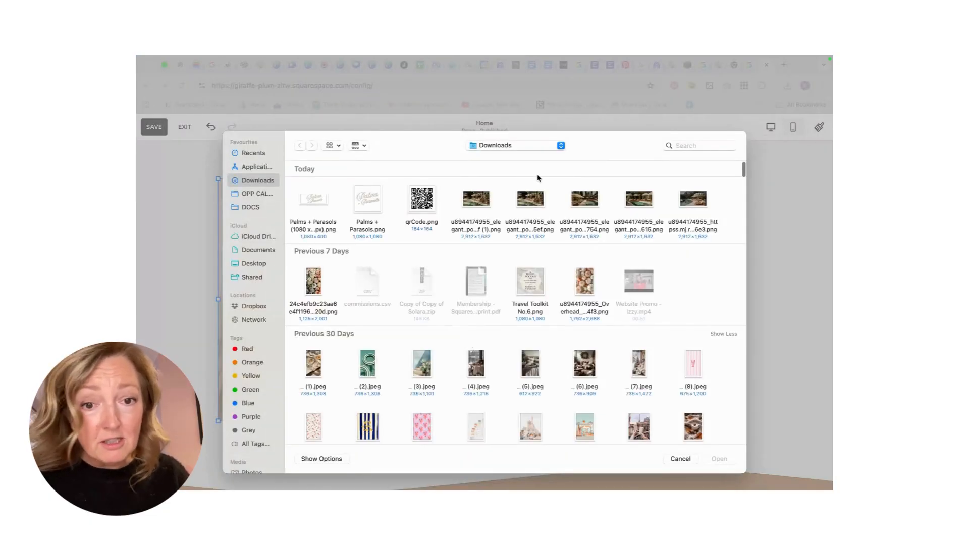
- Find the Palms + Parasols images inside Dropbox's THE AESTHETIC AGENT folder and insert palms-and-parasols-12.png as the replacement image
{"action": "left_click", "coordinate": [246, 308]}
{"action": "left_click", "coordinate": [480, 194]}
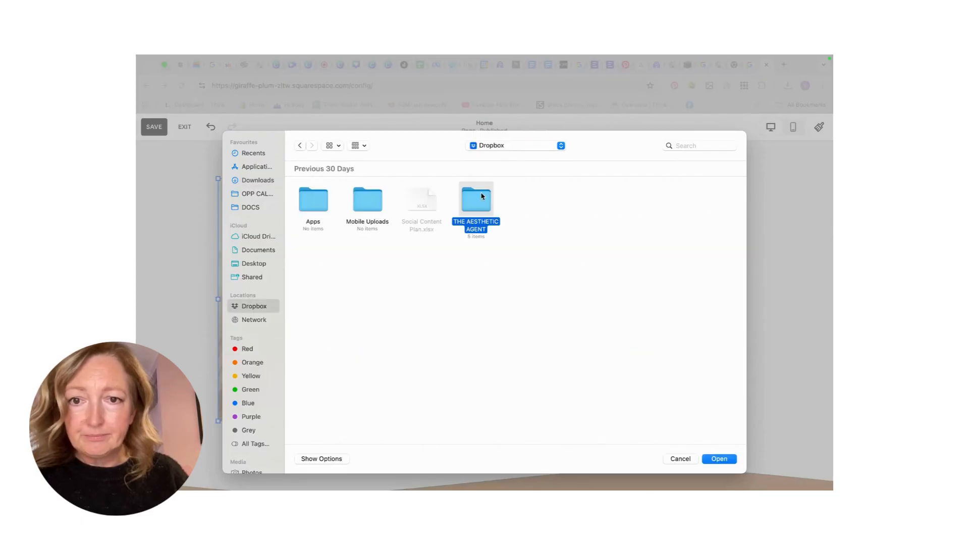
{"action": "double_click", "coordinate": [489, 207]}
{"action": "double_click", "coordinate": [325, 204]}
{"action": "double_click", "coordinate": [364, 292]}
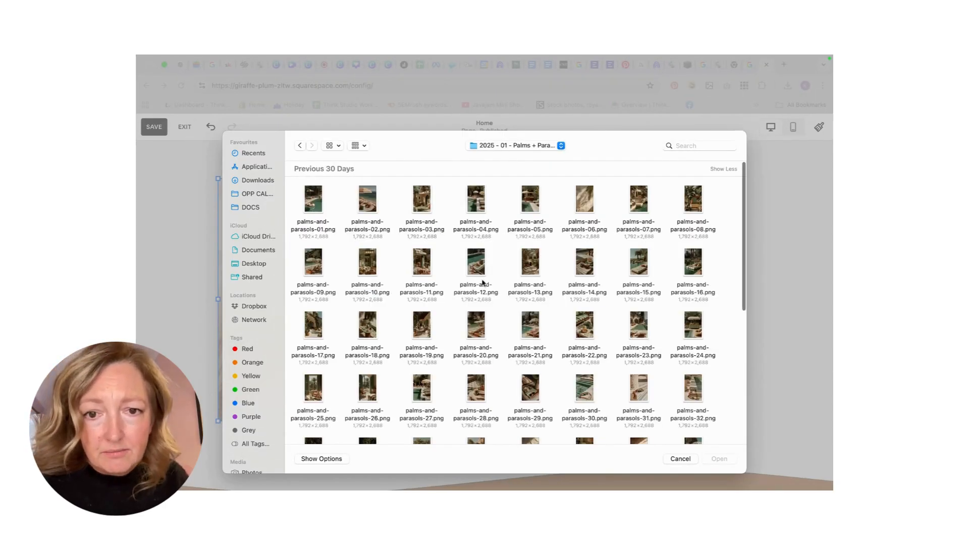
{"action": "scroll", "coordinate": [494, 293], "scroll_direction": "down", "scroll_amount": 2}
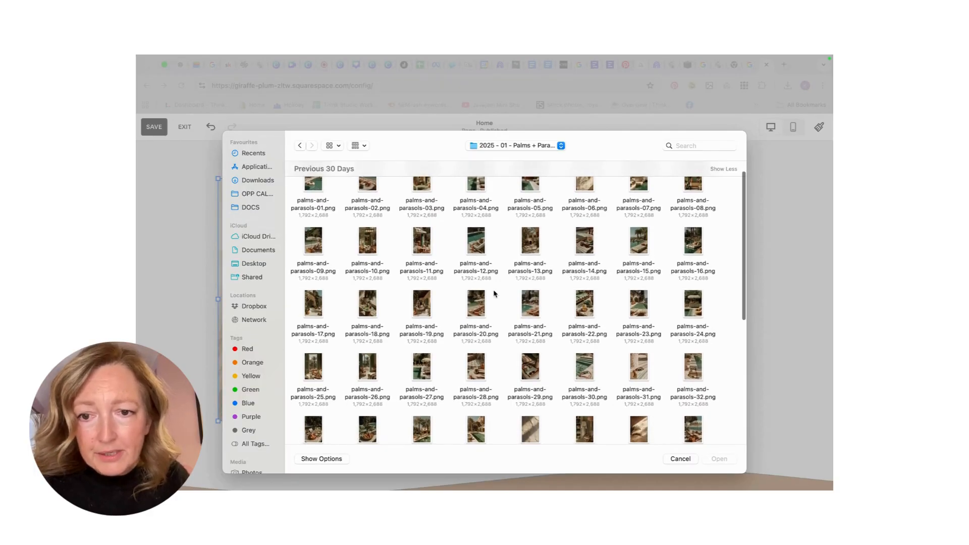
{"action": "double_click", "coordinate": [476, 241]}
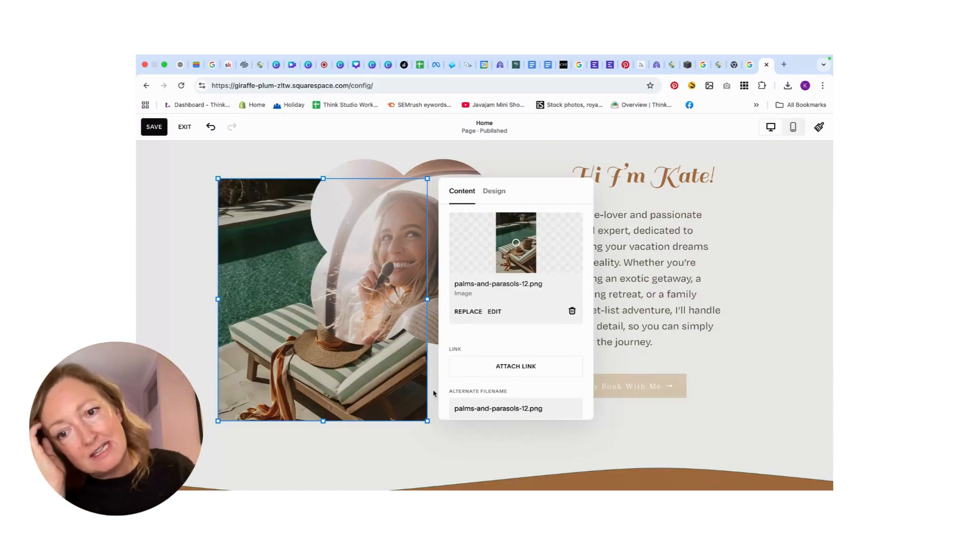
{"action": "left_click", "coordinate": [465, 447]}
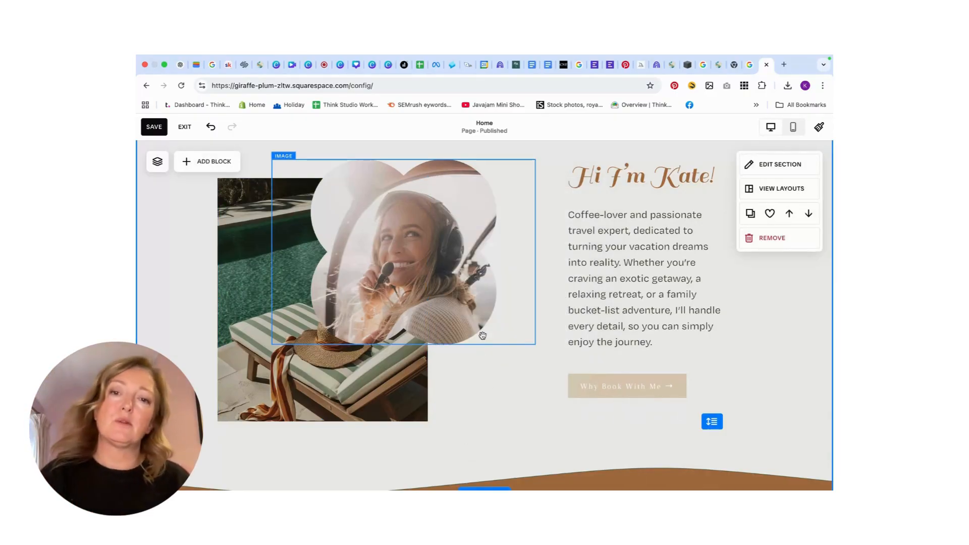
- Move the clover-shaped portrait slightly up and to the right over the poolside image
{"action": "left_click_drag", "start_coordinate": [429, 237], "coordinate": [454, 230]}
{"action": "mouse_move", "coordinate": [451, 268]}
{"action": "left_mouse_down"}
{"action": "mouse_move", "coordinate": [475, 287]}
{"action": "mouse_move", "coordinate": [455, 252]}
{"action": "mouse_move", "coordinate": [446, 257]}
{"action": "left_mouse_up"}
{"action": "scroll", "coordinate": [454, 353], "scroll_direction": "up", "scroll_amount": 3}
{"action": "scroll", "coordinate": [494, 394], "scroll_direction": "down", "scroll_amount": 2}
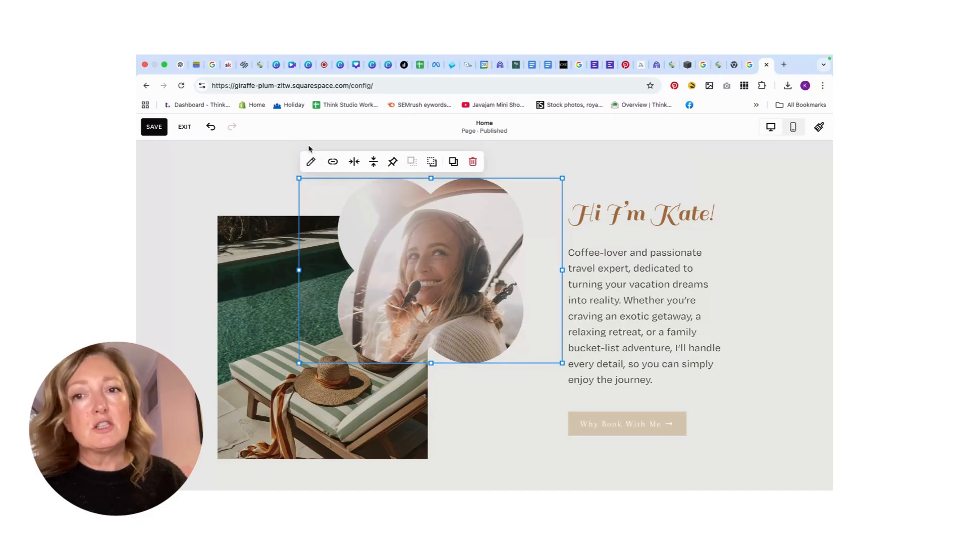
- Try the notched square and four-pointed star on the portrait image, then set its shape to the 1:1 octagon
{"action": "left_click", "coordinate": [312, 162]}
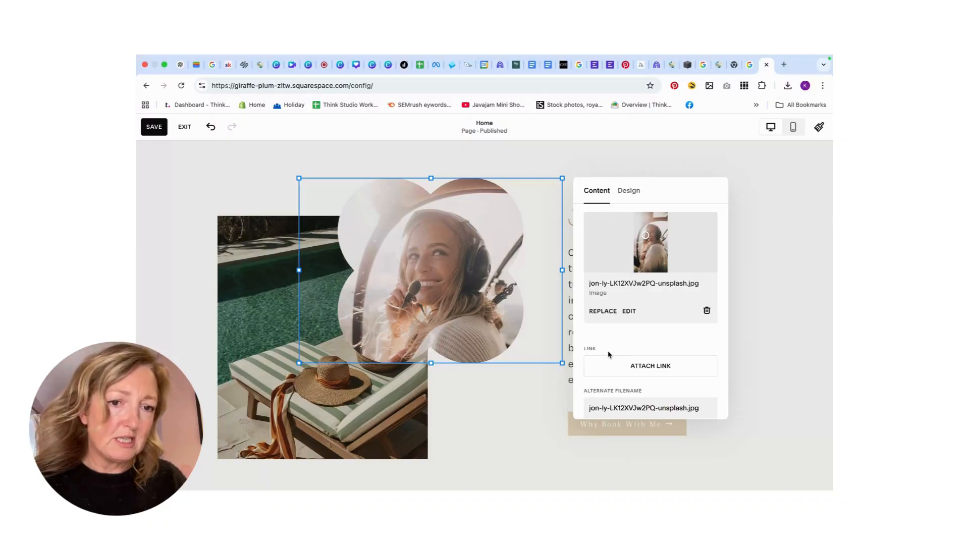
{"action": "left_click", "coordinate": [630, 192]}
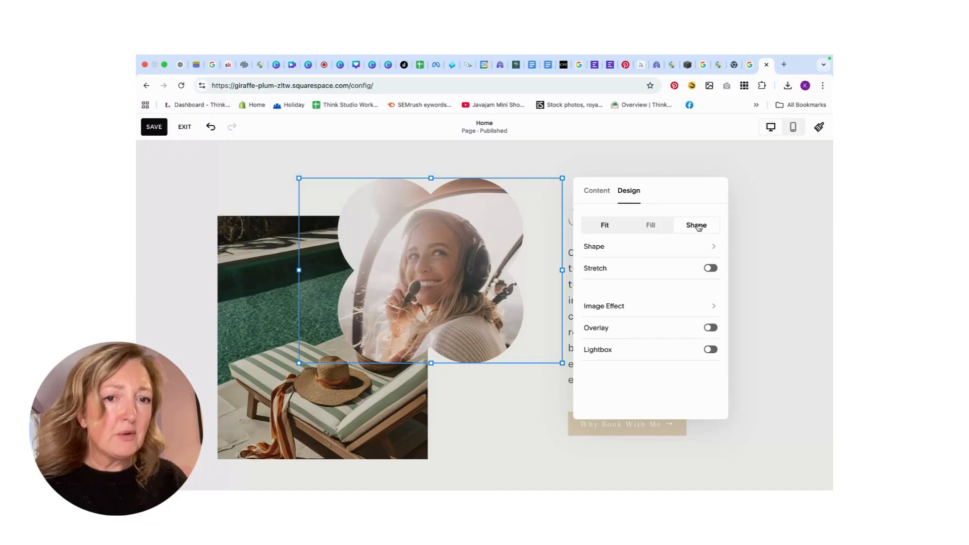
{"action": "left_click", "coordinate": [615, 252]}
{"action": "left_click", "coordinate": [594, 305]}
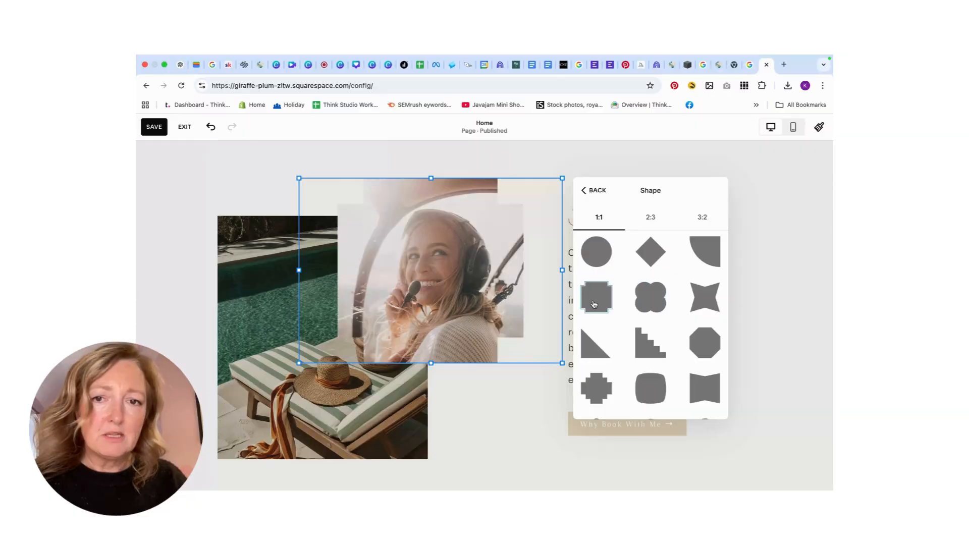
{"action": "left_click", "coordinate": [701, 300]}
{"action": "left_click", "coordinate": [708, 343]}
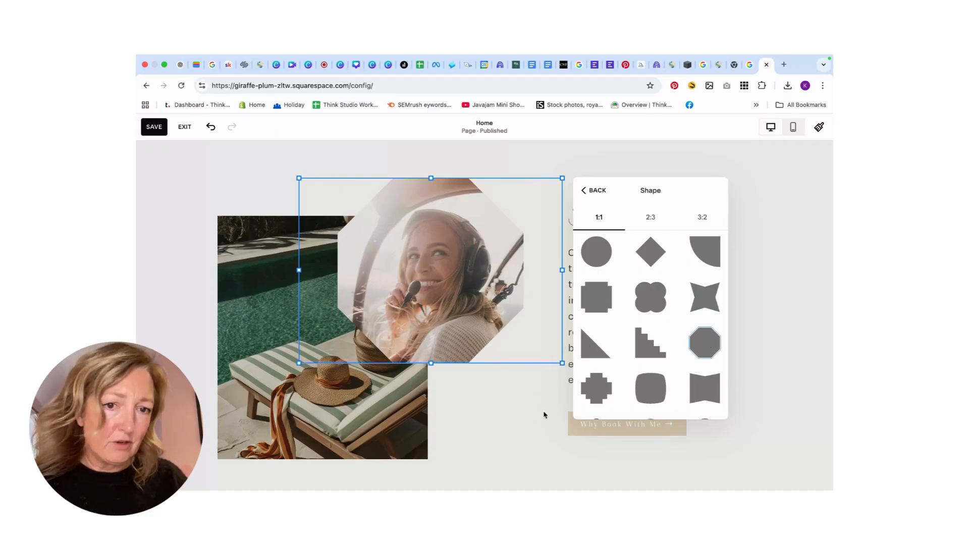
- Look through the 2:3 and 3:2 image shapes, return to the 1:1 set and leave the shape options
{"action": "left_click", "coordinate": [651, 219]}
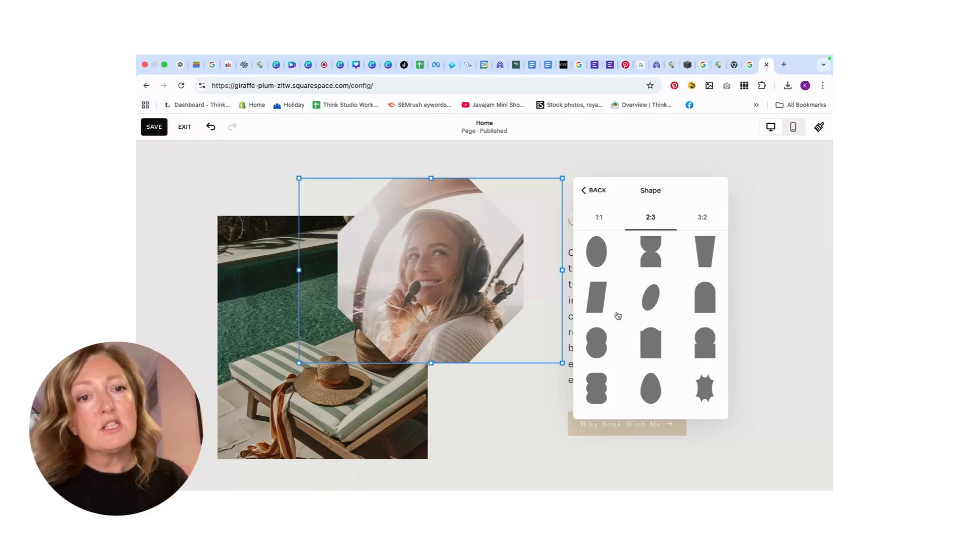
{"action": "left_click", "coordinate": [701, 216]}
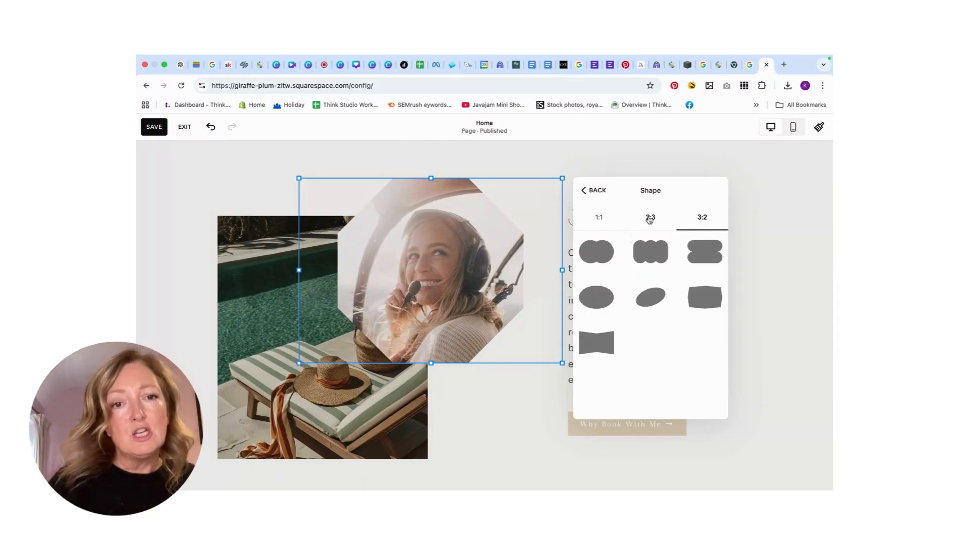
{"action": "left_click", "coordinate": [647, 217]}
{"action": "left_click", "coordinate": [599, 217]}
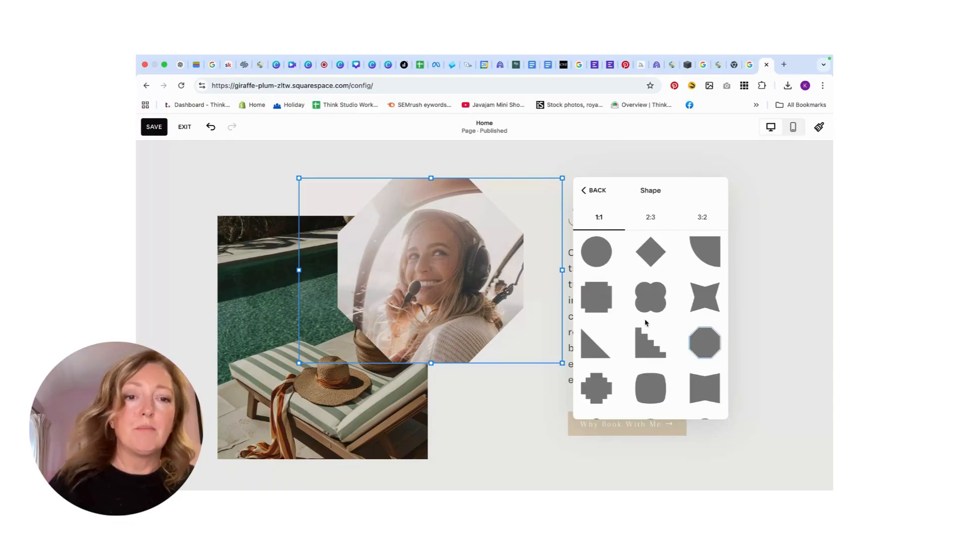
{"action": "left_click", "coordinate": [603, 195]}
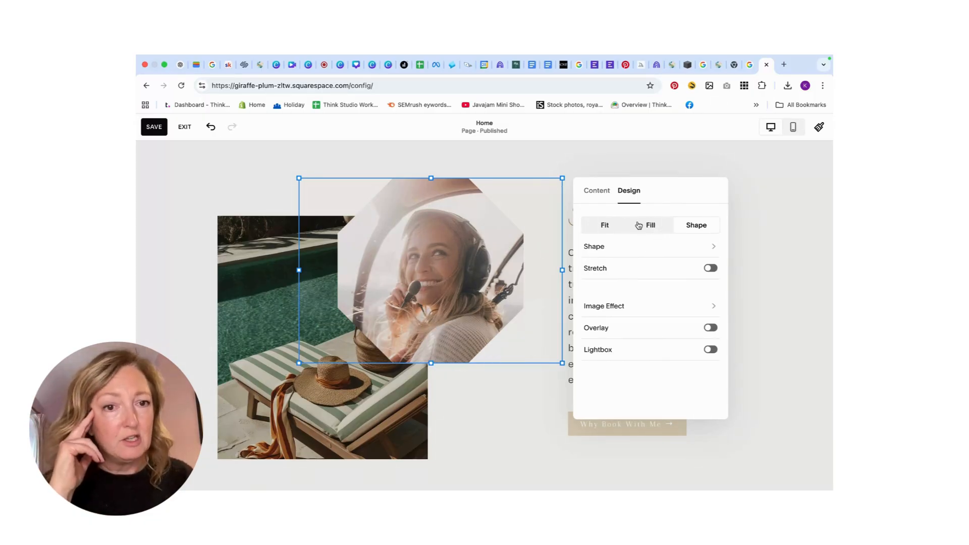
- Try the Fit and Fill display options on the portrait image and switch back to Shape
{"action": "left_click", "coordinate": [607, 226]}
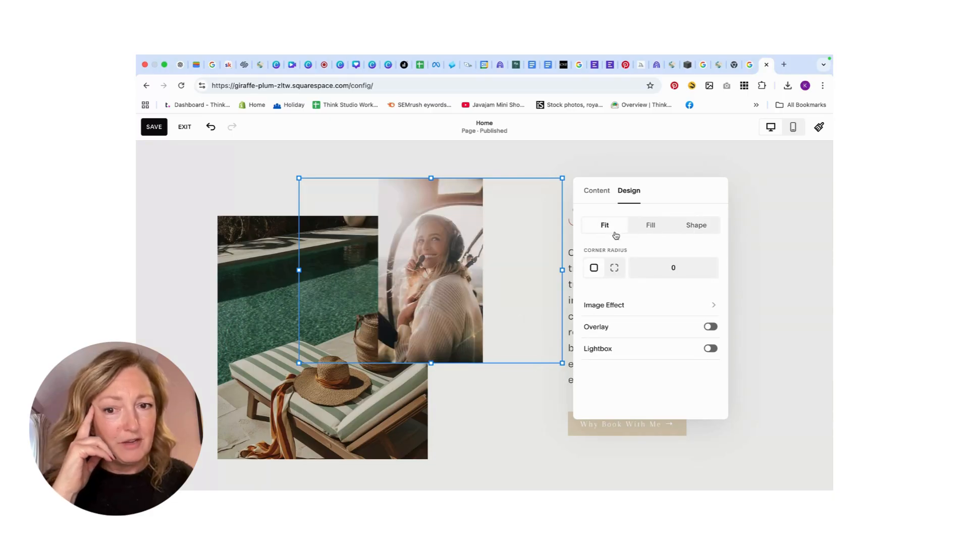
{"action": "left_click", "coordinate": [649, 227]}
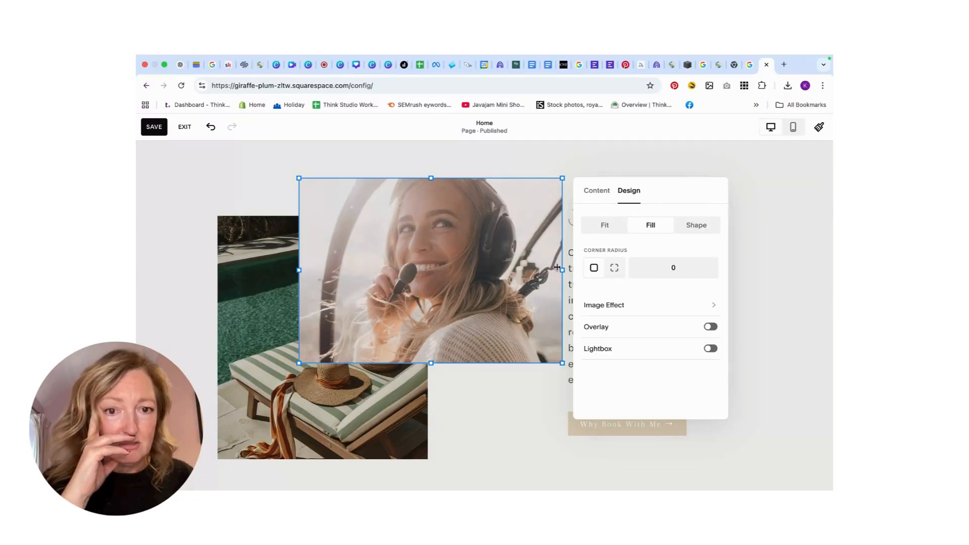
{"action": "left_click", "coordinate": [697, 225]}
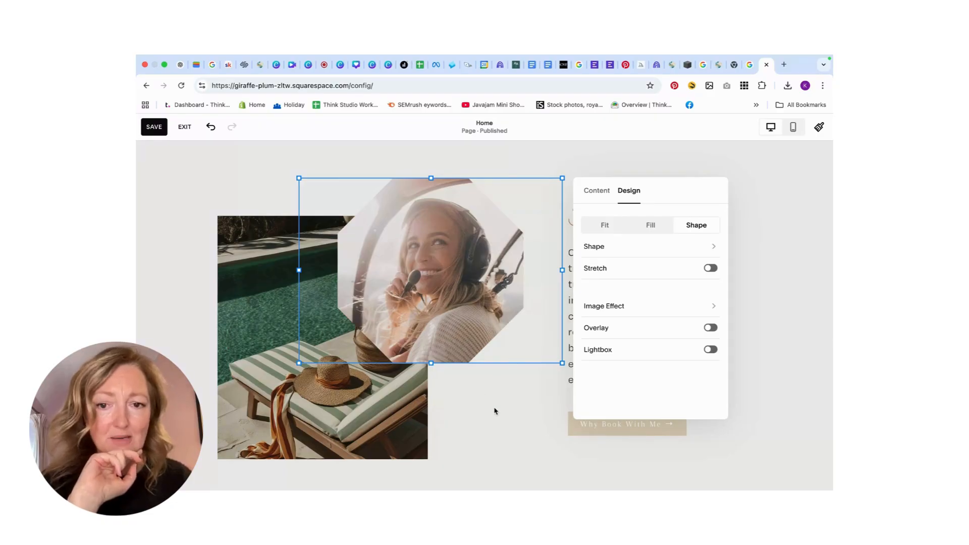
- Move the octagonal portrait to the left so it overlaps more of the poolside image and check the arrangement
{"action": "left_click_drag", "start_coordinate": [450, 300], "coordinate": [404, 298]}
{"action": "left_click", "coordinate": [451, 390]}
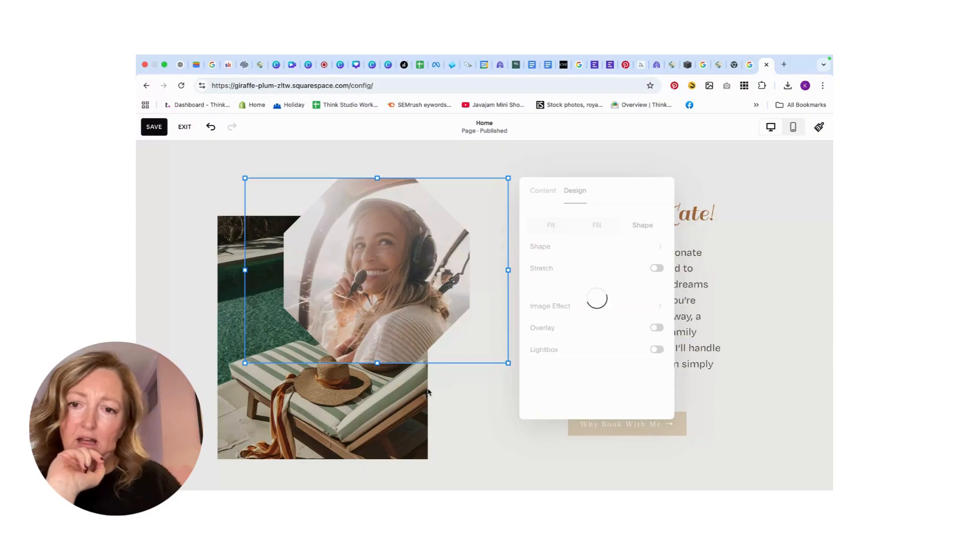
{"action": "left_click", "coordinate": [350, 396]}
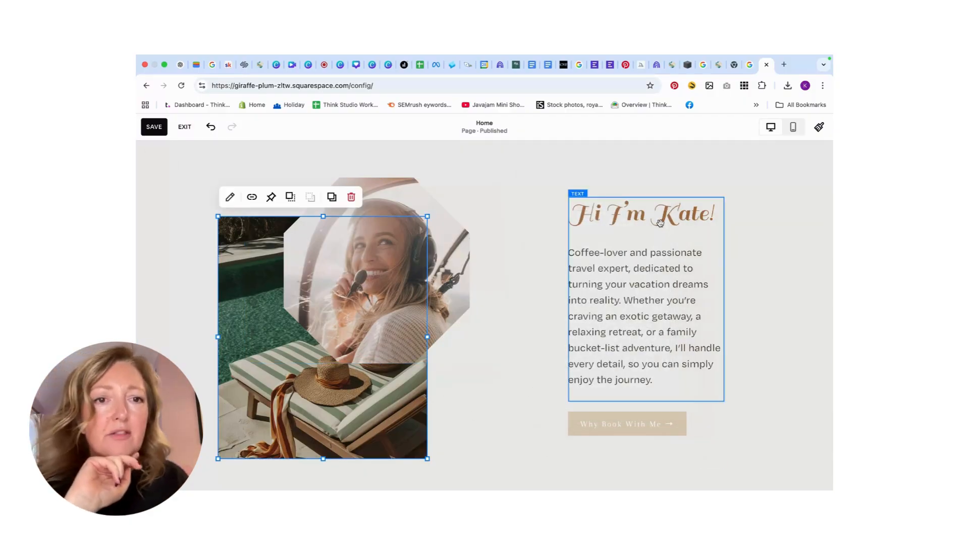
{"action": "scroll", "coordinate": [780, 251], "scroll_direction": "up", "scroll_amount": 1}
{"action": "scroll", "coordinate": [780, 250], "scroll_direction": "up", "scroll_amount": 2}
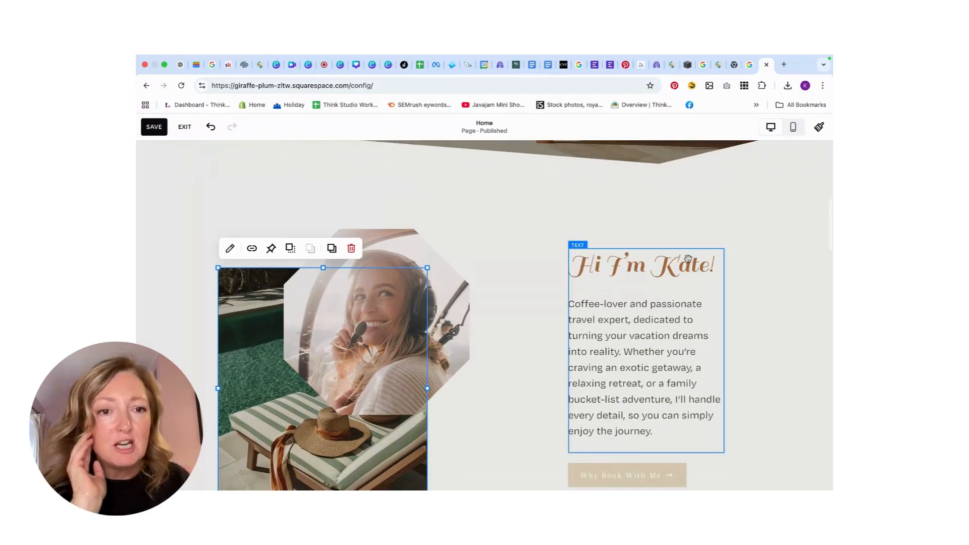
{"action": "left_click", "coordinate": [684, 270]}
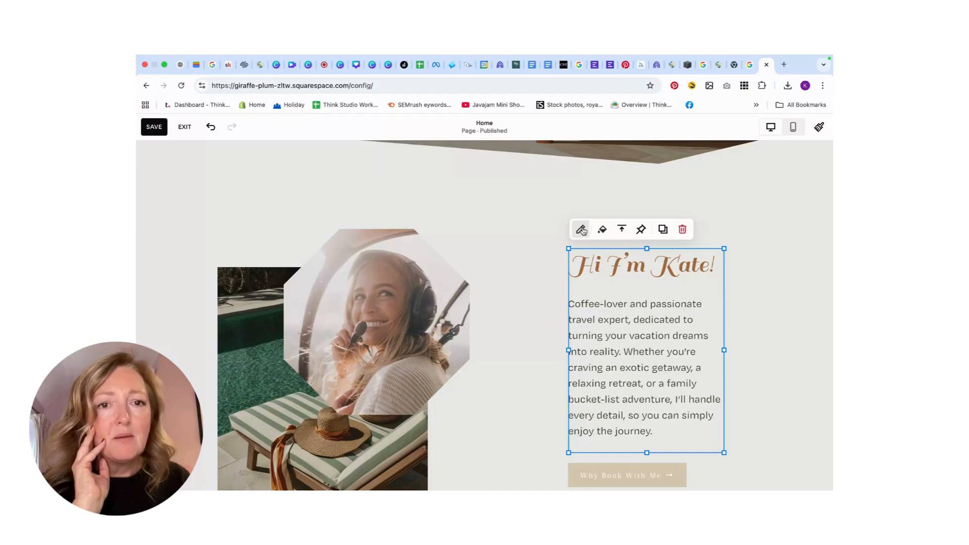
{"action": "left_click", "coordinate": [581, 230]}
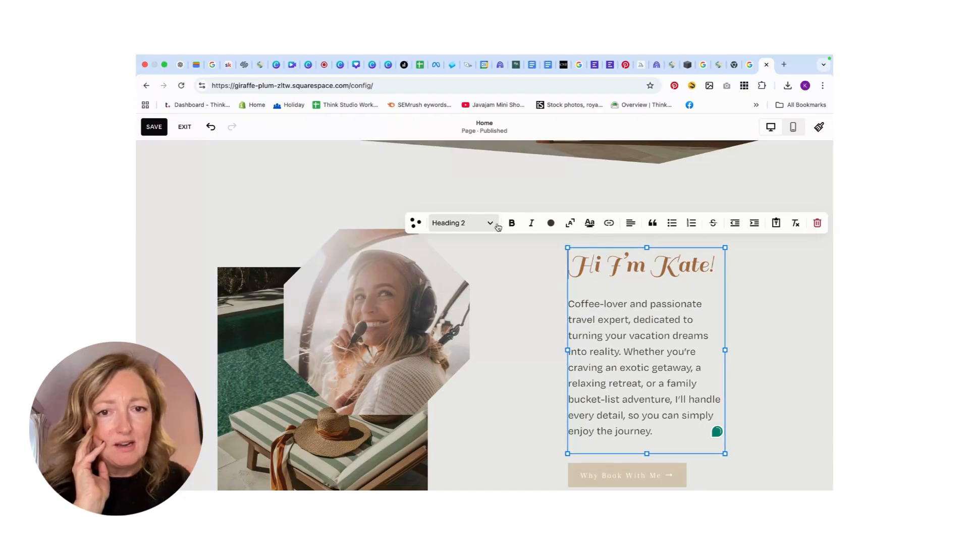
{"action": "left_click", "coordinate": [768, 196]}
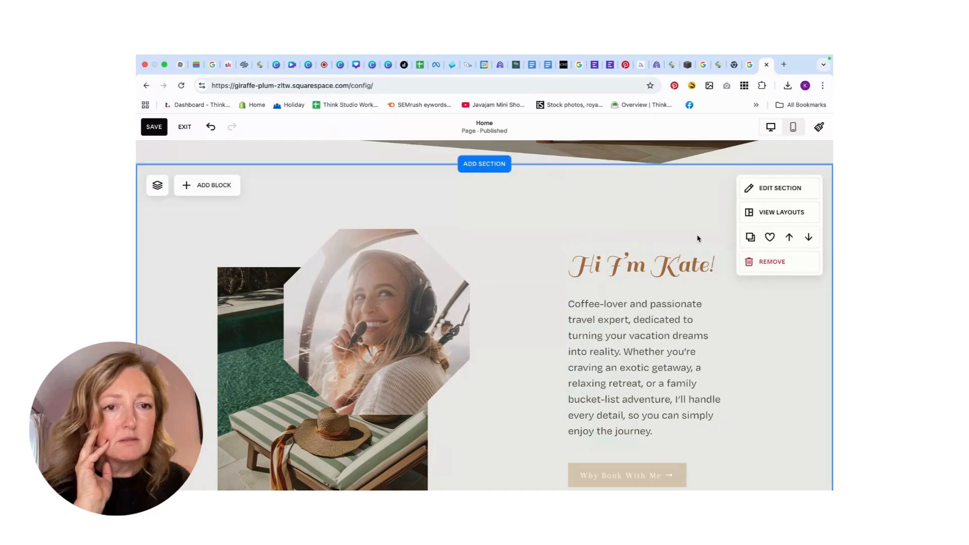
{"action": "left_click", "coordinate": [671, 266]}
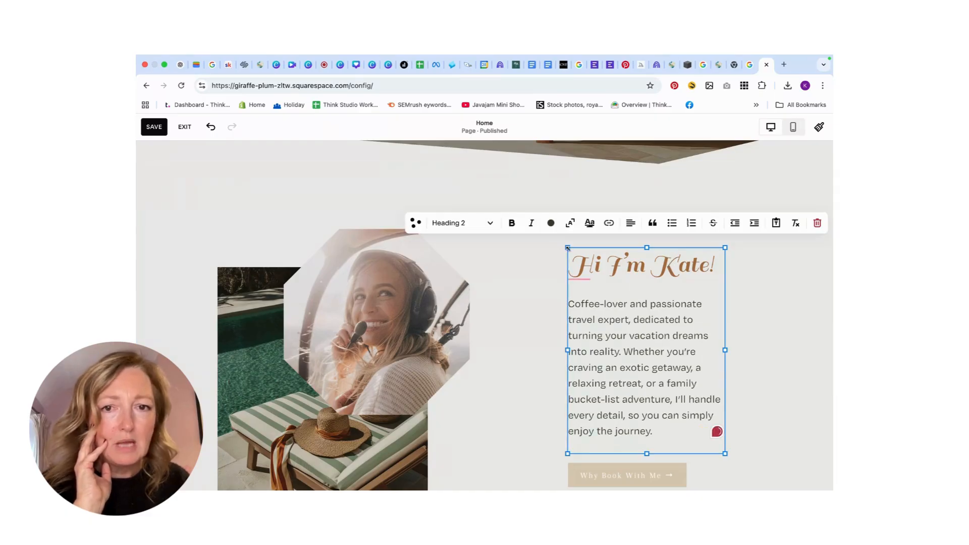
{"action": "left_click_drag", "start_coordinate": [714, 266], "coordinate": [576, 276]}
{"action": "left_click", "coordinate": [530, 271]}
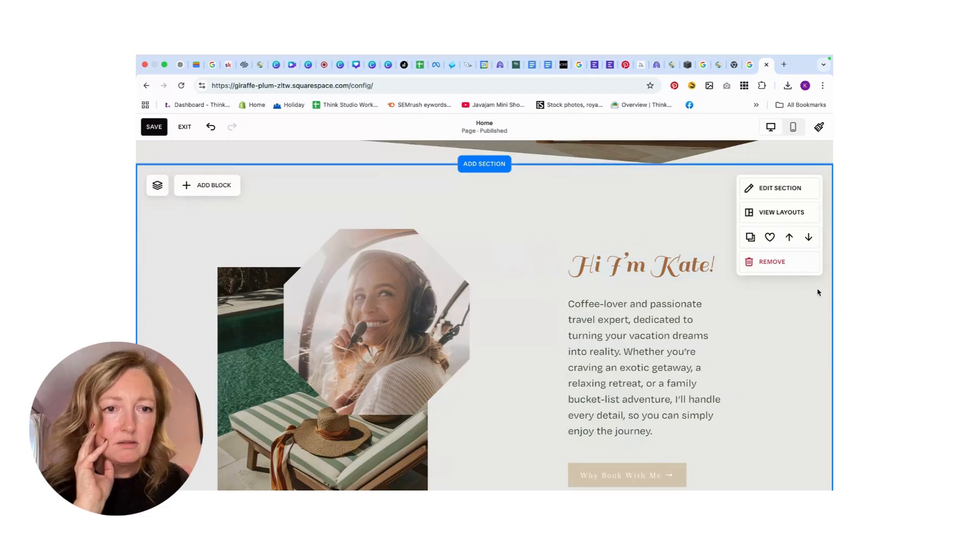
{"action": "left_click", "coordinate": [747, 197]}
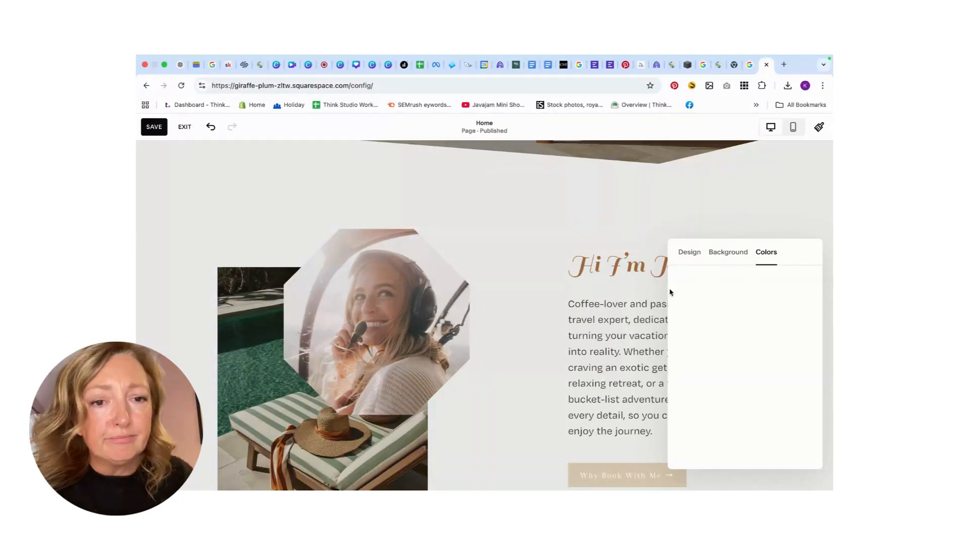
{"action": "left_click", "coordinate": [617, 280]}
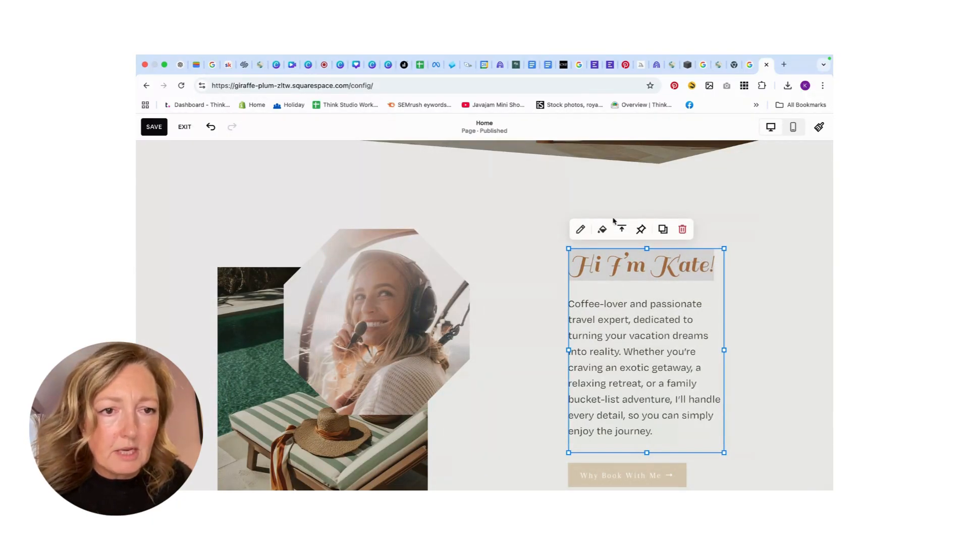
{"action": "left_click", "coordinate": [580, 229]}
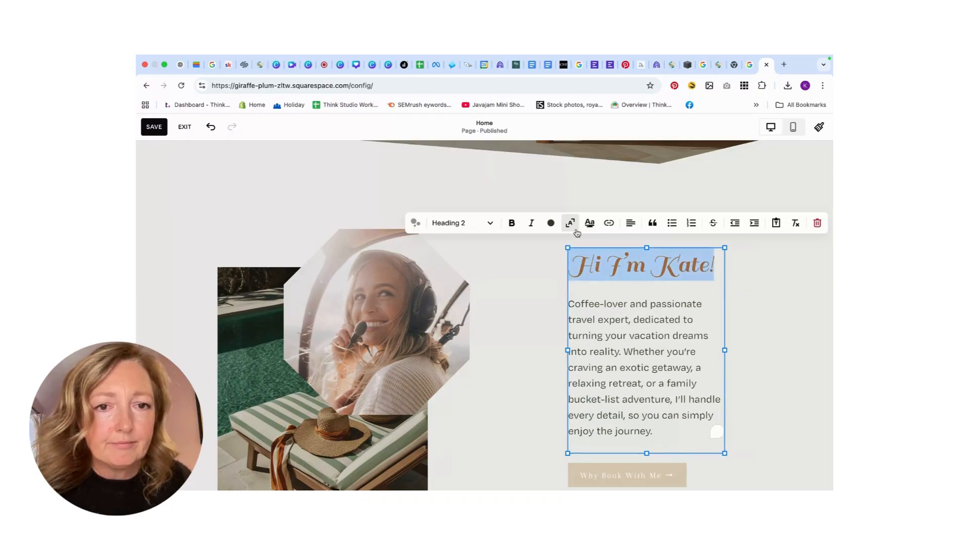
{"action": "left_click", "coordinate": [761, 208]}
- In the introduction section's Lightest 2 color theme, set the Heading (Large) color to the palette's green and save the change
{"action": "mouse_move", "coordinate": [778, 209]}
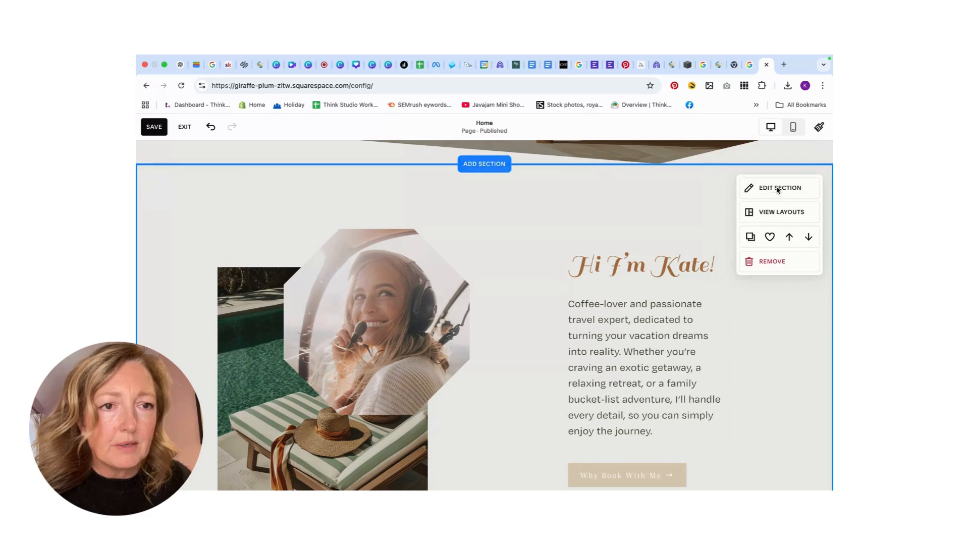
{"action": "left_click", "coordinate": [778, 190]}
{"action": "left_click", "coordinate": [717, 253]}
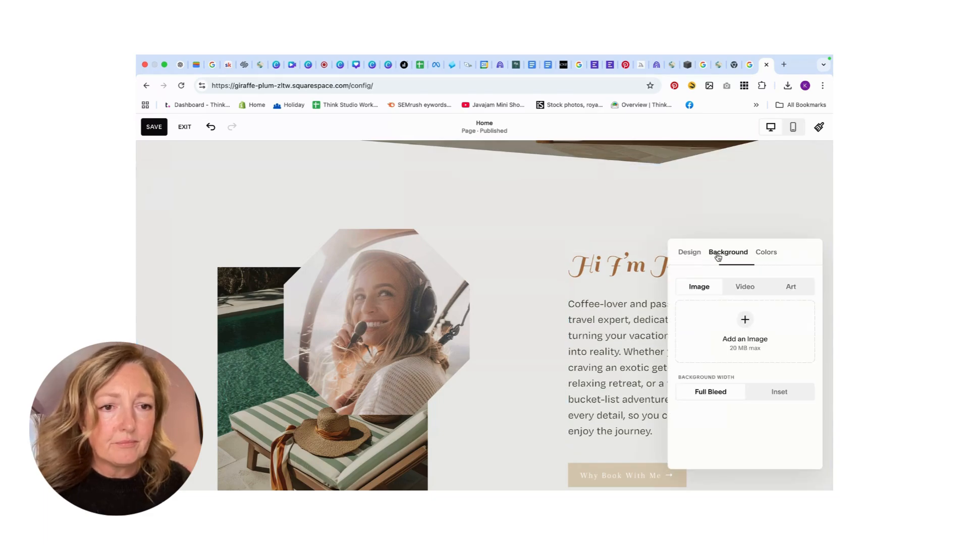
{"action": "left_click", "coordinate": [767, 253]}
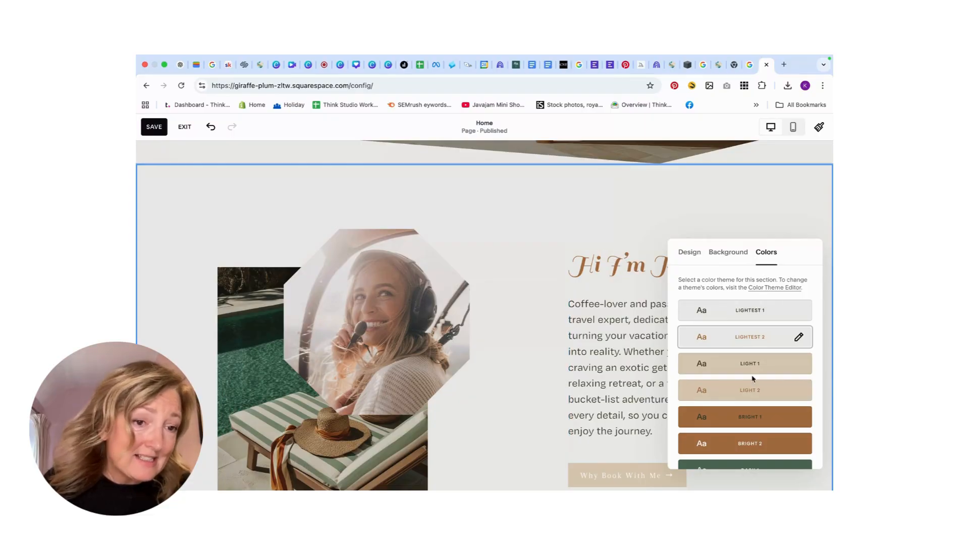
{"action": "left_click", "coordinate": [800, 339]}
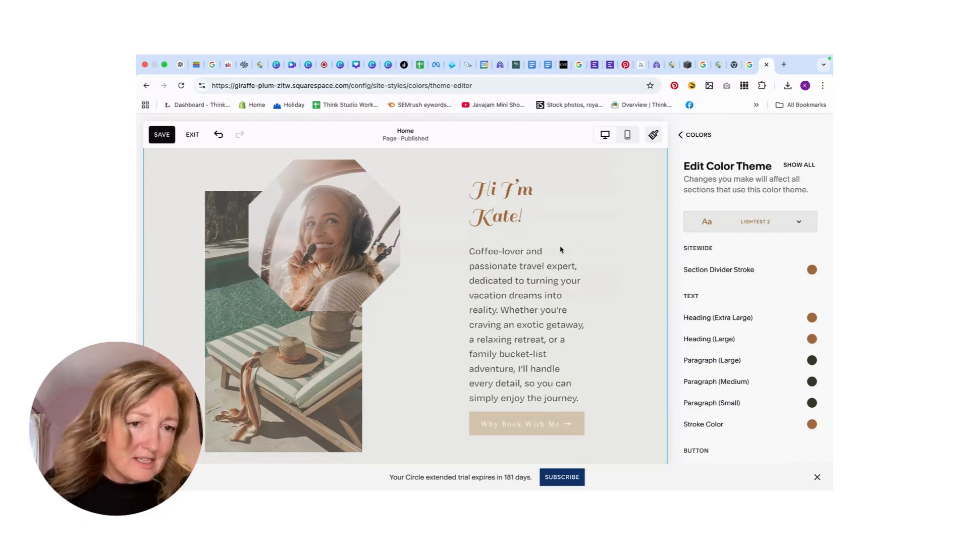
{"action": "left_click", "coordinate": [811, 339]}
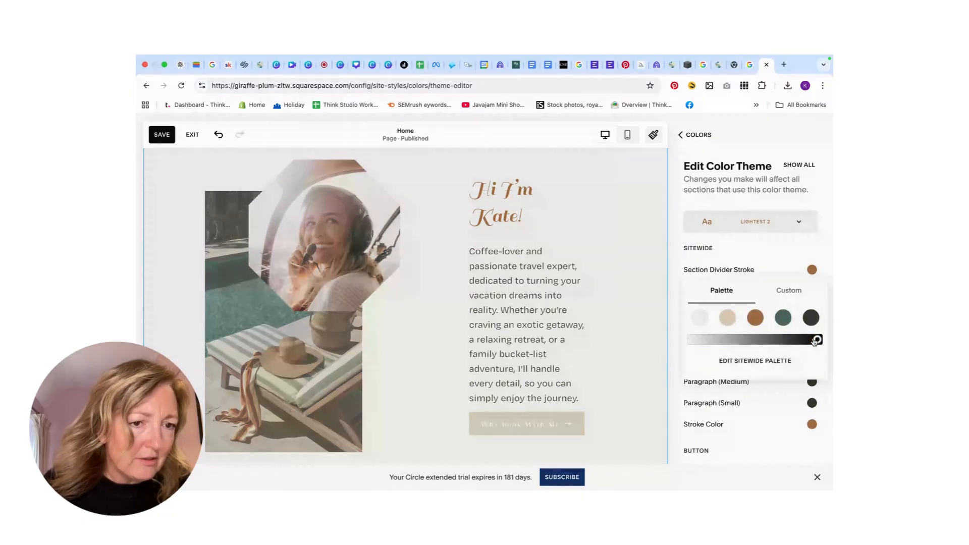
{"action": "left_click", "coordinate": [783, 319]}
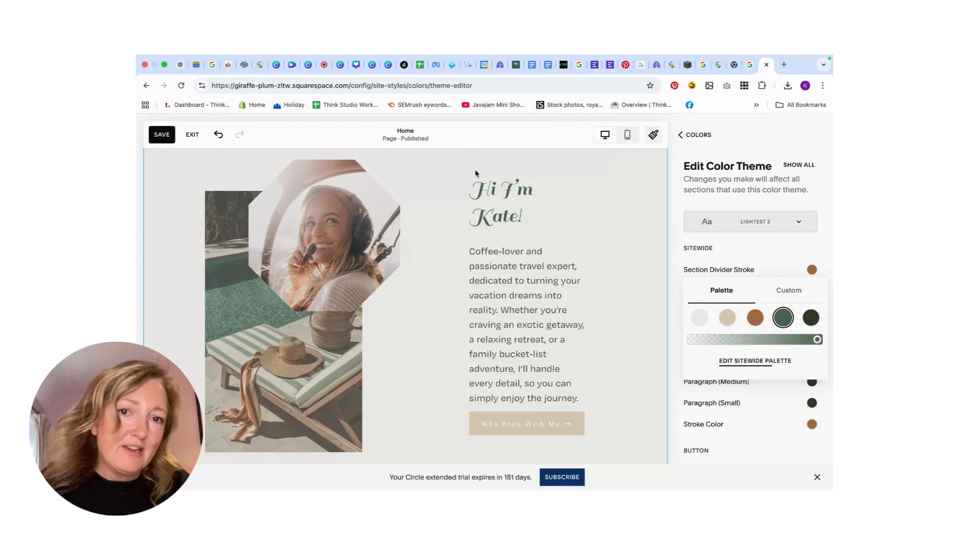
{"action": "left_click", "coordinate": [161, 134]}
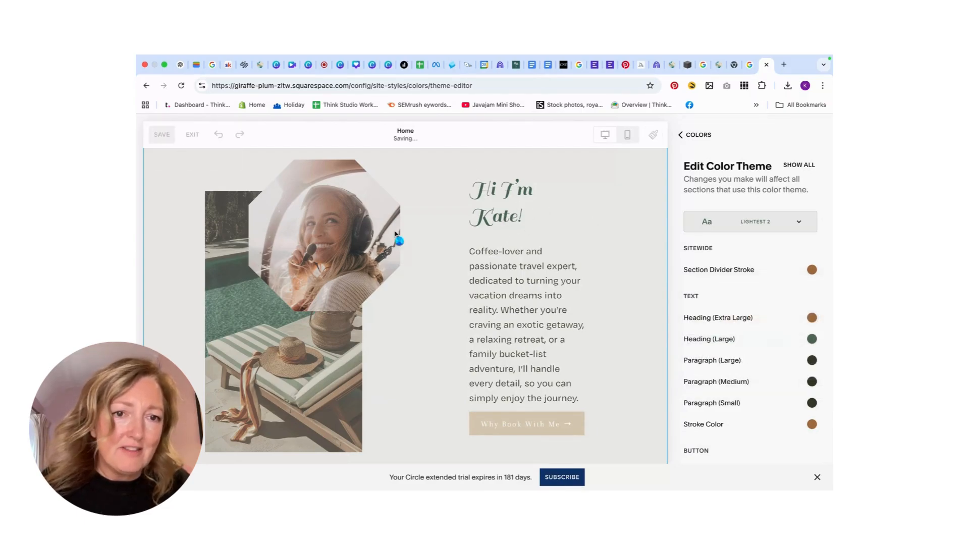
{"action": "left_click", "coordinate": [654, 135]}
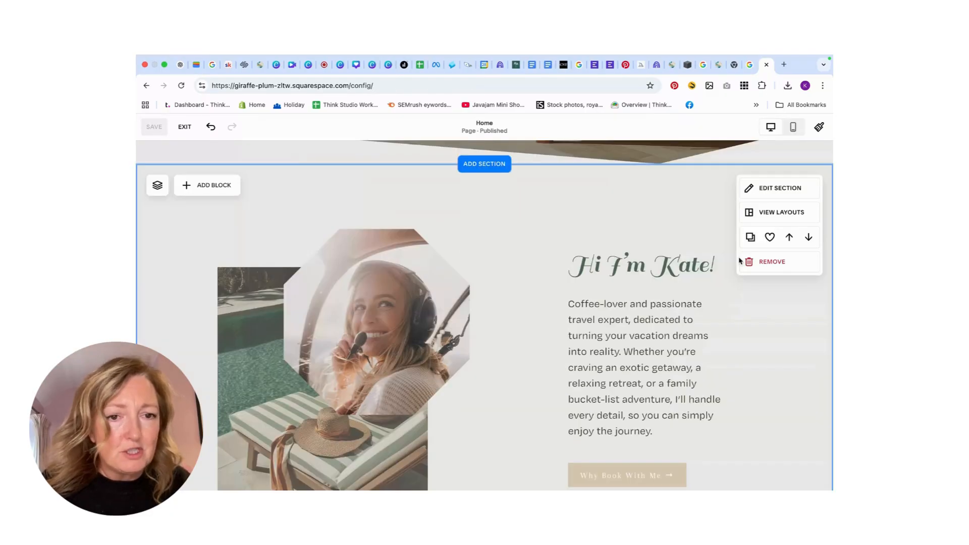
- Reopen the Lightest 2 color theme from the introduction section and try to select the "Why Book With Me" button for recoloring
{"action": "scroll", "coordinate": [613, 262], "scroll_direction": "down", "scroll_amount": 4}
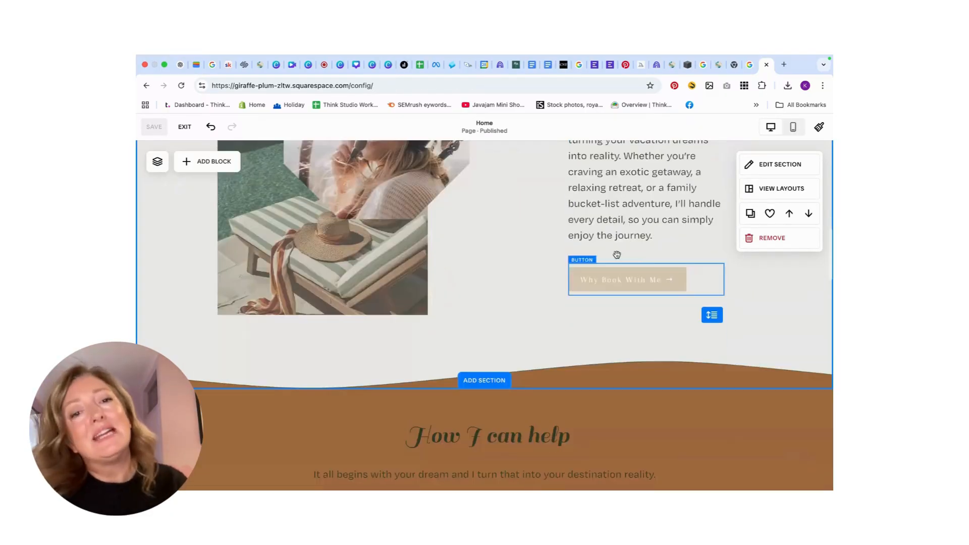
{"action": "scroll", "coordinate": [616, 257], "scroll_direction": "up", "scroll_amount": 2}
{"action": "scroll", "coordinate": [617, 255], "scroll_direction": "down", "scroll_amount": 2}
{"action": "scroll", "coordinate": [605, 263], "scroll_direction": "down", "scroll_amount": 1}
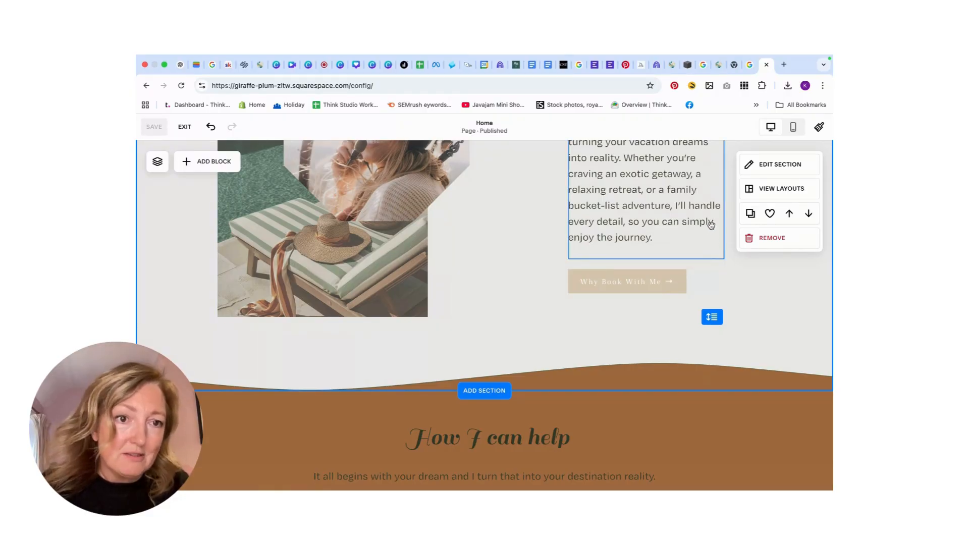
{"action": "left_click", "coordinate": [771, 165]}
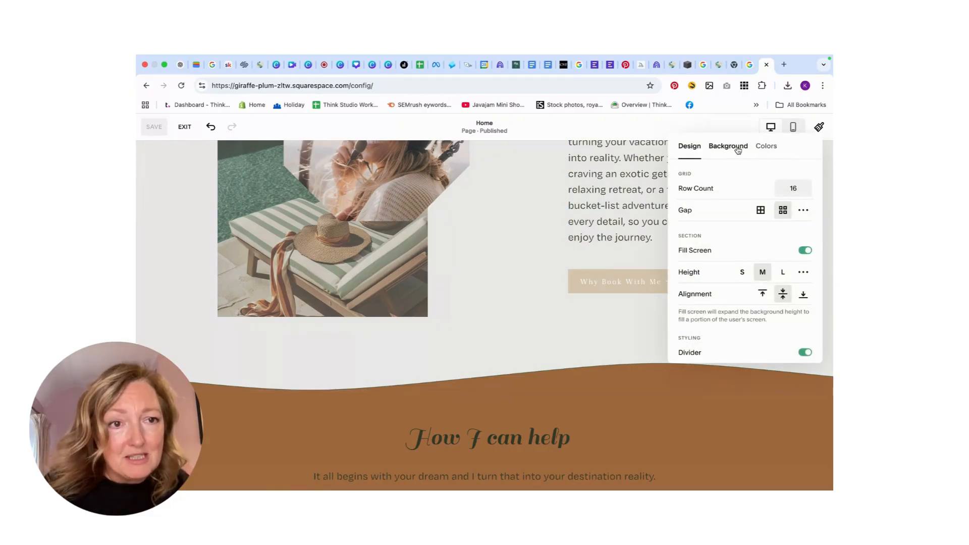
{"action": "left_click", "coordinate": [768, 150]}
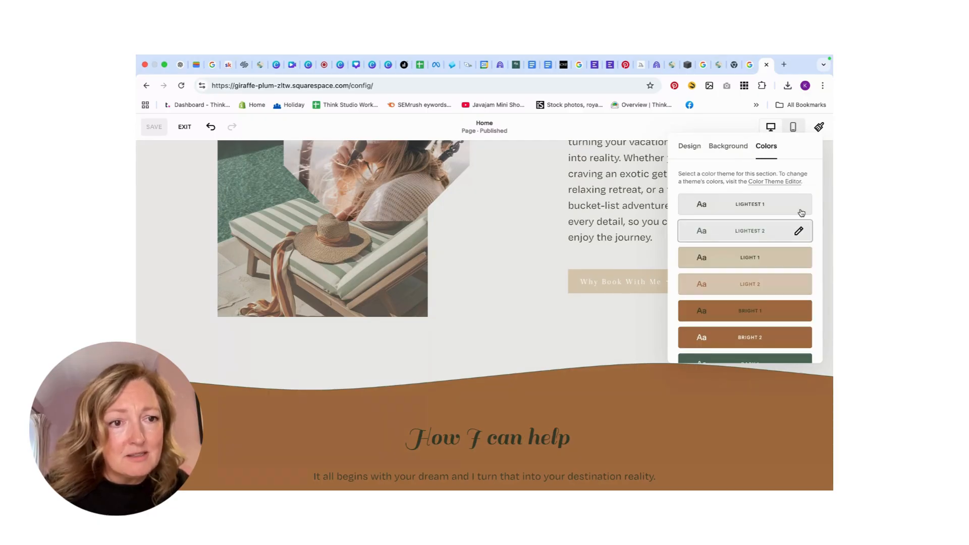
{"action": "left_click", "coordinate": [800, 231]}
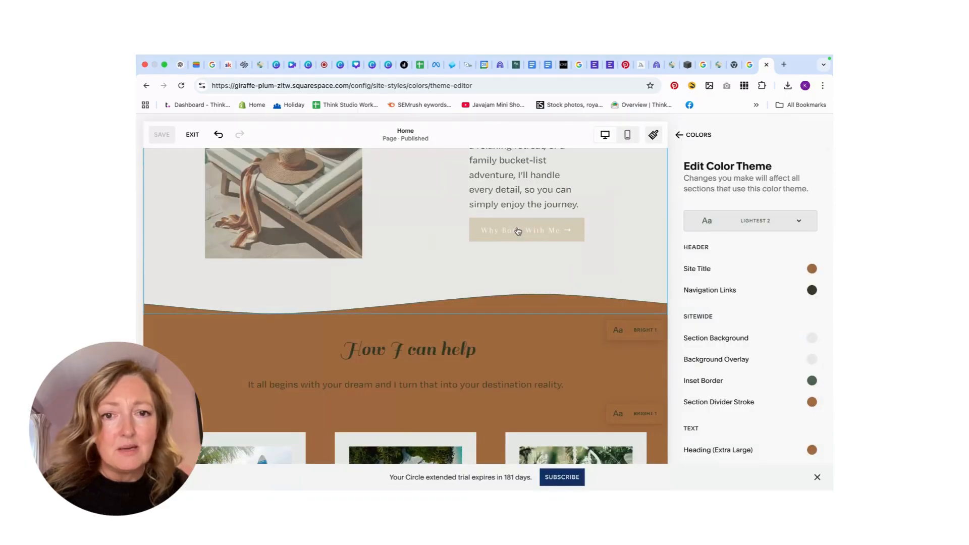
{"action": "left_click", "coordinate": [517, 232]}
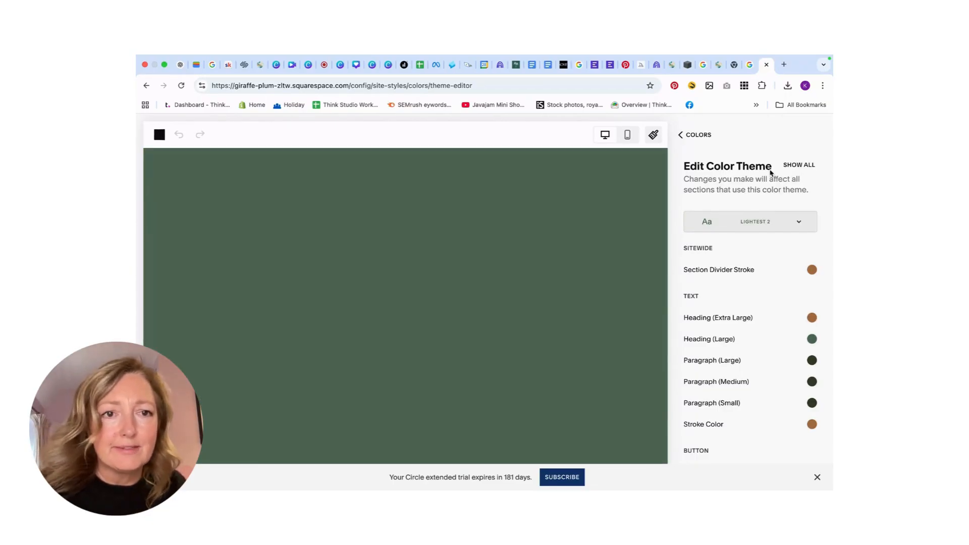
- Leave the color theme editor, saving when asked, and reopen the Home page for editing
{"action": "left_click", "coordinate": [680, 135]}
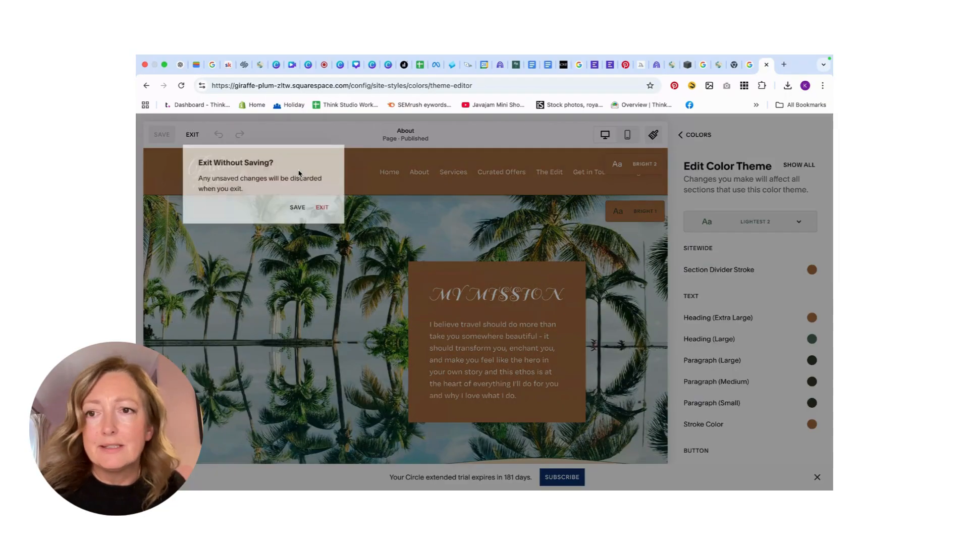
{"action": "left_click", "coordinate": [298, 209]}
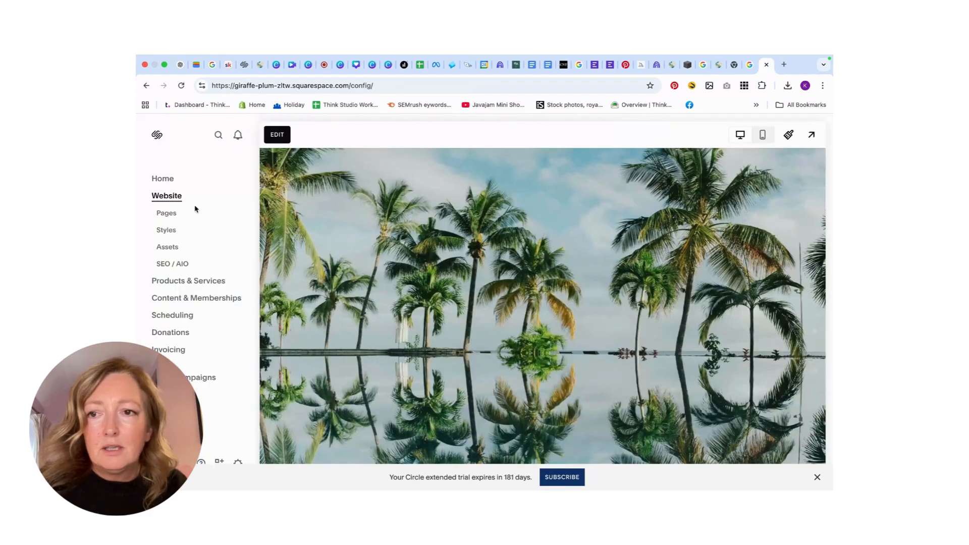
{"action": "left_click", "coordinate": [168, 214]}
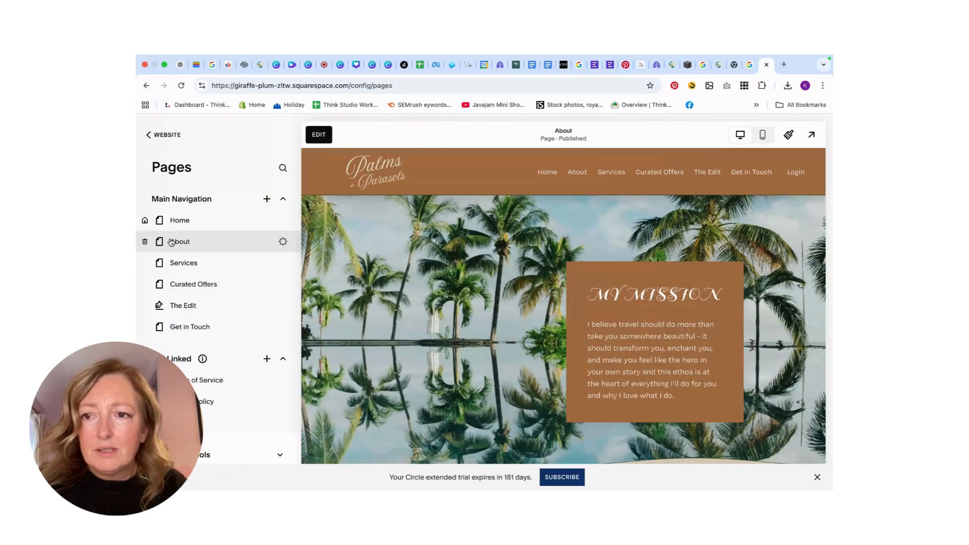
{"action": "left_click", "coordinate": [179, 224]}
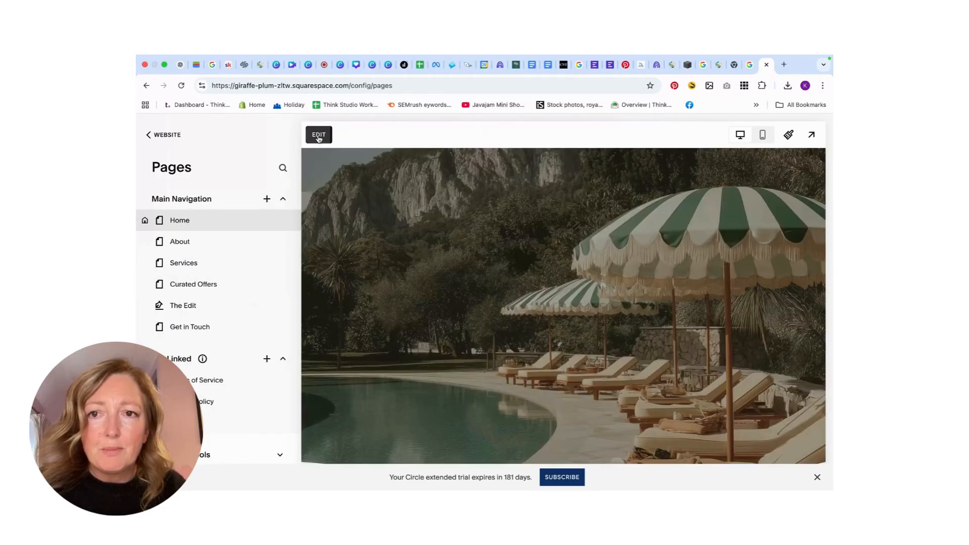
{"action": "left_click", "coordinate": [319, 134]}
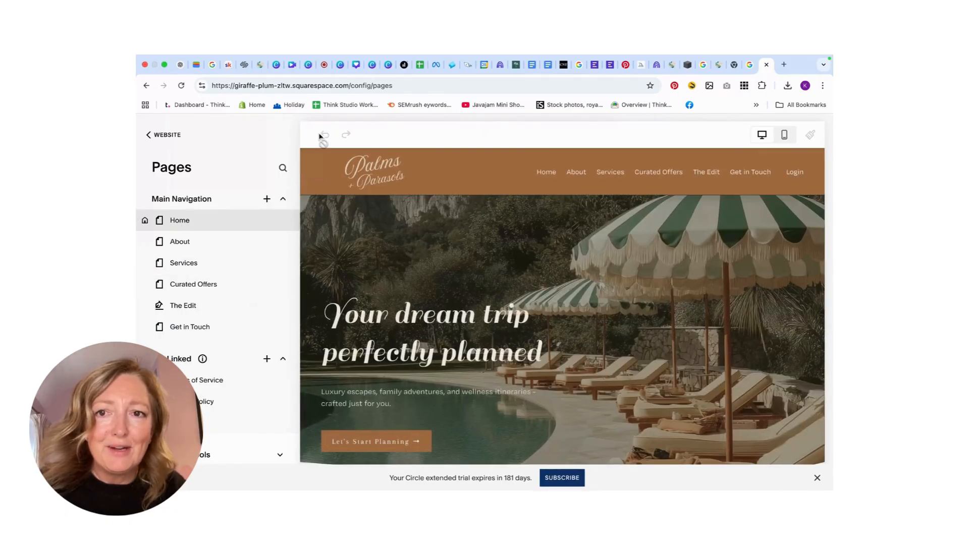
- Open the section settings of the Home page's introduction section
{"action": "scroll", "coordinate": [538, 275], "scroll_direction": "down", "scroll_amount": 5}
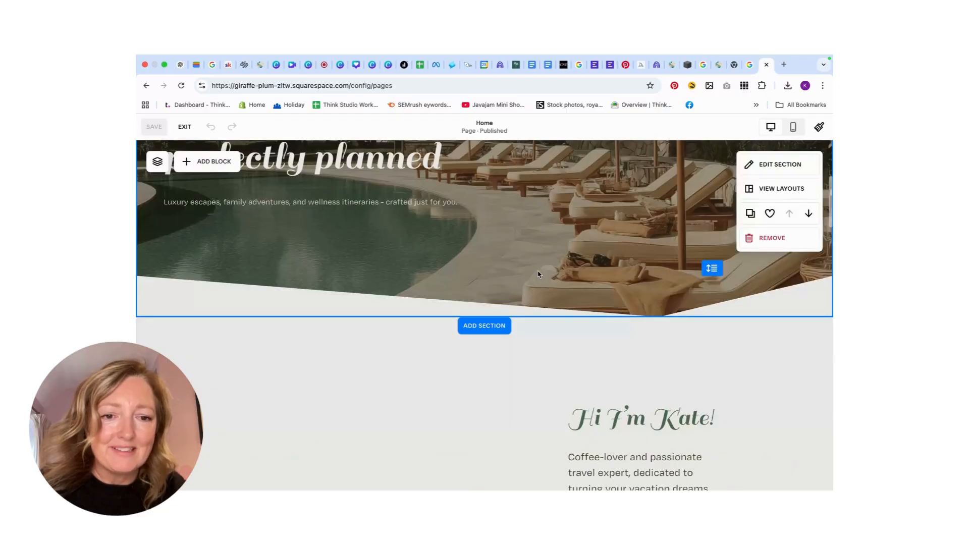
{"action": "scroll", "coordinate": [538, 274], "scroll_direction": "down", "scroll_amount": 8}
{"action": "left_click", "coordinate": [789, 165]}
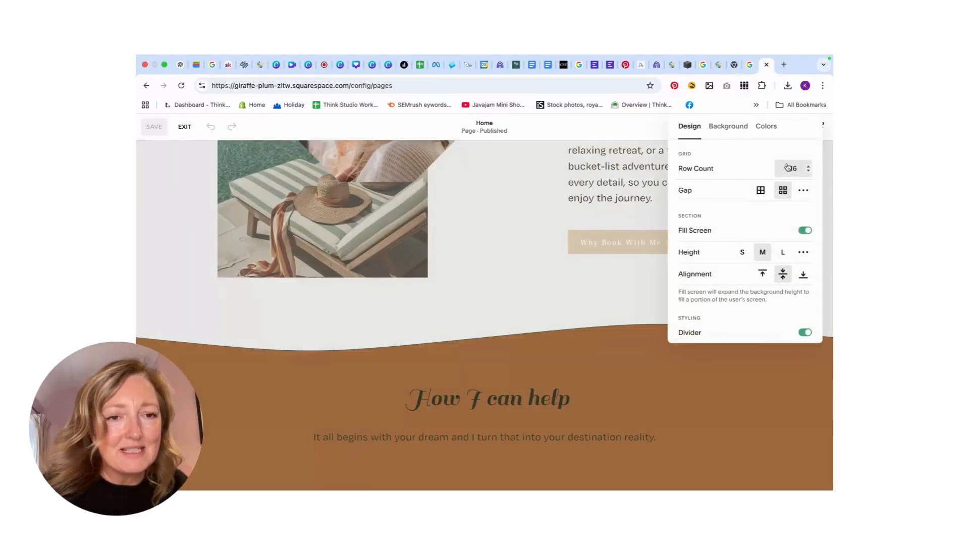
- Open the Lightest 2 color theme of the introduction section for editing and bring up its button colors
{"action": "left_click", "coordinate": [775, 128]}
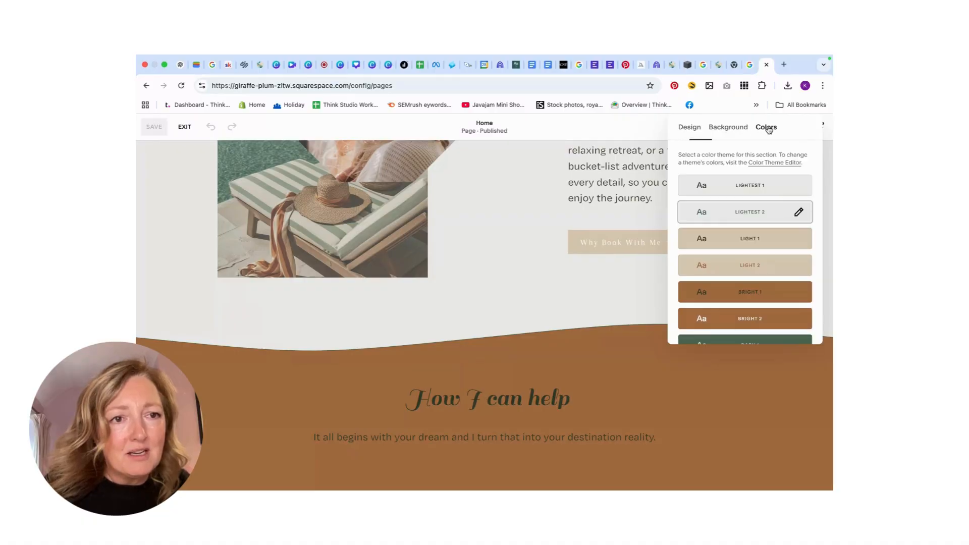
{"action": "left_click", "coordinate": [797, 211]}
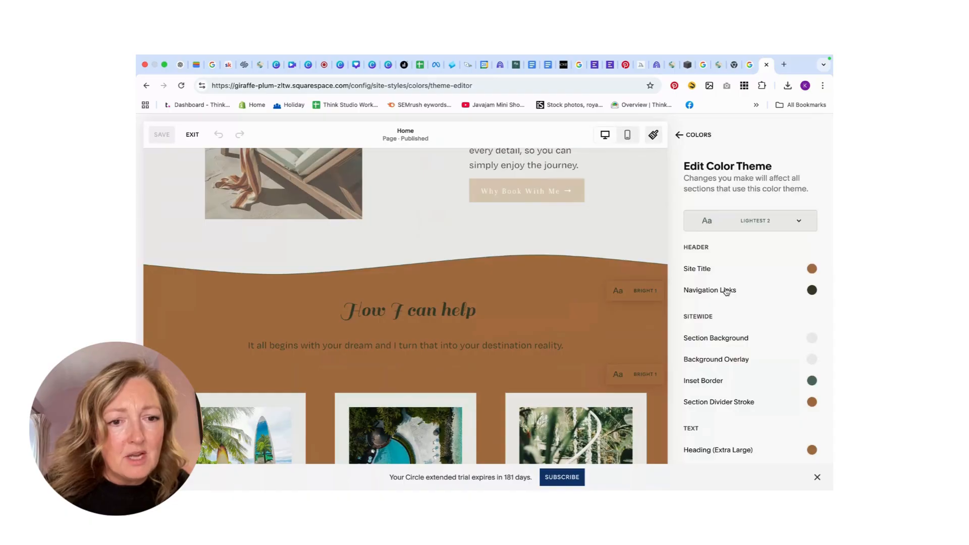
{"action": "scroll", "coordinate": [699, 290], "scroll_direction": "down", "scroll_amount": 6}
{"action": "scroll", "coordinate": [699, 290], "scroll_direction": "down", "scroll_amount": 10}
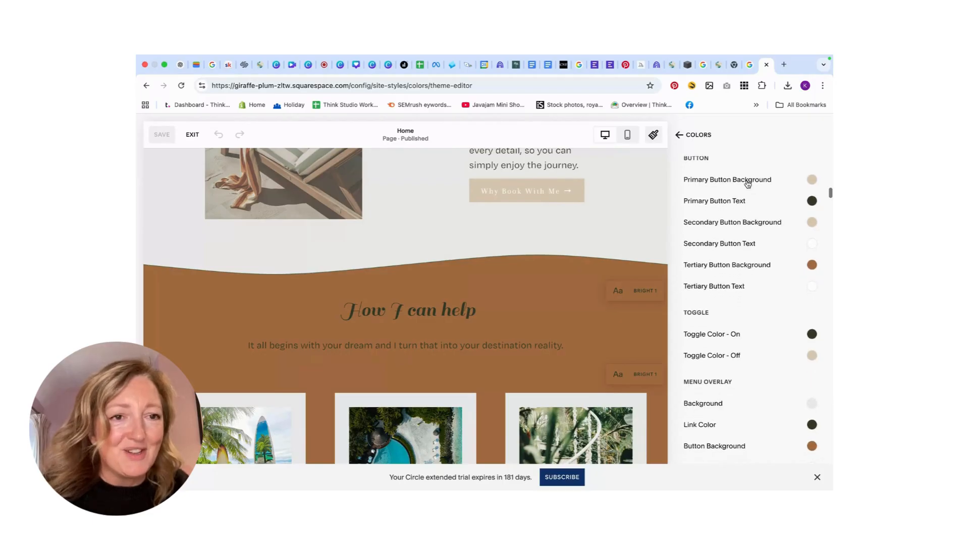
{"action": "scroll", "coordinate": [703, 190], "scroll_direction": "up", "scroll_amount": 1}
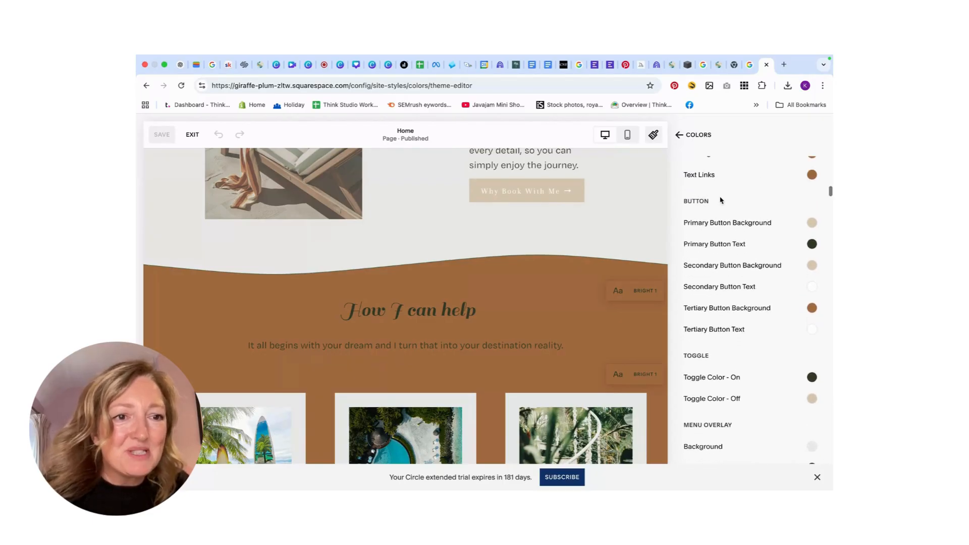
- Try the green palette color as the primary button background and restore the beige one
{"action": "left_click", "coordinate": [813, 224]}
{"action": "left_click", "coordinate": [783, 203]}
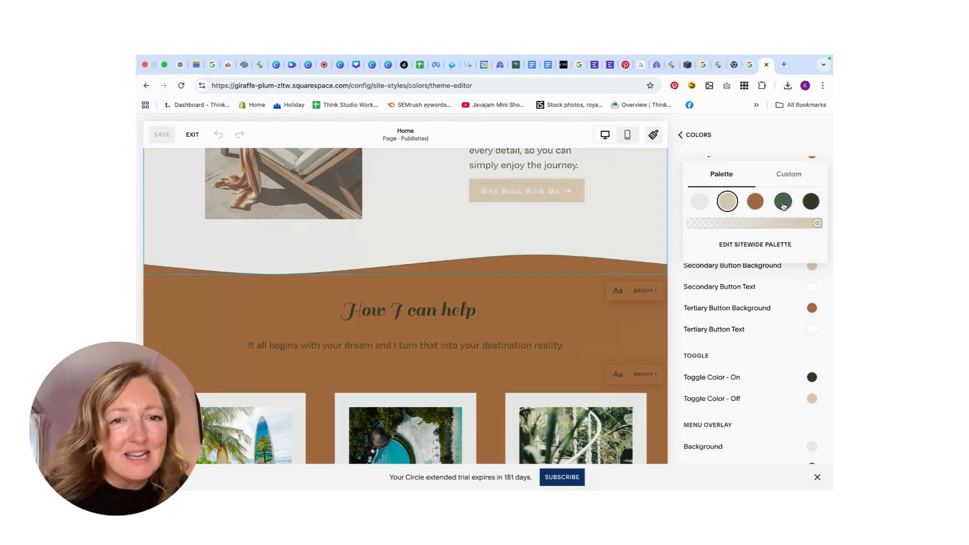
{"action": "left_click", "coordinate": [729, 203]}
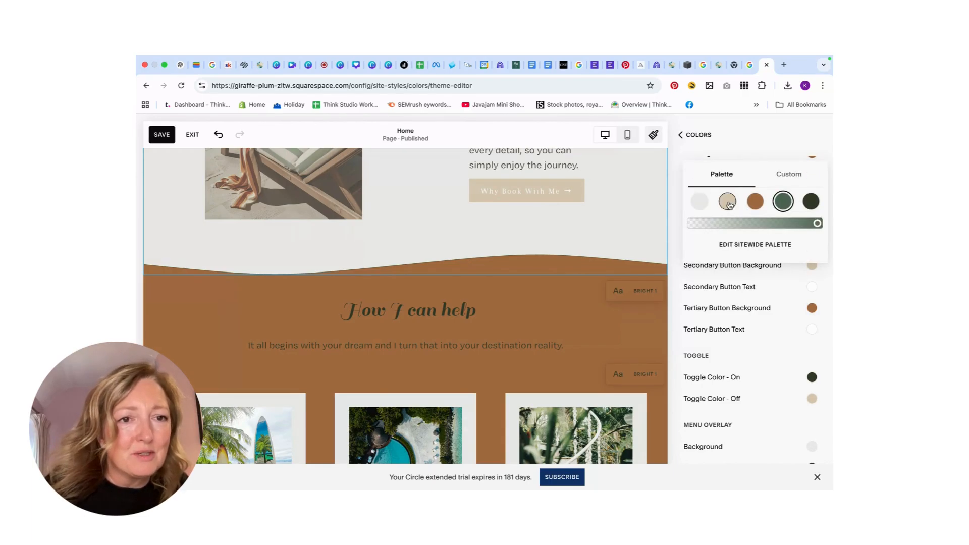
- Set the Lightest 2 theme's secondary button background to the green palette color and save the page
{"action": "left_click", "coordinate": [813, 269]}
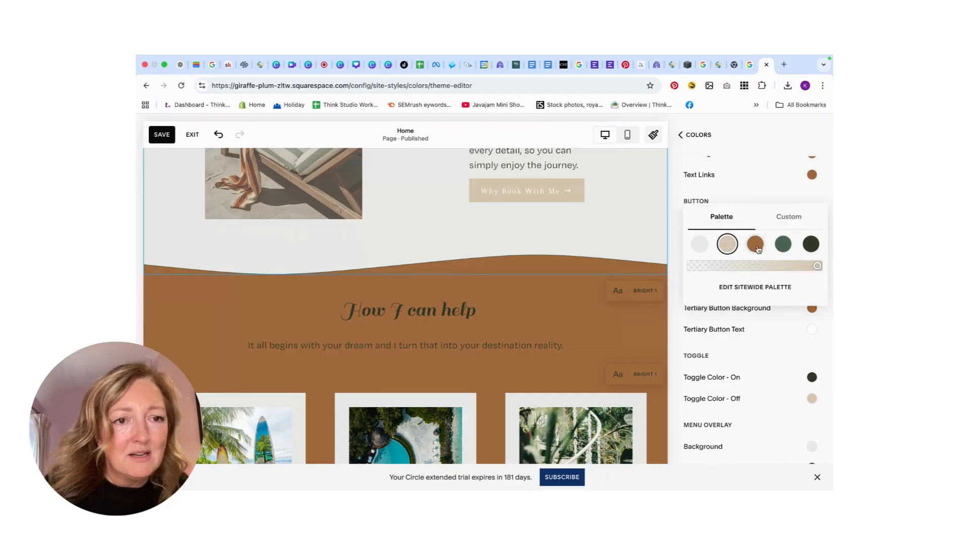
{"action": "left_click", "coordinate": [782, 245]}
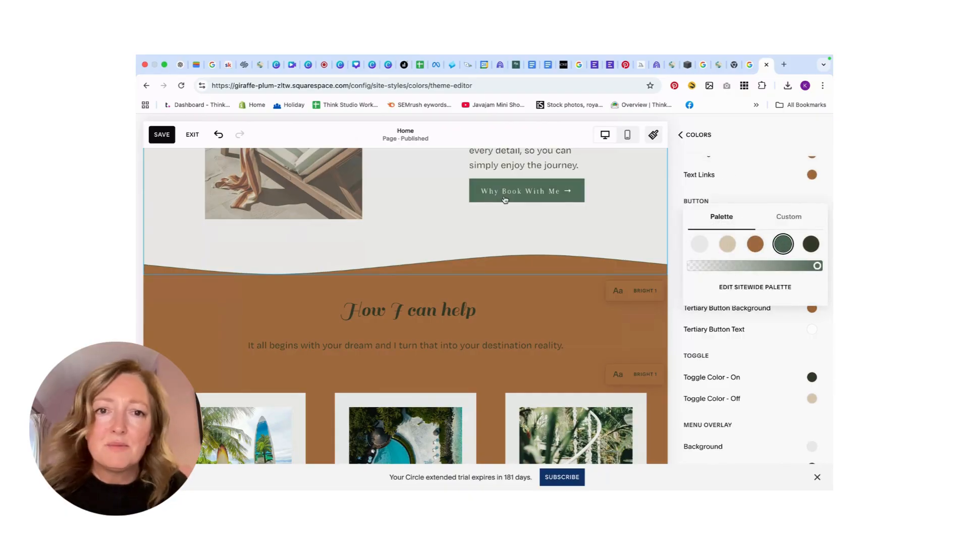
{"action": "left_click", "coordinate": [681, 135]}
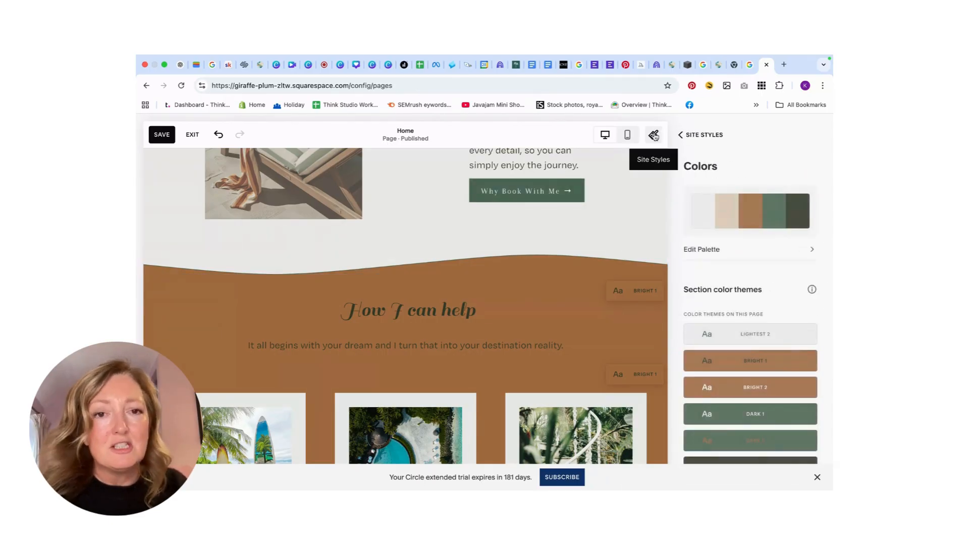
{"action": "left_click", "coordinate": [653, 135]}
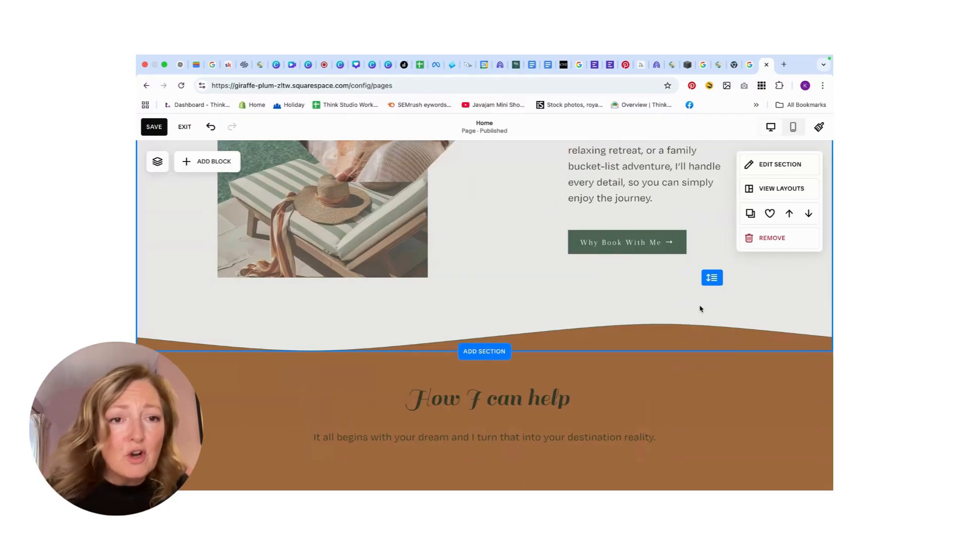
{"action": "scroll", "coordinate": [700, 309], "scroll_direction": "up", "scroll_amount": 5}
{"action": "scroll", "coordinate": [698, 306], "scroll_direction": "down", "scroll_amount": 2}
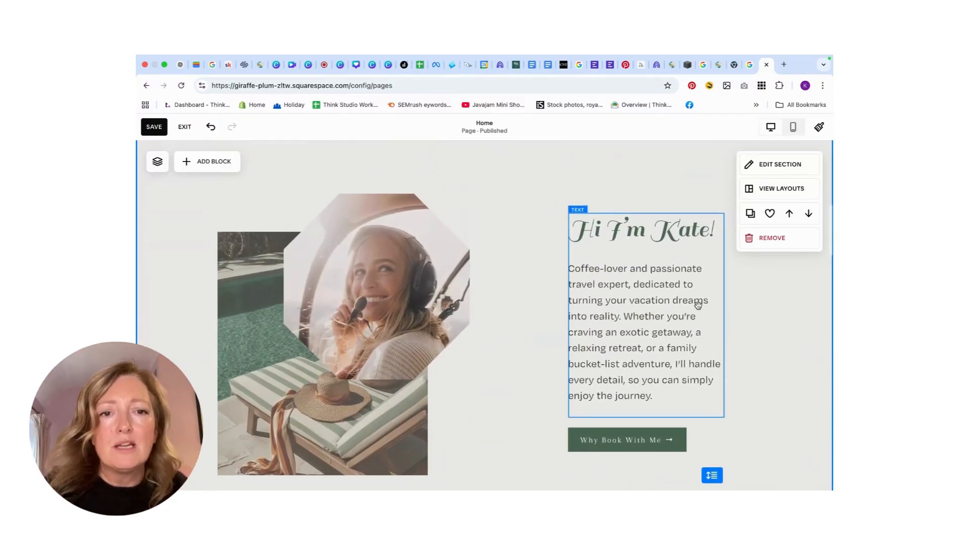
{"action": "left_click", "coordinate": [154, 127]}
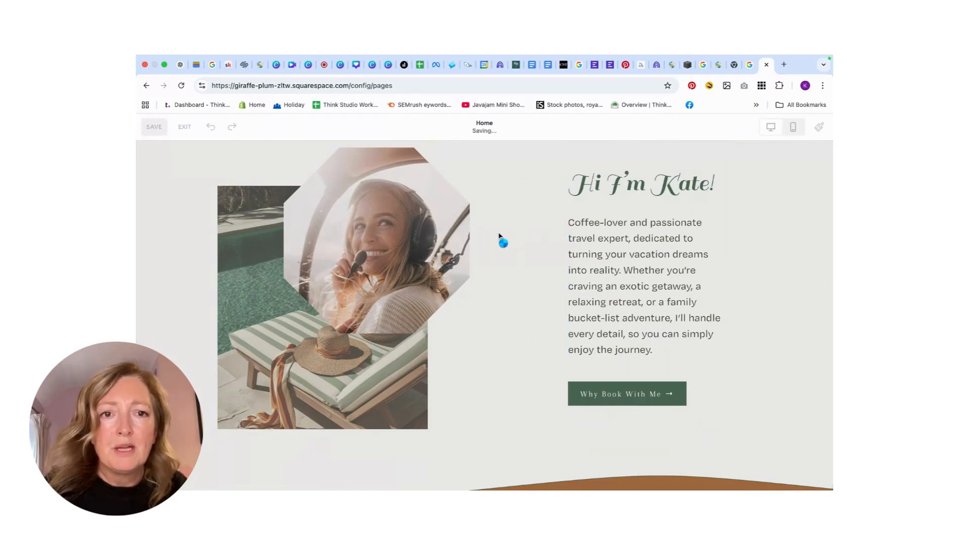
- Change the introduction section's bottom divider to the off-center pointed shape
{"action": "scroll", "coordinate": [808, 323], "scroll_direction": "up", "scroll_amount": 3}
{"action": "scroll", "coordinate": [832, 335], "scroll_direction": "up", "scroll_amount": 10}
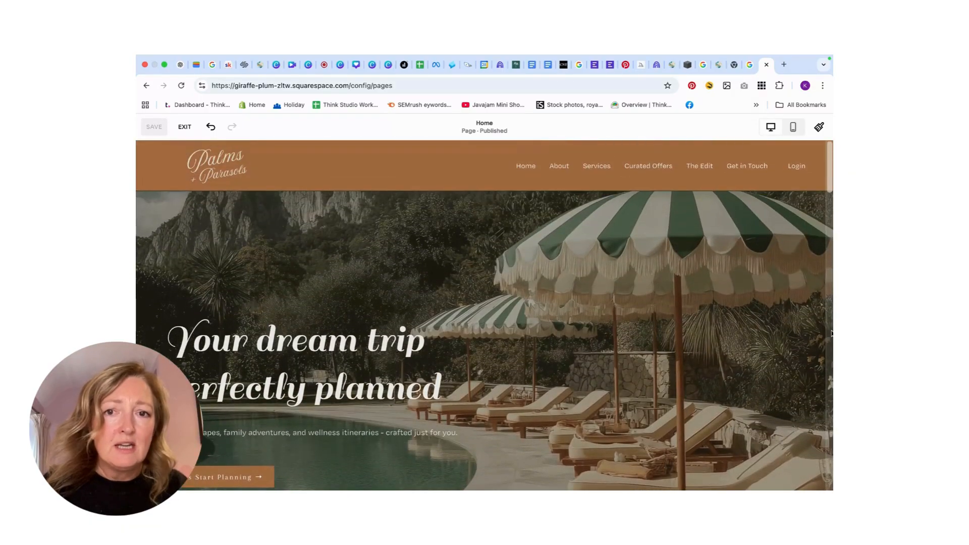
{"action": "scroll", "coordinate": [782, 393], "scroll_direction": "down", "scroll_amount": 8}
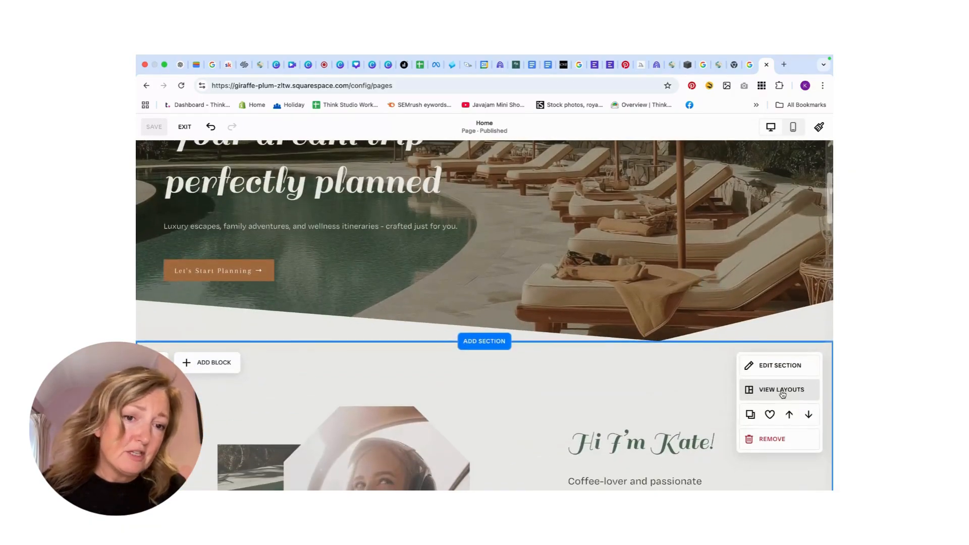
{"action": "scroll", "coordinate": [640, 418], "scroll_direction": "down", "scroll_amount": 2}
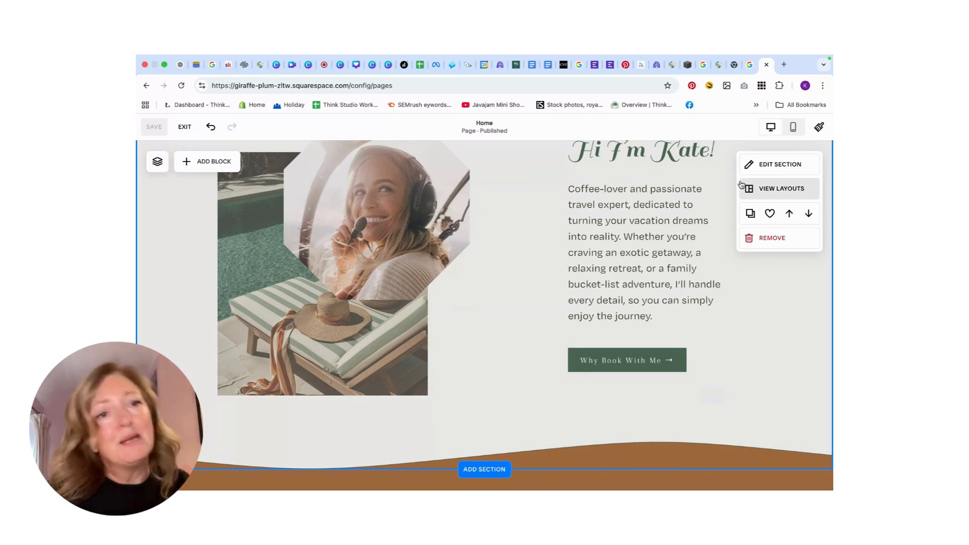
{"action": "left_click", "coordinate": [771, 165]}
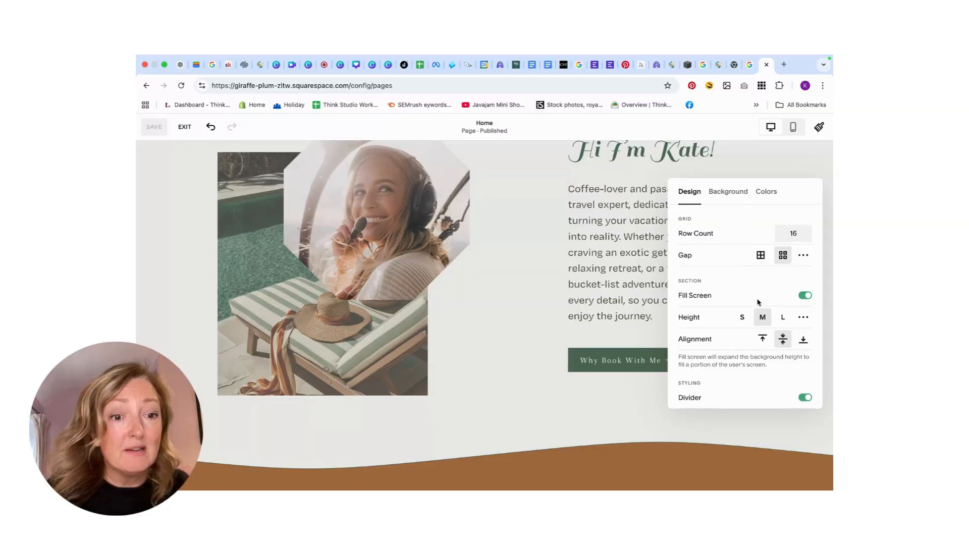
{"action": "scroll", "coordinate": [757, 302], "scroll_direction": "down", "scroll_amount": 5}
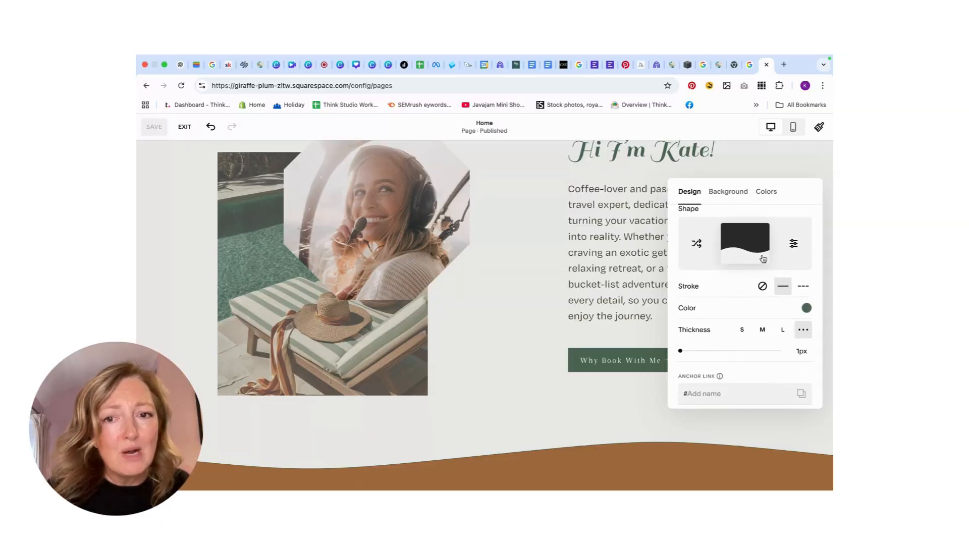
{"action": "scroll", "coordinate": [364, 217], "scroll_direction": "up", "scroll_amount": 3}
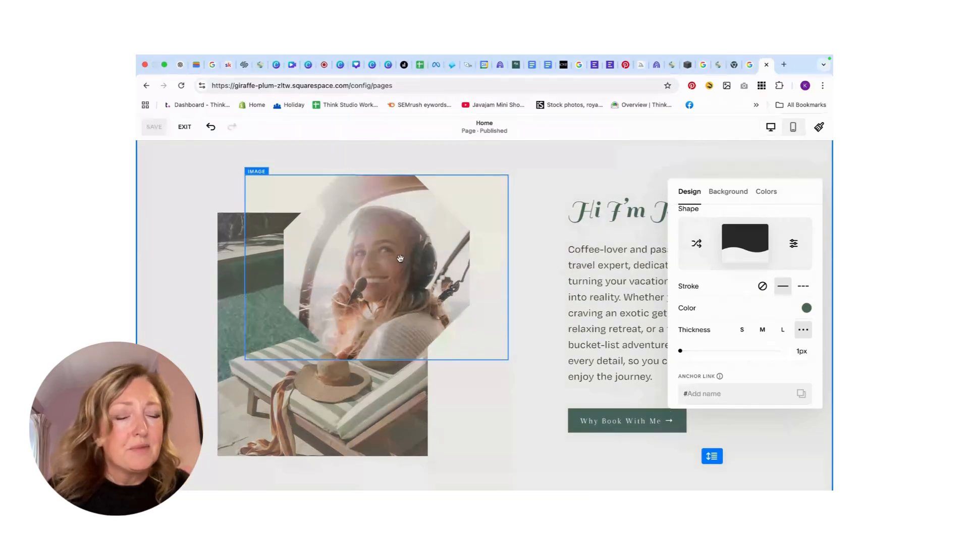
{"action": "left_click", "coordinate": [765, 253]}
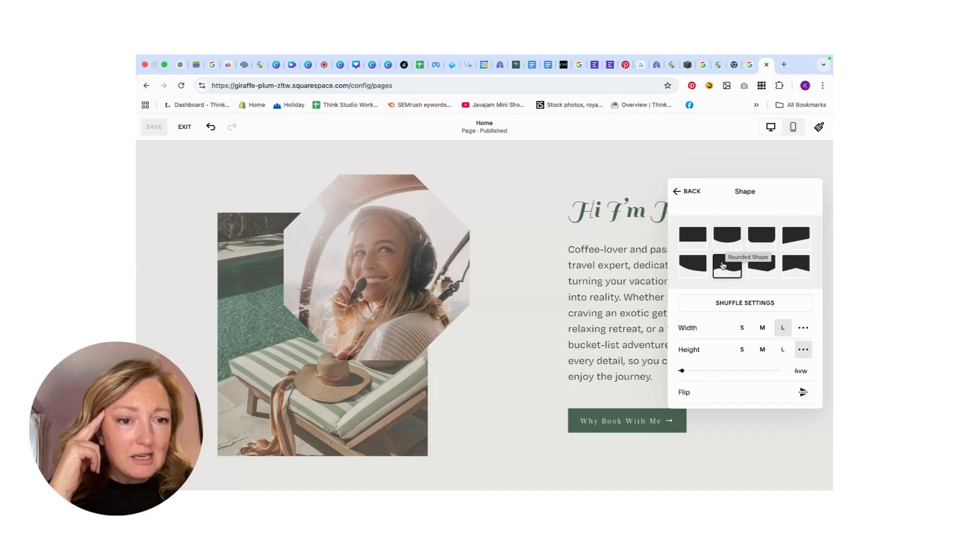
{"action": "left_click", "coordinate": [760, 268]}
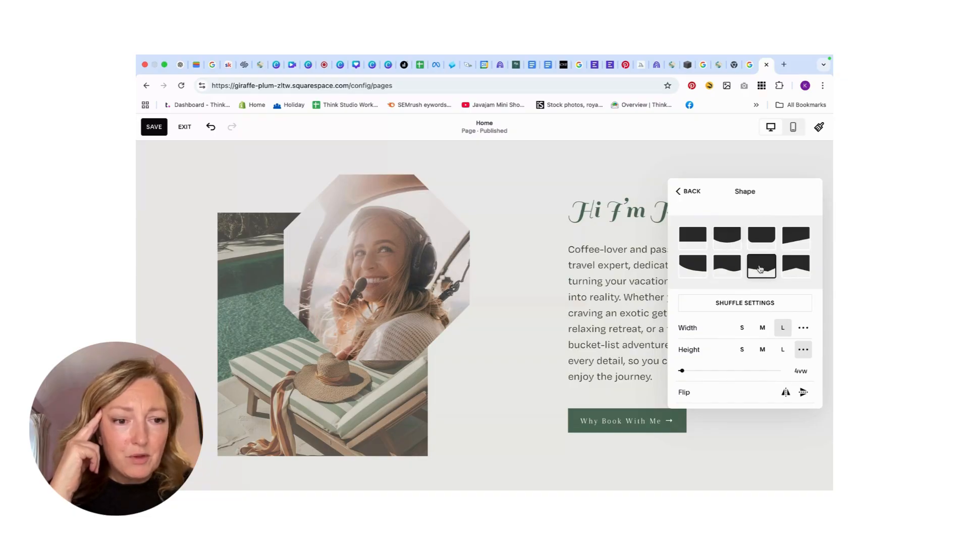
- Compare the introduction section's divider with the angled divider below the hero banner
{"action": "scroll", "coordinate": [532, 353], "scroll_direction": "down", "scroll_amount": 3}
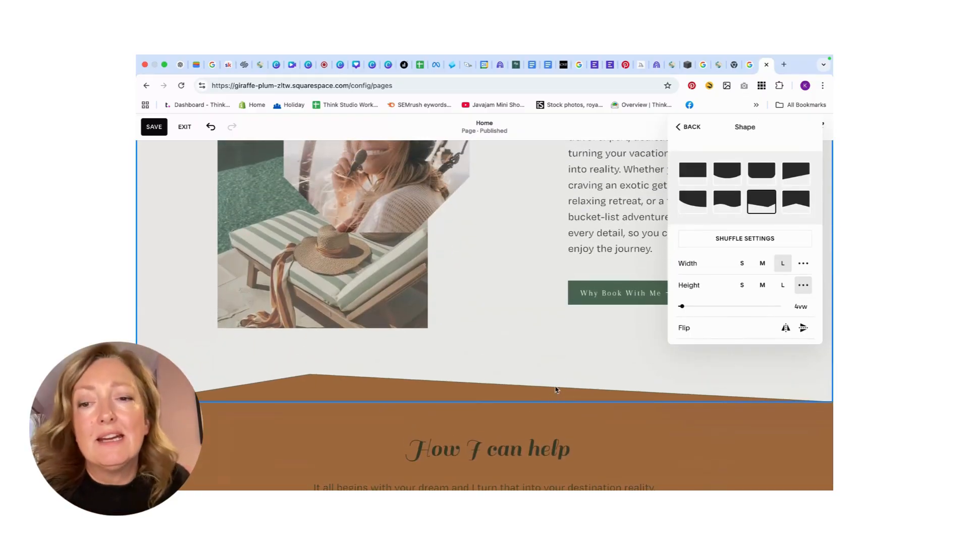
{"action": "scroll", "coordinate": [556, 387], "scroll_direction": "up", "scroll_amount": 4}
{"action": "scroll", "coordinate": [556, 387], "scroll_direction": "up", "scroll_amount": 4}
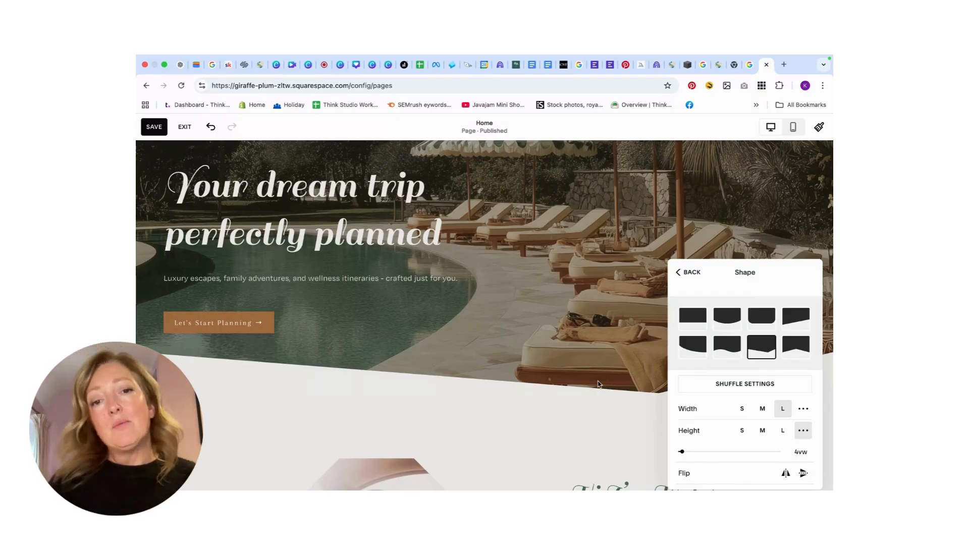
{"action": "scroll", "coordinate": [598, 382], "scroll_direction": "down", "scroll_amount": 10}
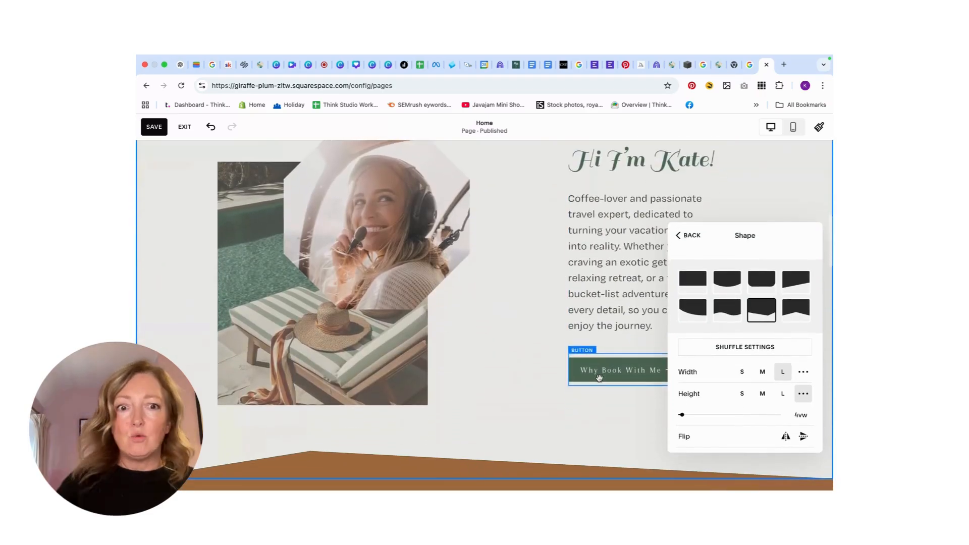
{"action": "scroll", "coordinate": [599, 378], "scroll_direction": "down", "scroll_amount": 5}
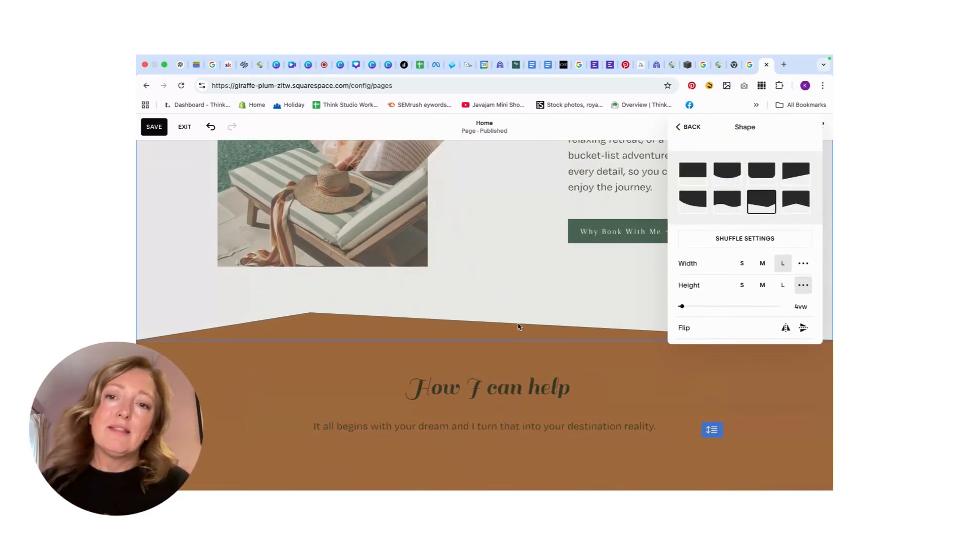
{"action": "scroll", "coordinate": [520, 330], "scroll_direction": "up", "scroll_amount": 7}
{"action": "scroll", "coordinate": [540, 334], "scroll_direction": "down", "scroll_amount": 7}
{"action": "scroll", "coordinate": [539, 334], "scroll_direction": "down", "scroll_amount": 1}
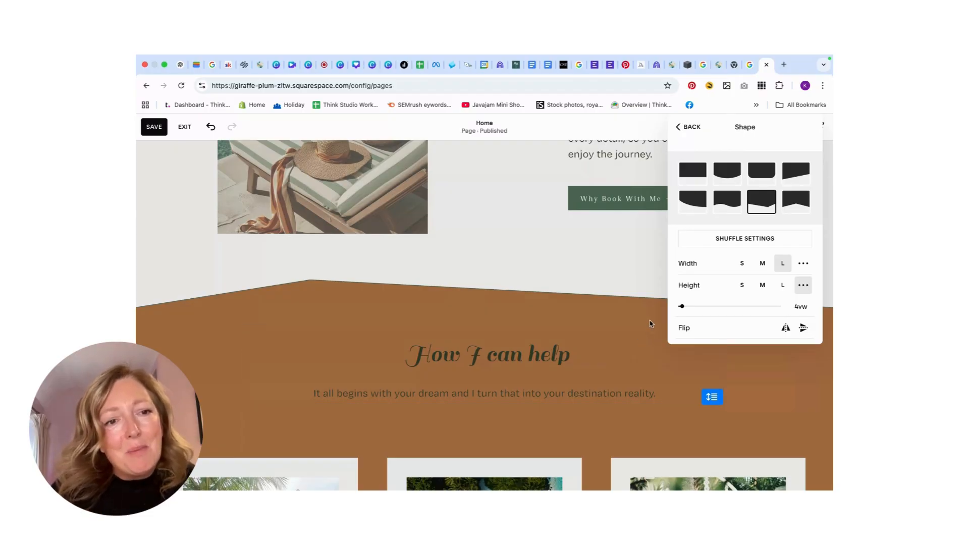
- Try flipping the introduction section's divider shape horizontally and vertically
{"action": "left_click", "coordinate": [787, 328]}
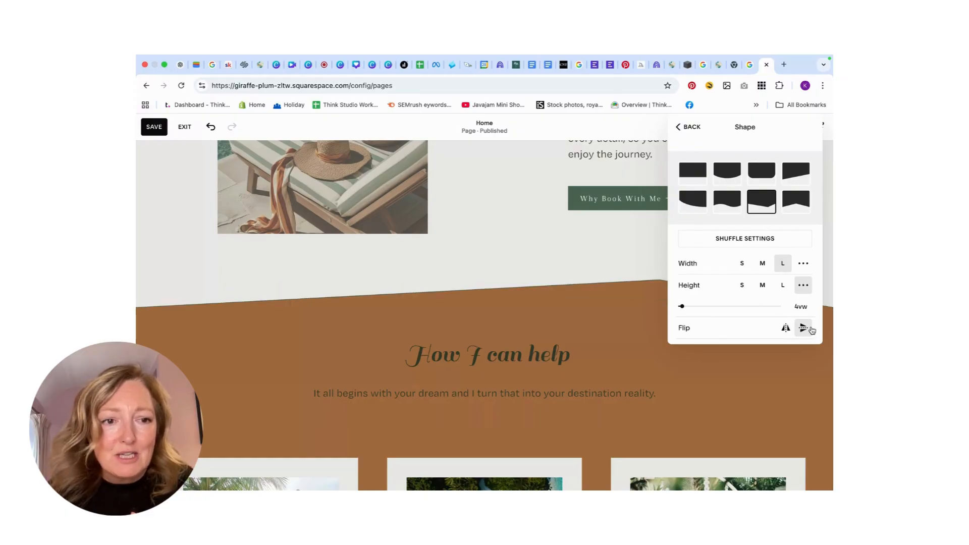
{"action": "left_click", "coordinate": [804, 328]}
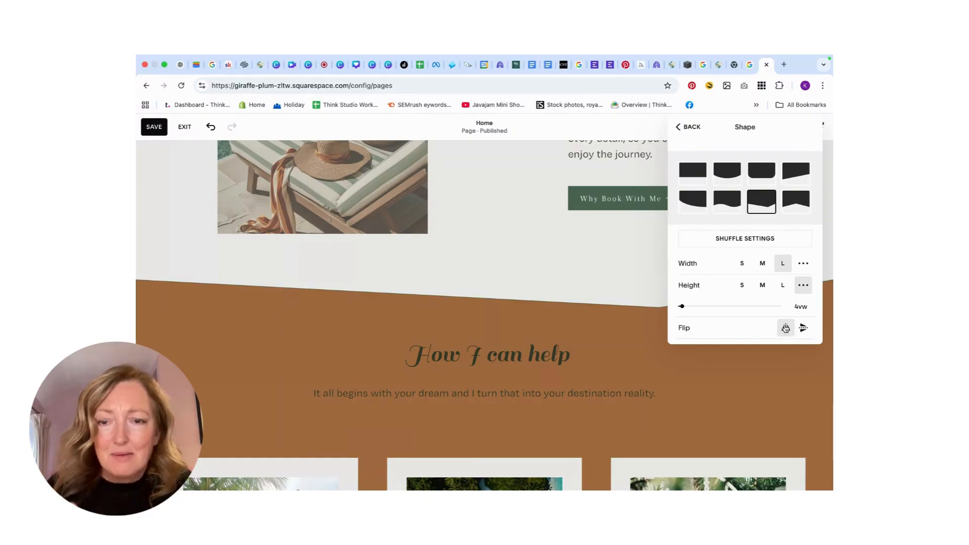
{"action": "scroll", "coordinate": [653, 364], "scroll_direction": "up", "scroll_amount": 1}
{"action": "scroll", "coordinate": [653, 364], "scroll_direction": "up", "scroll_amount": 2}
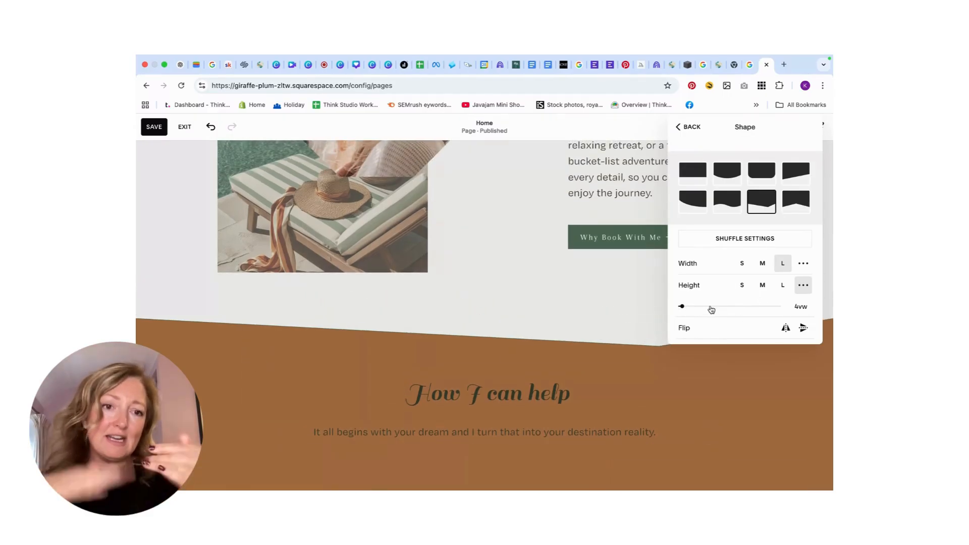
{"action": "scroll", "coordinate": [716, 312], "scroll_direction": "down", "scroll_amount": 2}
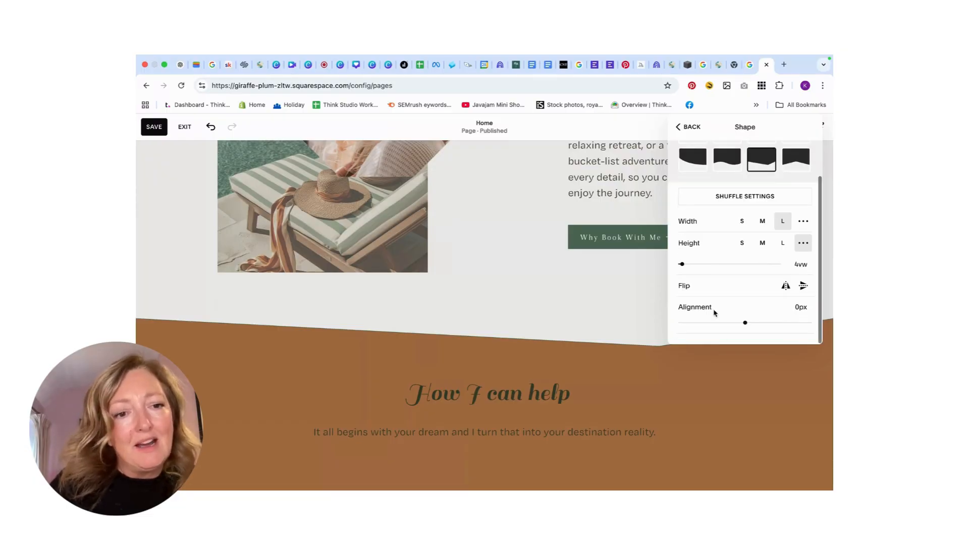
{"action": "left_click", "coordinate": [786, 287]}
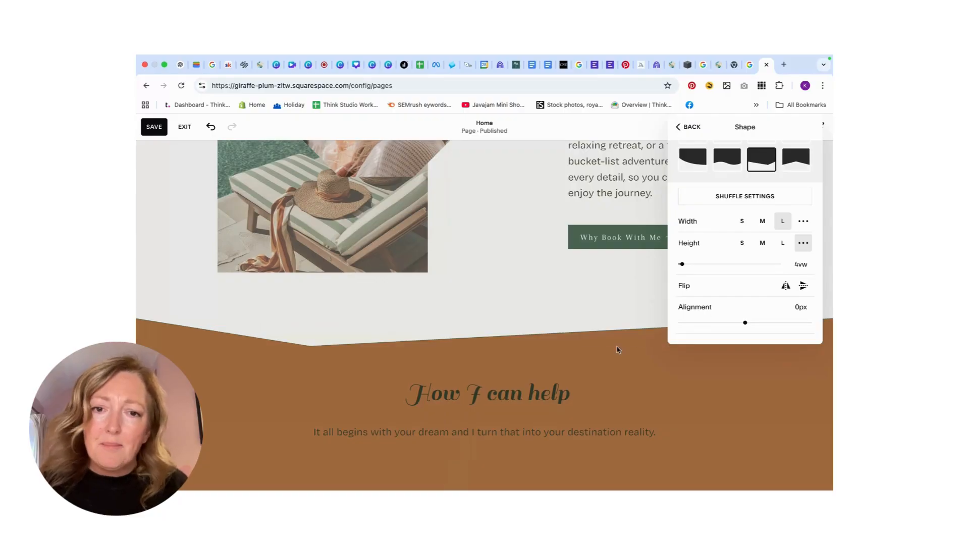
{"action": "scroll", "coordinate": [595, 372], "scroll_direction": "up", "scroll_amount": 5}
{"action": "scroll", "coordinate": [595, 372], "scroll_direction": "down", "scroll_amount": 2}
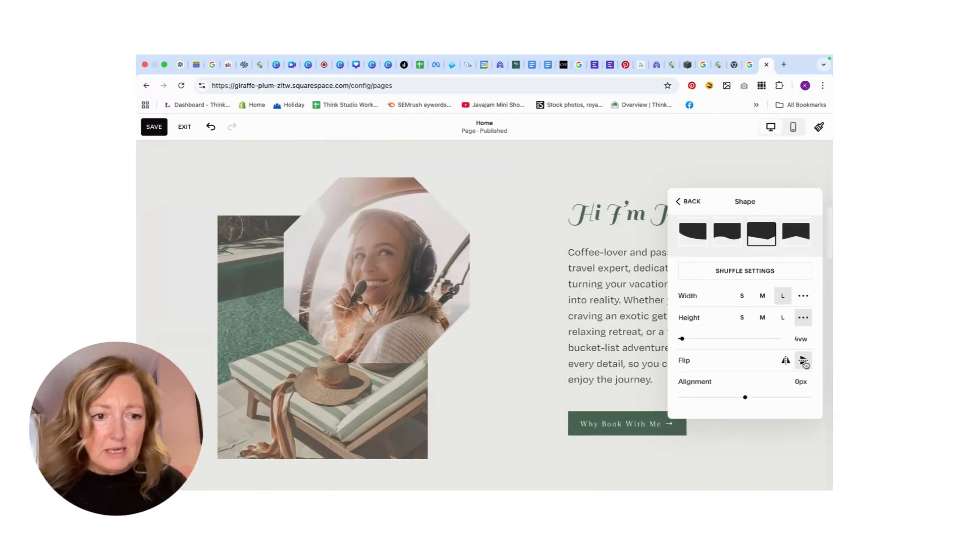
{"action": "scroll", "coordinate": [488, 356], "scroll_direction": "down", "scroll_amount": 4}
{"action": "scroll", "coordinate": [488, 356], "scroll_direction": "down", "scroll_amount": 2}
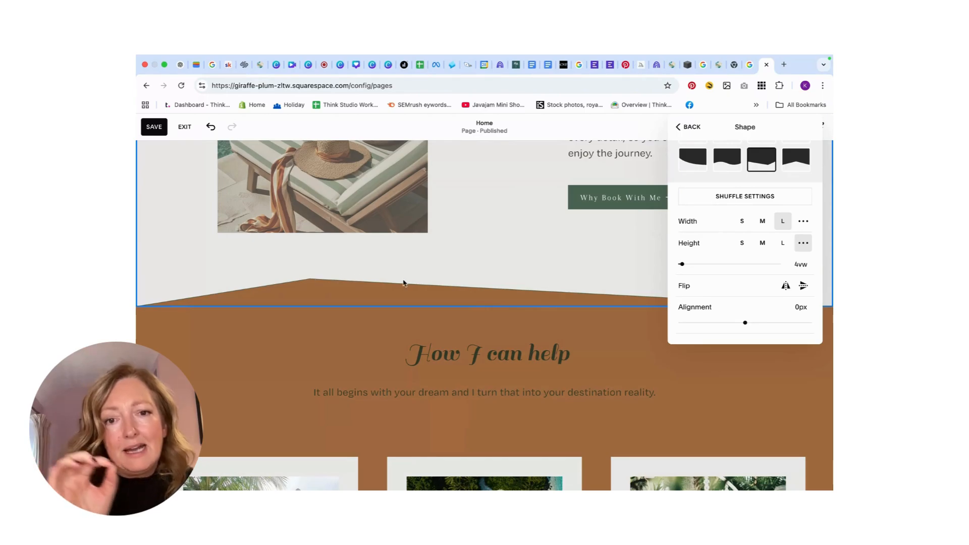
- Remove the stroke from the introduction section's divider and save the page
{"action": "scroll", "coordinate": [704, 236], "scroll_direction": "up", "scroll_amount": 2}
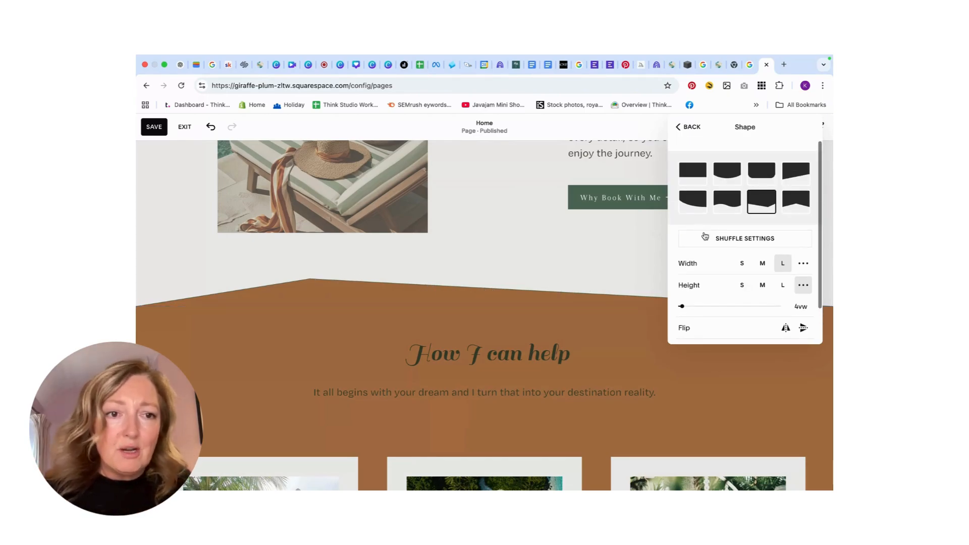
{"action": "left_click", "coordinate": [678, 127]}
{"action": "scroll", "coordinate": [716, 250], "scroll_direction": "down", "scroll_amount": 2}
{"action": "scroll", "coordinate": [717, 250], "scroll_direction": "down", "scroll_amount": 2}
{"action": "left_click", "coordinate": [763, 264]}
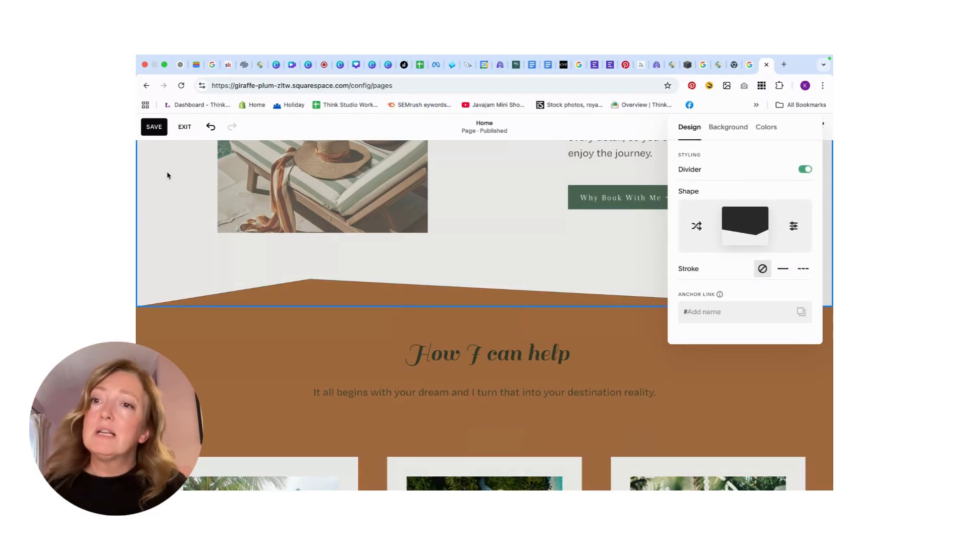
{"action": "left_click", "coordinate": [152, 127]}
{"action": "scroll", "coordinate": [661, 298], "scroll_direction": "up", "scroll_amount": 4}
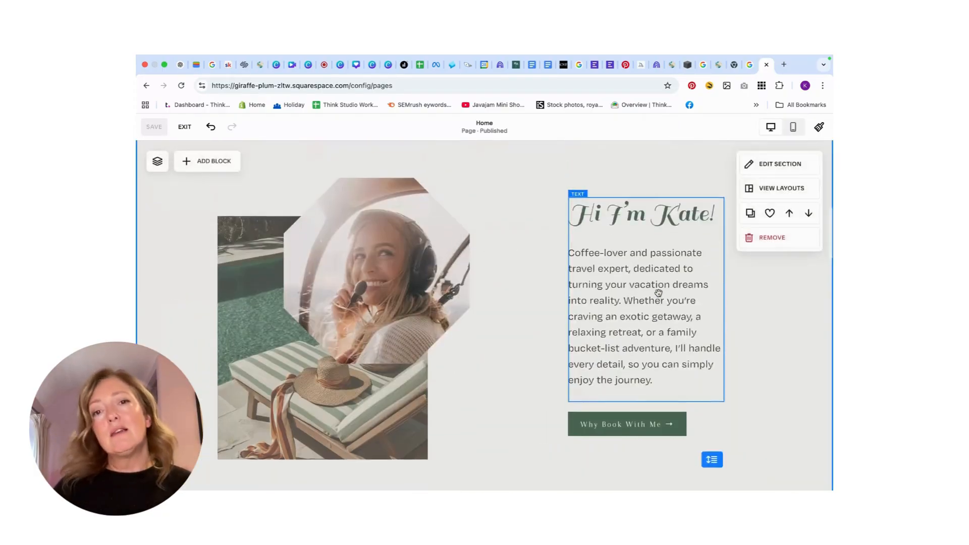
{"action": "scroll", "coordinate": [658, 293], "scroll_direction": "up", "scroll_amount": 5}
{"action": "scroll", "coordinate": [659, 293], "scroll_direction": "down", "scroll_amount": 4}
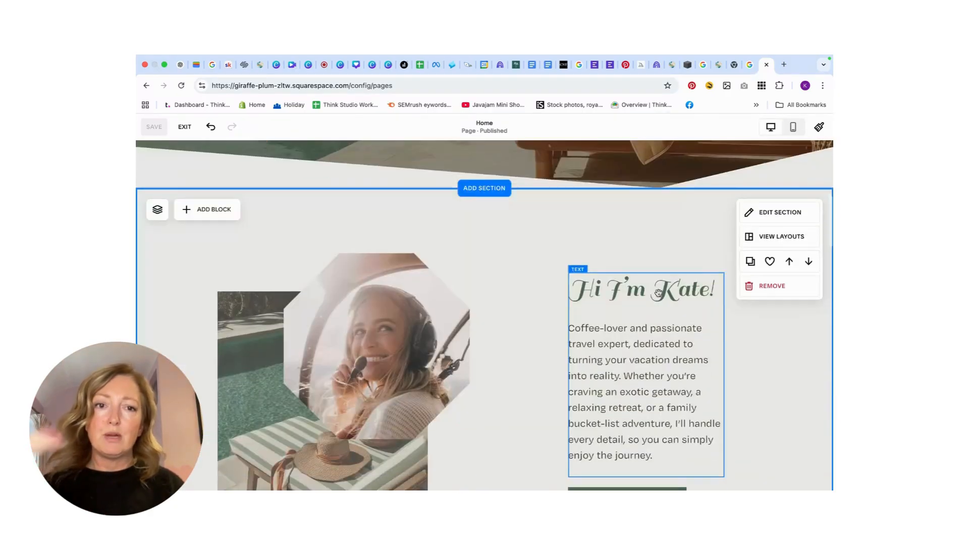
{"action": "scroll", "coordinate": [659, 293], "scroll_direction": "down", "scroll_amount": 10}
{"action": "scroll", "coordinate": [659, 297], "scroll_direction": "down", "scroll_amount": 1}
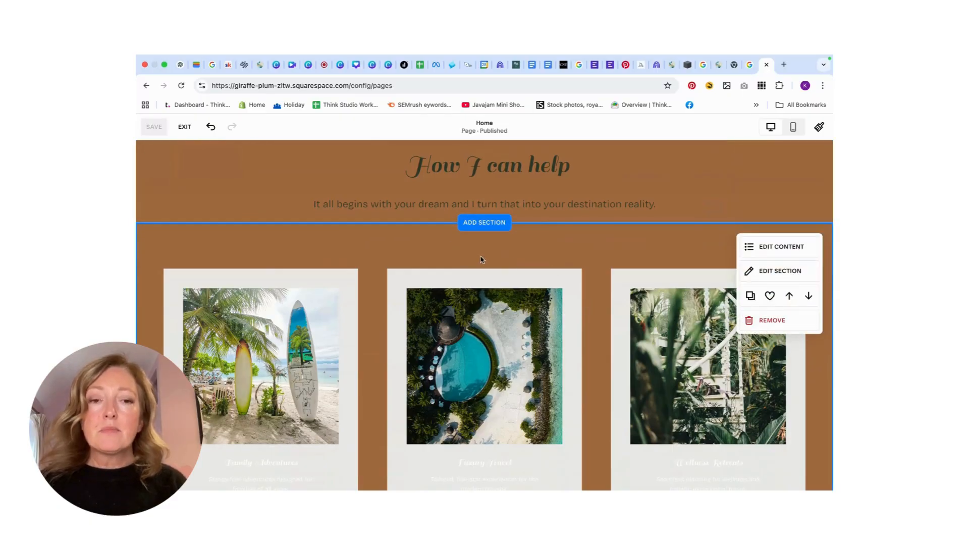
{"action": "scroll", "coordinate": [560, 255], "scroll_direction": "up", "scroll_amount": 3}
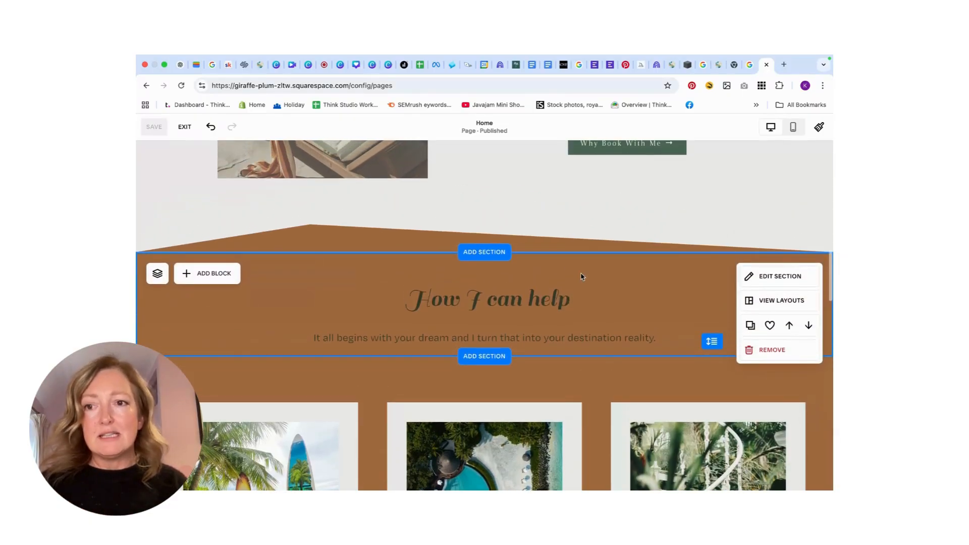
{"action": "left_click", "coordinate": [325, 64]}
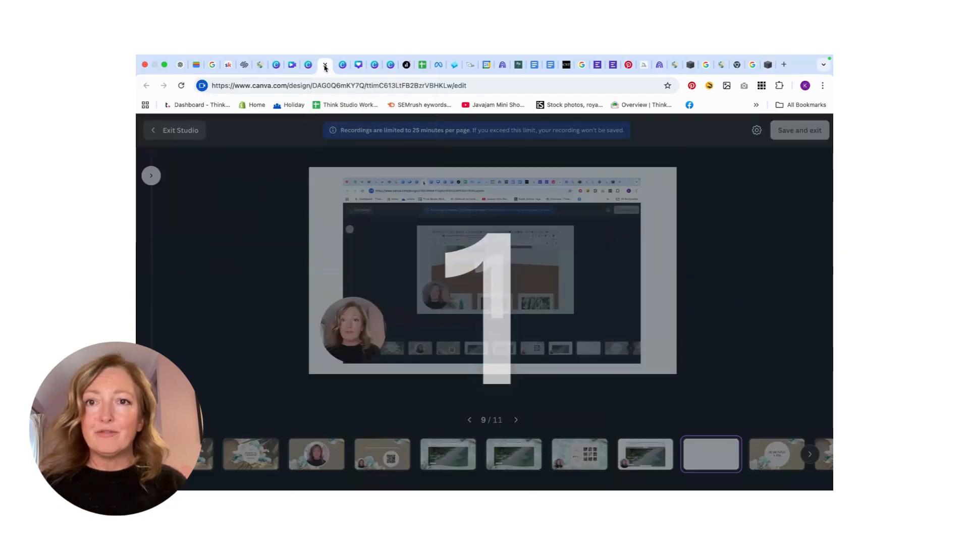
{"action": "left_click", "coordinate": [540, 382]}
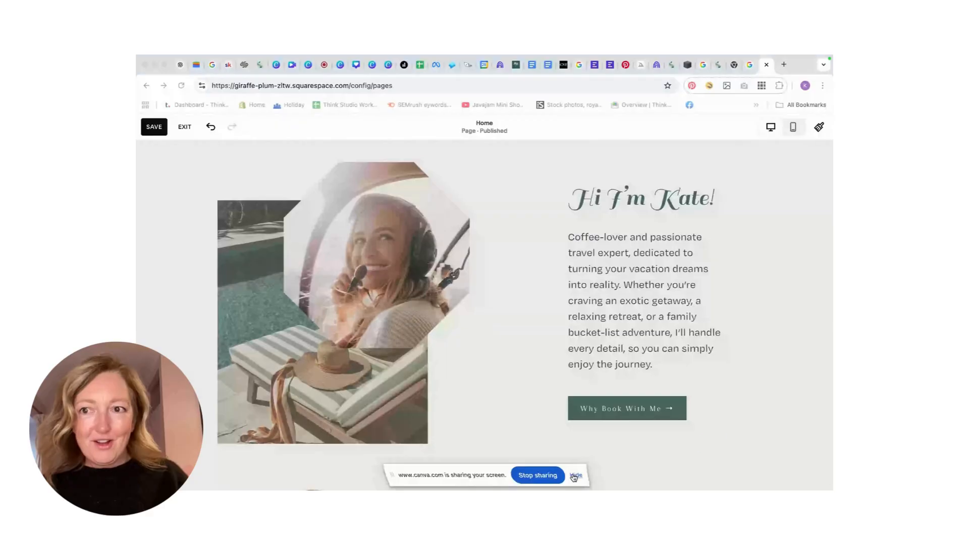
{"action": "left_click", "coordinate": [576, 475]}
- Compare the colors of the How I can help heading and service cards with the hero banner and introduction section
{"action": "scroll", "coordinate": [513, 297], "scroll_direction": "down", "scroll_amount": 5}
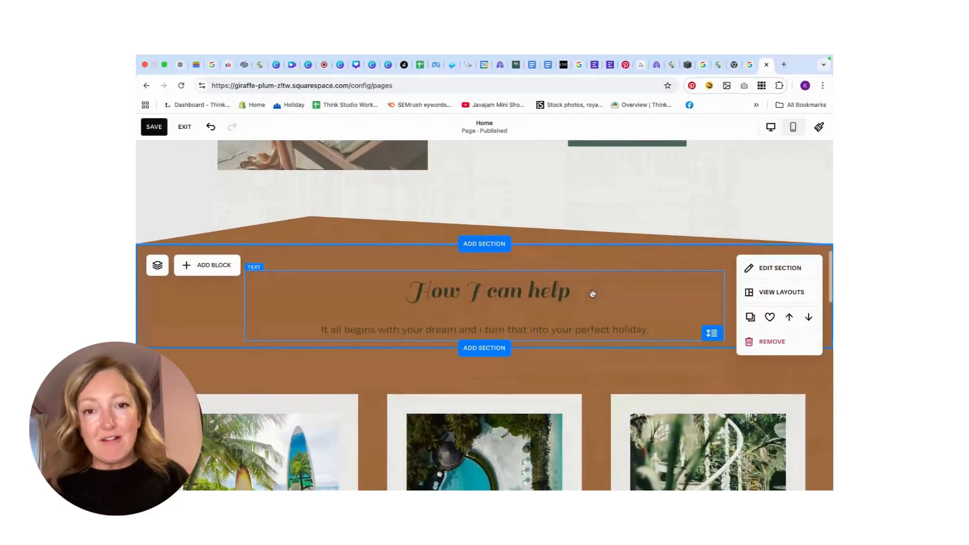
{"action": "scroll", "coordinate": [600, 308], "scroll_direction": "down", "scroll_amount": 3}
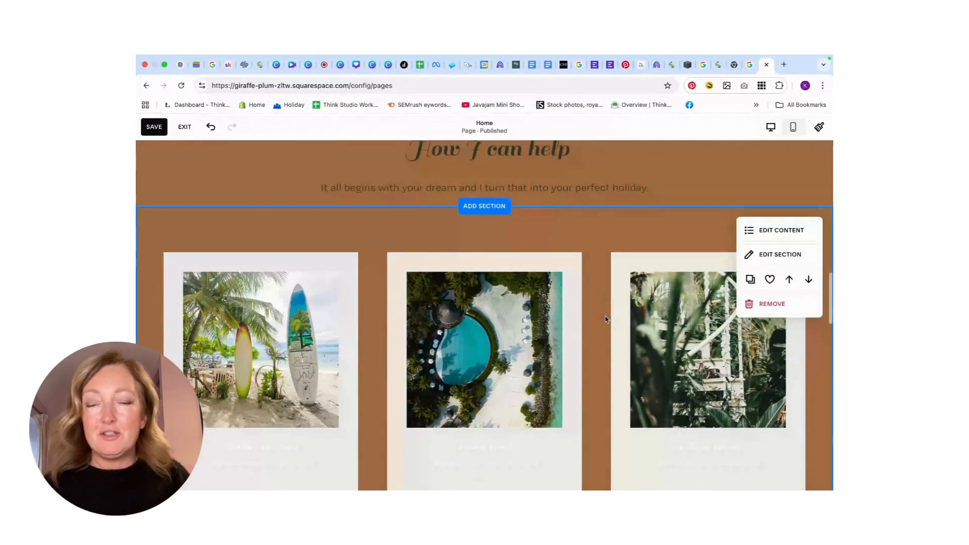
{"action": "scroll", "coordinate": [606, 318], "scroll_direction": "up", "scroll_amount": 1}
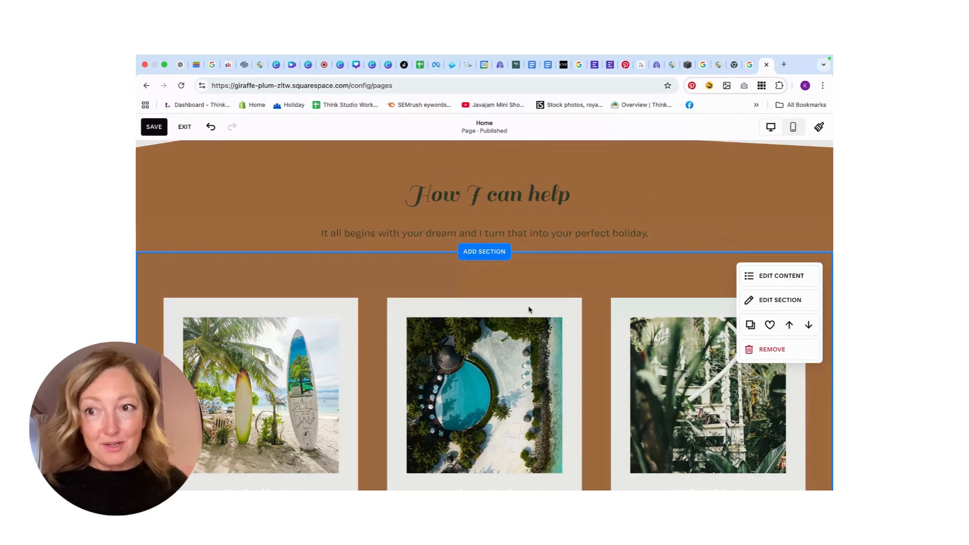
{"action": "scroll", "coordinate": [577, 277], "scroll_direction": "up", "scroll_amount": 2}
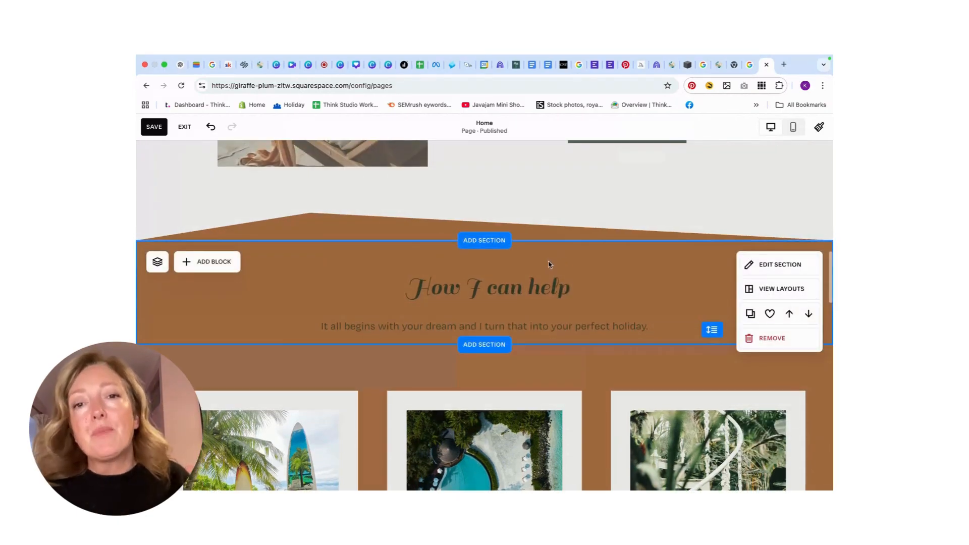
{"action": "scroll", "coordinate": [390, 256], "scroll_direction": "down", "scroll_amount": 5}
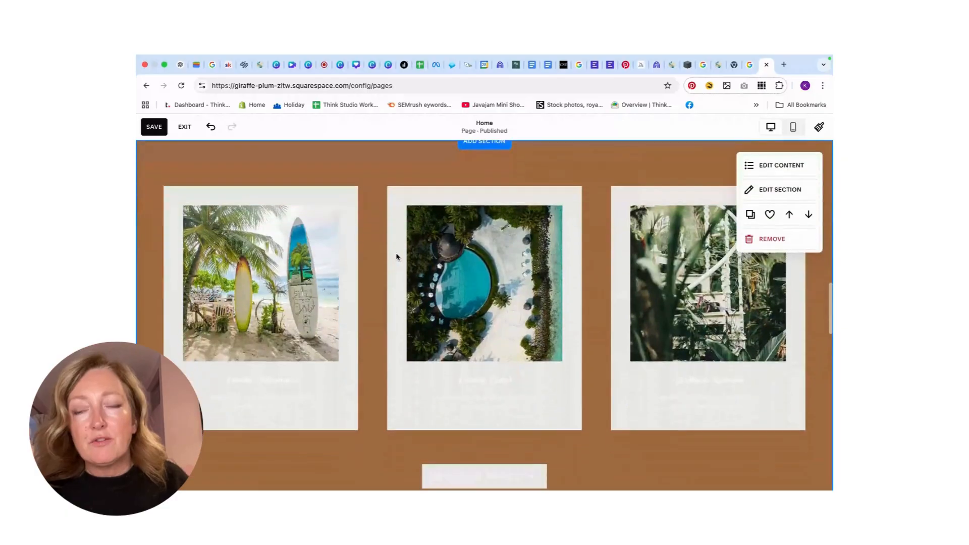
{"action": "scroll", "coordinate": [397, 257], "scroll_direction": "down", "scroll_amount": 1}
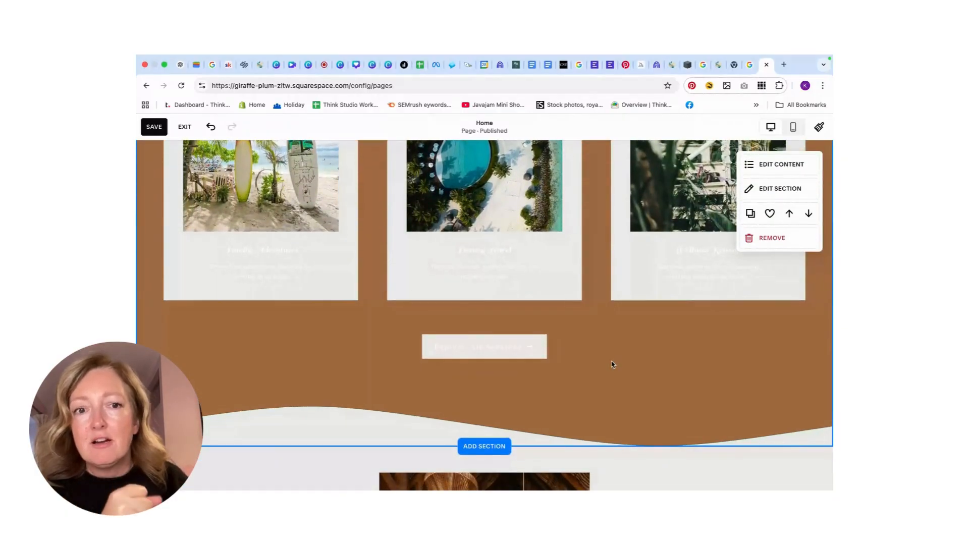
{"action": "scroll", "coordinate": [614, 362], "scroll_direction": "up", "scroll_amount": 6}
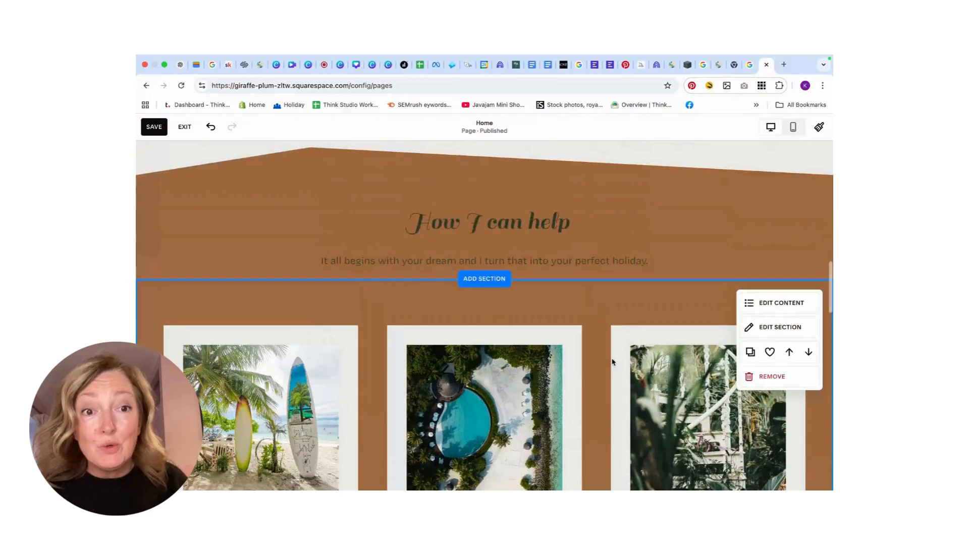
{"action": "scroll", "coordinate": [614, 362], "scroll_direction": "up", "scroll_amount": 10}
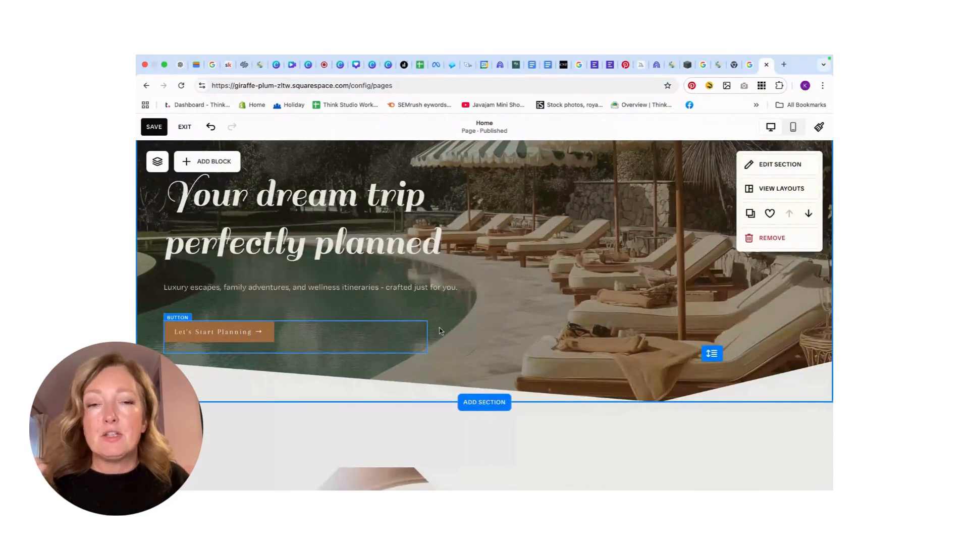
{"action": "scroll", "coordinate": [470, 327], "scroll_direction": "down", "scroll_amount": 2}
{"action": "scroll", "coordinate": [470, 327], "scroll_direction": "down", "scroll_amount": 8}
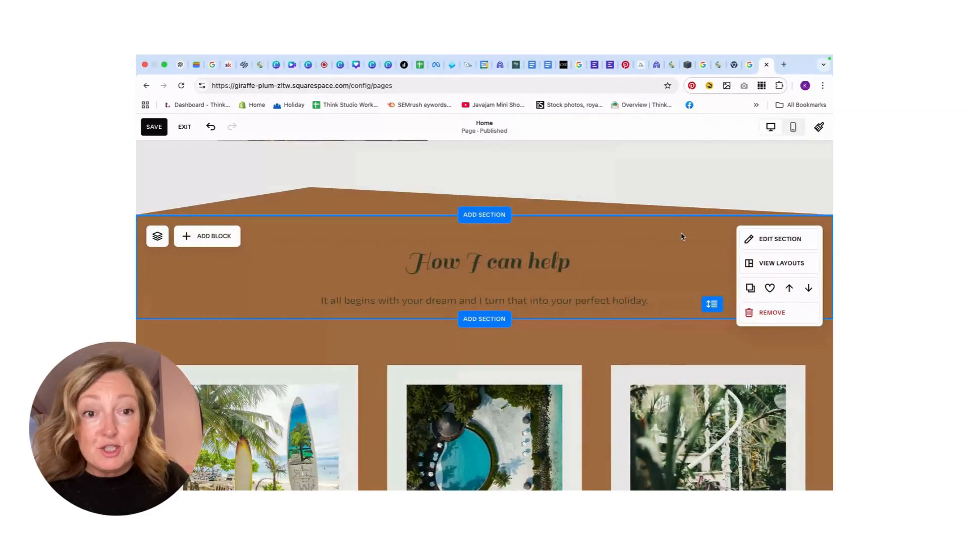
- Try the Light 1 color theme on the How I can help heading section and compare it with the introduction section
{"action": "left_click", "coordinate": [752, 238]}
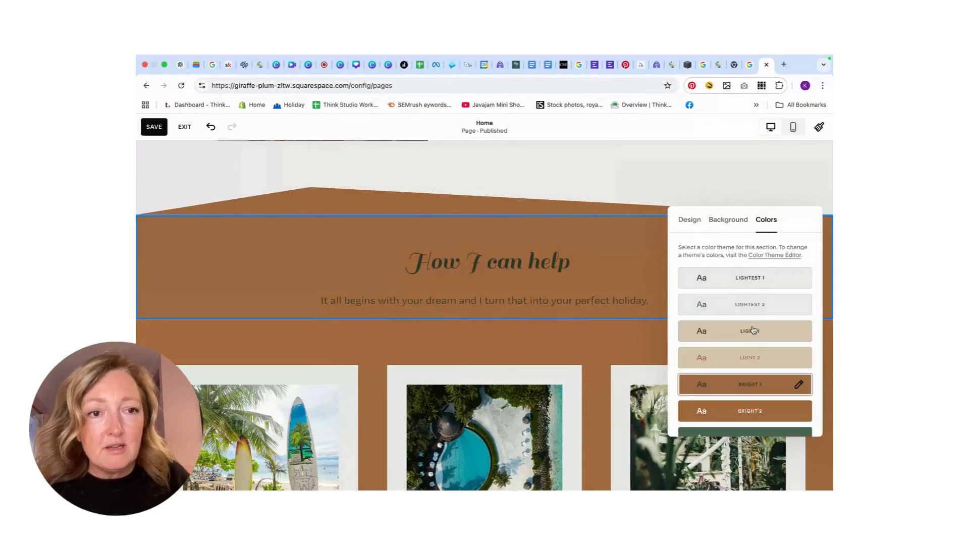
{"action": "left_click", "coordinate": [756, 333]}
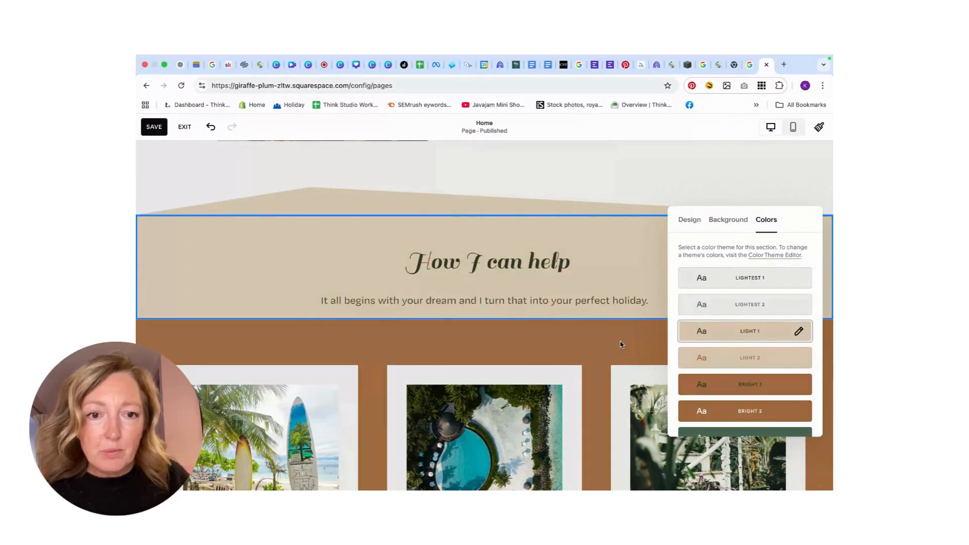
{"action": "scroll", "coordinate": [640, 270], "scroll_direction": "up", "scroll_amount": 6}
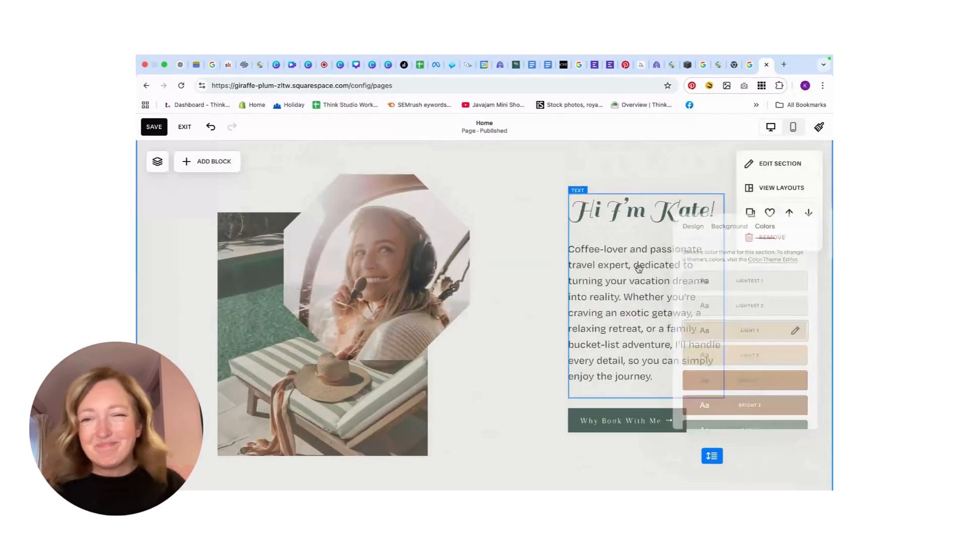
{"action": "scroll", "coordinate": [639, 270], "scroll_direction": "down", "scroll_amount": 5}
{"action": "scroll", "coordinate": [639, 269], "scroll_direction": "down", "scroll_amount": 2}
- Apply the Dark 1 color theme to the How I can help heading section
{"action": "mouse_move", "coordinate": [649, 232]}
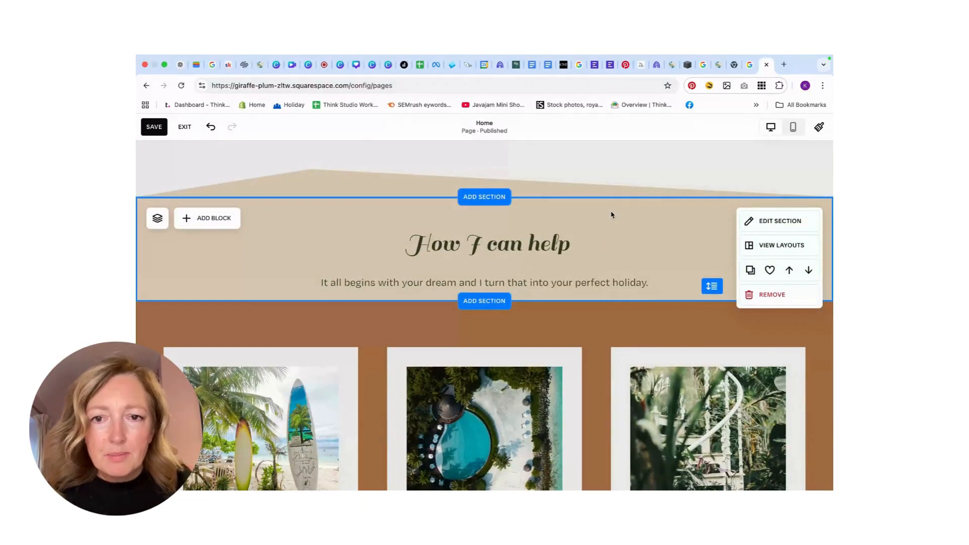
{"action": "left_click", "coordinate": [760, 222]}
{"action": "left_click", "coordinate": [767, 201]}
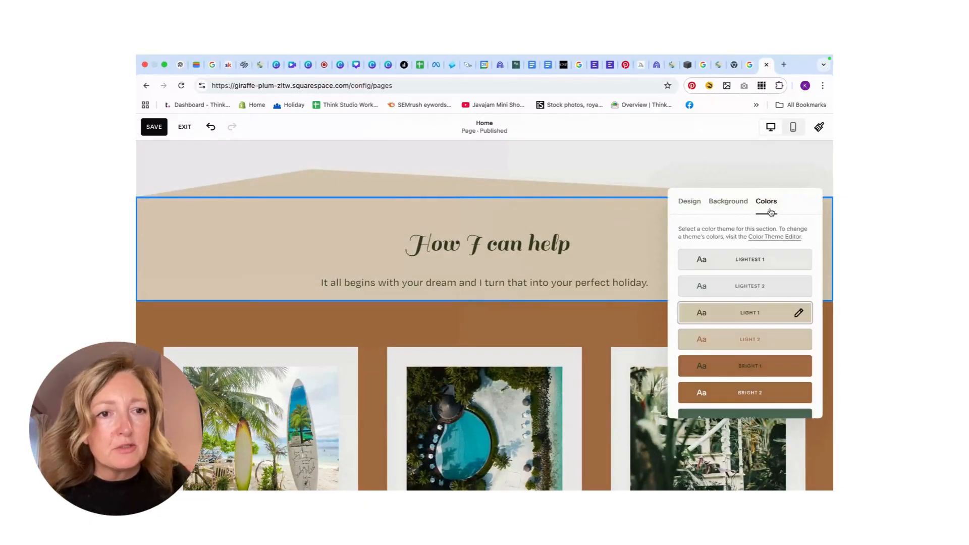
{"action": "scroll", "coordinate": [738, 392], "scroll_direction": "down", "scroll_amount": 3}
{"action": "left_click", "coordinate": [737, 329]}
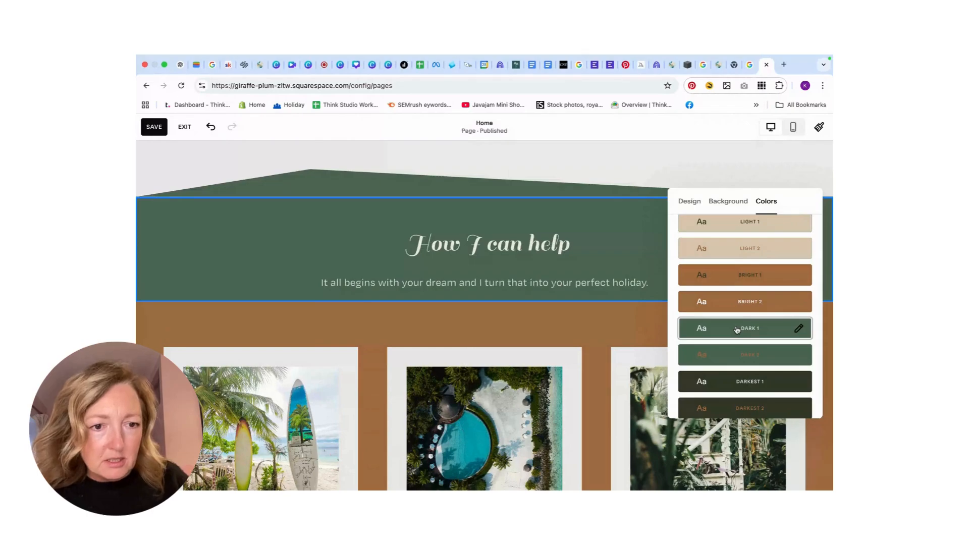
{"action": "left_click", "coordinate": [605, 328]}
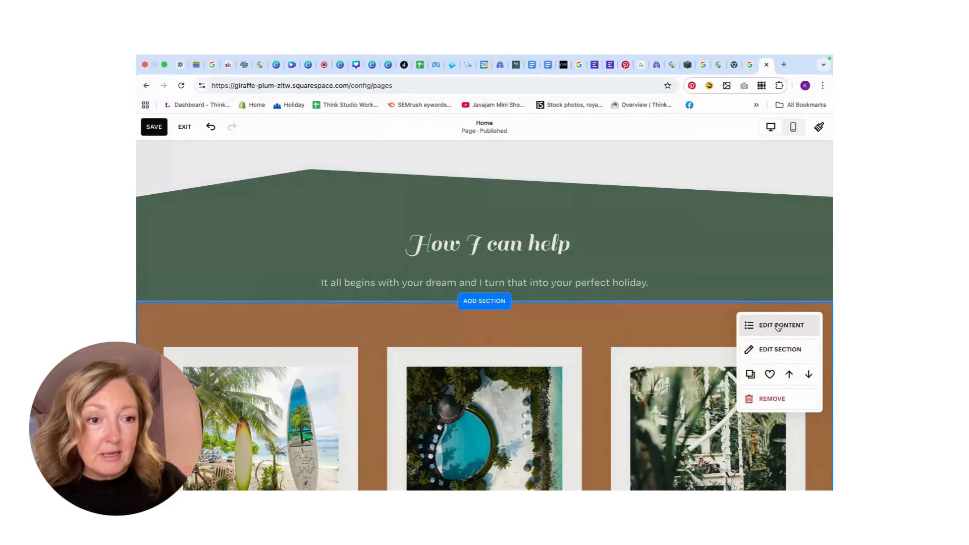
- Apply the Dark 1 color theme to the service cards section below the How I can help heading
{"action": "left_click", "coordinate": [767, 349]}
{"action": "scroll", "coordinate": [750, 395], "scroll_direction": "down", "scroll_amount": 3}
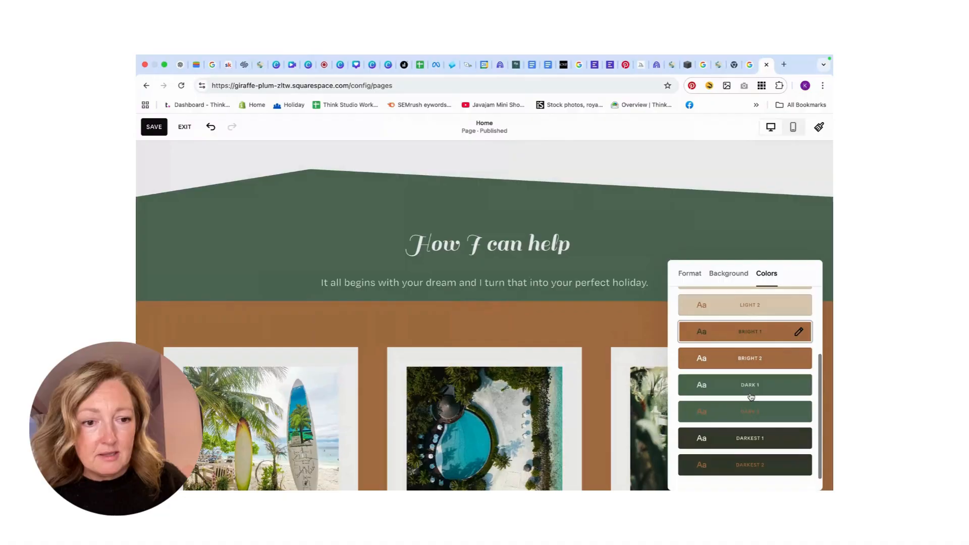
{"action": "left_click", "coordinate": [742, 386]}
{"action": "scroll", "coordinate": [601, 335], "scroll_direction": "down", "scroll_amount": 5}
{"action": "scroll", "coordinate": [596, 333], "scroll_direction": "up", "scroll_amount": 2}
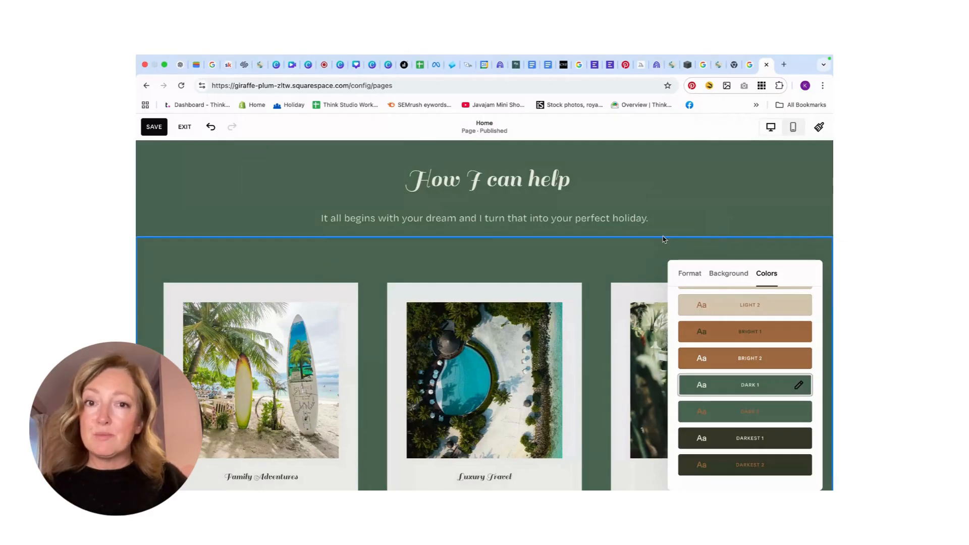
- Replace "perfect holiday." with "dream trip." in the sentence under the How I can help heading
{"action": "left_click", "coordinate": [627, 221]}
{"action": "left_click", "coordinate": [576, 219]}
{"action": "left_click_drag", "start_coordinate": [576, 219], "coordinate": [648, 218]}
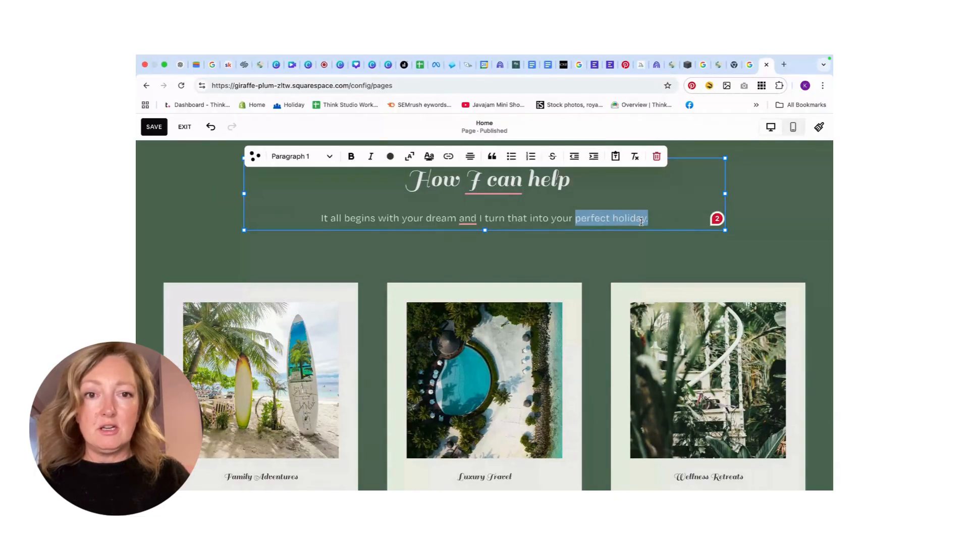
{"action": "type", "text": "dream "}
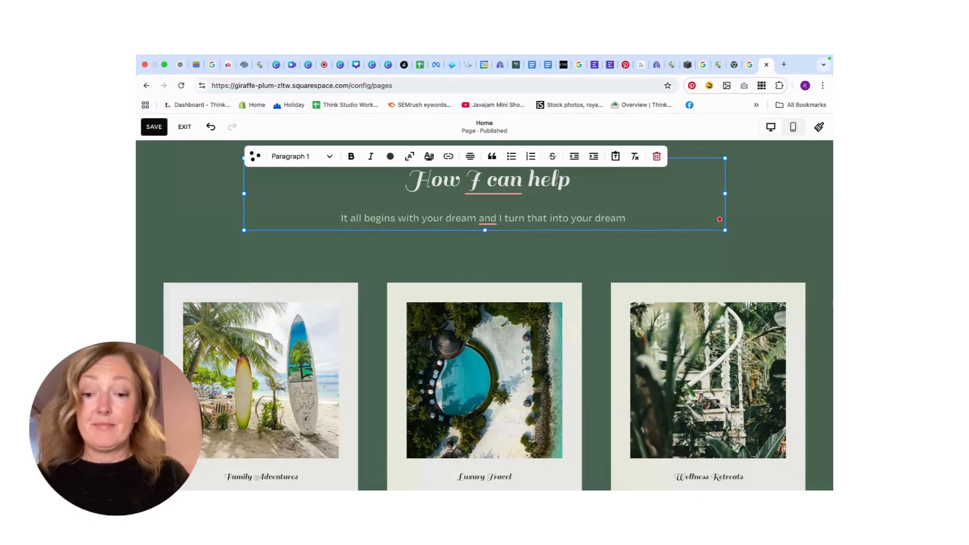
{"action": "type", "text": "trip."}
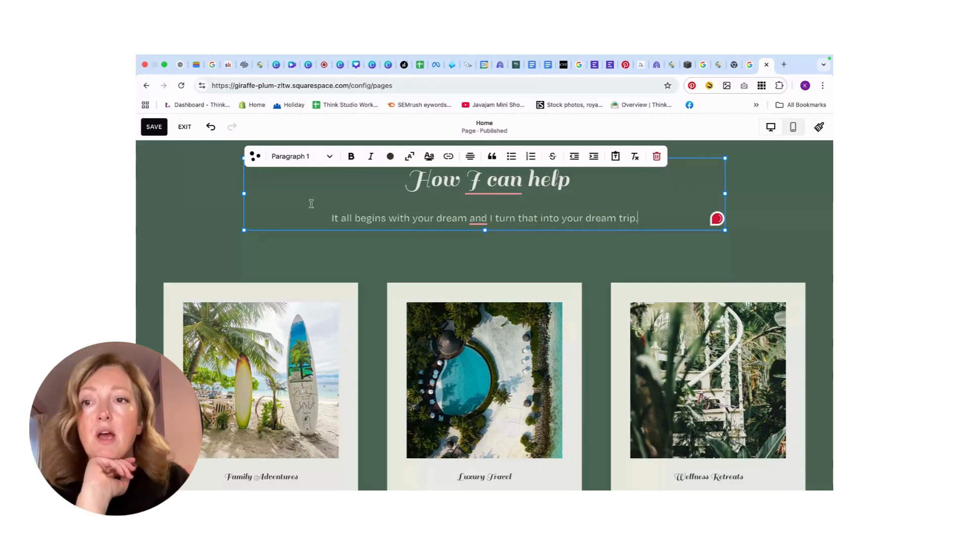
{"action": "left_click", "coordinate": [218, 219]}
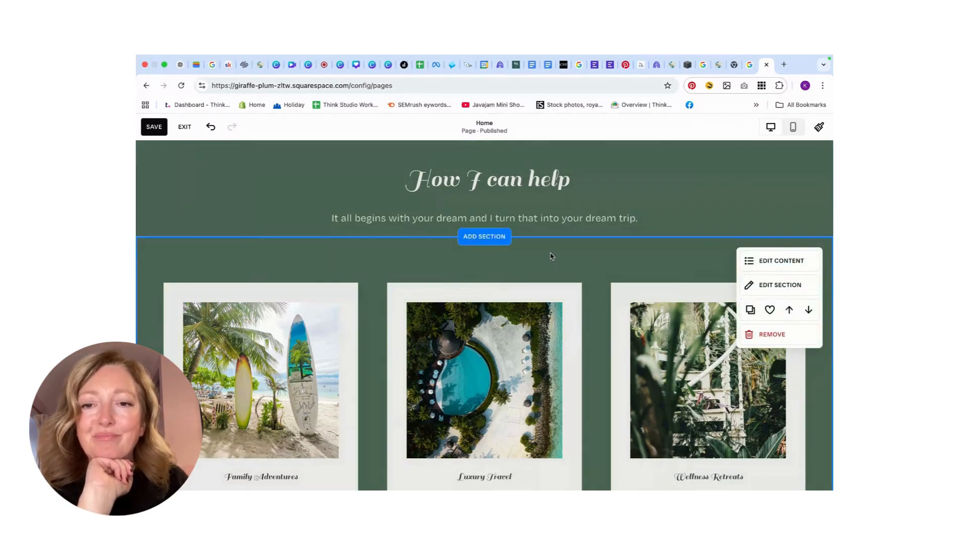
- Review the three service cards, the Explore All Services button and the bottom divider in the recolored section
{"action": "scroll", "coordinate": [612, 252], "scroll_direction": "down", "scroll_amount": 3}
{"action": "scroll", "coordinate": [611, 253], "scroll_direction": "down", "scroll_amount": 2}
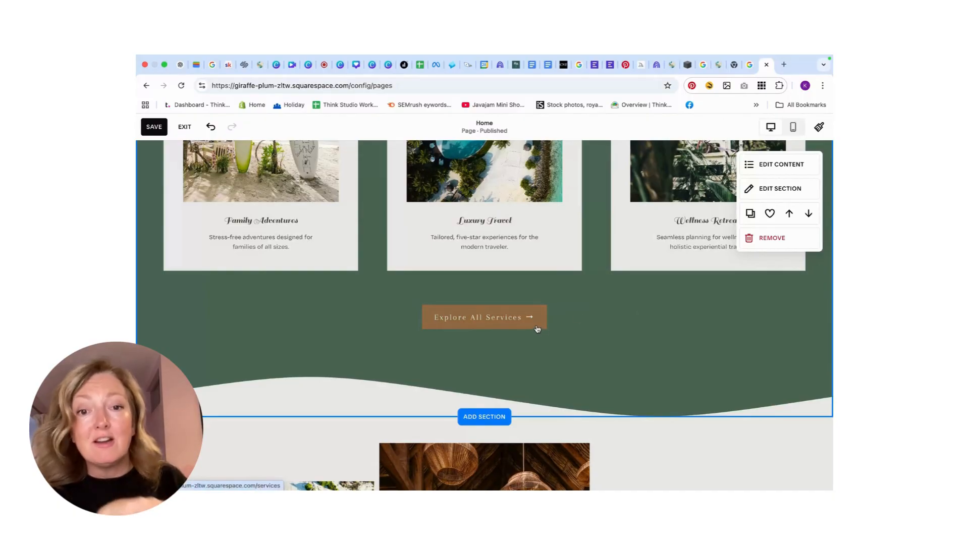
{"action": "scroll", "coordinate": [544, 325], "scroll_direction": "up", "scroll_amount": 3}
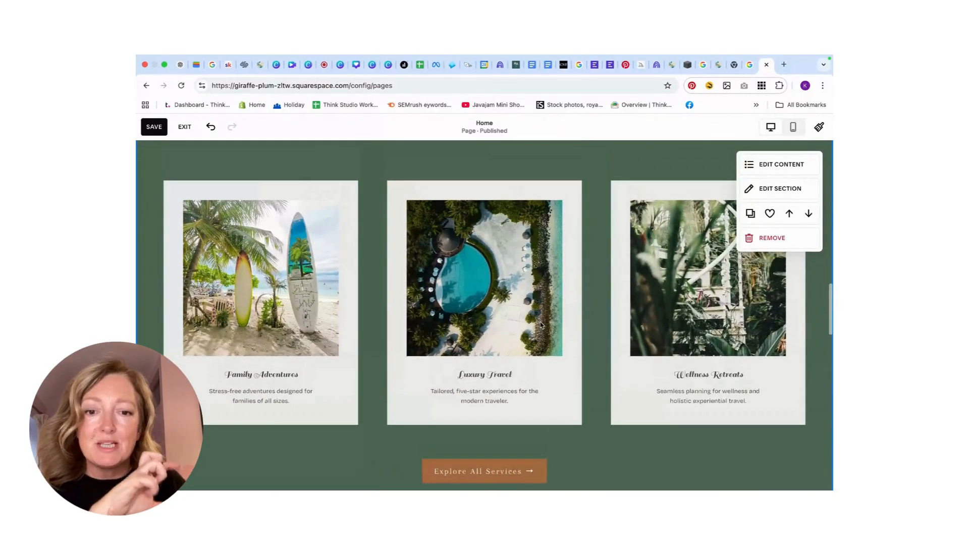
{"action": "scroll", "coordinate": [542, 325], "scroll_direction": "up", "scroll_amount": 1}
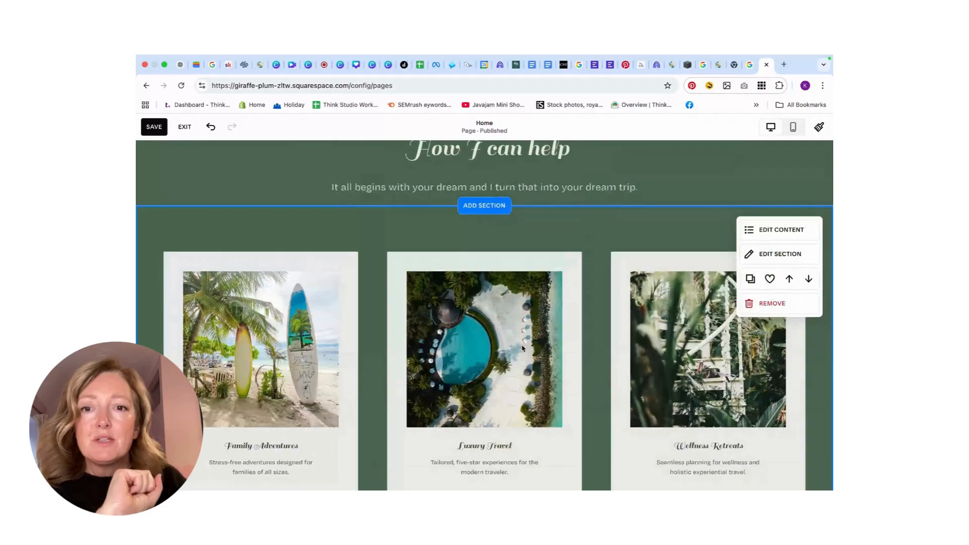
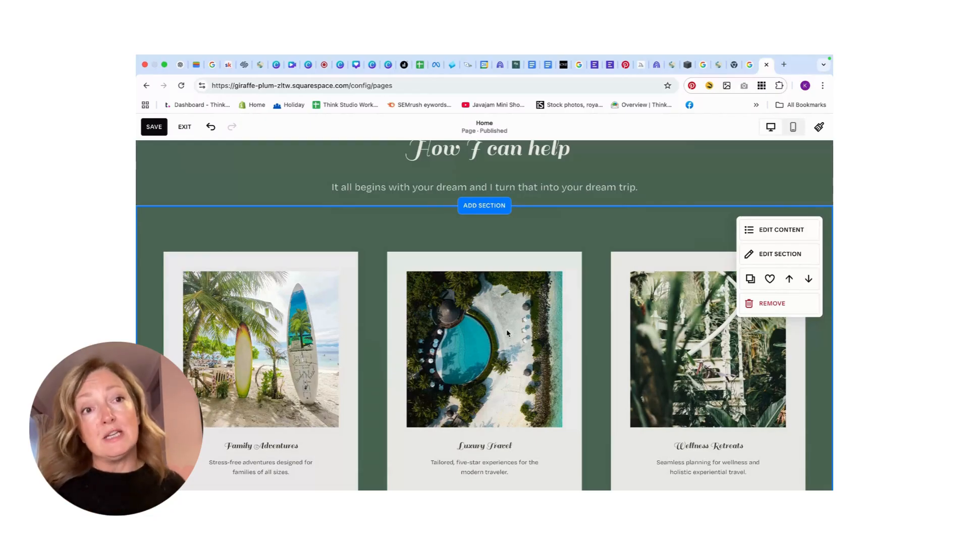
- Open the service cards' design settings and check which list layouts are available
{"action": "scroll", "coordinate": [495, 221], "scroll_direction": "down", "scroll_amount": 2}
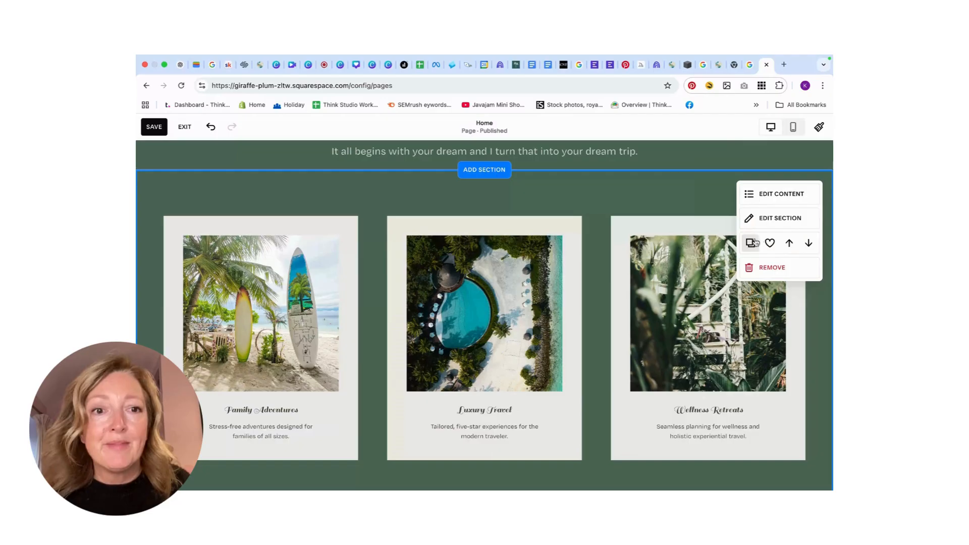
{"action": "scroll", "coordinate": [530, 283], "scroll_direction": "up", "scroll_amount": 3}
{"action": "scroll", "coordinate": [581, 303], "scroll_direction": "down", "scroll_amount": 3}
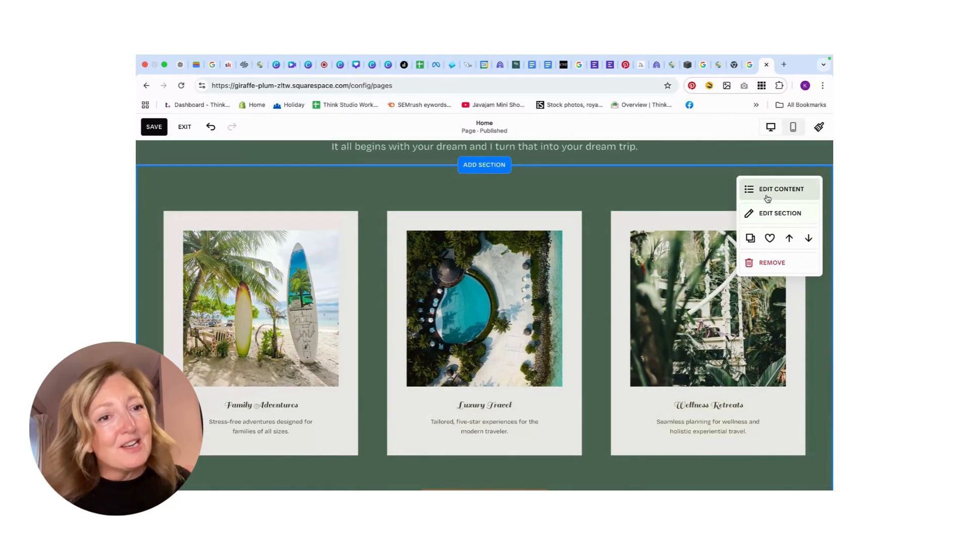
{"action": "left_click", "coordinate": [797, 194]}
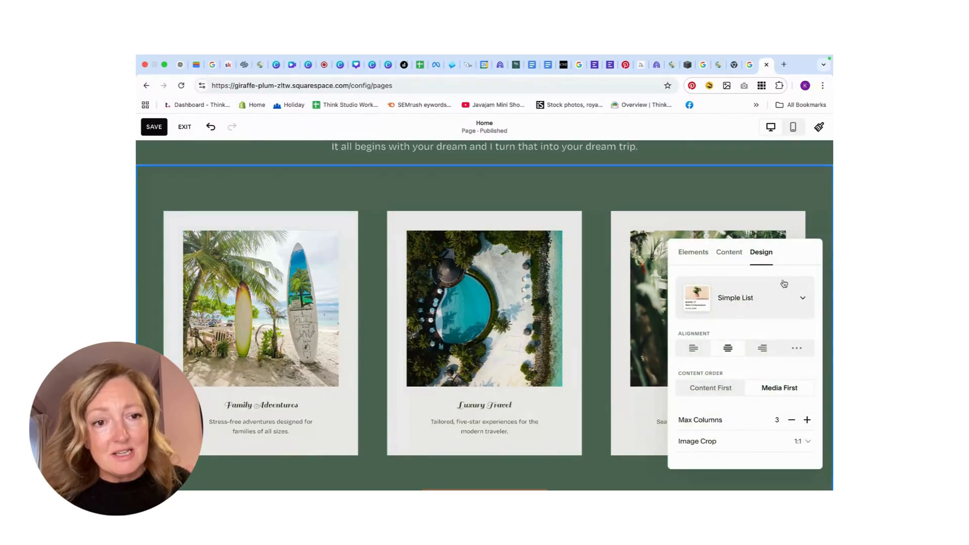
{"action": "left_click", "coordinate": [723, 297]}
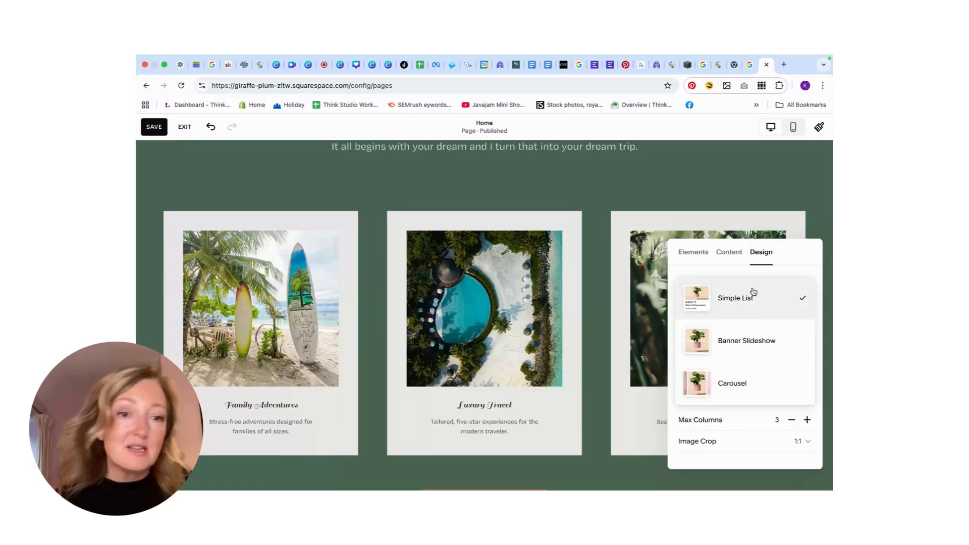
{"action": "left_click", "coordinate": [801, 266]}
{"action": "scroll", "coordinate": [765, 294], "scroll_direction": "down", "scroll_amount": 2}
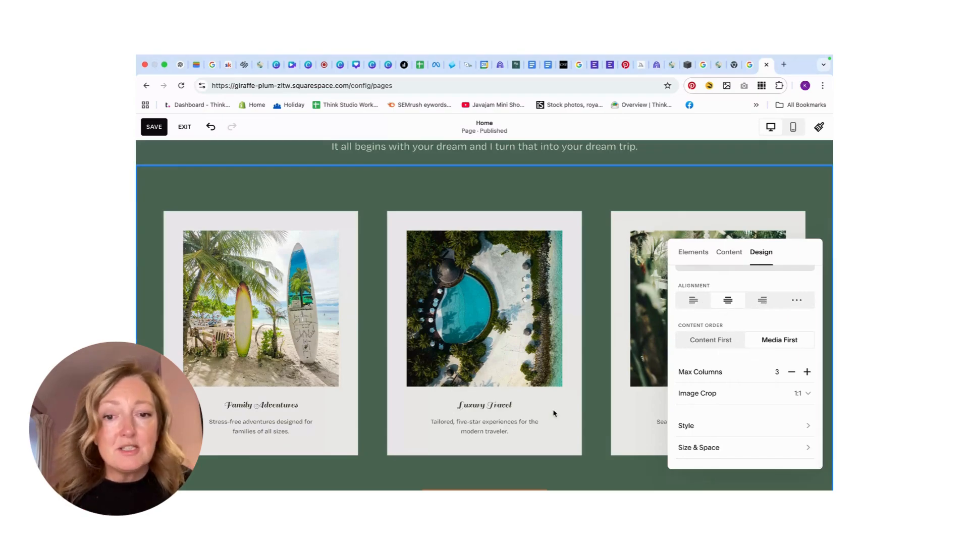
- Try left alignment and content-first order on the service cards, restoring centered alignment and media-first order
{"action": "left_click", "coordinate": [697, 301]}
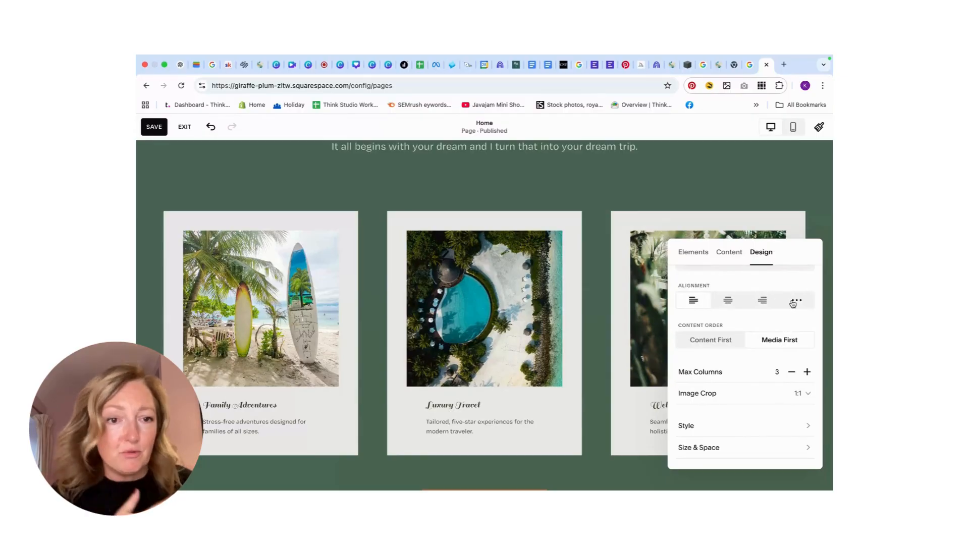
{"action": "left_click", "coordinate": [730, 302]}
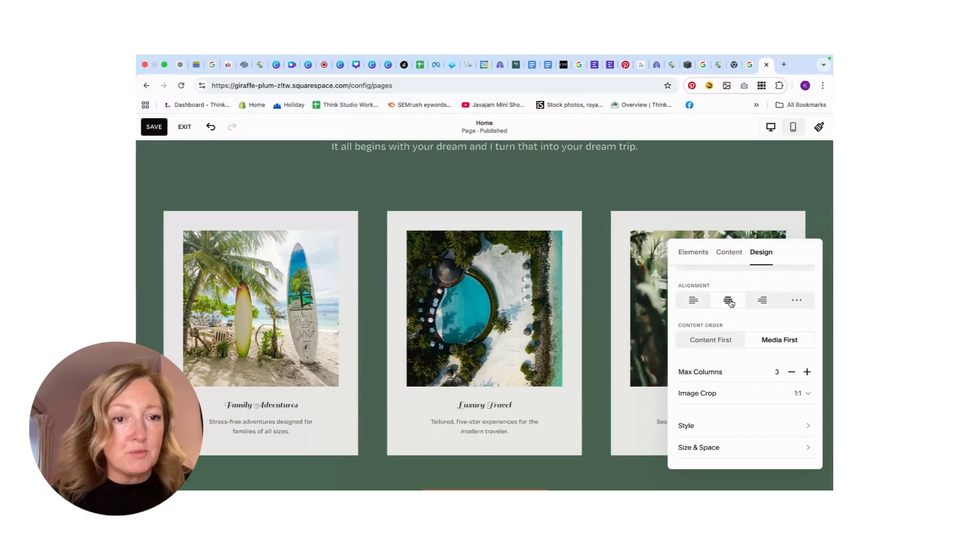
{"action": "left_click", "coordinate": [725, 341]}
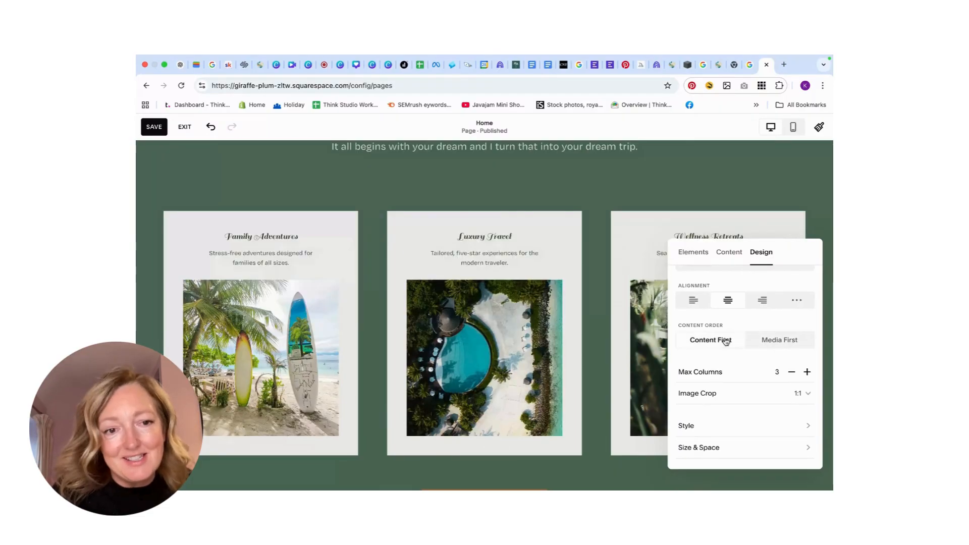
{"action": "left_click", "coordinate": [795, 343]}
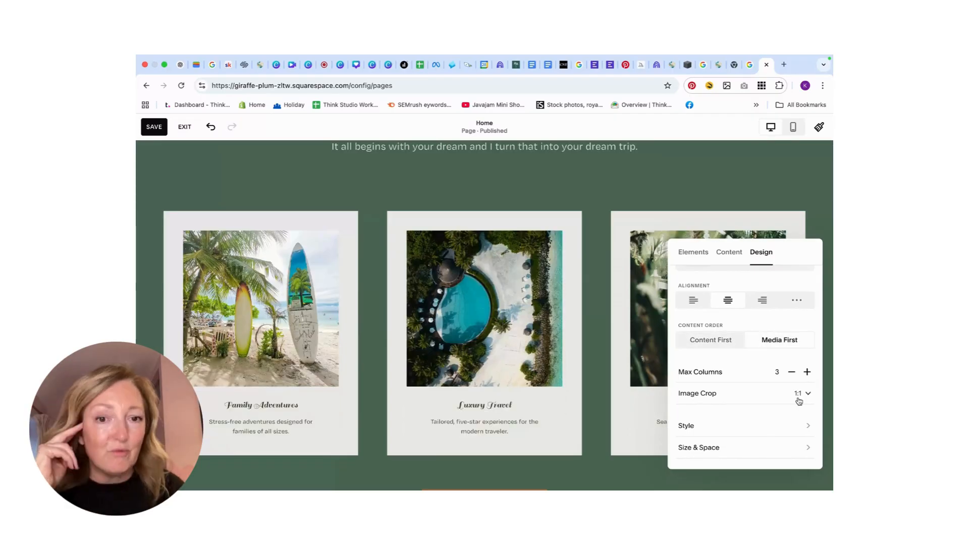
- Try the service cards with a maximum of 4 columns and of 2 columns, examining the two-column arrangement
{"action": "left_click", "coordinate": [808, 372]}
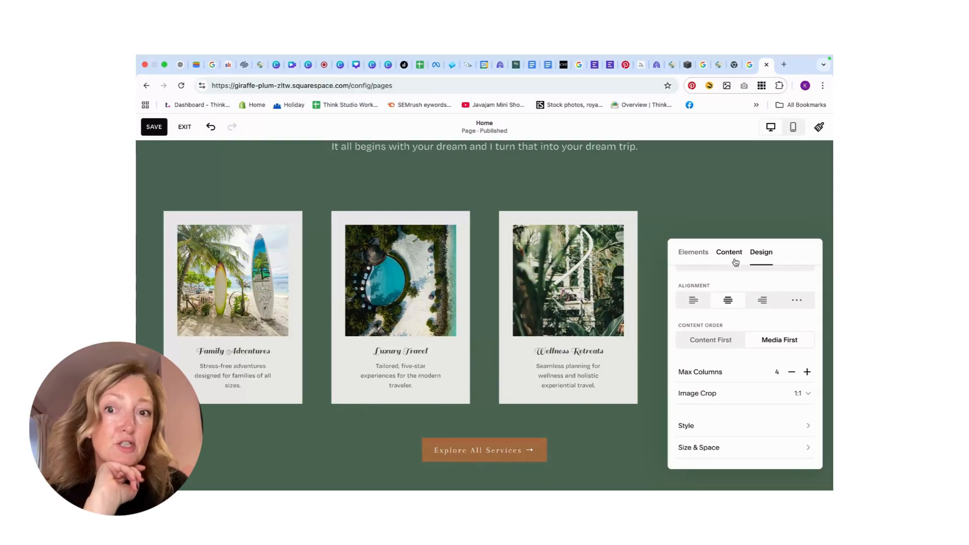
{"action": "left_click", "coordinate": [790, 373]}
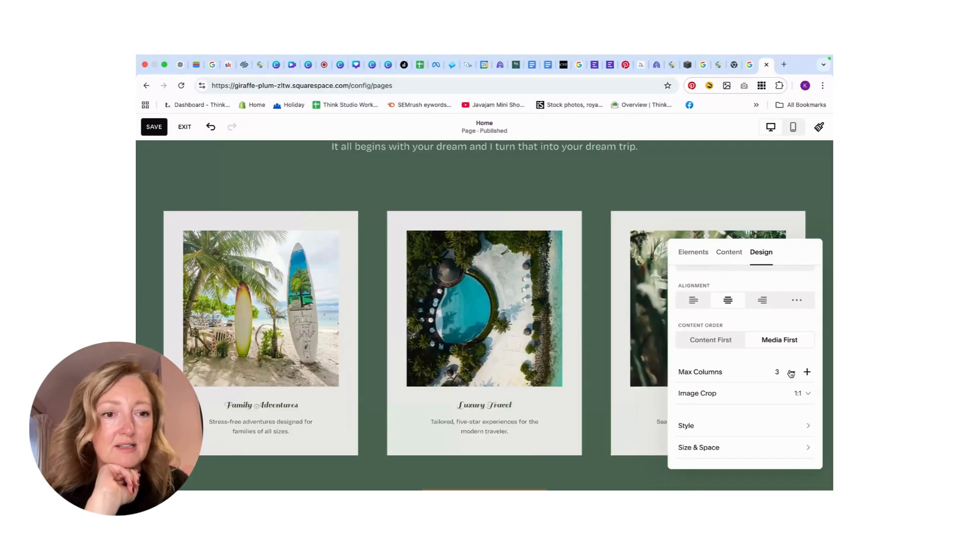
{"action": "left_click", "coordinate": [791, 373]}
{"action": "scroll", "coordinate": [515, 375], "scroll_direction": "down", "scroll_amount": 7}
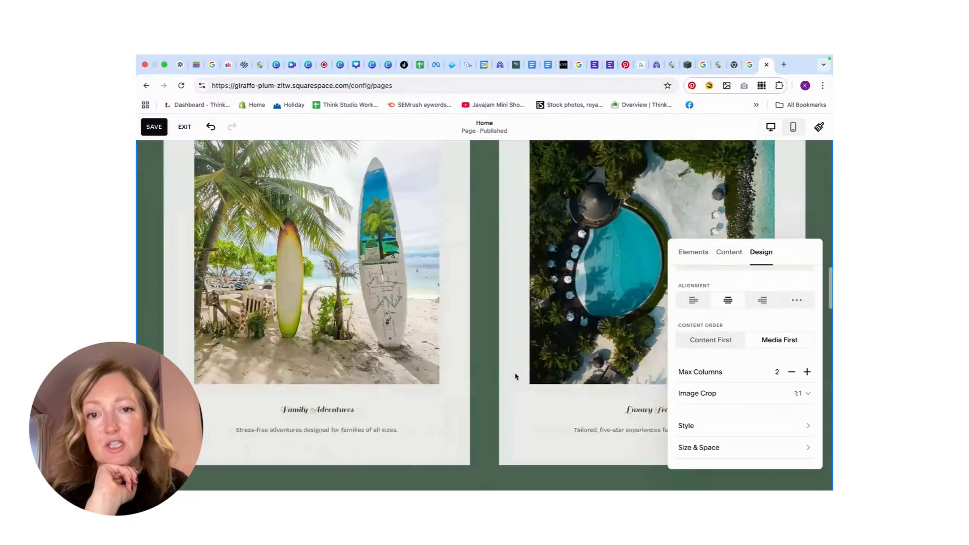
{"action": "scroll", "coordinate": [638, 386], "scroll_direction": "up", "scroll_amount": 5}
{"action": "scroll", "coordinate": [639, 385], "scroll_direction": "up", "scroll_amount": 2}
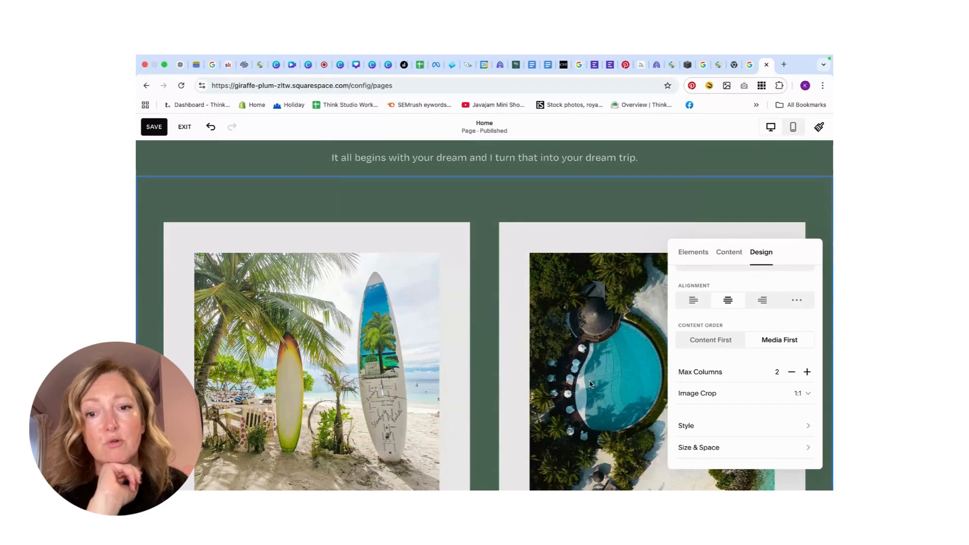
{"action": "scroll", "coordinate": [591, 385], "scroll_direction": "down", "scroll_amount": 8}
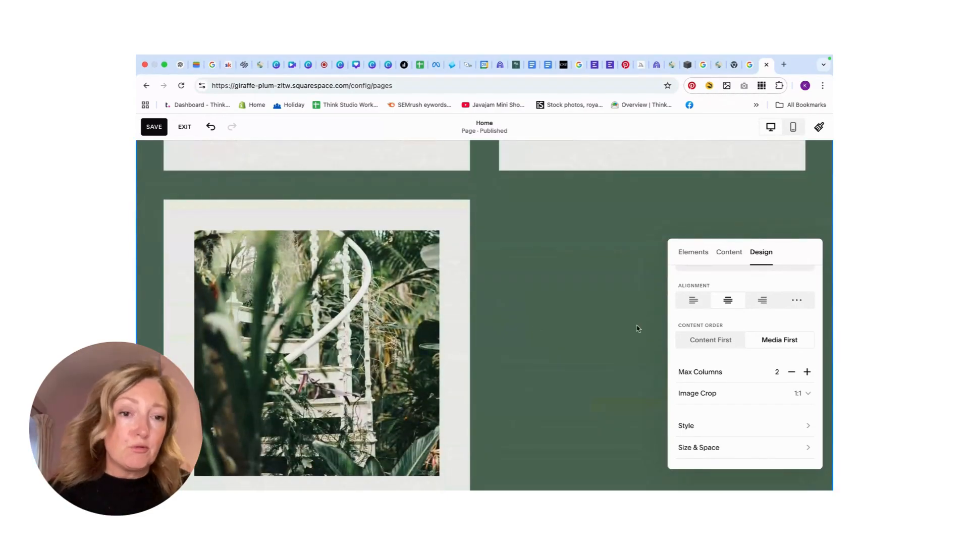
{"action": "scroll", "coordinate": [564, 335], "scroll_direction": "down", "scroll_amount": 1}
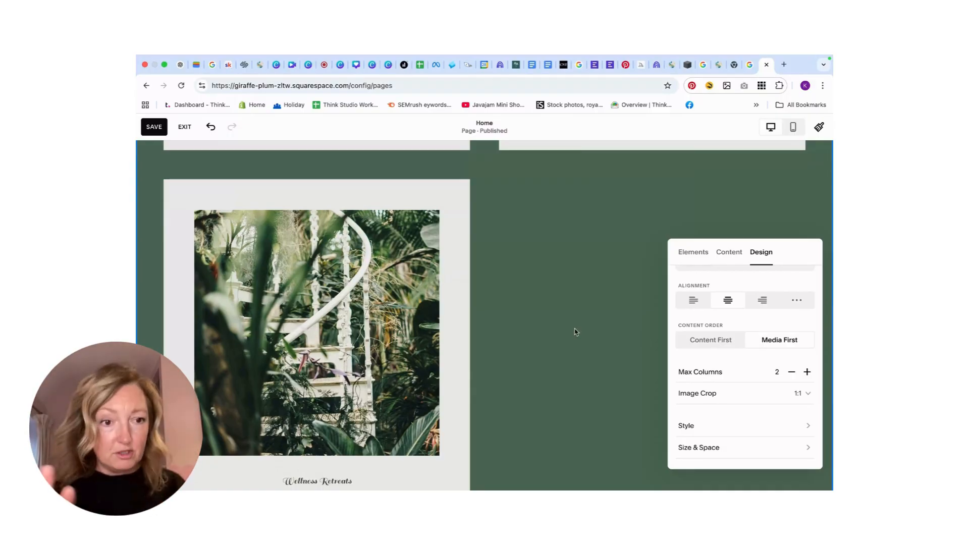
- Try a single-column layout for the service cards and restore the maximum columns to 3
{"action": "left_click", "coordinate": [791, 372]}
{"action": "left_click", "coordinate": [807, 372]}
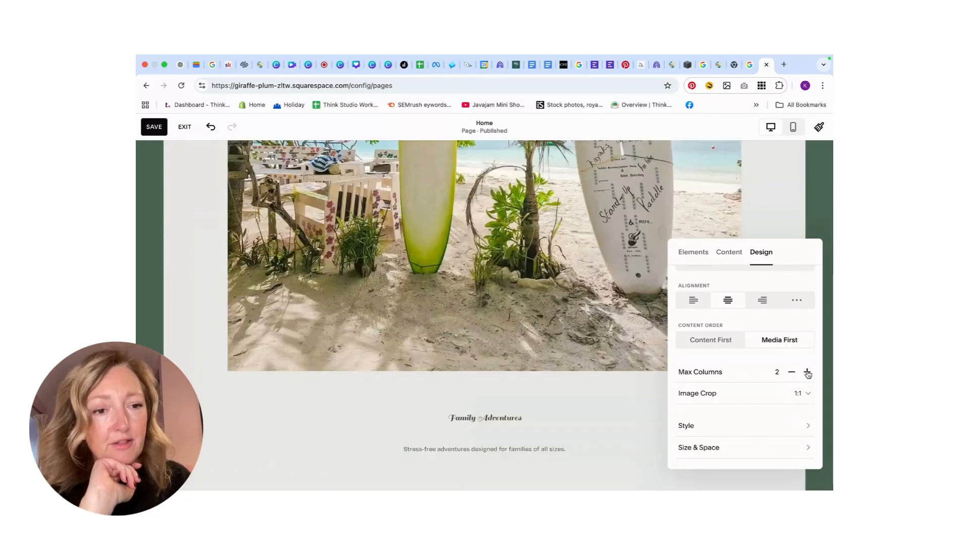
{"action": "left_click", "coordinate": [807, 372]}
{"action": "scroll", "coordinate": [559, 294], "scroll_direction": "down", "scroll_amount": 5}
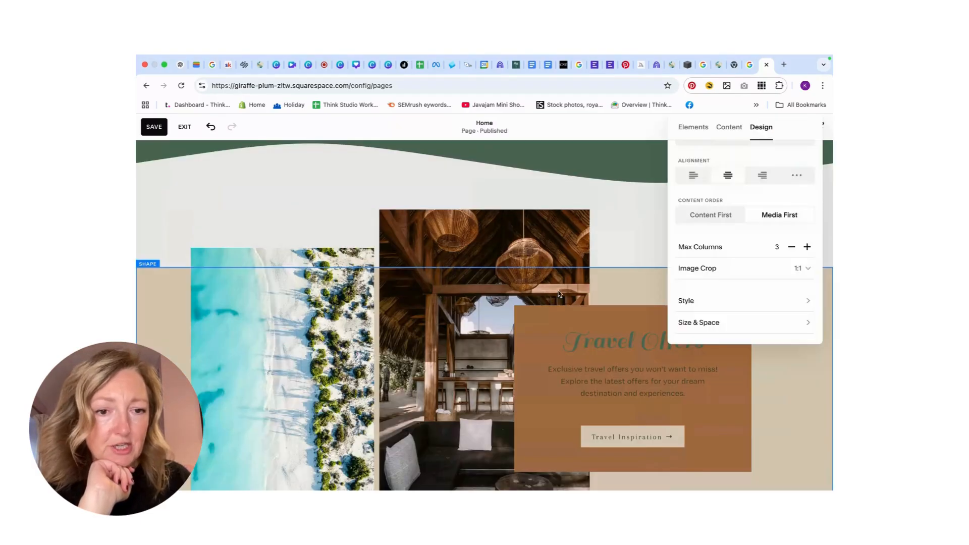
{"action": "scroll", "coordinate": [560, 293], "scroll_direction": "up", "scroll_amount": 5}
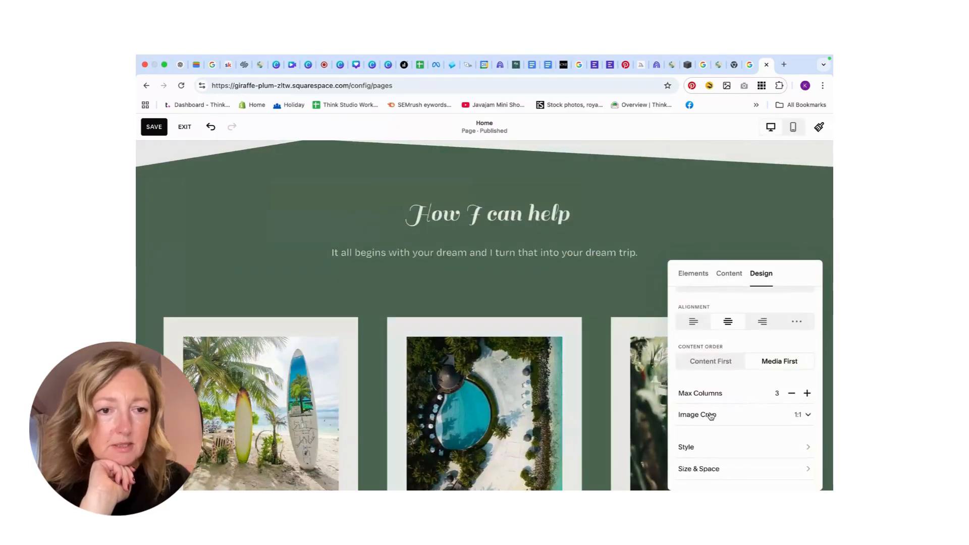
- Try the 3:2 and Circle image crops on the service card photos
{"action": "scroll", "coordinate": [522, 362], "scroll_direction": "down", "scroll_amount": 2}
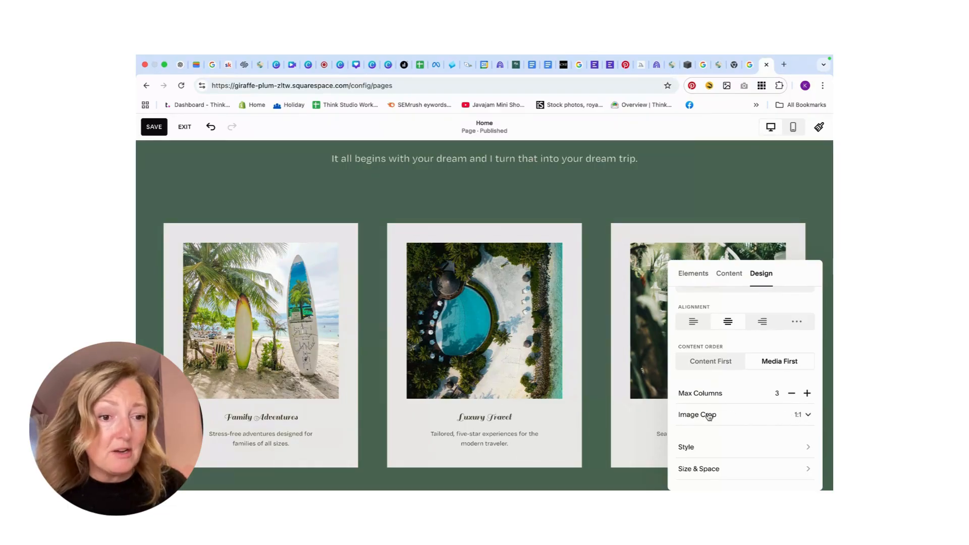
{"action": "left_click", "coordinate": [802, 414]}
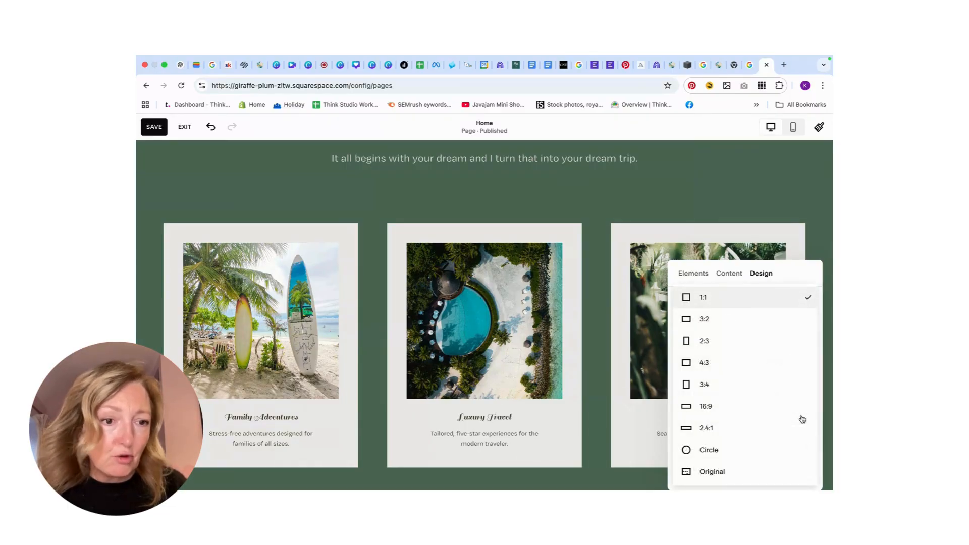
{"action": "left_click", "coordinate": [705, 320]}
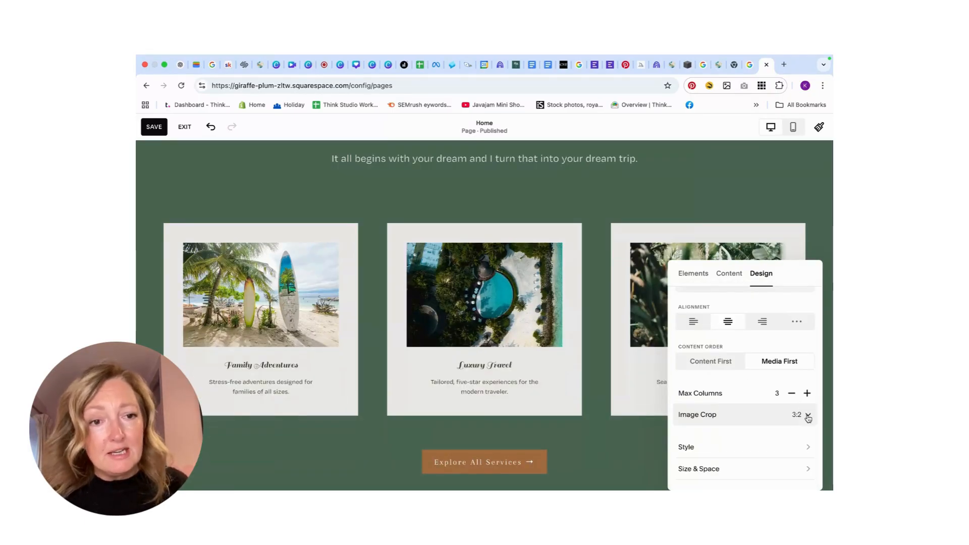
{"action": "left_click", "coordinate": [807, 417]}
{"action": "left_click", "coordinate": [705, 449]}
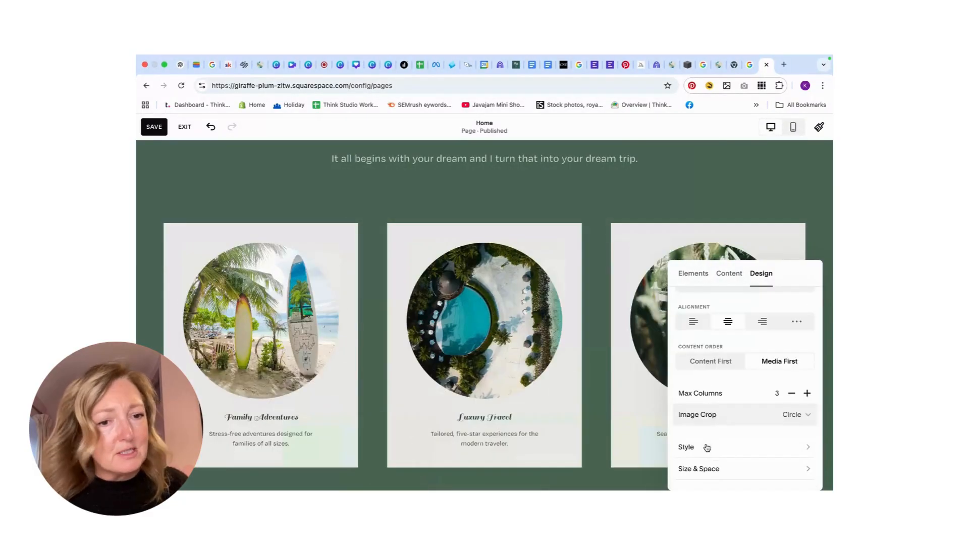
- Set the image crop of the service card photos to 2:3 and check the resulting cards
{"action": "left_click", "coordinate": [808, 417]}
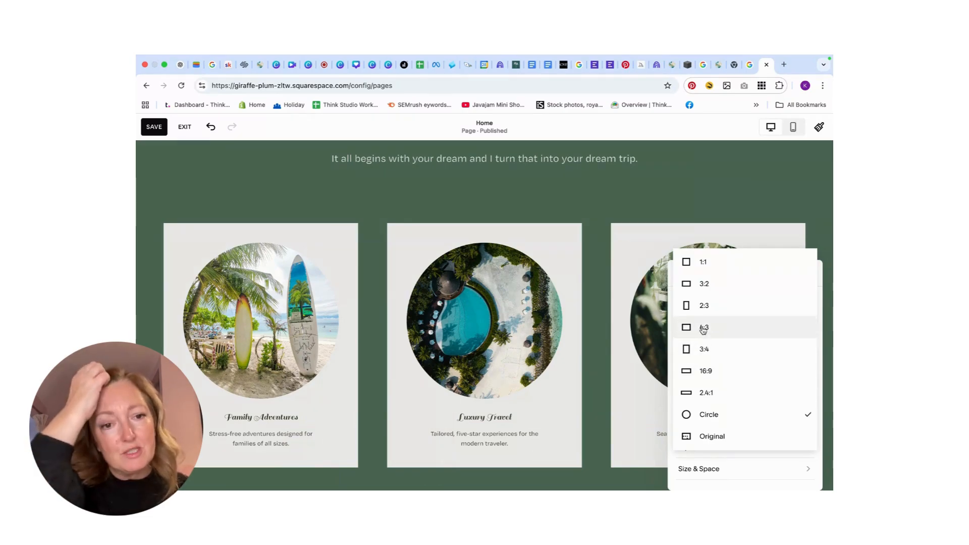
{"action": "left_click", "coordinate": [704, 307]}
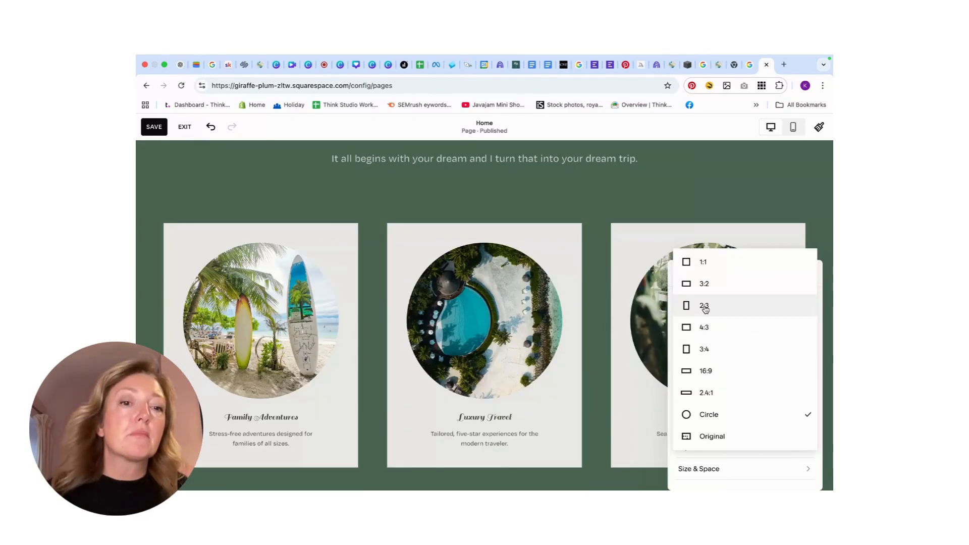
{"action": "left_click", "coordinate": [704, 307]}
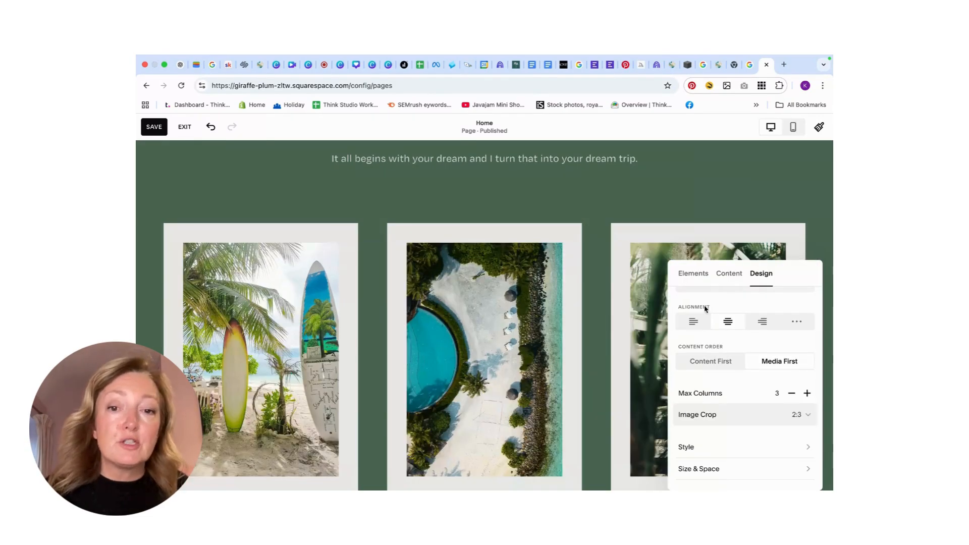
{"action": "scroll", "coordinate": [626, 338], "scroll_direction": "down", "scroll_amount": 2}
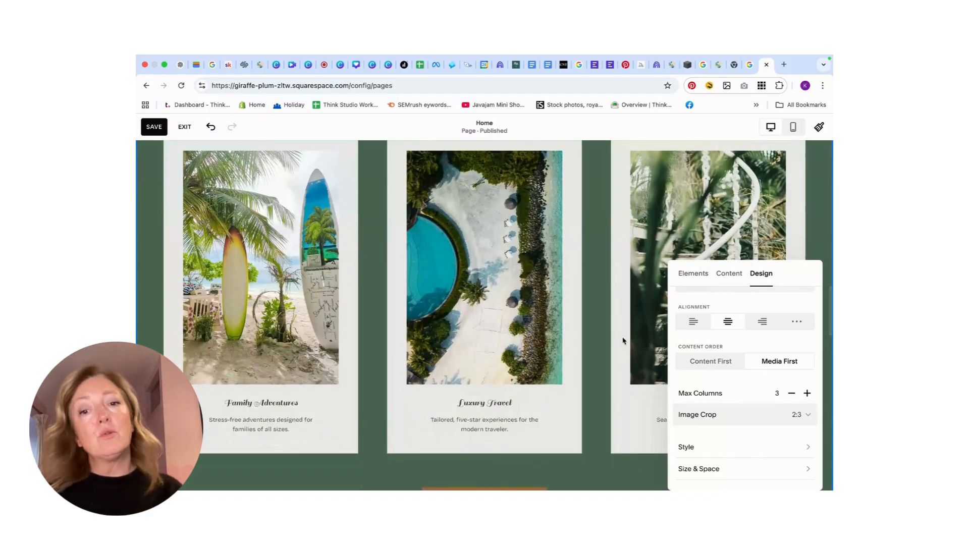
{"action": "scroll", "coordinate": [624, 340], "scroll_direction": "up", "scroll_amount": 2}
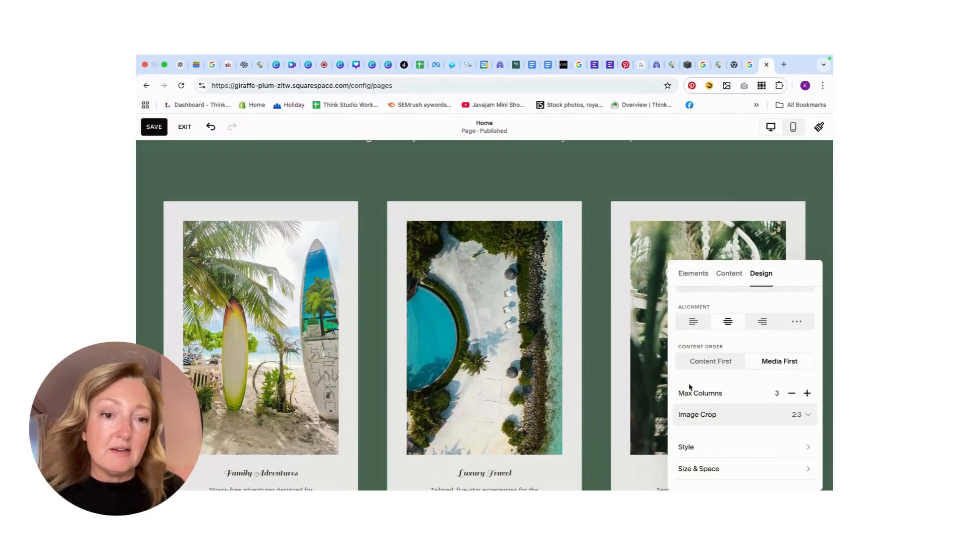
- Set the service cards' text size to M, try M padding, and return the padding to L
{"action": "left_click", "coordinate": [691, 449]}
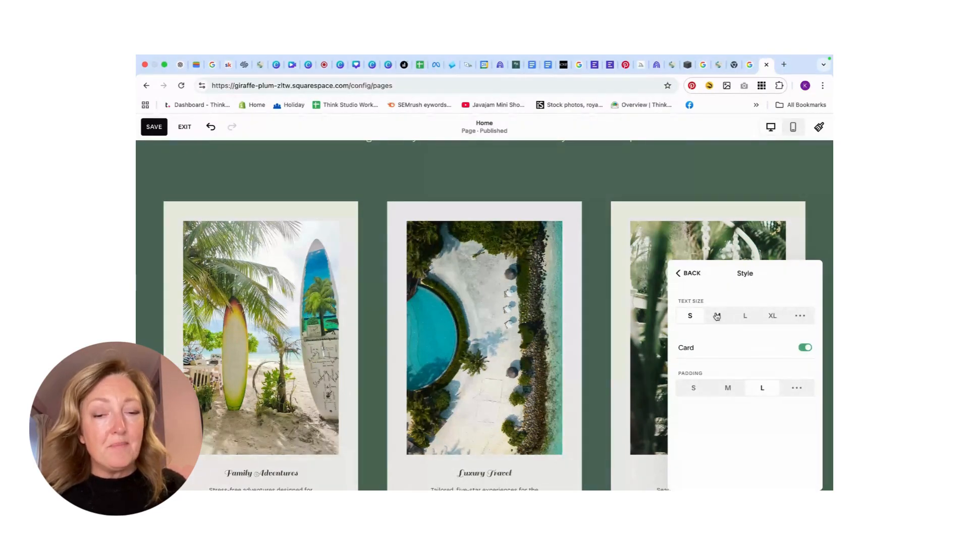
{"action": "scroll", "coordinate": [544, 346], "scroll_direction": "down", "scroll_amount": 3}
{"action": "left_click", "coordinate": [719, 316]}
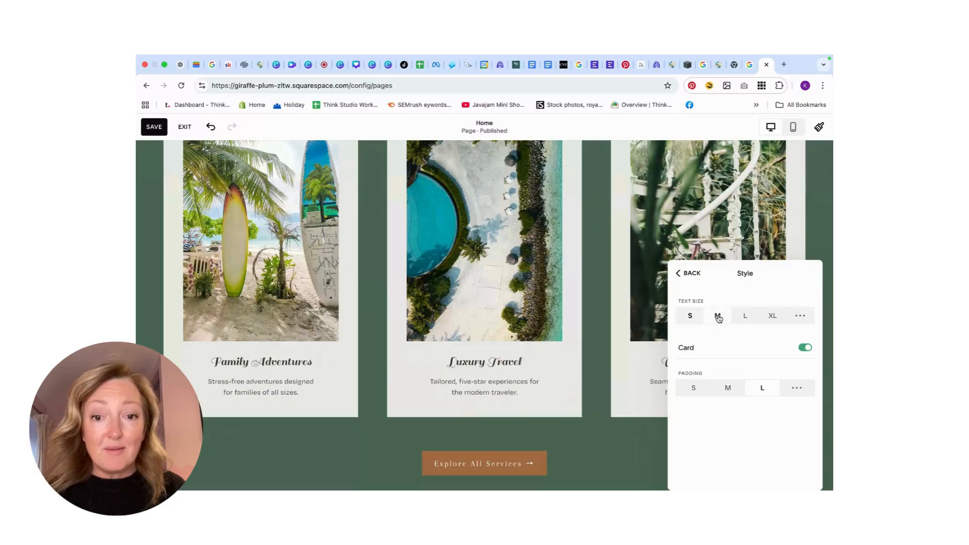
{"action": "left_click", "coordinate": [729, 388]}
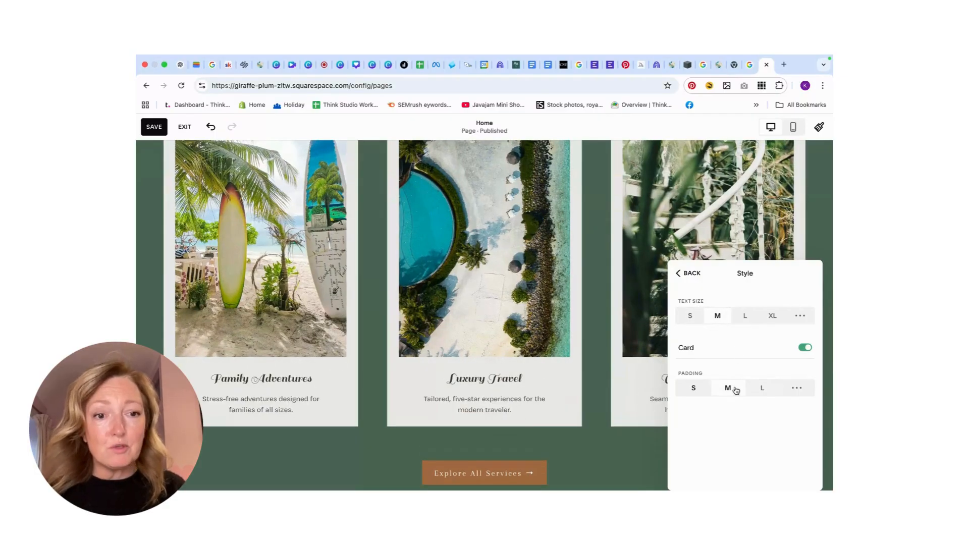
{"action": "left_click", "coordinate": [763, 387]}
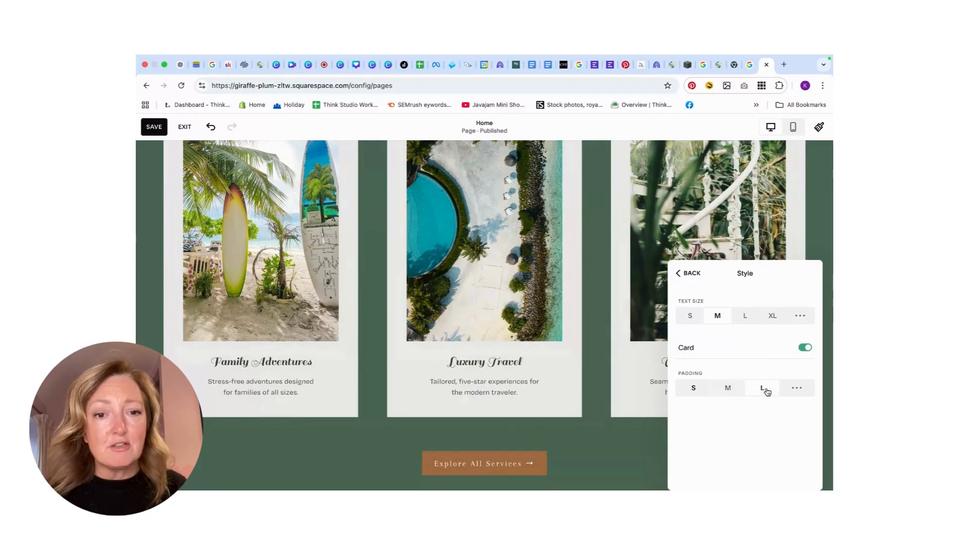
{"action": "left_click", "coordinate": [687, 276]}
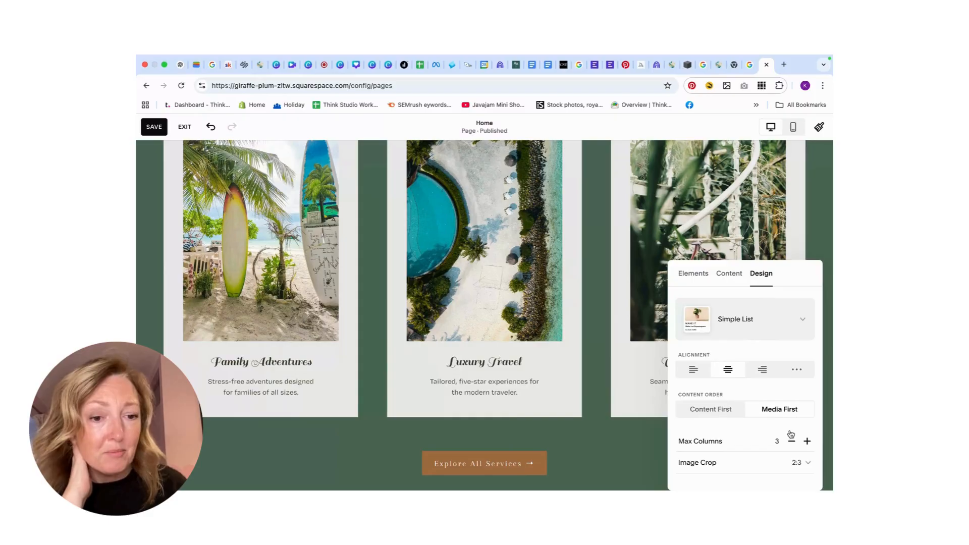
- Undo the last two service card changes and set the image crop of the card photos to 3:4
{"action": "scroll", "coordinate": [787, 435], "scroll_direction": "down", "scroll_amount": 1}
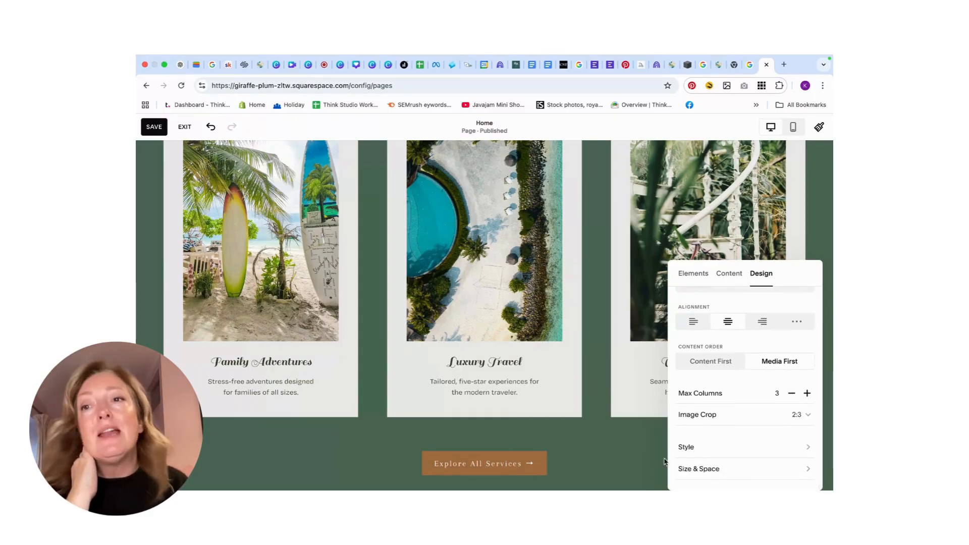
{"action": "left_click", "coordinate": [211, 128]}
{"action": "left_click", "coordinate": [211, 128]}
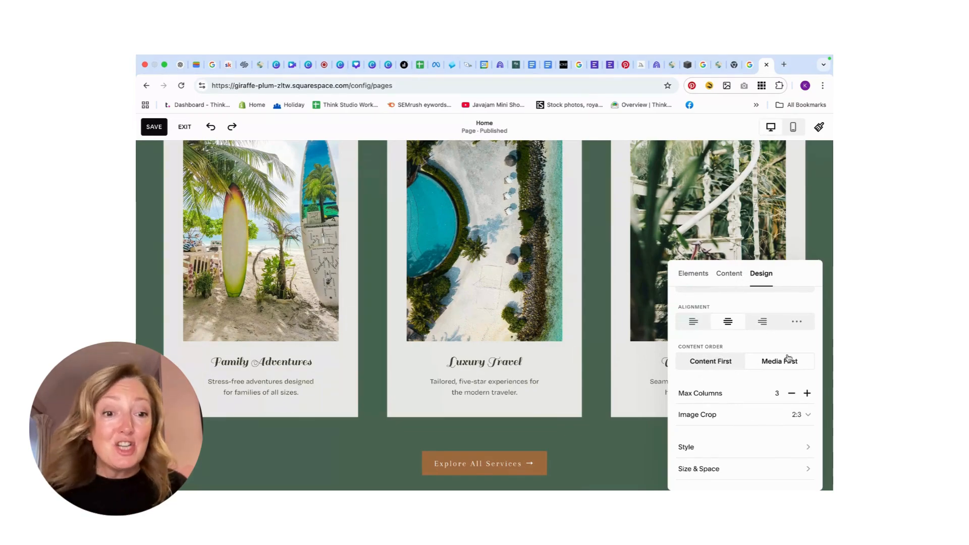
{"action": "left_click", "coordinate": [800, 415]}
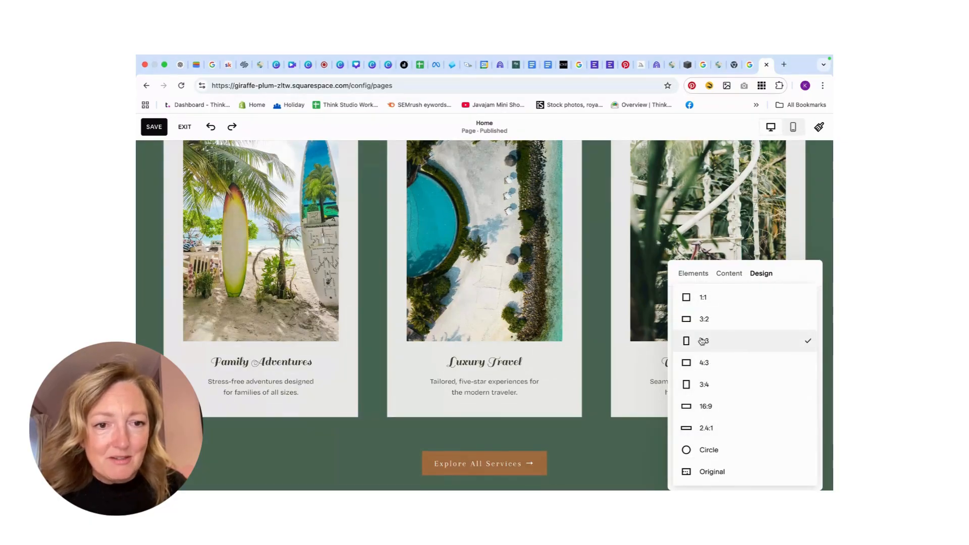
{"action": "left_click", "coordinate": [703, 385]}
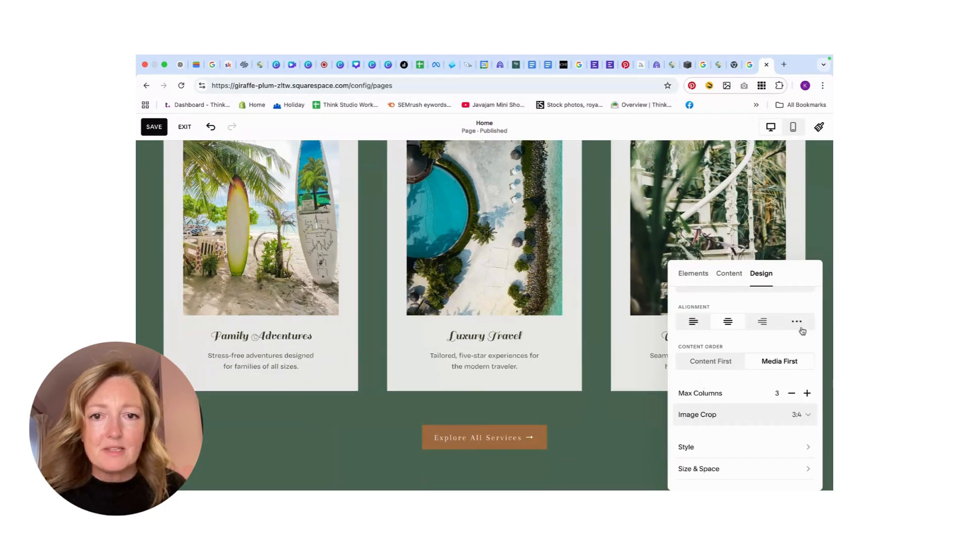
- Replace the Family Adventures card's photo by uploading palms-and-parasols-57.png from the Palms + Parasols folder
{"action": "left_click", "coordinate": [730, 274]}
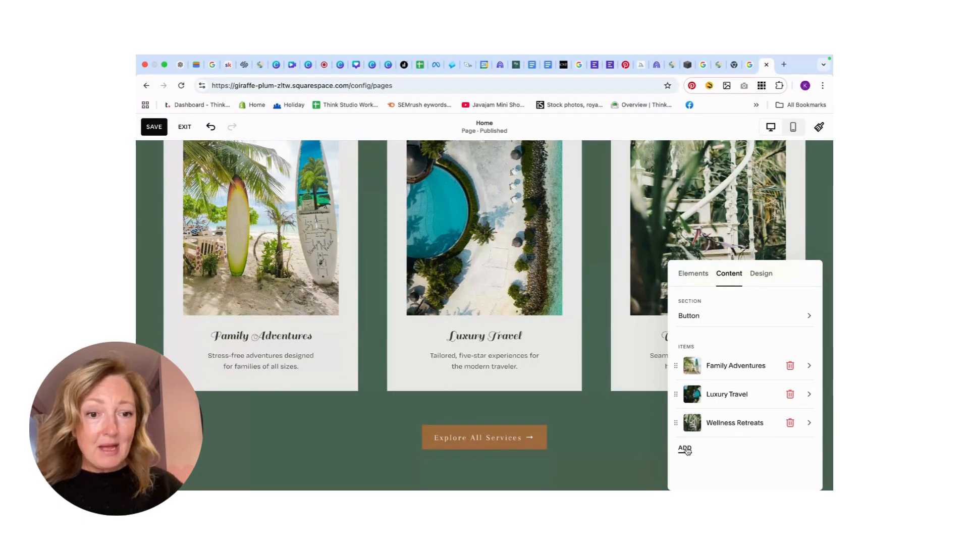
{"action": "left_click", "coordinate": [737, 365]}
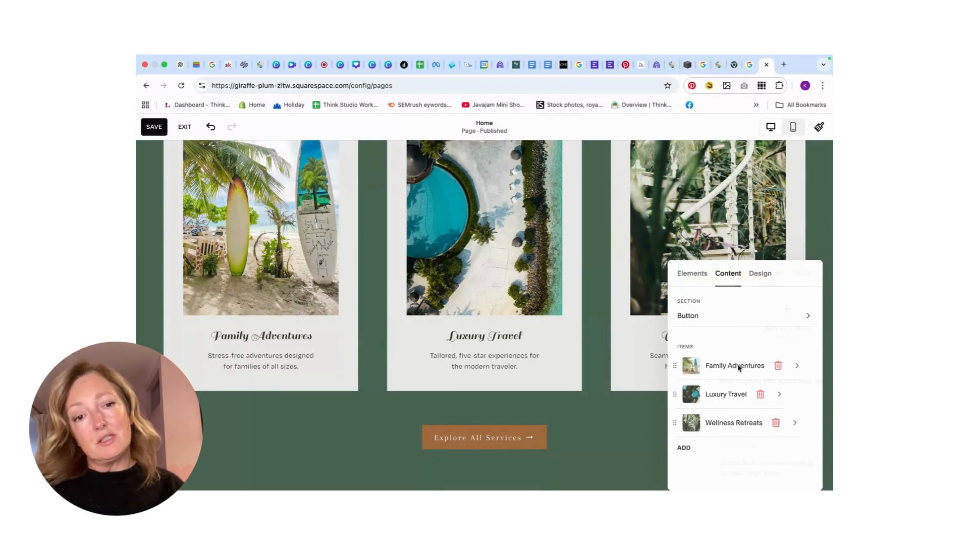
{"action": "left_click", "coordinate": [694, 390]}
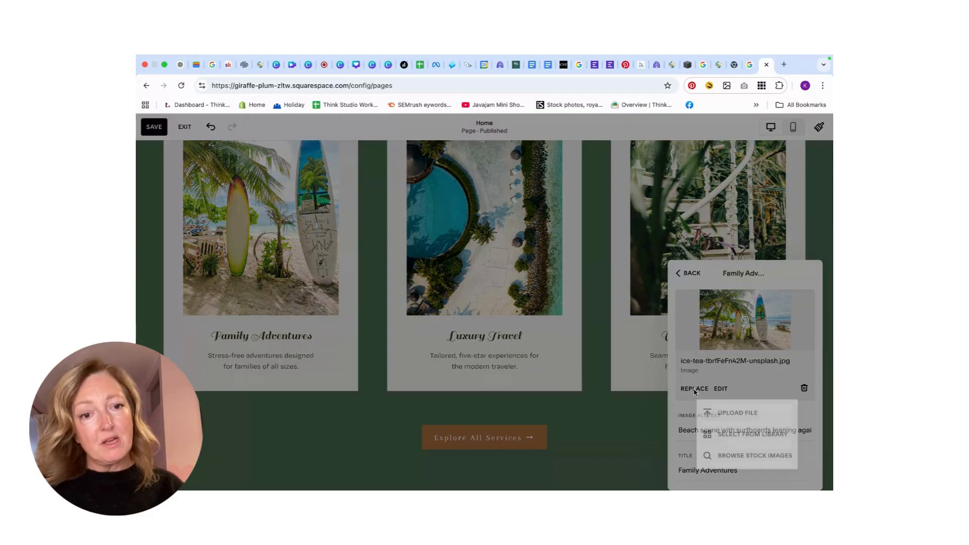
{"action": "left_click", "coordinate": [729, 414]}
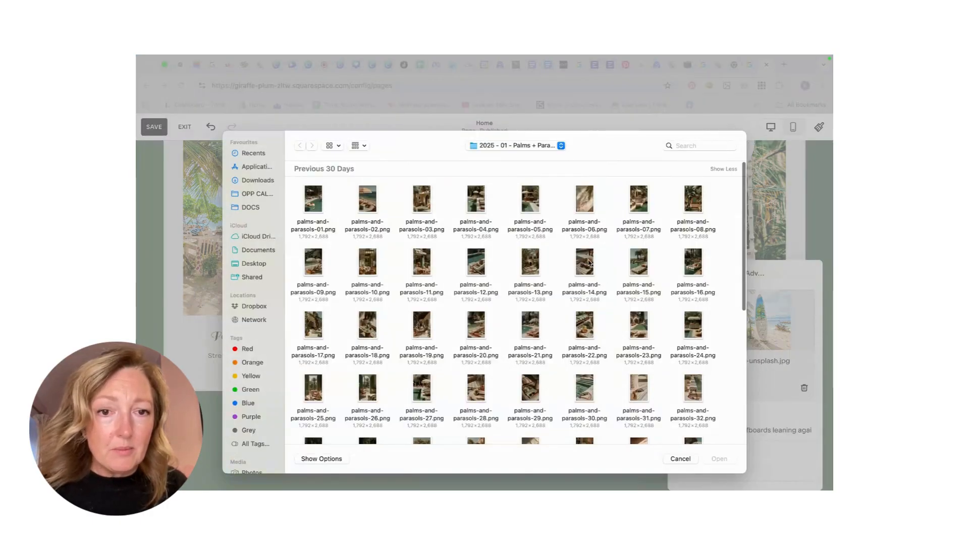
{"action": "scroll", "coordinate": [693, 361], "scroll_direction": "down", "scroll_amount": 3}
{"action": "scroll", "coordinate": [693, 362], "scroll_direction": "down", "scroll_amount": 10}
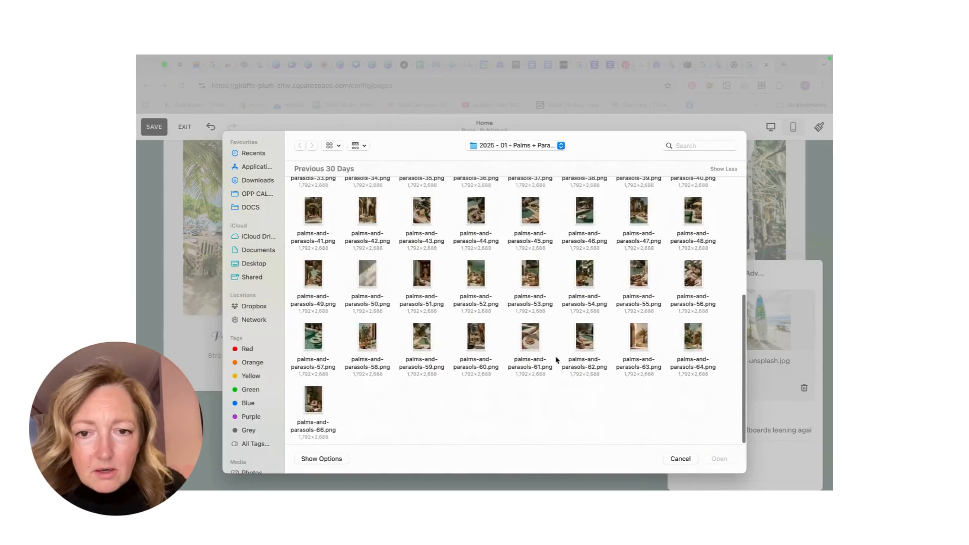
{"action": "scroll", "coordinate": [518, 363], "scroll_direction": "up", "scroll_amount": 1}
{"action": "left_click", "coordinate": [317, 355]}
{"action": "left_click", "coordinate": [719, 458]}
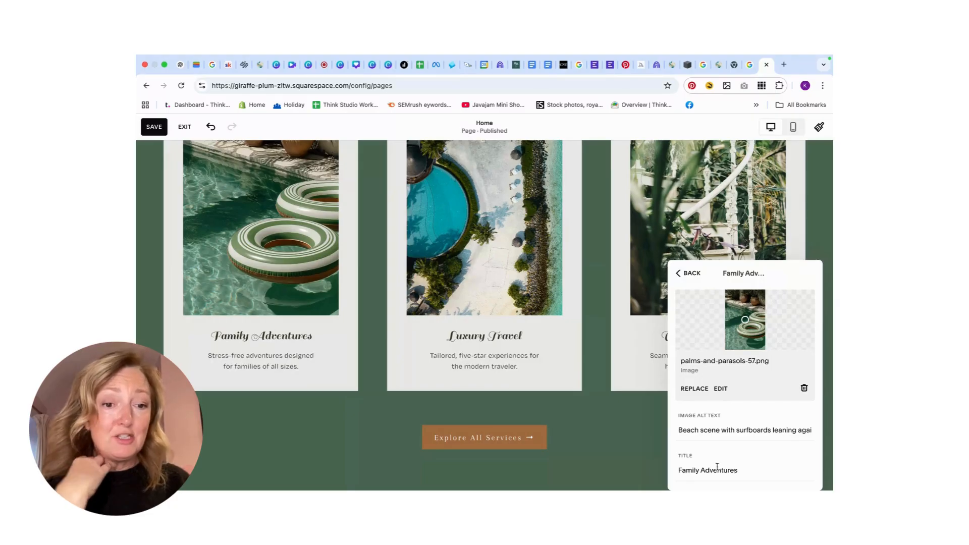
- Try adding filler text at the end of the Family Adventures description, remove it, and return to the item list
{"action": "scroll", "coordinate": [734, 455], "scroll_direction": "down", "scroll_amount": 2}
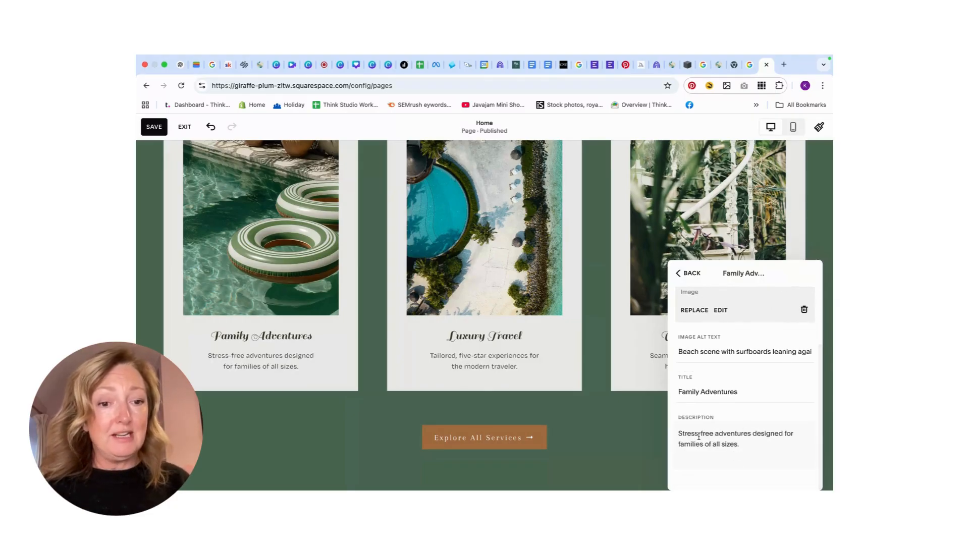
{"action": "left_click", "coordinate": [736, 455]}
{"action": "type", "text": "hdkjhgblgkhm'"}
{"action": "key", "text": "BackSpace"}
{"action": "key", "text": "BackSpace"}
{"action": "key", "text": "BackSpace"}
{"action": "key", "text": "BackSpace"}
{"action": "key", "text": "BackSpace"}
{"action": "key", "text": "BackSpace"}
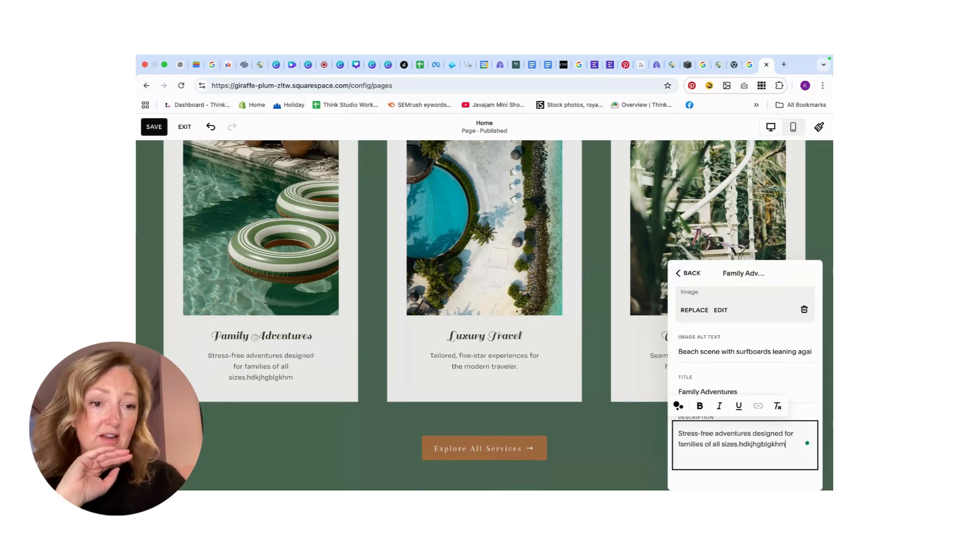
{"action": "key", "text": "BackSpace"}
{"action": "key", "text": "BackSpace"}
{"action": "key", "text": "BackSpace"}
{"action": "key", "text": "BackSpace"}
{"action": "key", "text": "BackSpace"}
{"action": "key", "text": "BackSpace"}
{"action": "key", "text": "BackSpace"}
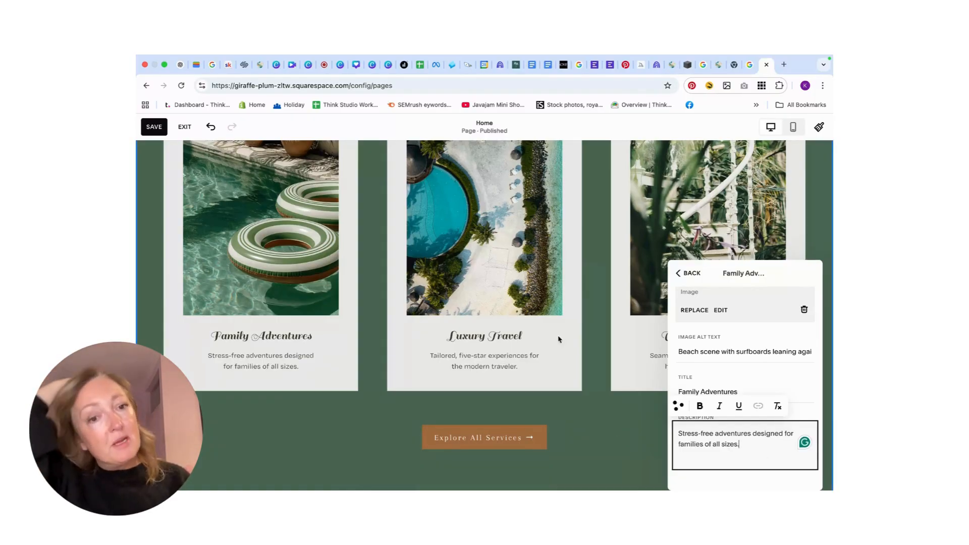
{"action": "left_click", "coordinate": [689, 273]}
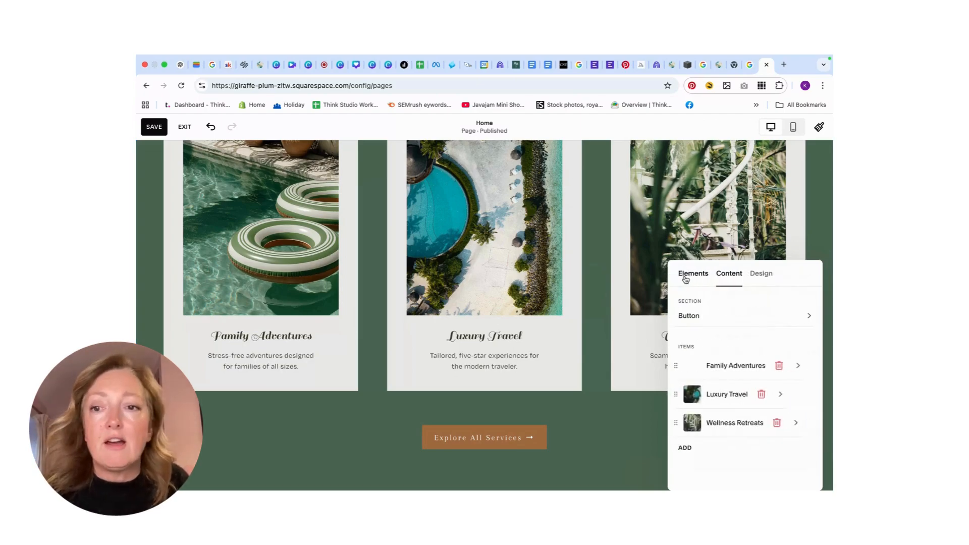
- Replace the Luxury Travel card's photo with the uploaded file palms-and-parasols-22.png and return to the item list
{"action": "left_click", "coordinate": [732, 396]}
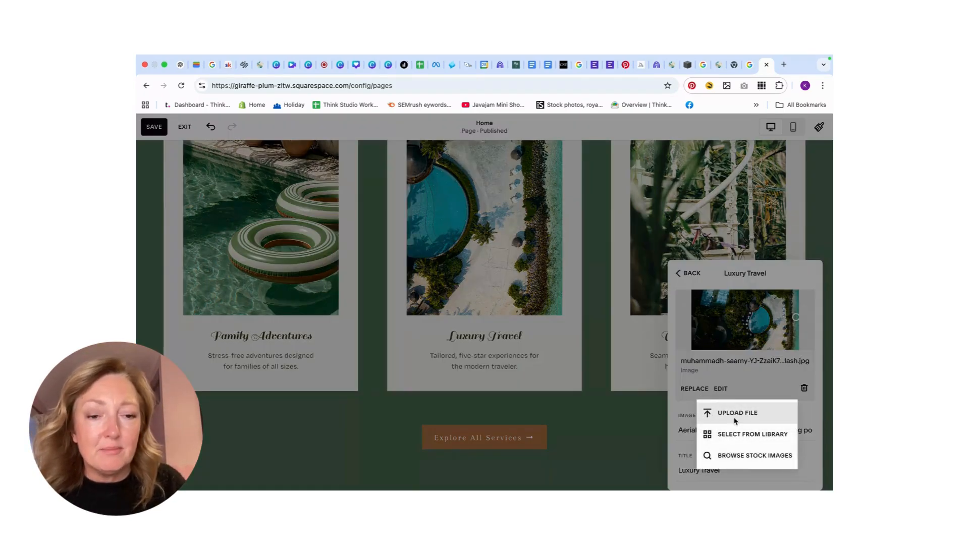
{"action": "left_click", "coordinate": [736, 413]}
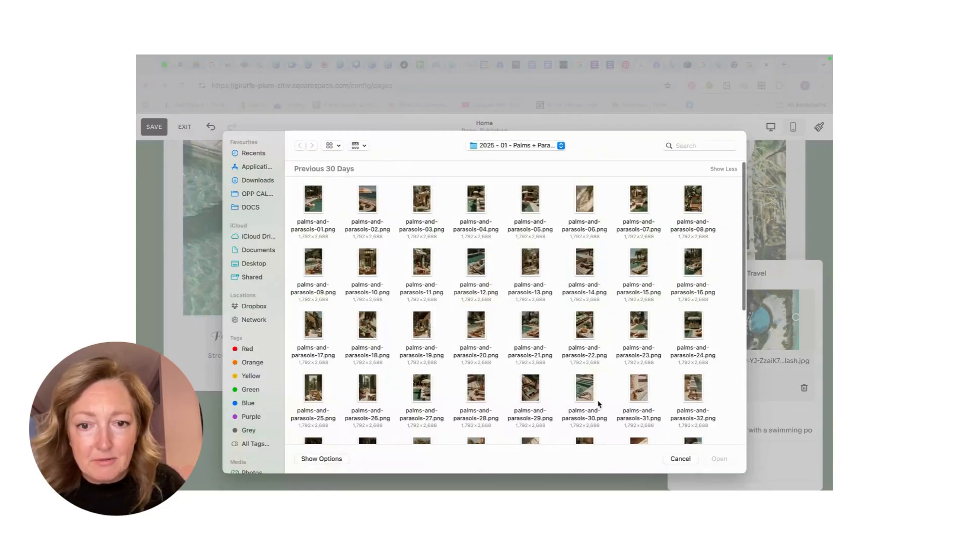
{"action": "scroll", "coordinate": [557, 396], "scroll_direction": "down", "scroll_amount": 2}
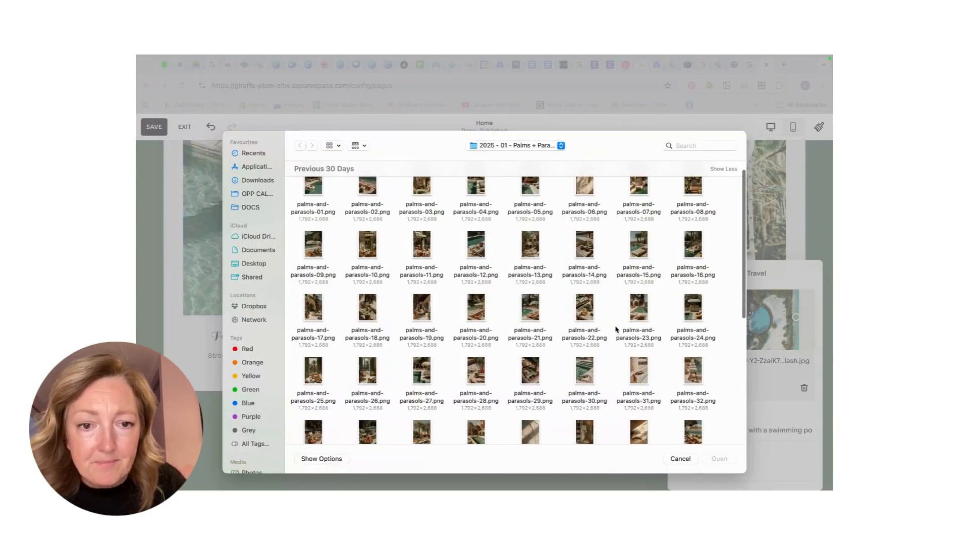
{"action": "left_click", "coordinate": [581, 309]}
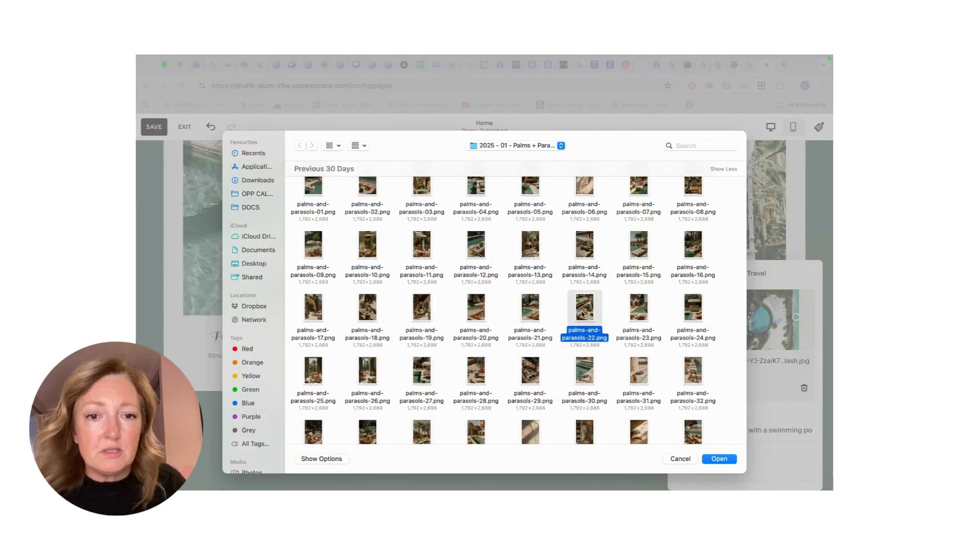
{"action": "left_click", "coordinate": [719, 459]}
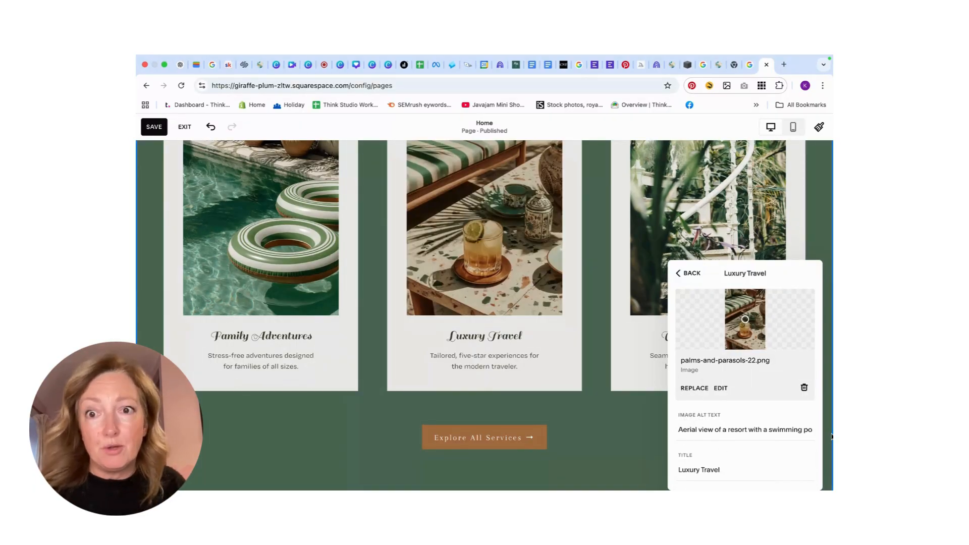
{"action": "left_click", "coordinate": [688, 273]}
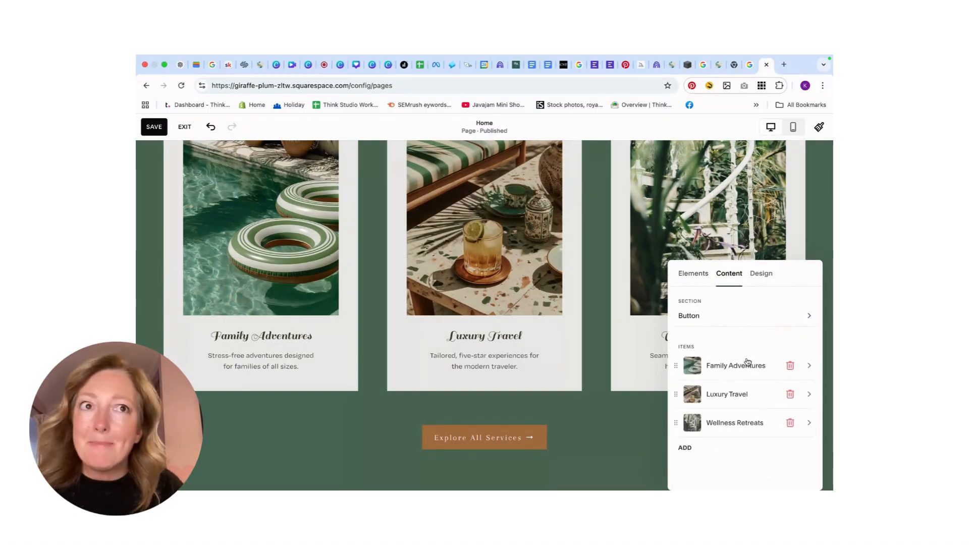
- Replace the Wellness Retreats card's photo with the uploaded file palms-and-parasols-24.png and close the item's settings
{"action": "left_click", "coordinate": [726, 423]}
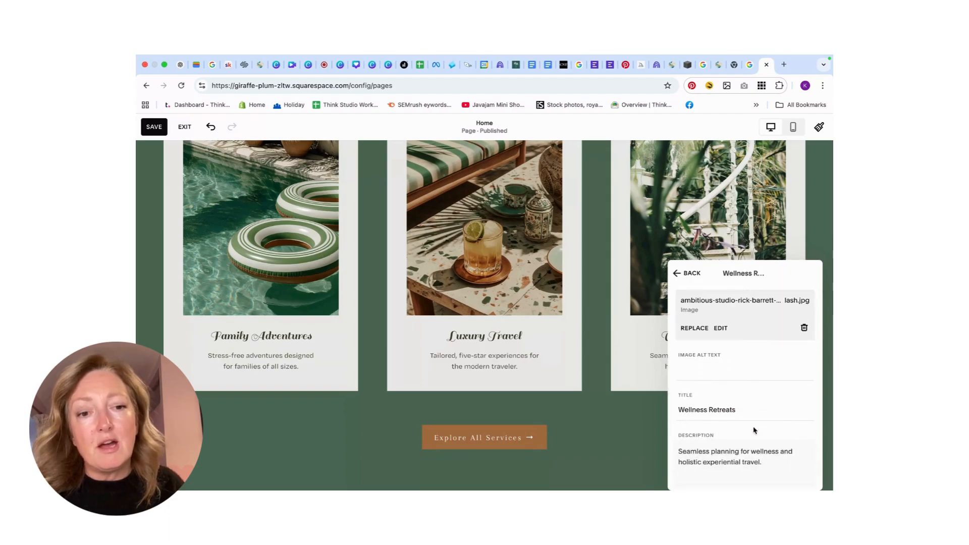
{"action": "scroll", "coordinate": [725, 384], "scroll_direction": "down", "scroll_amount": 2}
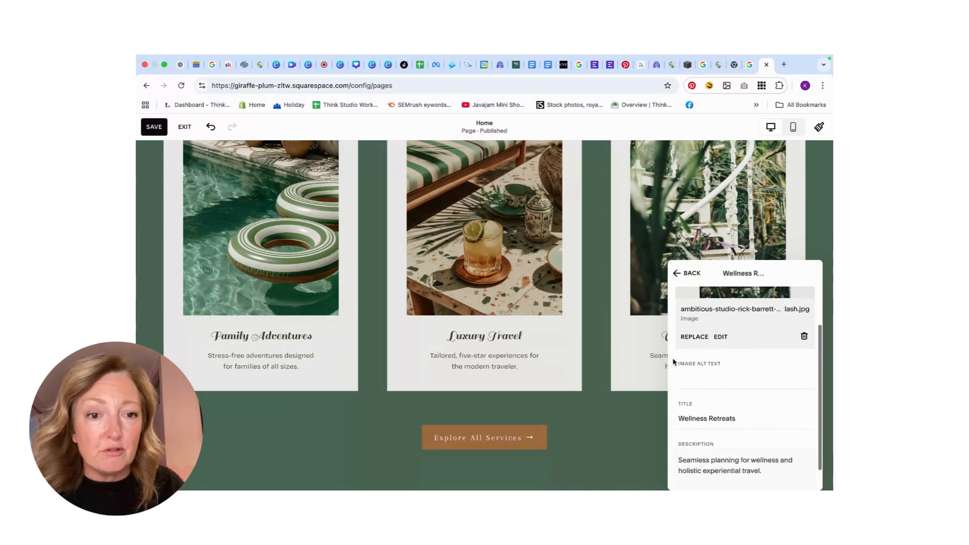
{"action": "left_click", "coordinate": [695, 337]}
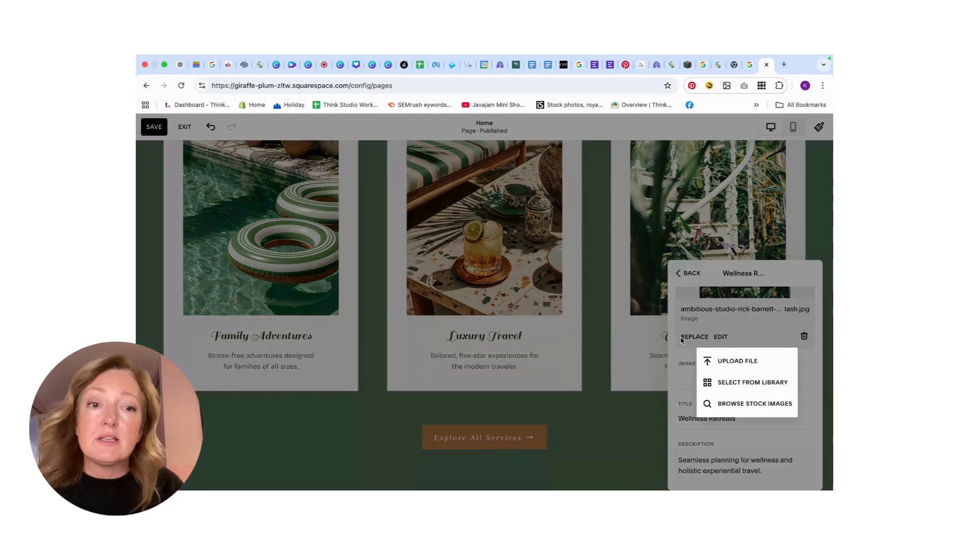
{"action": "left_click", "coordinate": [733, 361]}
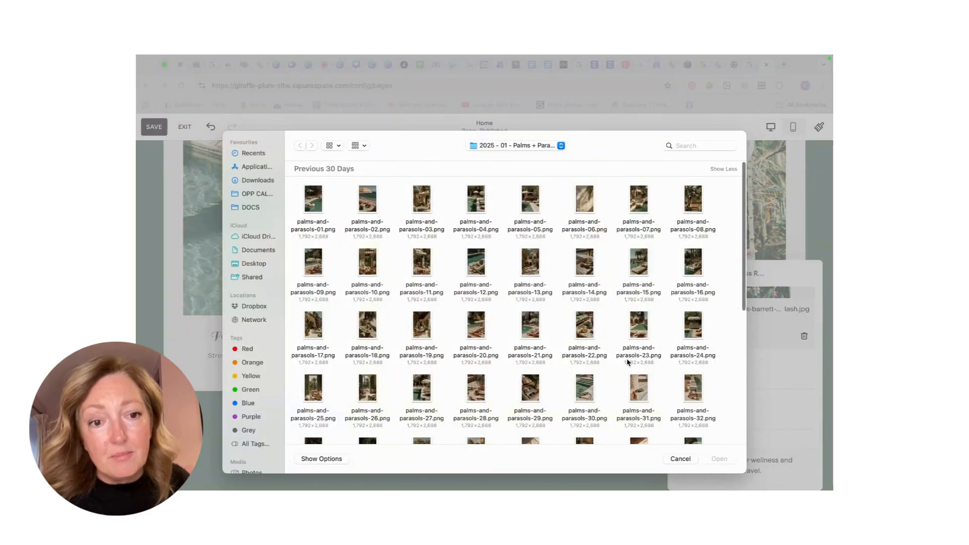
{"action": "double_click", "coordinate": [695, 333]}
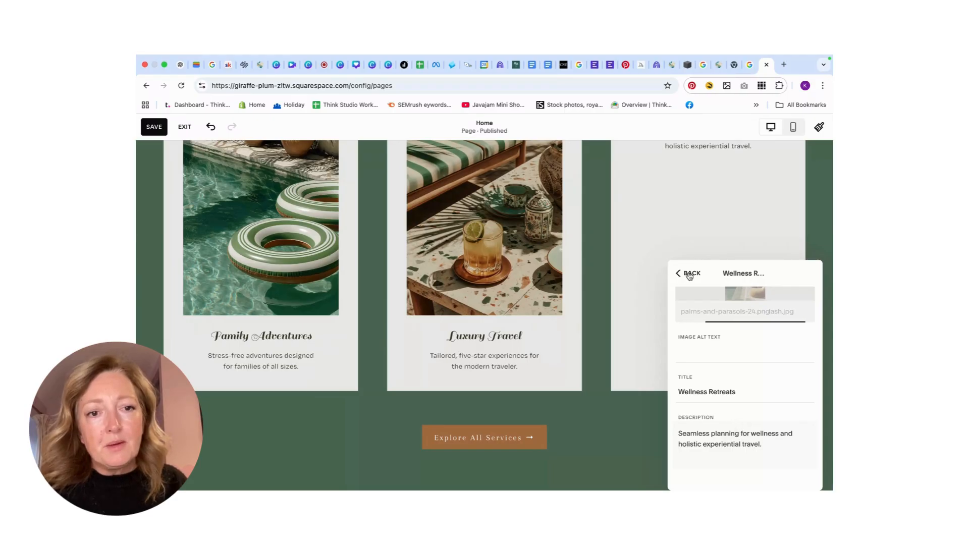
{"action": "scroll", "coordinate": [581, 327], "scroll_direction": "up", "scroll_amount": 2}
{"action": "scroll", "coordinate": [581, 327], "scroll_direction": "up", "scroll_amount": 2}
{"action": "scroll", "coordinate": [582, 327], "scroll_direction": "down", "scroll_amount": 3}
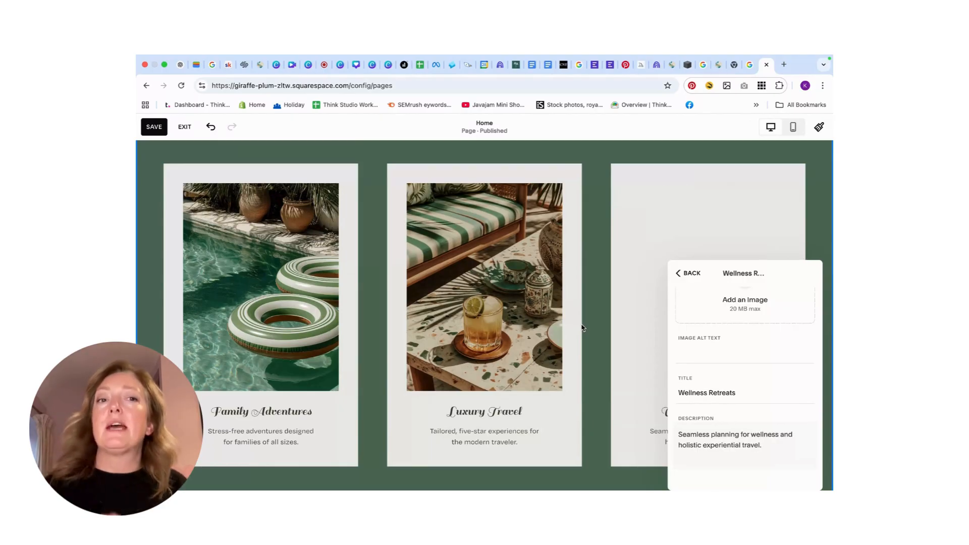
{"action": "scroll", "coordinate": [583, 328], "scroll_direction": "down", "scroll_amount": 4}
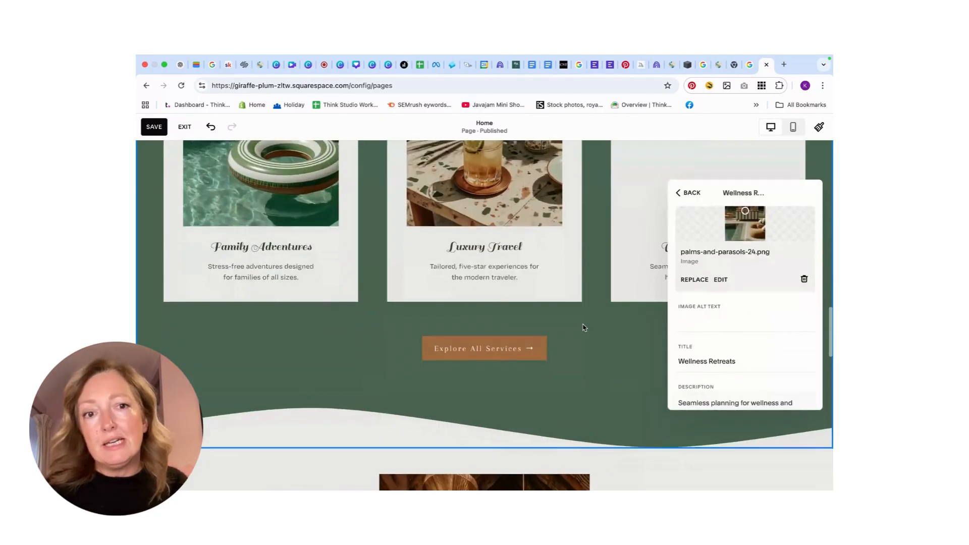
{"action": "scroll", "coordinate": [583, 328], "scroll_direction": "up", "scroll_amount": 2}
{"action": "scroll", "coordinate": [583, 327], "scroll_direction": "up", "scroll_amount": 2}
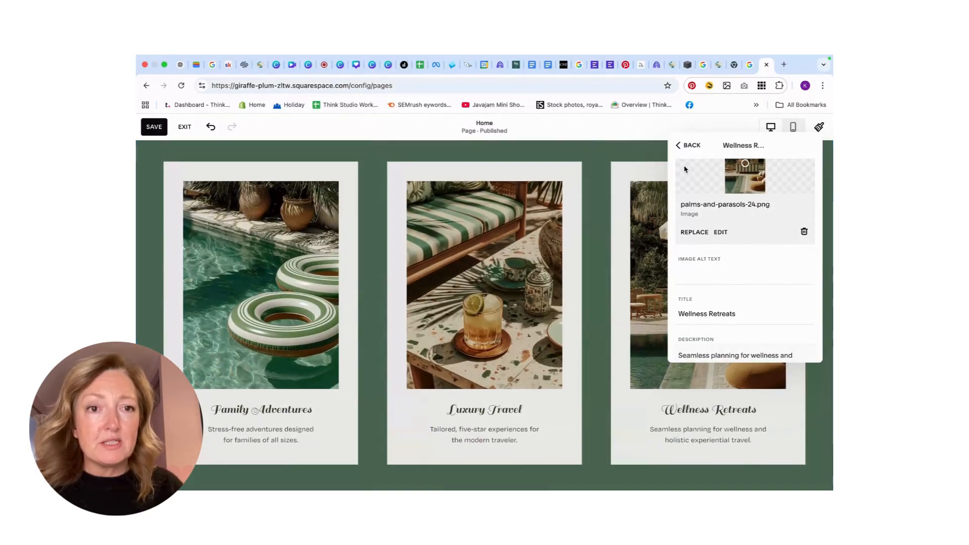
{"action": "left_click", "coordinate": [678, 146]}
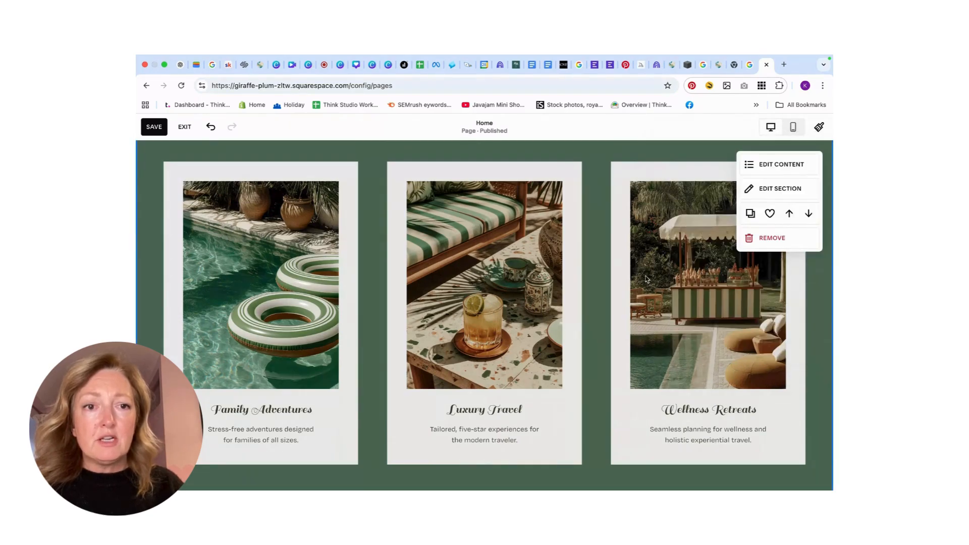
- Check the three service cards, save the home page, and review it from the hero banner to the How I can help section
{"action": "scroll", "coordinate": [711, 352], "scroll_direction": "up", "scroll_amount": 3}
{"action": "scroll", "coordinate": [717, 343], "scroll_direction": "down", "scroll_amount": 1}
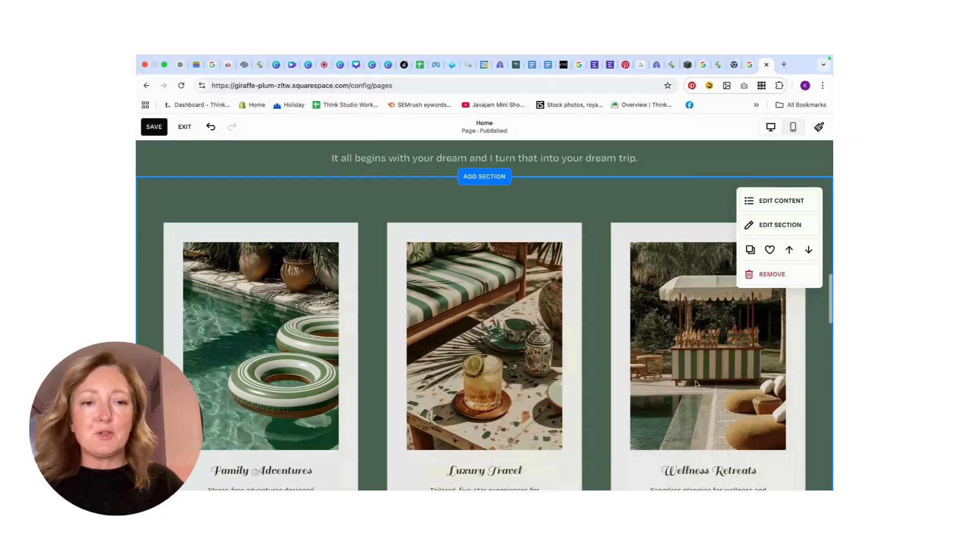
{"action": "scroll", "coordinate": [714, 376], "scroll_direction": "down", "scroll_amount": 4}
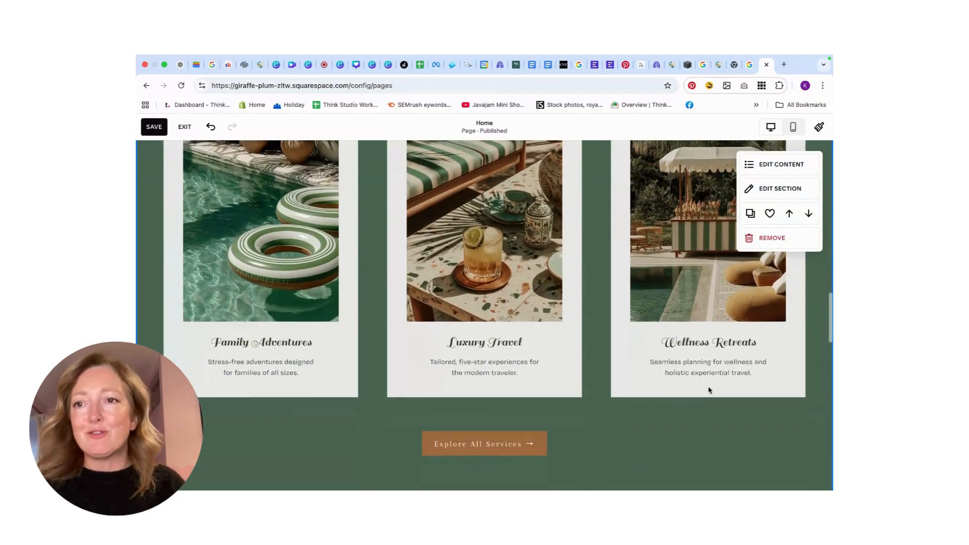
{"action": "scroll", "coordinate": [709, 389], "scroll_direction": "up", "scroll_amount": 3}
{"action": "scroll", "coordinate": [709, 389], "scroll_direction": "up", "scroll_amount": 1}
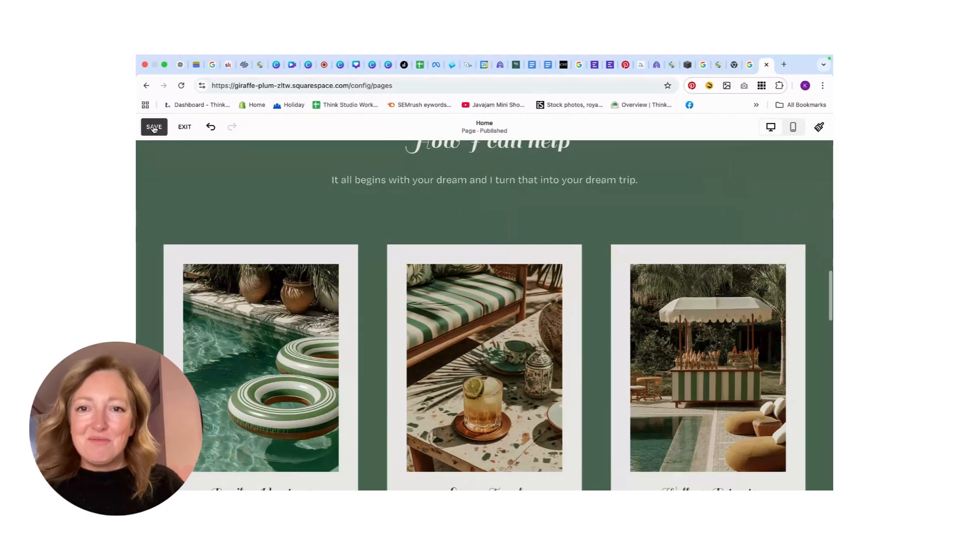
{"action": "left_click", "coordinate": [154, 128]}
{"action": "scroll", "coordinate": [683, 383], "scroll_direction": "up", "scroll_amount": 5}
{"action": "scroll", "coordinate": [695, 424], "scroll_direction": "down", "scroll_amount": 8}
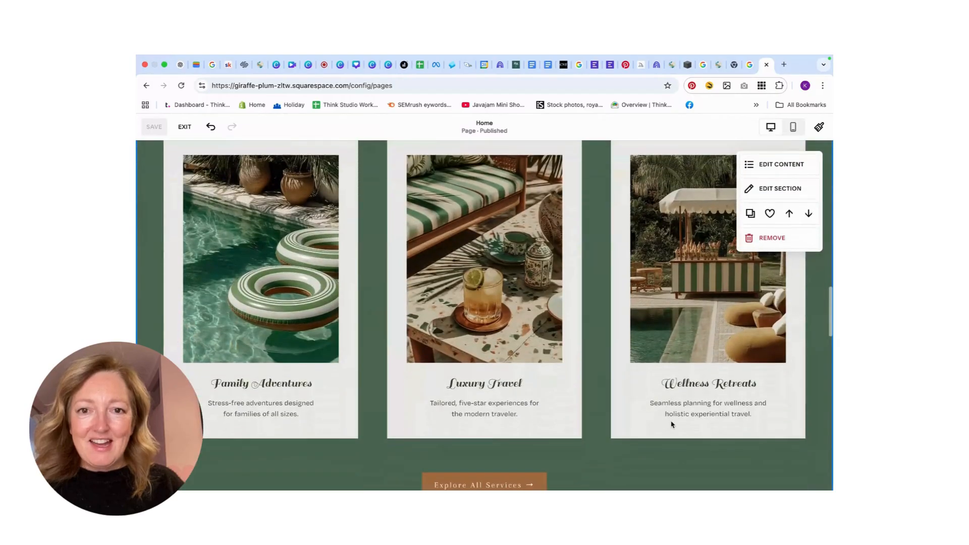
{"action": "scroll", "coordinate": [673, 425], "scroll_direction": "up", "scroll_amount": 8}
{"action": "scroll", "coordinate": [673, 419], "scroll_direction": "down", "scroll_amount": 4}
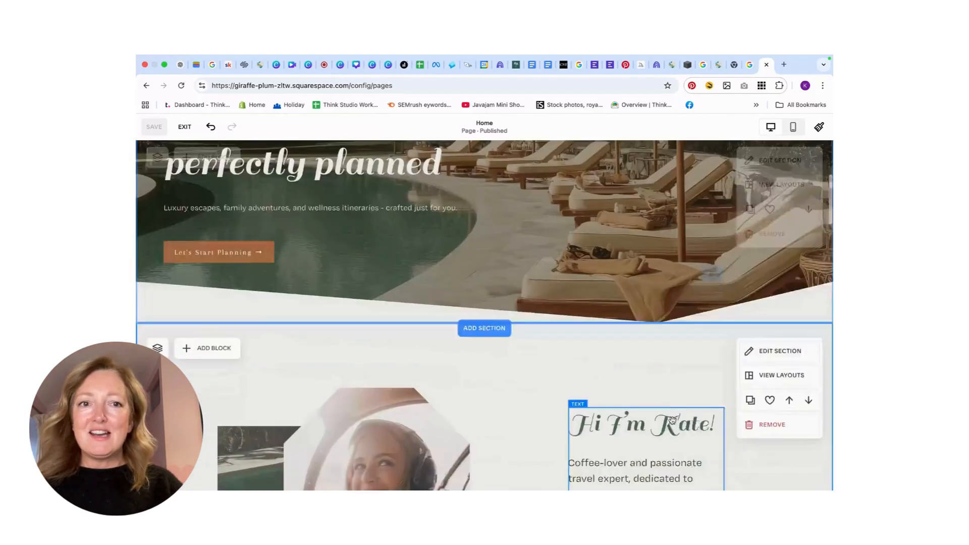
{"action": "scroll", "coordinate": [673, 420], "scroll_direction": "down", "scroll_amount": 10}
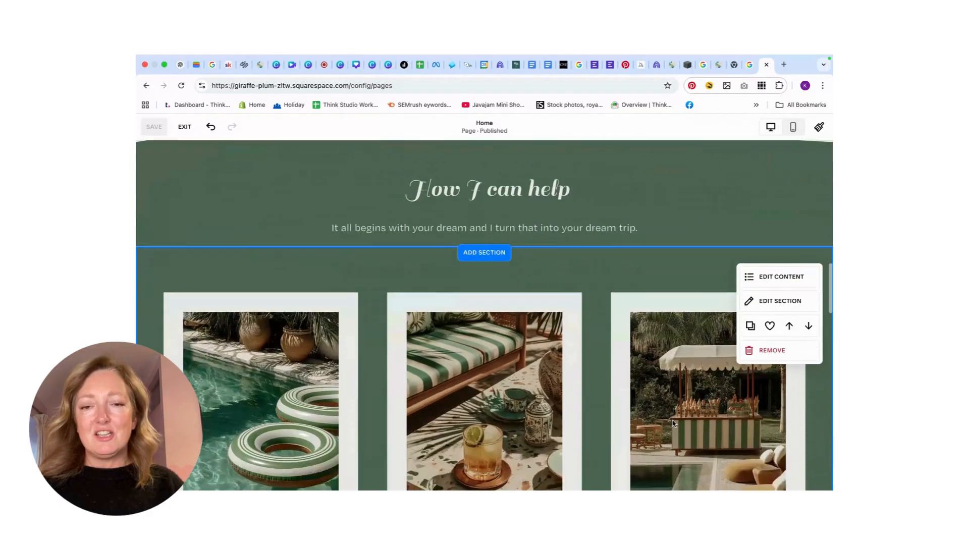
- Review the home page from the service cards down to the Travel Offers section
{"action": "scroll", "coordinate": [673, 423], "scroll_direction": "down", "scroll_amount": 6}
{"action": "scroll", "coordinate": [637, 418], "scroll_direction": "down", "scroll_amount": 2}
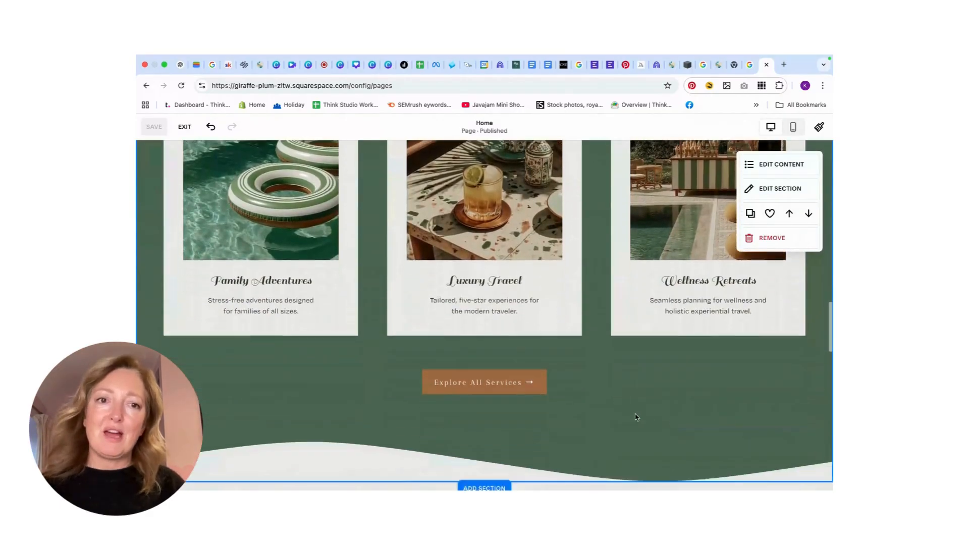
{"action": "scroll", "coordinate": [637, 417], "scroll_direction": "down", "scroll_amount": 8}
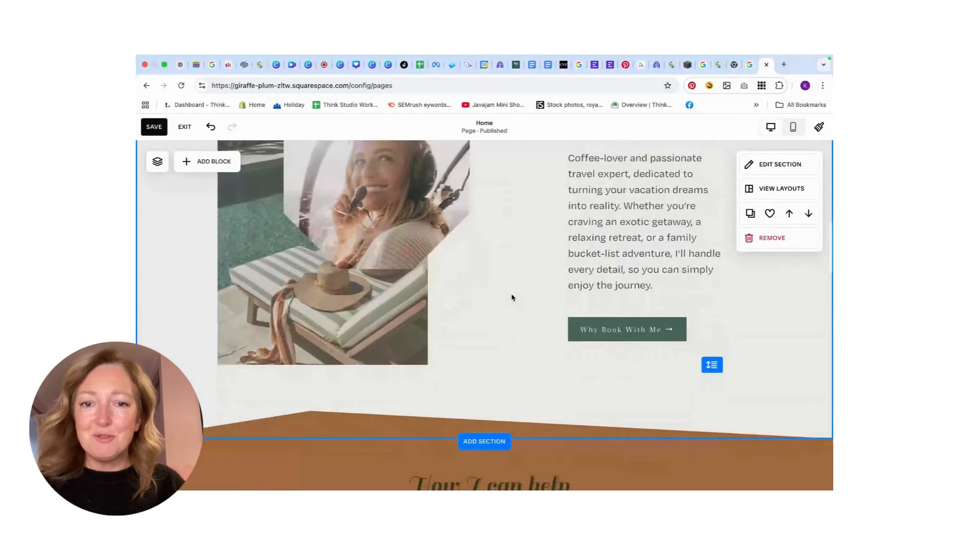
{"action": "scroll", "coordinate": [512, 297], "scroll_direction": "down", "scroll_amount": 10}
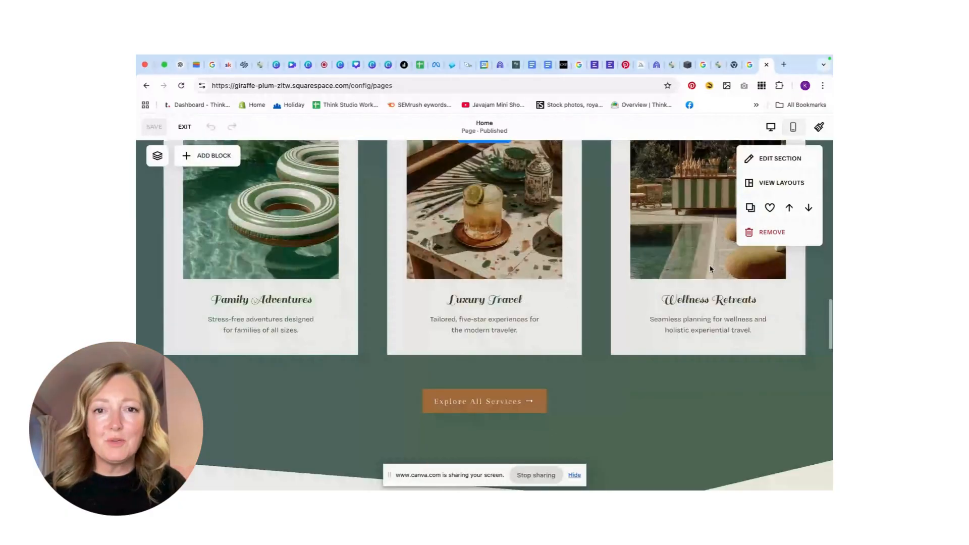
{"action": "scroll", "coordinate": [707, 265], "scroll_direction": "down", "scroll_amount": 6}
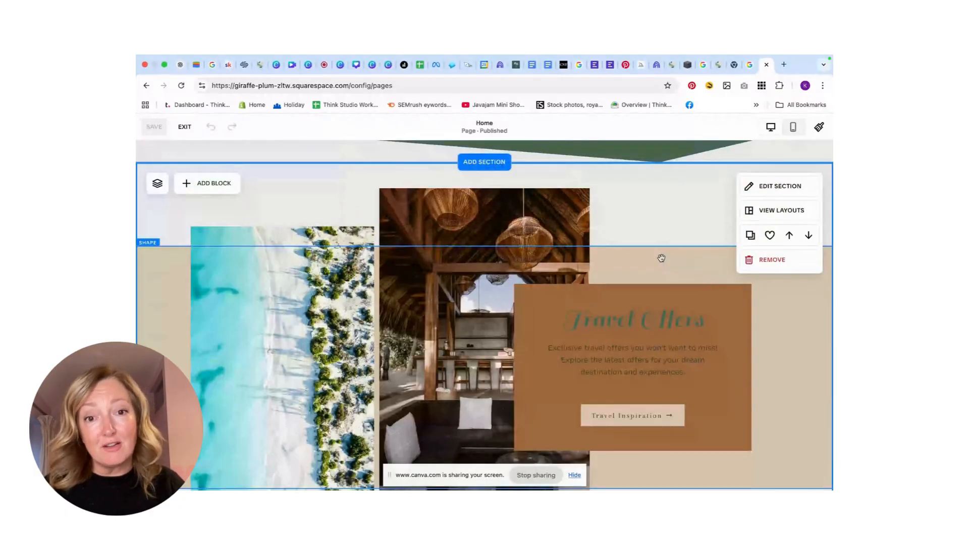
{"action": "left_click", "coordinate": [296, 280]}
{"action": "left_click", "coordinate": [203, 208]}
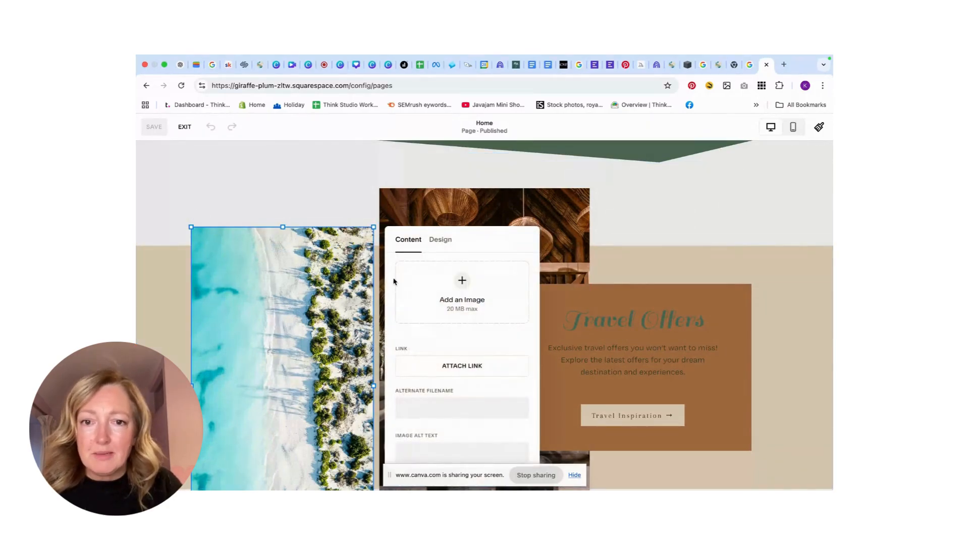
{"action": "left_click", "coordinate": [417, 361]}
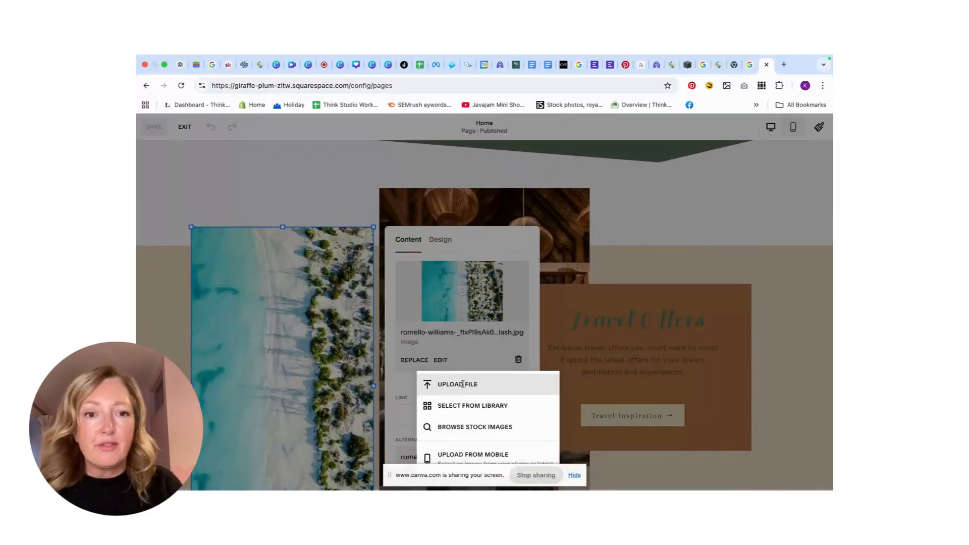
{"action": "left_click", "coordinate": [651, 228]}
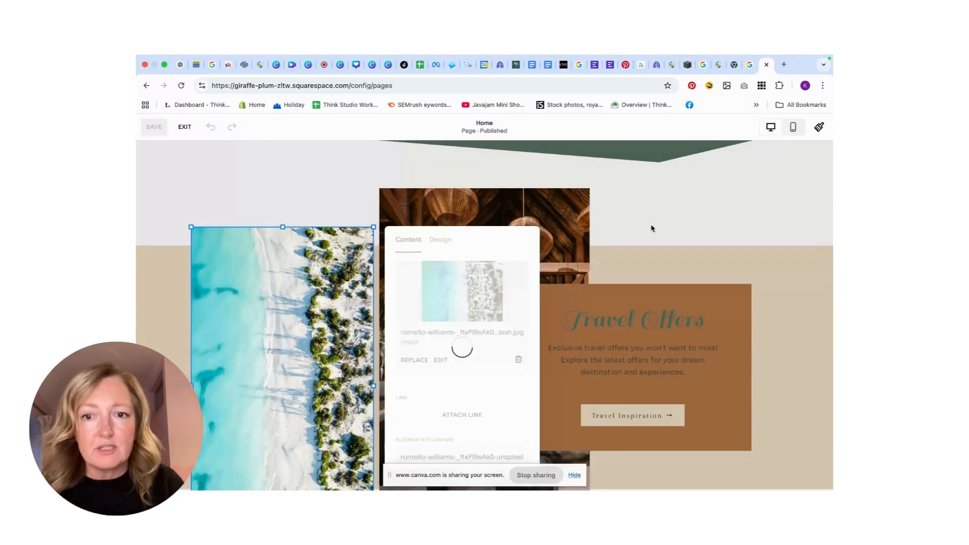
- Replace the aerial beach photo in the Travel Offers section with palms-and-parasols-40.png from the image library and close its settings
{"action": "left_click", "coordinate": [314, 286]}
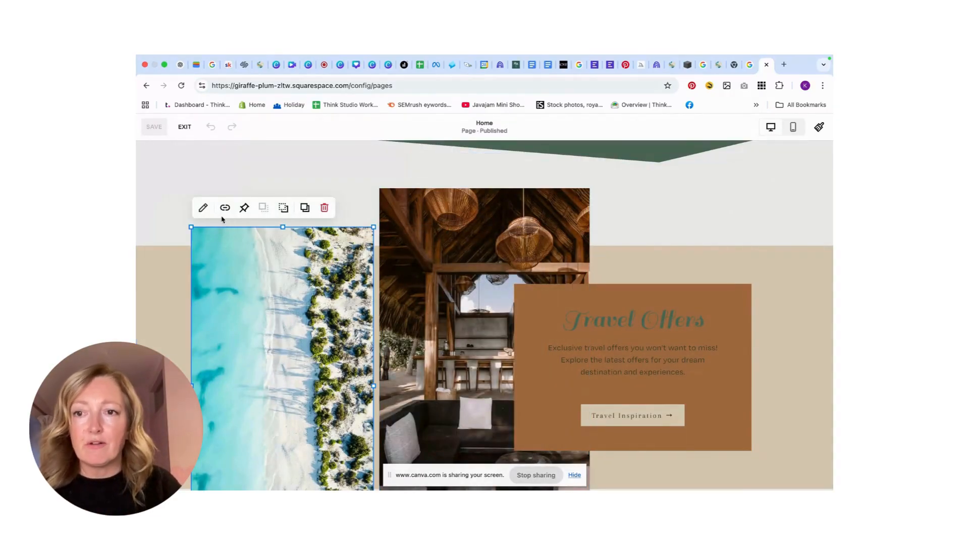
{"action": "left_click", "coordinate": [203, 207]}
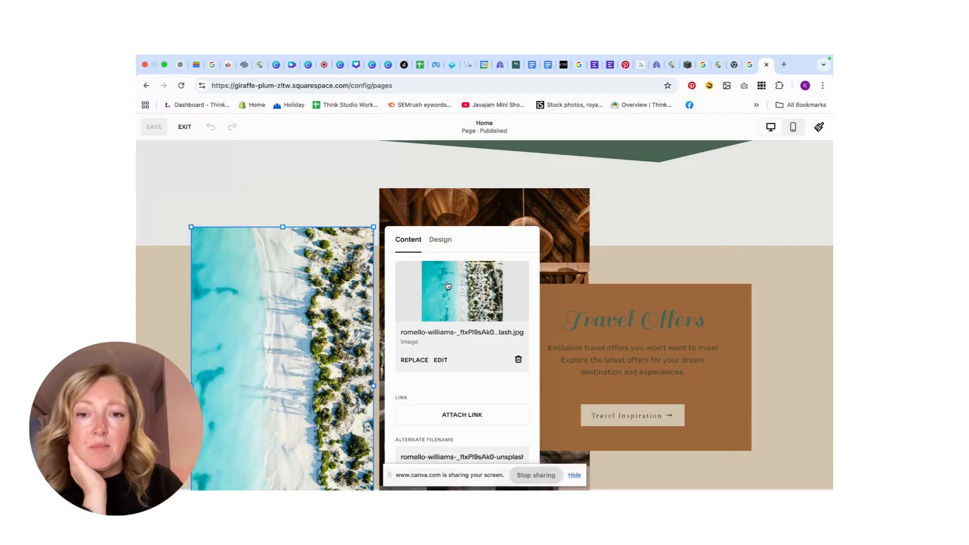
{"action": "left_click", "coordinate": [415, 360]}
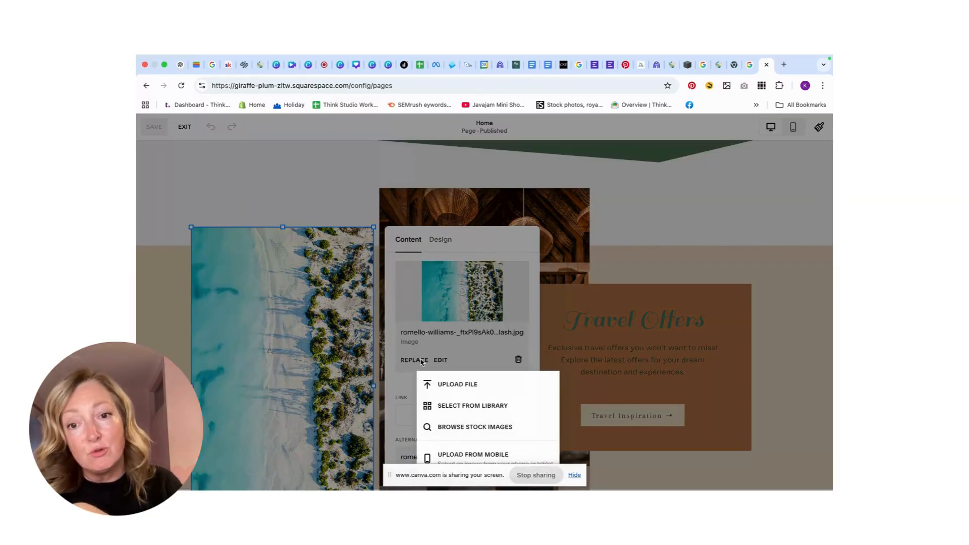
{"action": "left_click", "coordinate": [451, 406]}
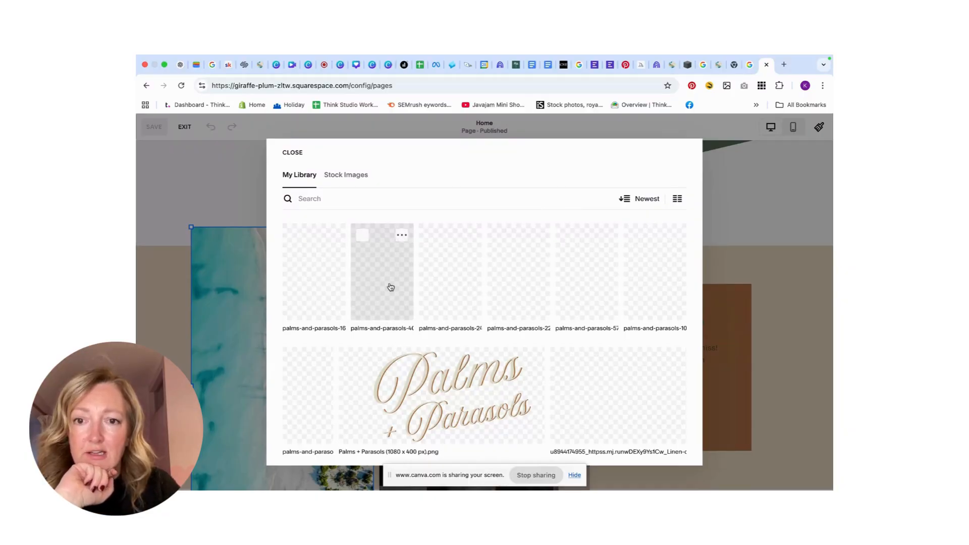
{"action": "left_click", "coordinate": [359, 236]}
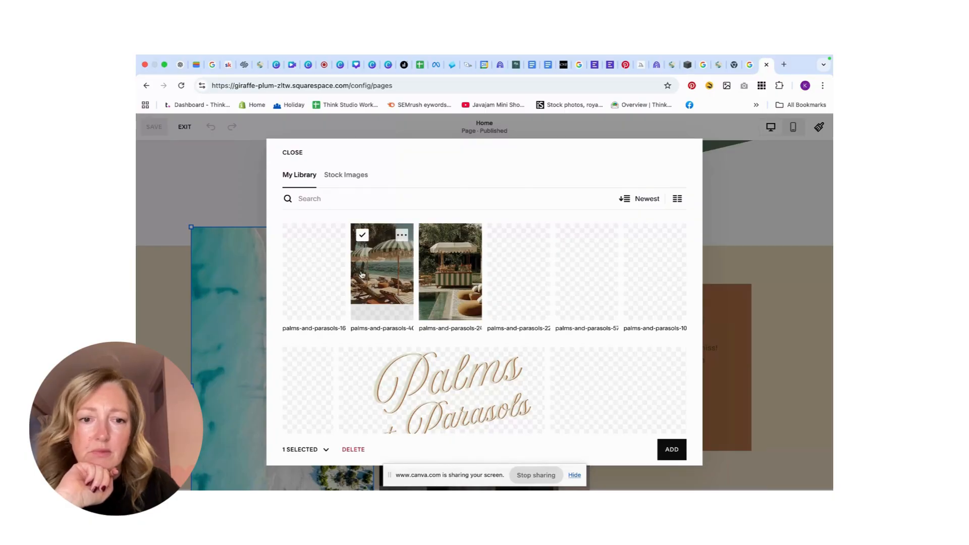
{"action": "left_click", "coordinate": [672, 450]}
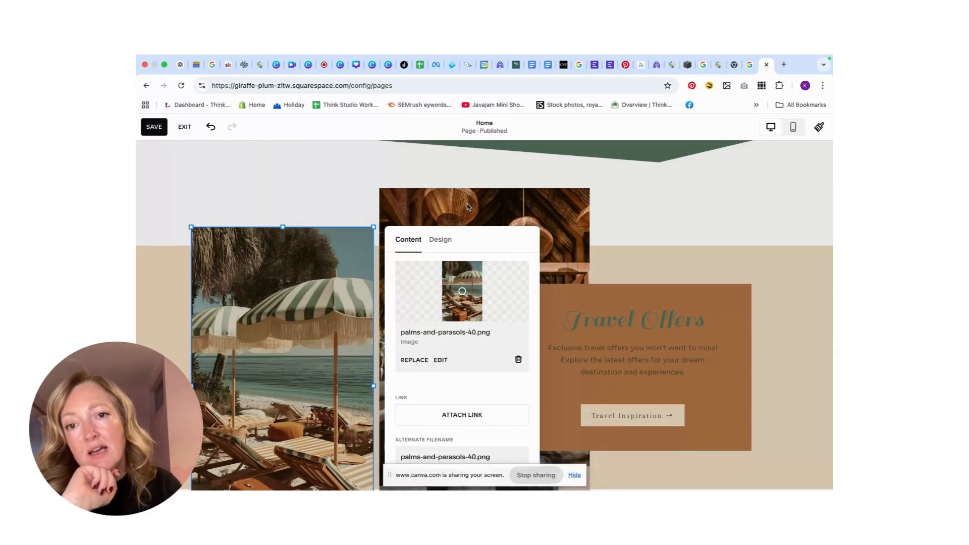
{"action": "left_click", "coordinate": [575, 476]}
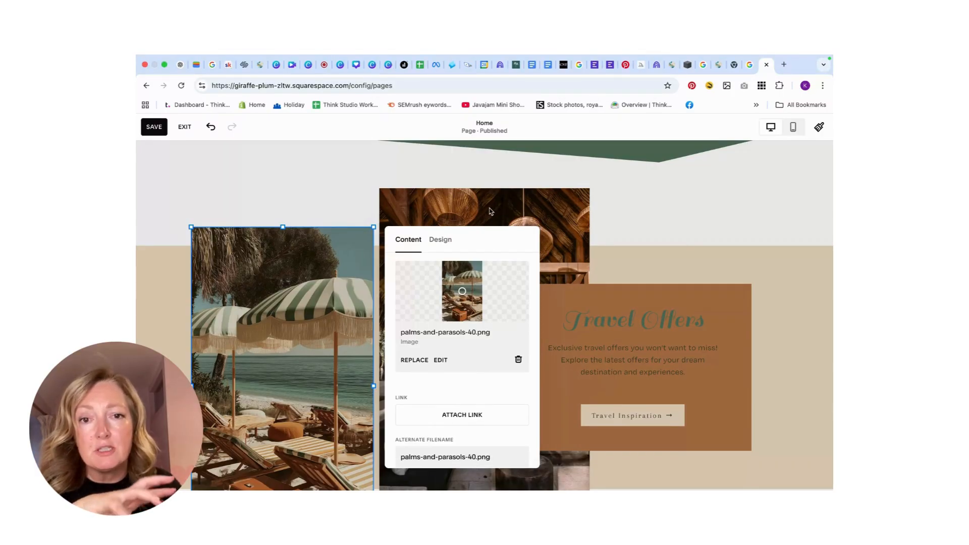
{"action": "left_click", "coordinate": [468, 208]}
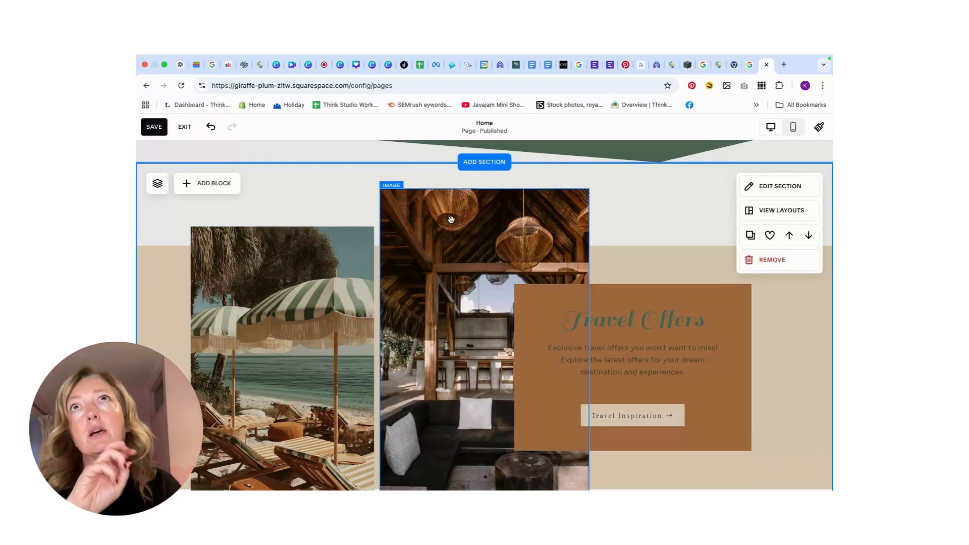
- Replace the thatched lounge photo beside the Travel Offers card with palms-and-parasols-16.png from the image library and close its settings
{"action": "left_click", "coordinate": [451, 284]}
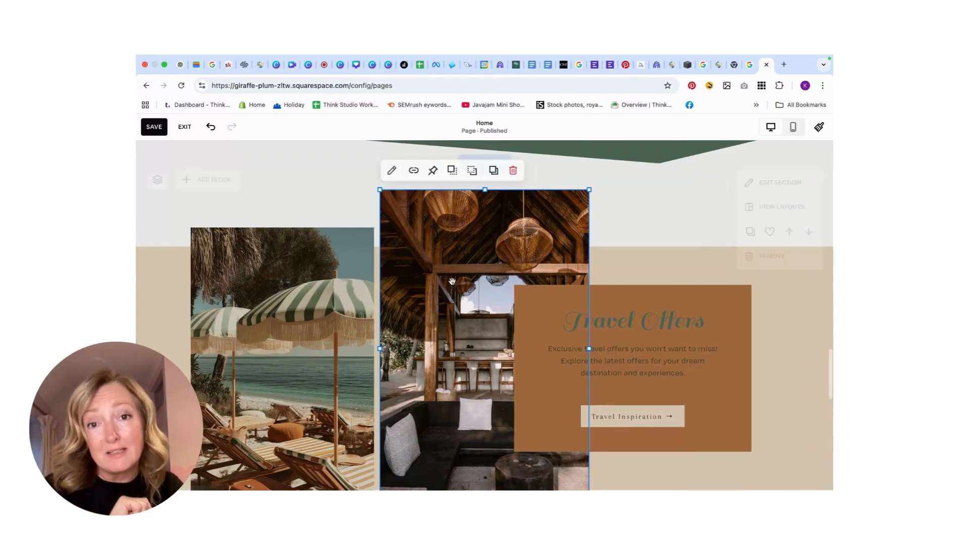
{"action": "left_click", "coordinate": [392, 171]}
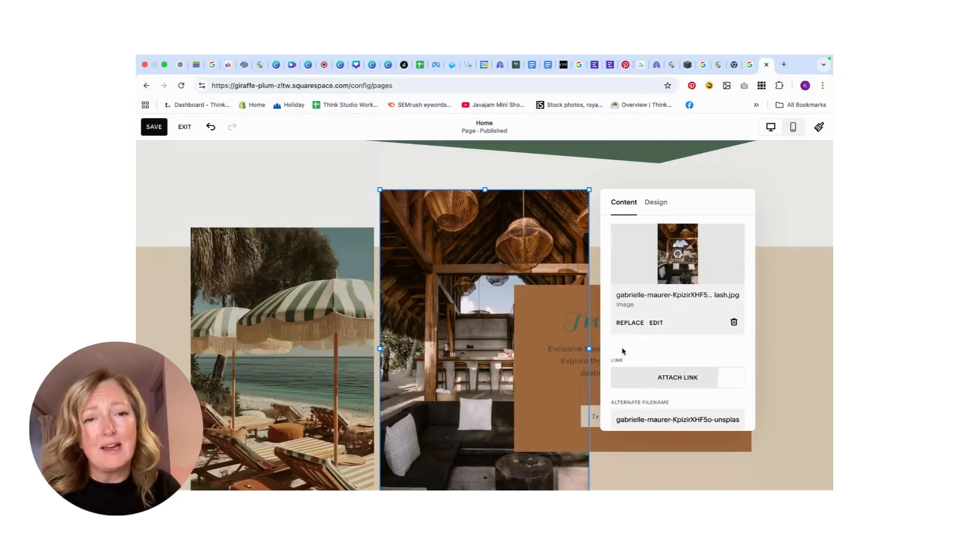
{"action": "left_click", "coordinate": [639, 325]}
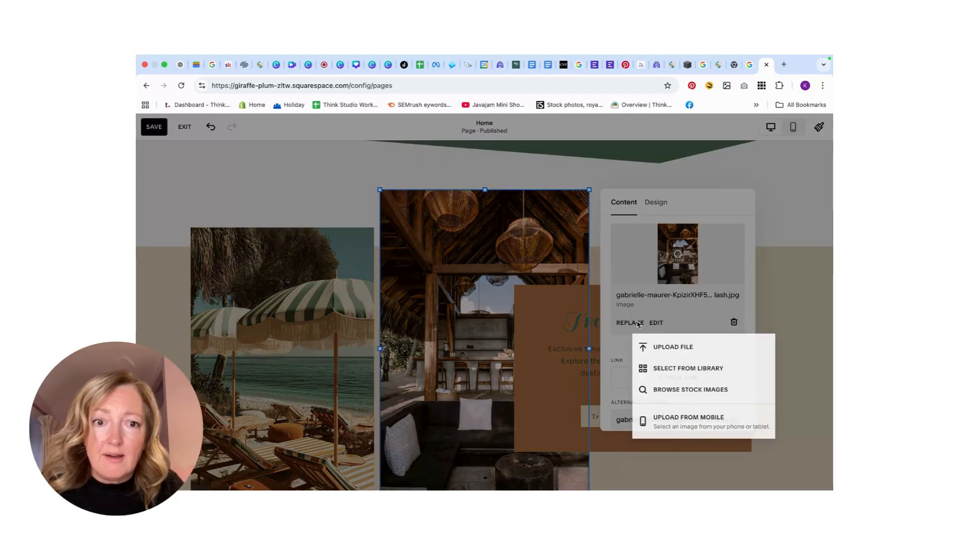
{"action": "left_click", "coordinate": [678, 368]}
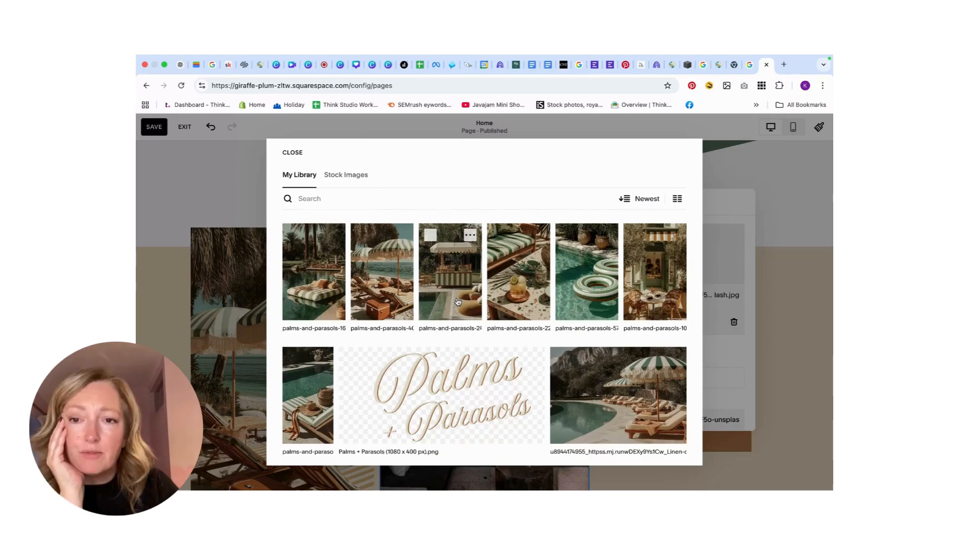
{"action": "left_click", "coordinate": [293, 235]}
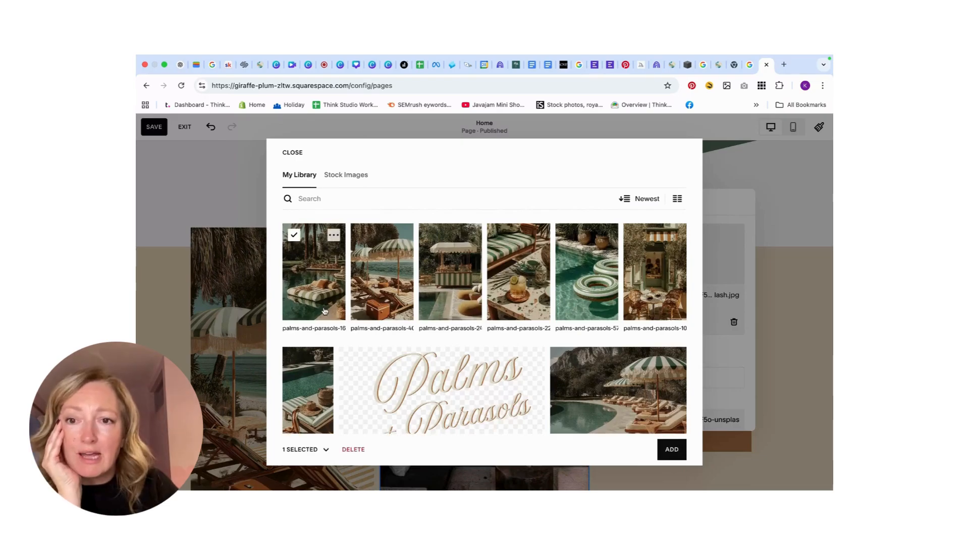
{"action": "left_click", "coordinate": [672, 450]}
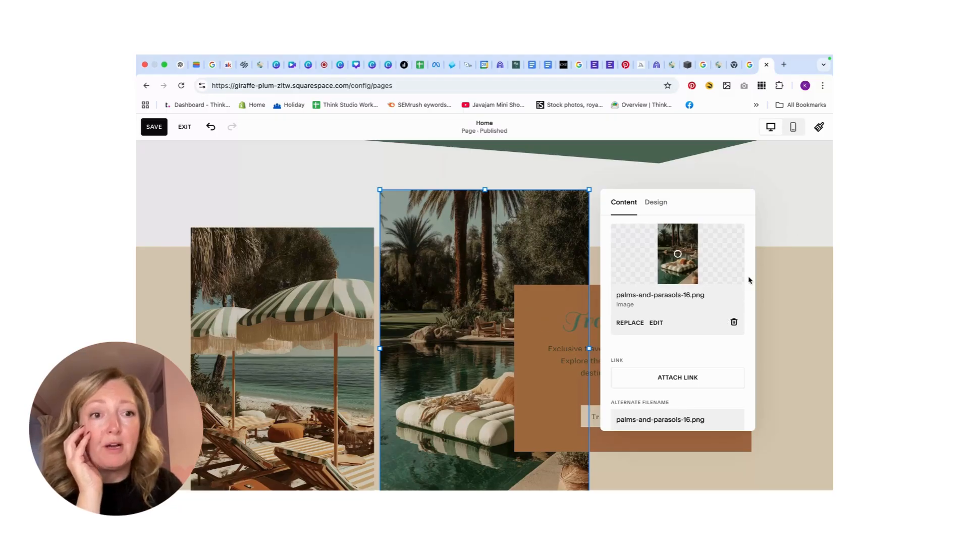
{"action": "left_click", "coordinate": [776, 263]}
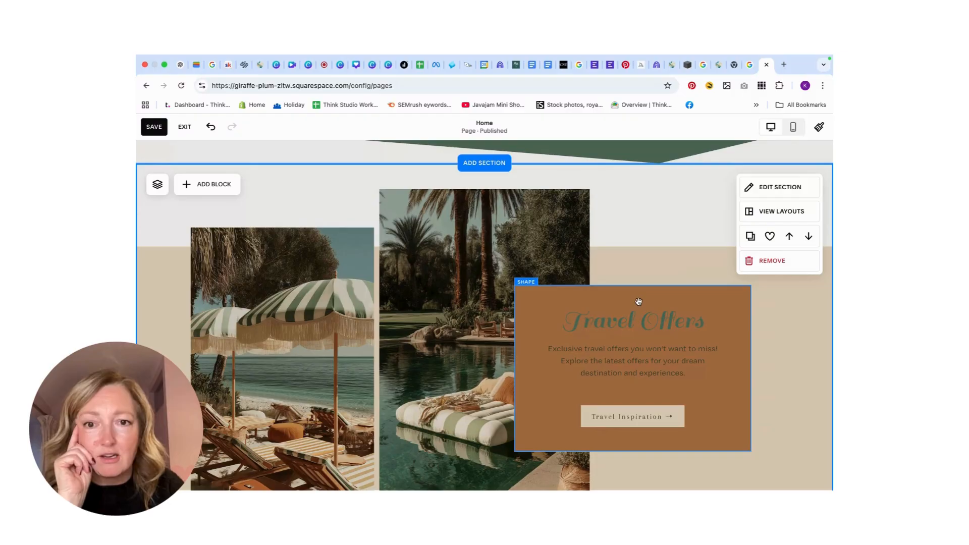
- Change the rust-brown shape behind the Travel Offers text to the palette's lightest off-white color and close its settings
{"action": "scroll", "coordinate": [630, 231], "scroll_direction": "down", "scroll_amount": 3}
{"action": "scroll", "coordinate": [631, 233], "scroll_direction": "down", "scroll_amount": 2}
{"action": "scroll", "coordinate": [632, 236], "scroll_direction": "up", "scroll_amount": 5}
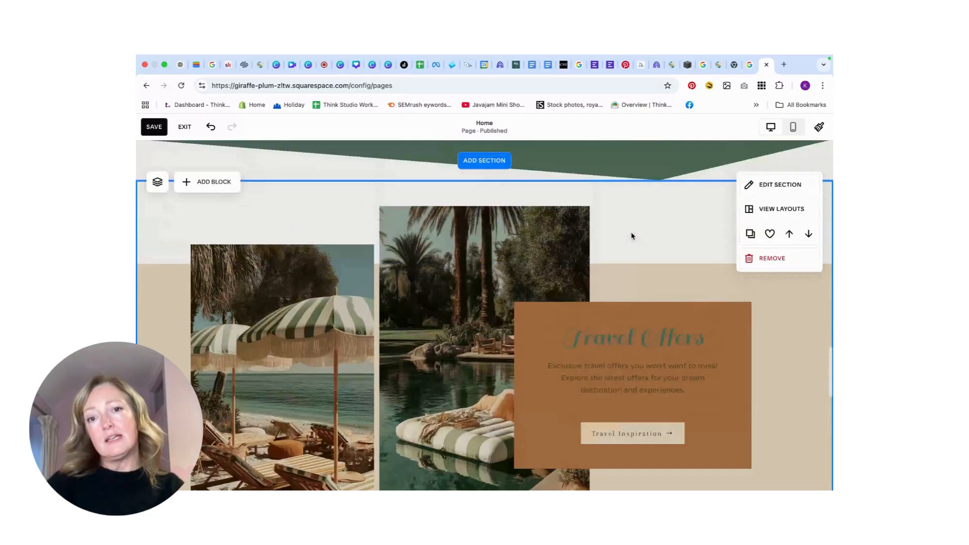
{"action": "scroll", "coordinate": [632, 236], "scroll_direction": "up", "scroll_amount": 1}
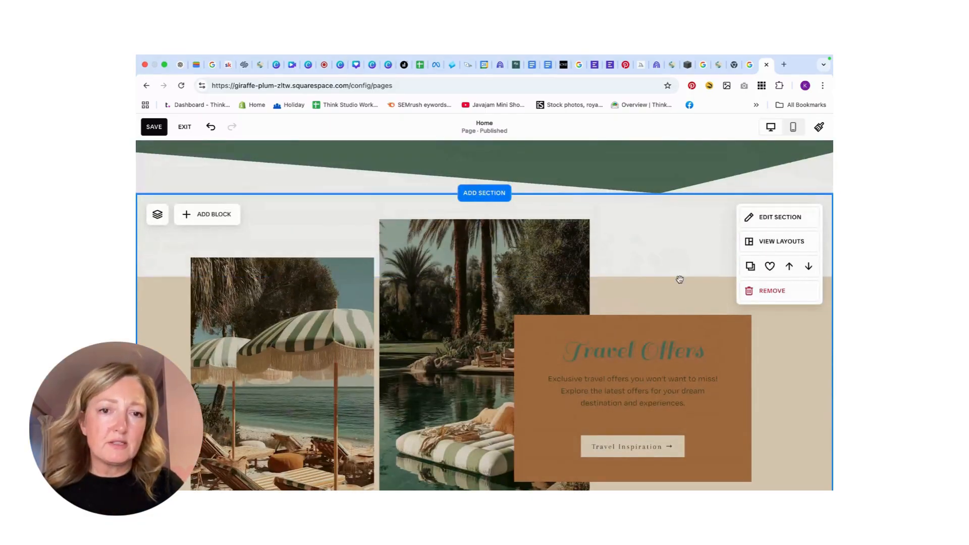
{"action": "left_click", "coordinate": [670, 328]}
{"action": "left_click", "coordinate": [526, 296]}
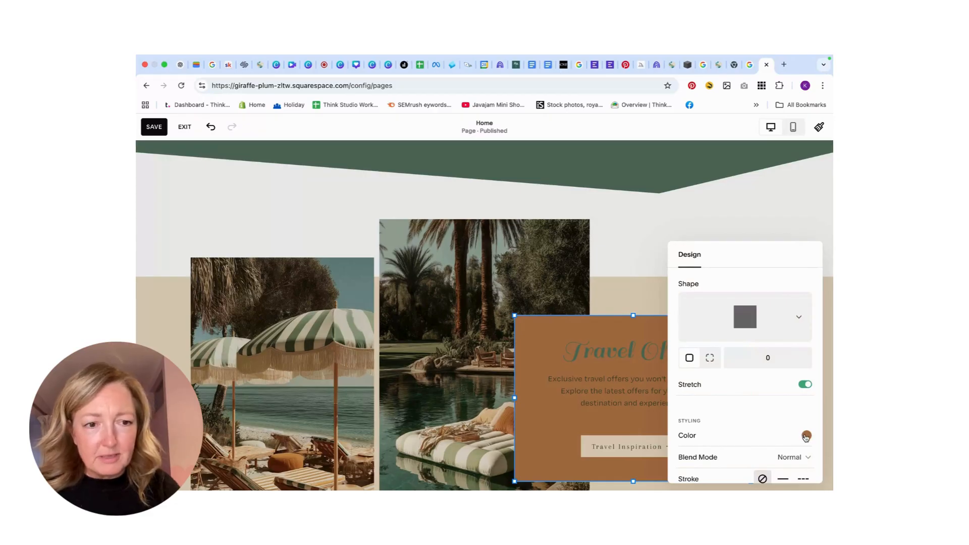
{"action": "left_click", "coordinate": [807, 435]}
{"action": "left_click", "coordinate": [700, 415]}
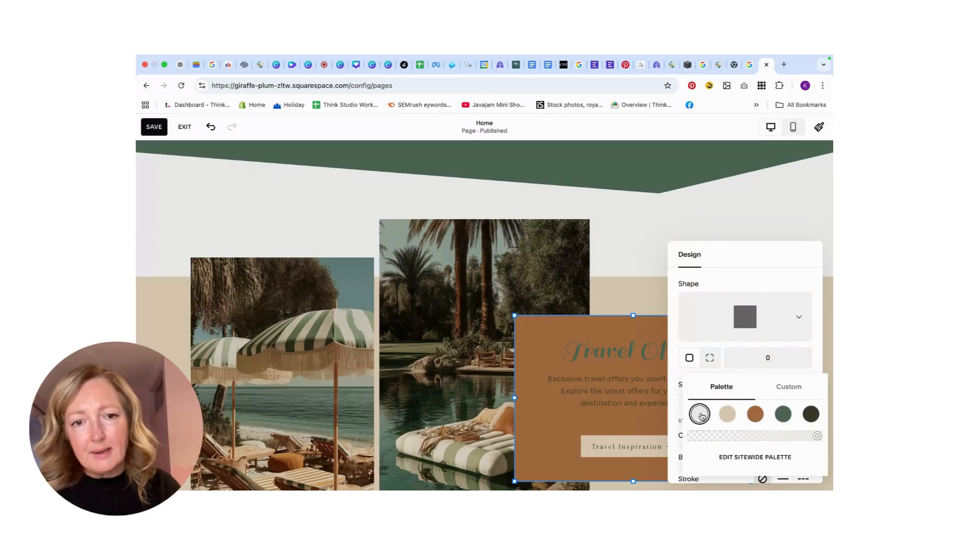
{"action": "left_click", "coordinate": [641, 230]}
- Open the Lightest 2 color theme used by the Travel Offers section for editing
{"action": "scroll", "coordinate": [676, 283], "scroll_direction": "down", "scroll_amount": 2}
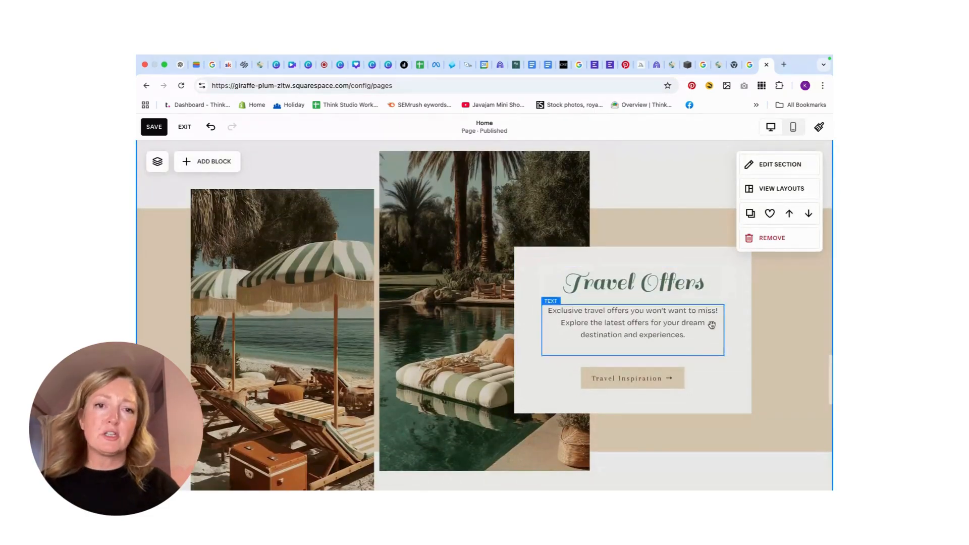
{"action": "scroll", "coordinate": [722, 338], "scroll_direction": "down", "scroll_amount": 5}
{"action": "scroll", "coordinate": [727, 346], "scroll_direction": "up", "scroll_amount": 7}
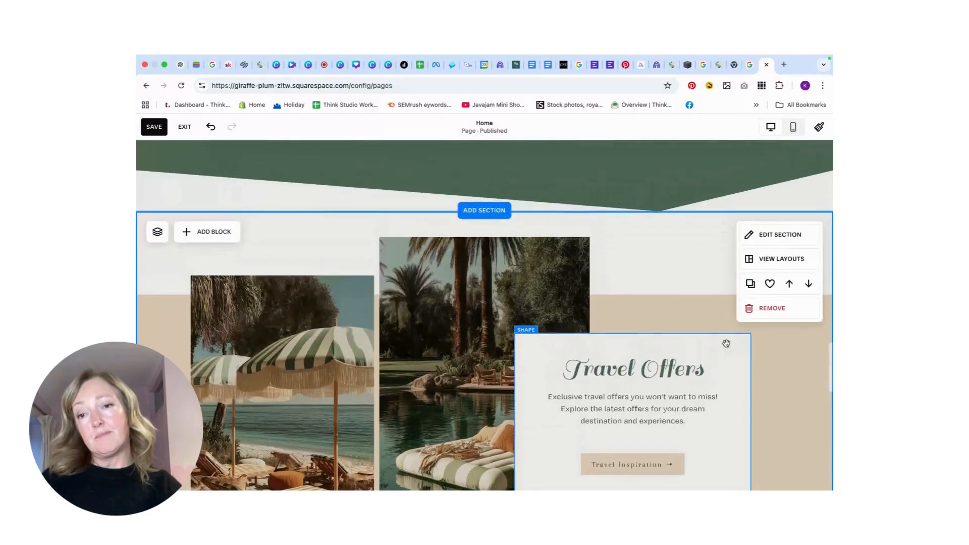
{"action": "scroll", "coordinate": [727, 344], "scroll_direction": "up", "scroll_amount": 15}
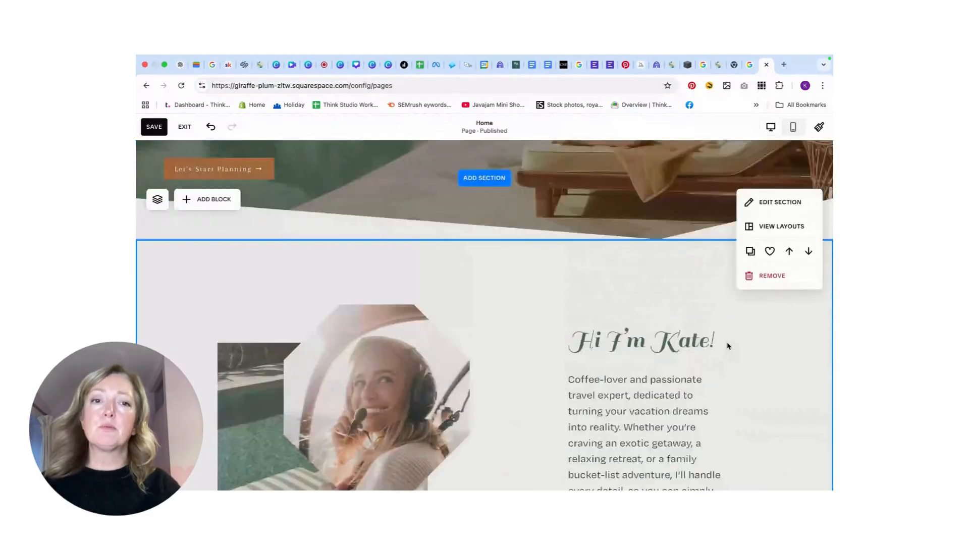
{"action": "scroll", "coordinate": [747, 368], "scroll_direction": "down", "scroll_amount": 15}
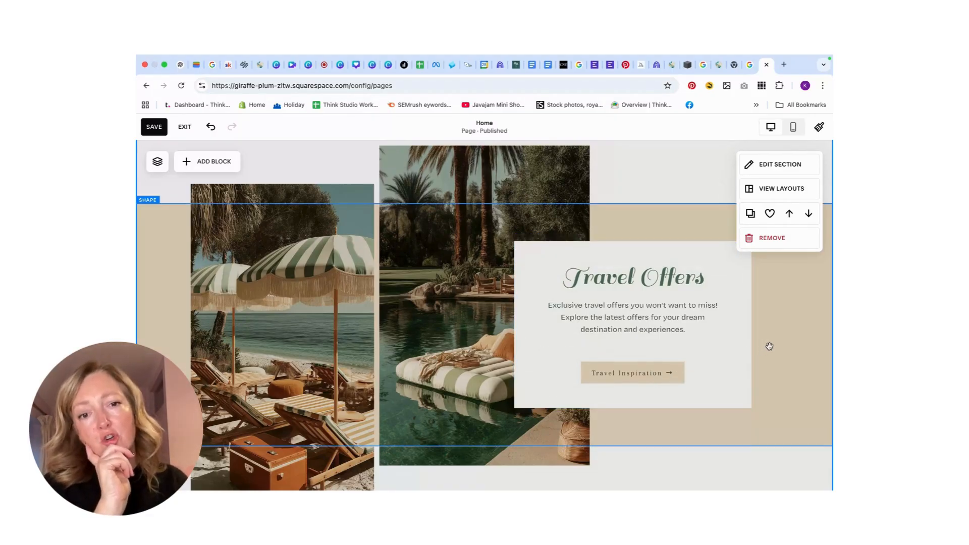
{"action": "left_click", "coordinate": [797, 165]}
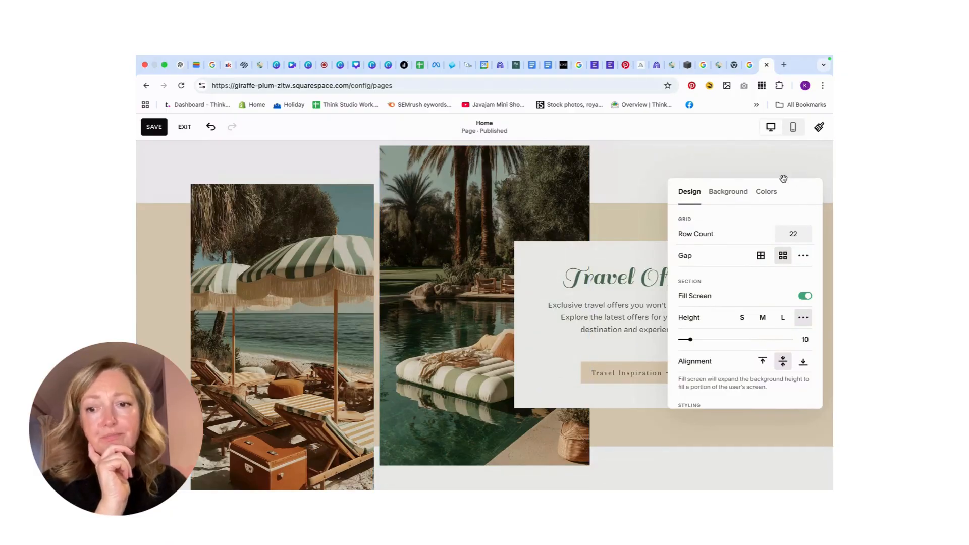
{"action": "left_click", "coordinate": [790, 155]}
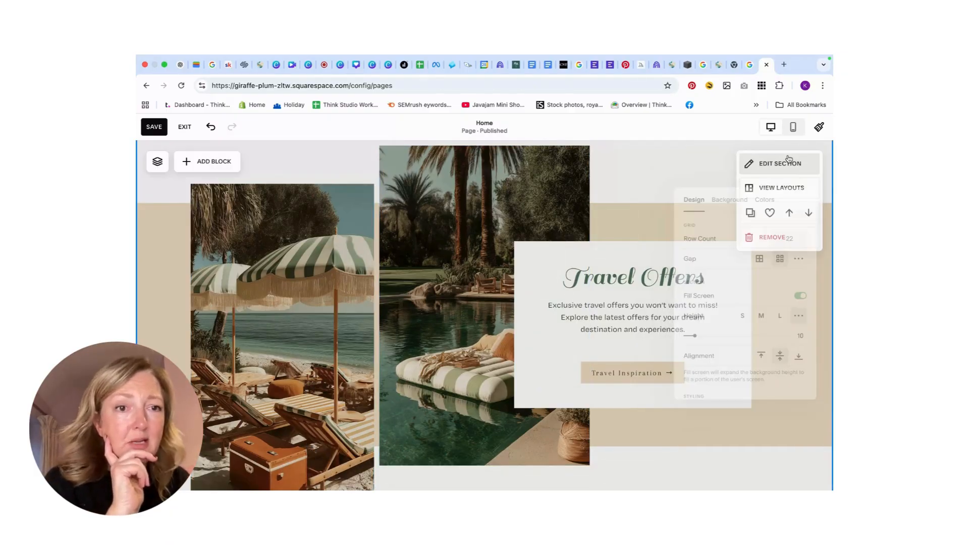
{"action": "left_click", "coordinate": [787, 165]}
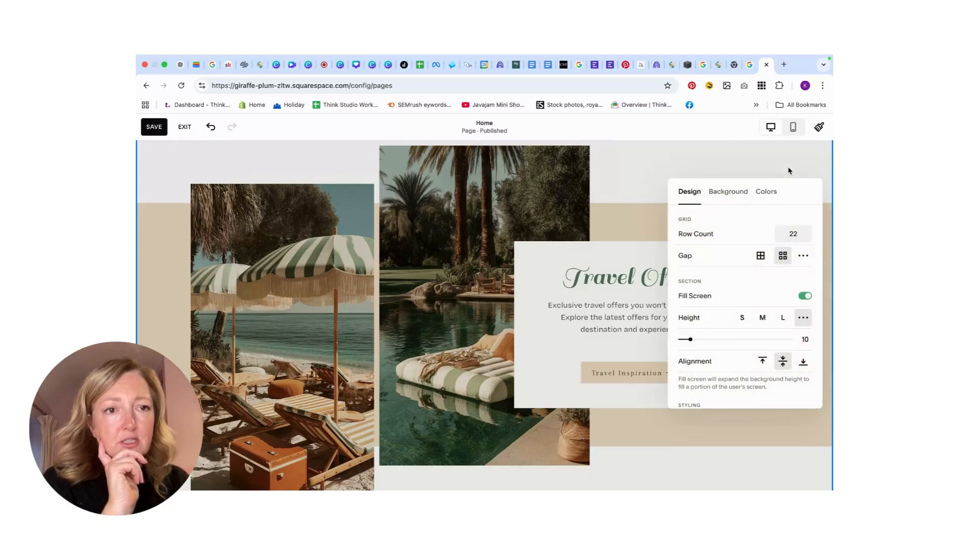
{"action": "left_click", "coordinate": [771, 193]}
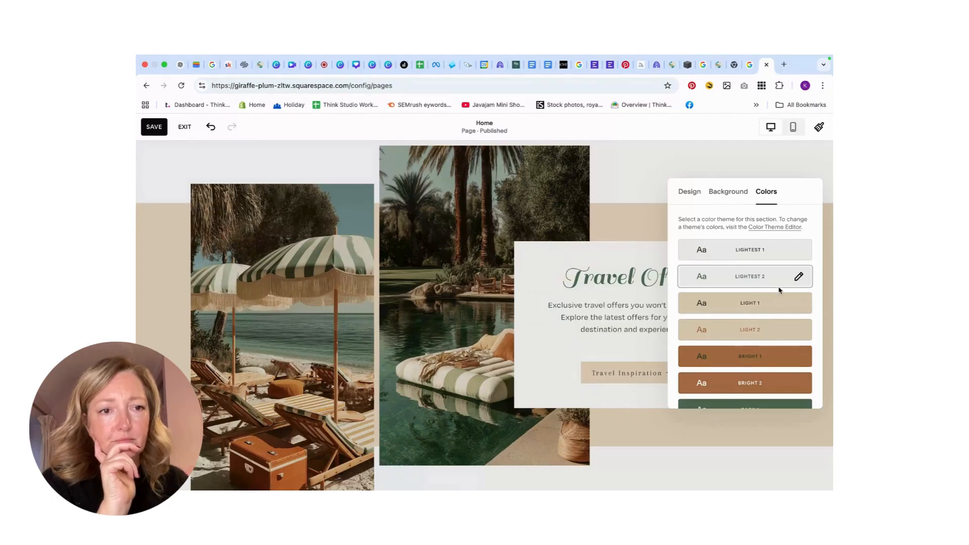
{"action": "left_click", "coordinate": [800, 277]}
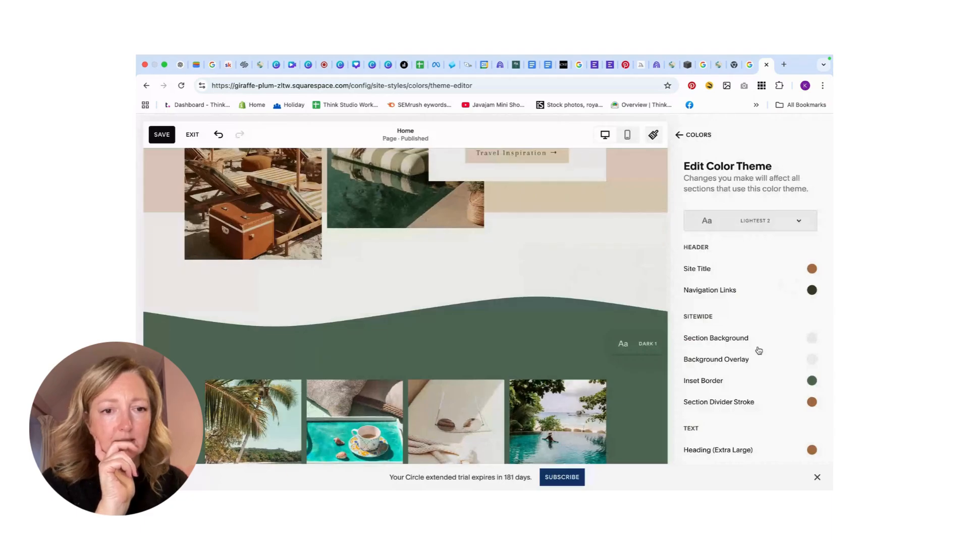
- Set the Lightest 2 theme's primary button background to the palette's rust-brown color
{"action": "scroll", "coordinate": [759, 351], "scroll_direction": "down", "scroll_amount": 10}
{"action": "scroll", "coordinate": [759, 348], "scroll_direction": "down", "scroll_amount": 6}
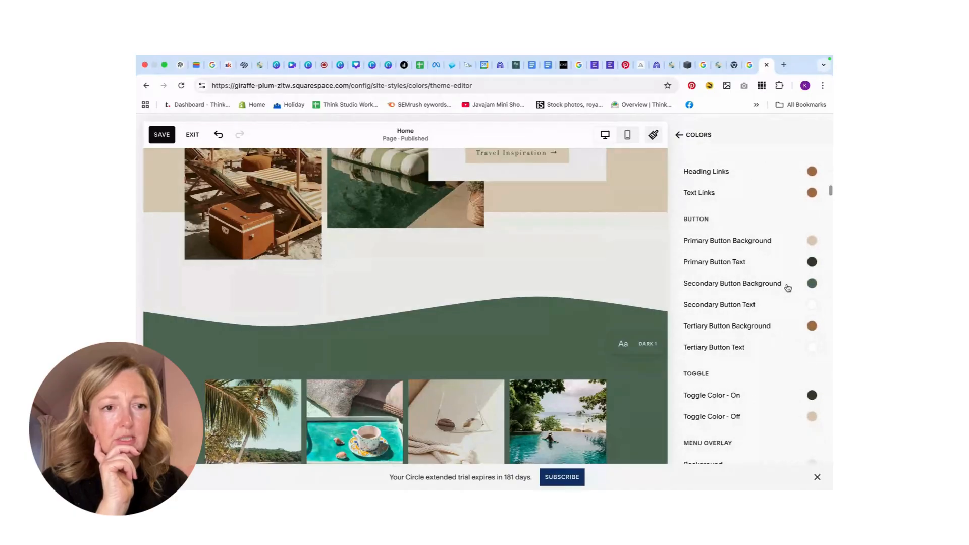
{"action": "scroll", "coordinate": [585, 223], "scroll_direction": "up", "scroll_amount": 2}
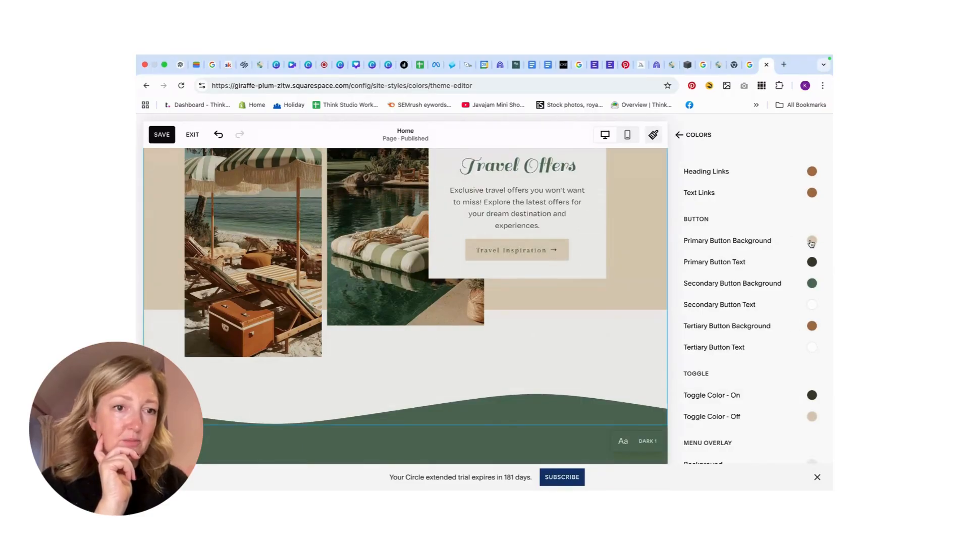
{"action": "left_click", "coordinate": [813, 241]}
{"action": "left_click", "coordinate": [758, 219]}
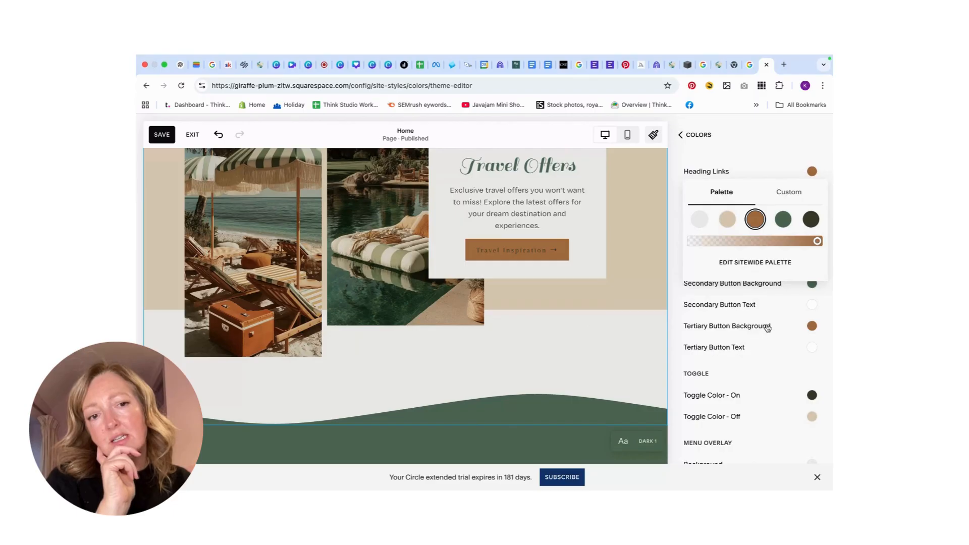
- Set the theme's primary button text to the palette's lightest off-white, save the changes and close the site styles
{"action": "scroll", "coordinate": [767, 328], "scroll_direction": "up", "scroll_amount": 4}
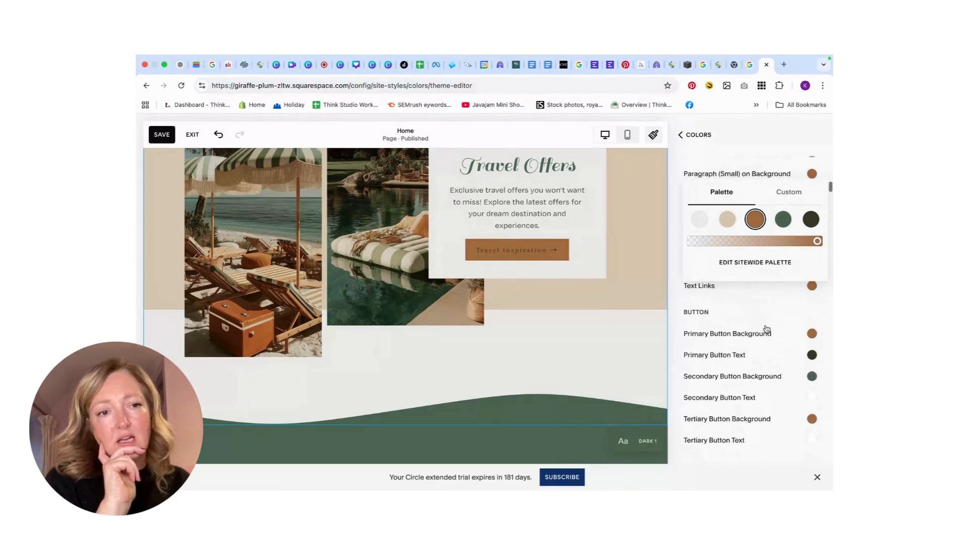
{"action": "left_click", "coordinate": [812, 355]}
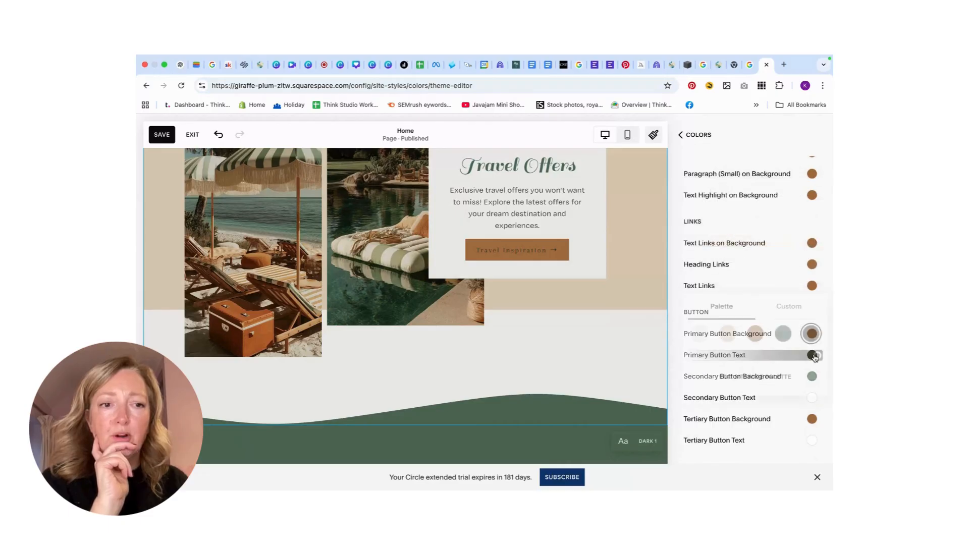
{"action": "left_click", "coordinate": [701, 334]}
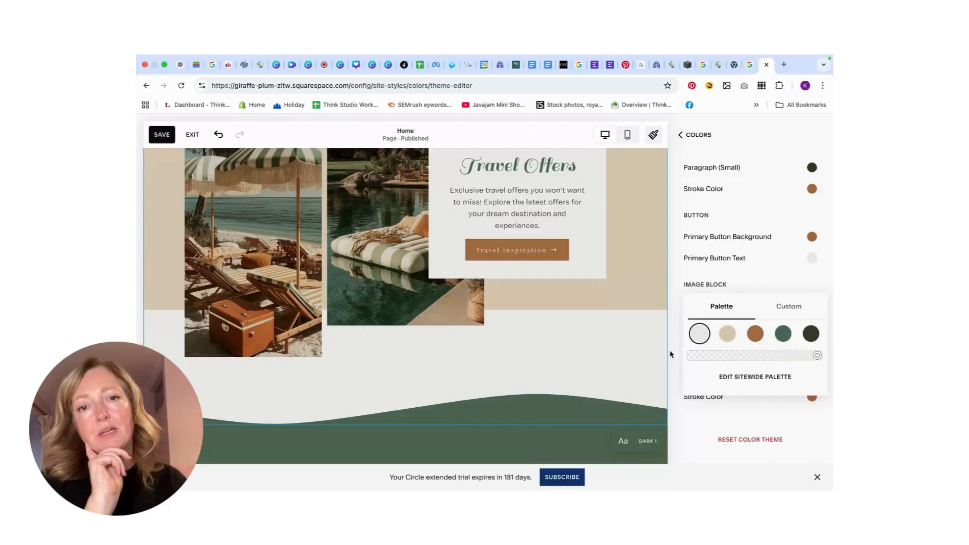
{"action": "left_click", "coordinate": [162, 134]}
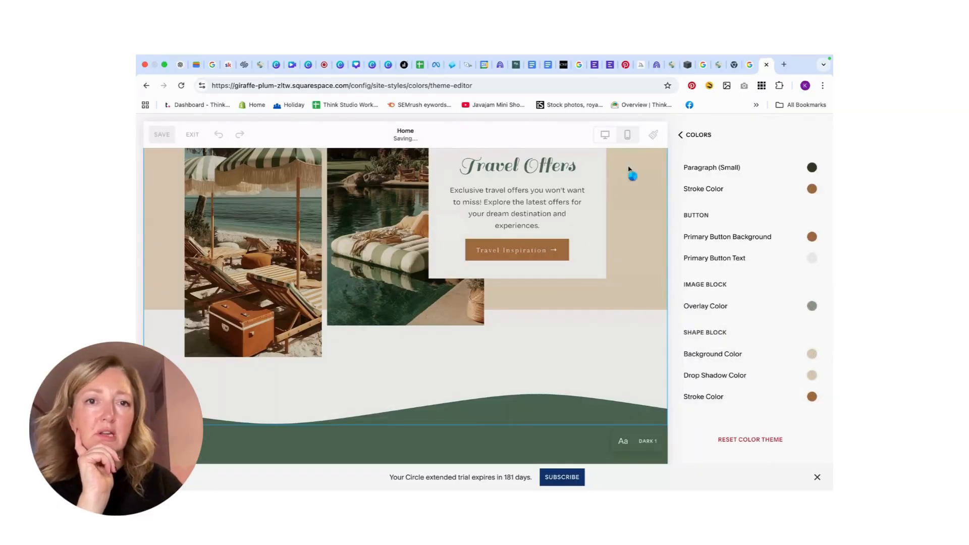
{"action": "left_click", "coordinate": [680, 135]}
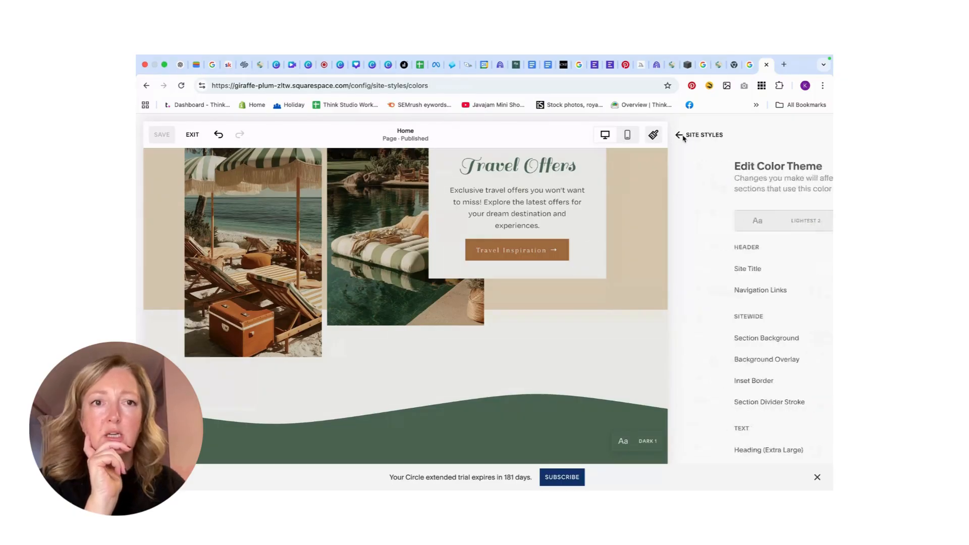
{"action": "left_click", "coordinate": [655, 135]}
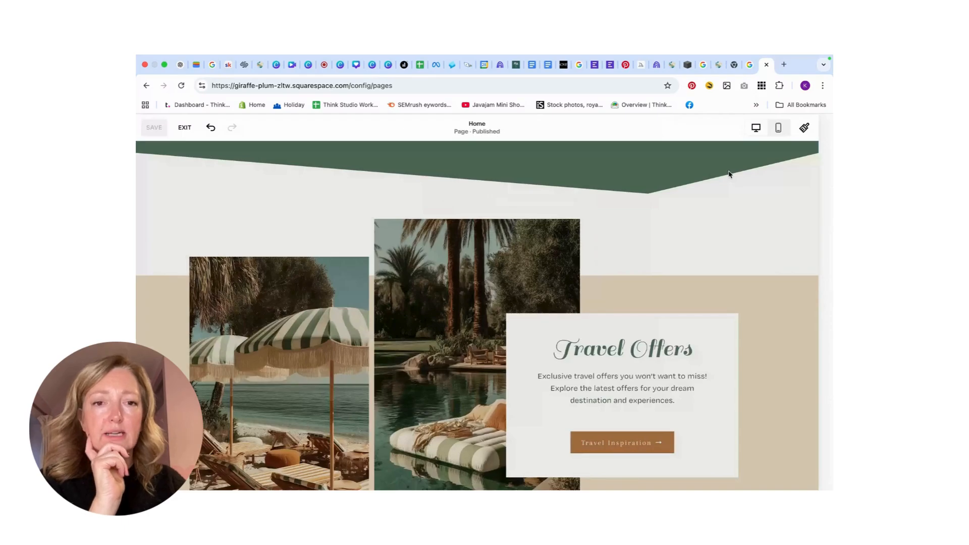
- Change the Travel Offers section's wavy bottom divider to the angled off-center point shape and close the section settings
{"action": "scroll", "coordinate": [628, 364], "scroll_direction": "down", "scroll_amount": 5}
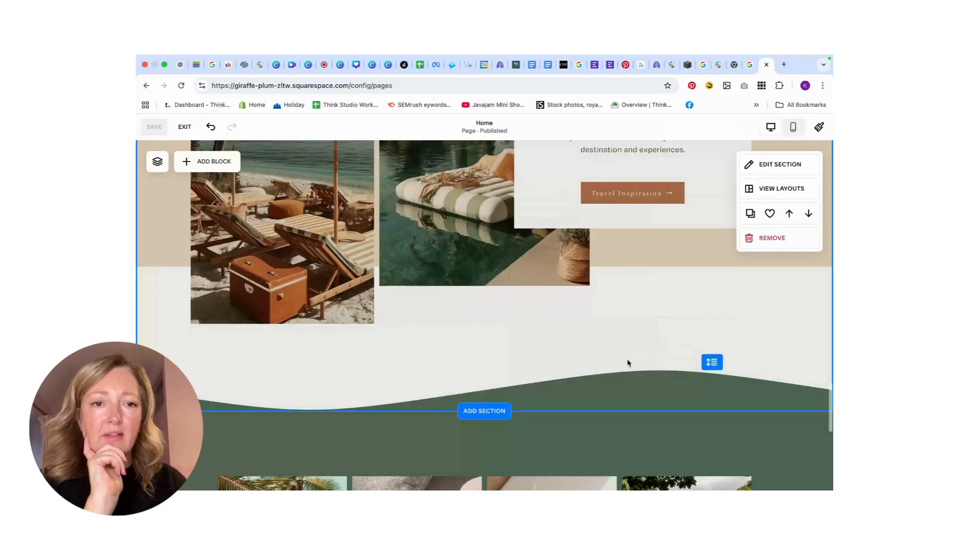
{"action": "left_click", "coordinate": [792, 165]}
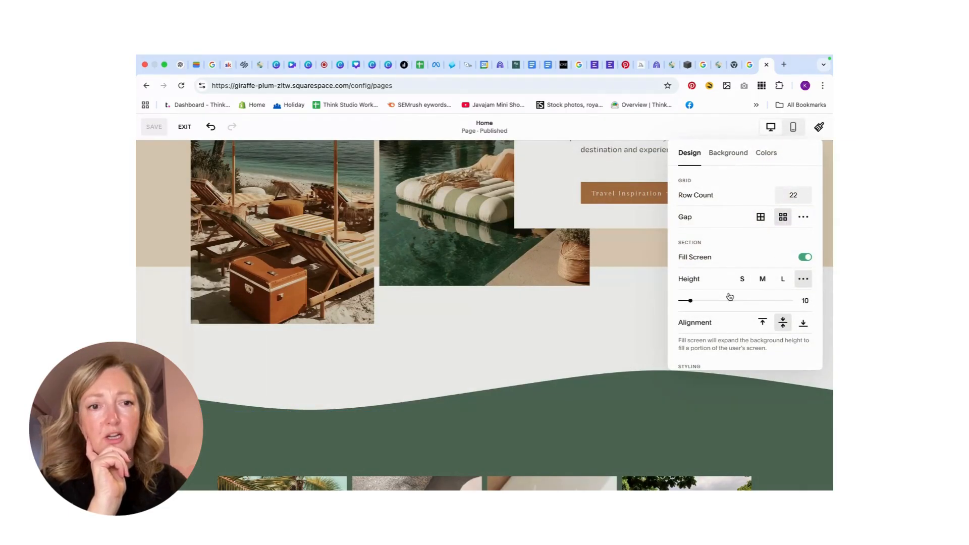
{"action": "scroll", "coordinate": [728, 298], "scroll_direction": "down", "scroll_amount": 5}
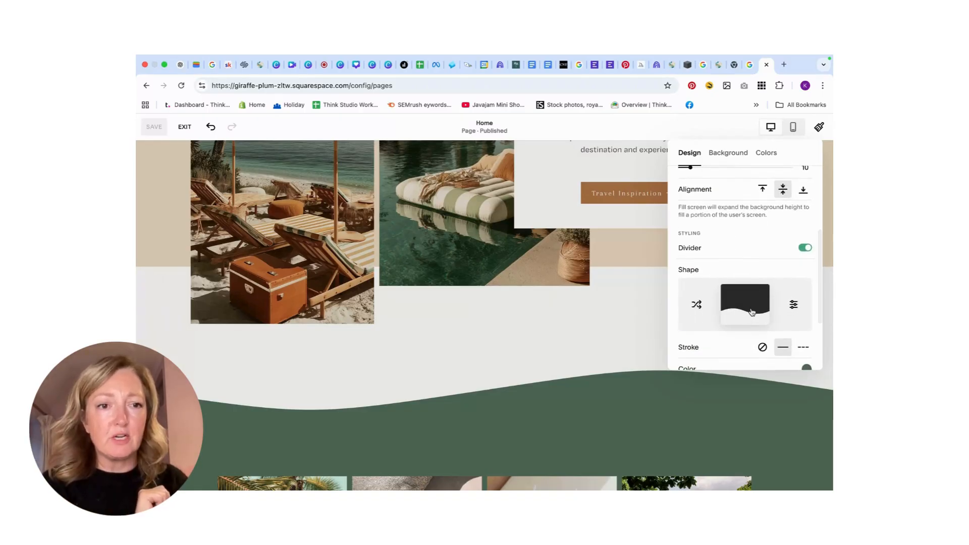
{"action": "left_click", "coordinate": [750, 312]}
{"action": "left_click", "coordinate": [757, 229]}
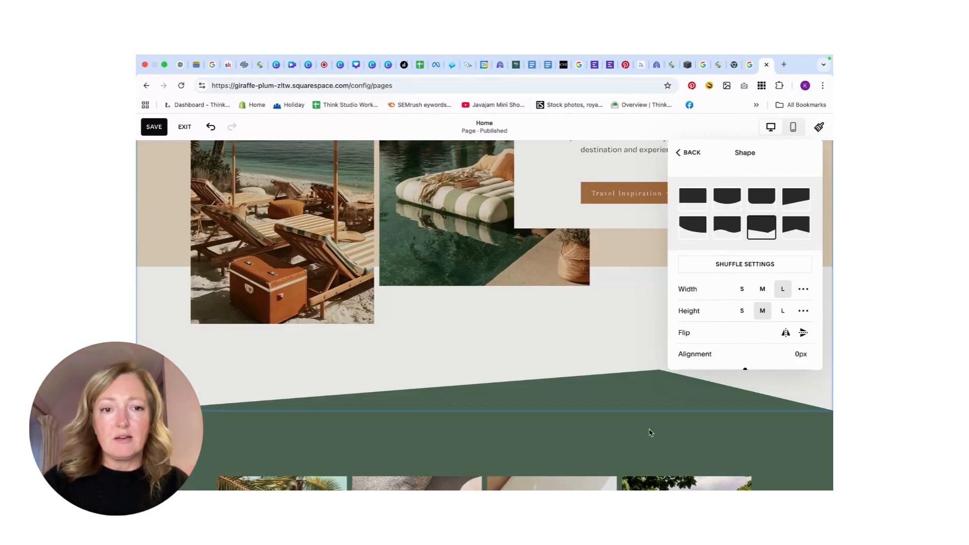
{"action": "scroll", "coordinate": [572, 417], "scroll_direction": "up", "scroll_amount": 10}
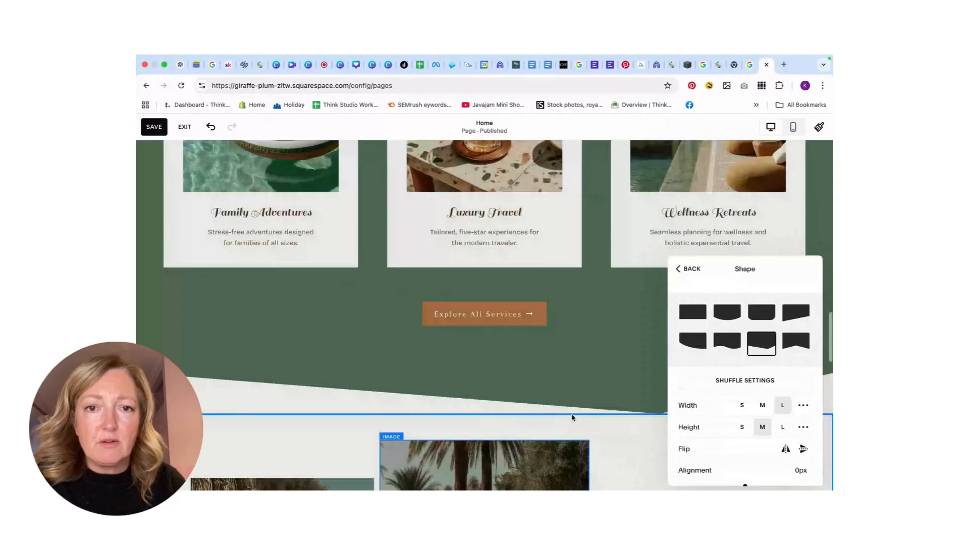
{"action": "left_click", "coordinate": [572, 417]}
- Replace the palm beach photo in the four-image row above the footer with an upload of palms-and-parasols-18.png and close its settings
{"action": "scroll", "coordinate": [572, 399], "scroll_direction": "down", "scroll_amount": 5}
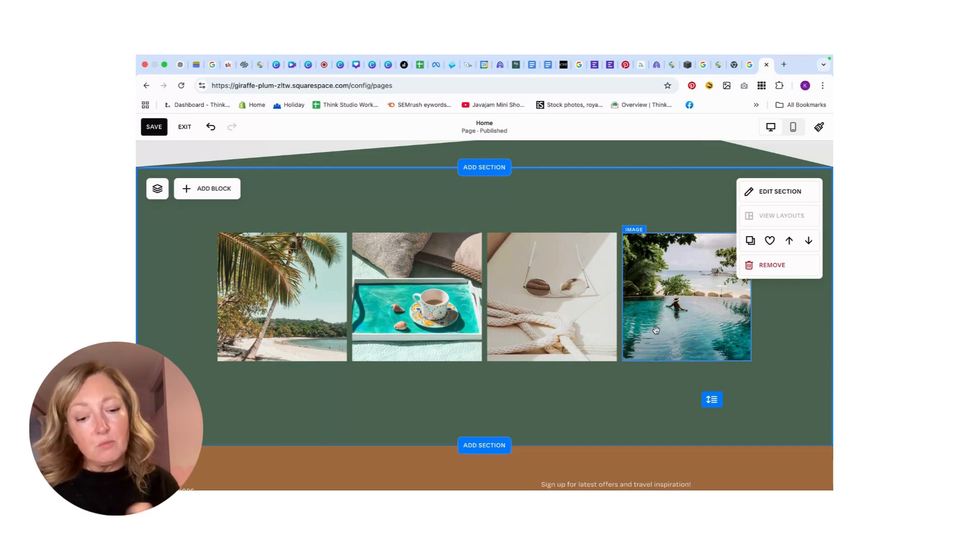
{"action": "left_click", "coordinate": [482, 387]}
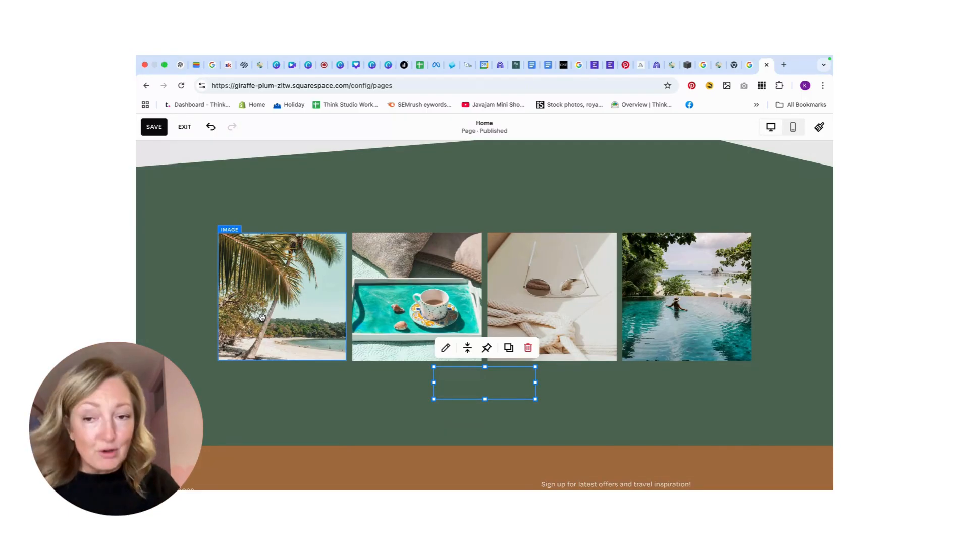
{"action": "left_click", "coordinate": [276, 296]}
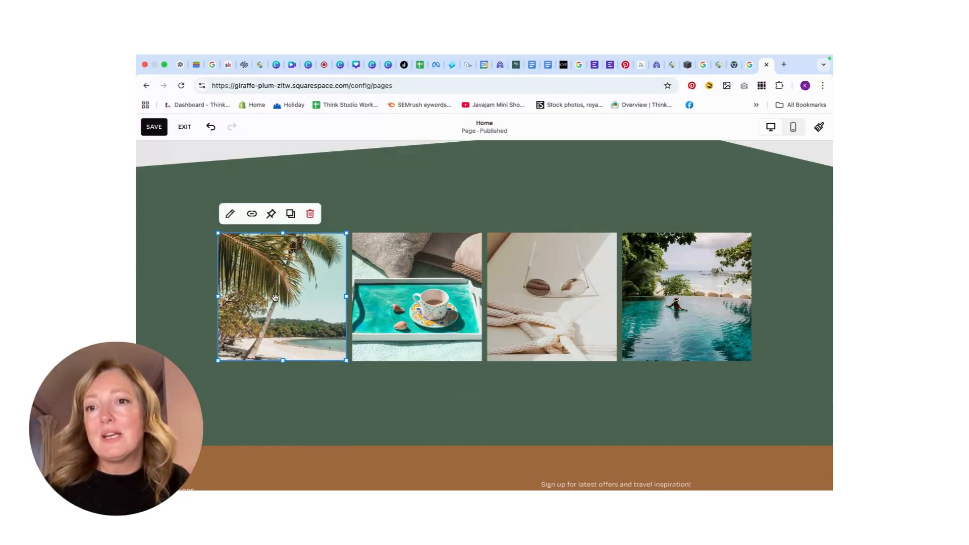
{"action": "left_click", "coordinate": [229, 214]}
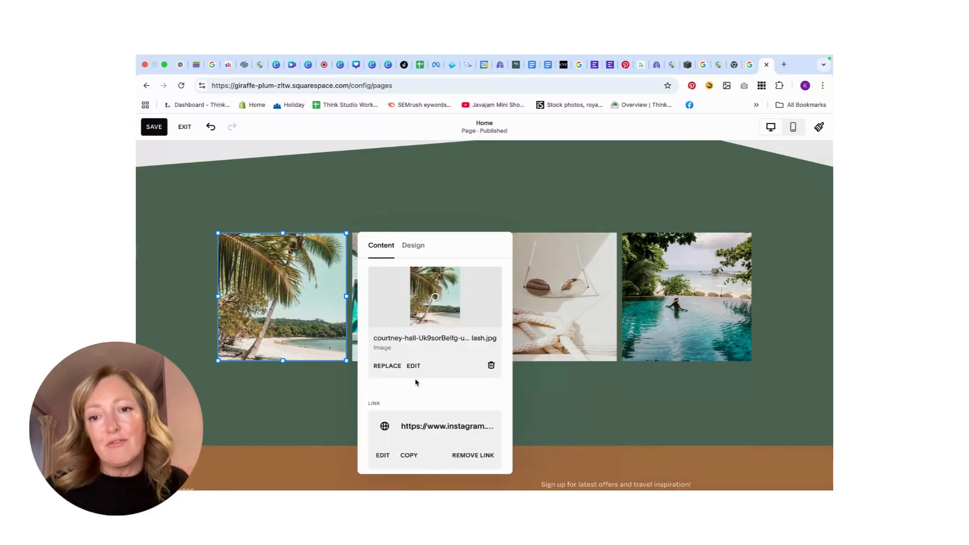
{"action": "left_click", "coordinate": [388, 367]}
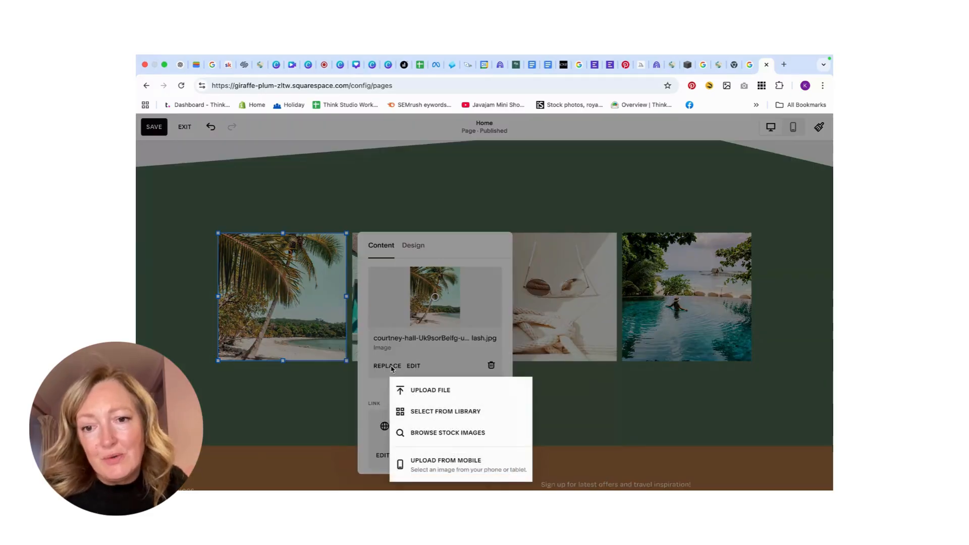
{"action": "left_click", "coordinate": [437, 391]}
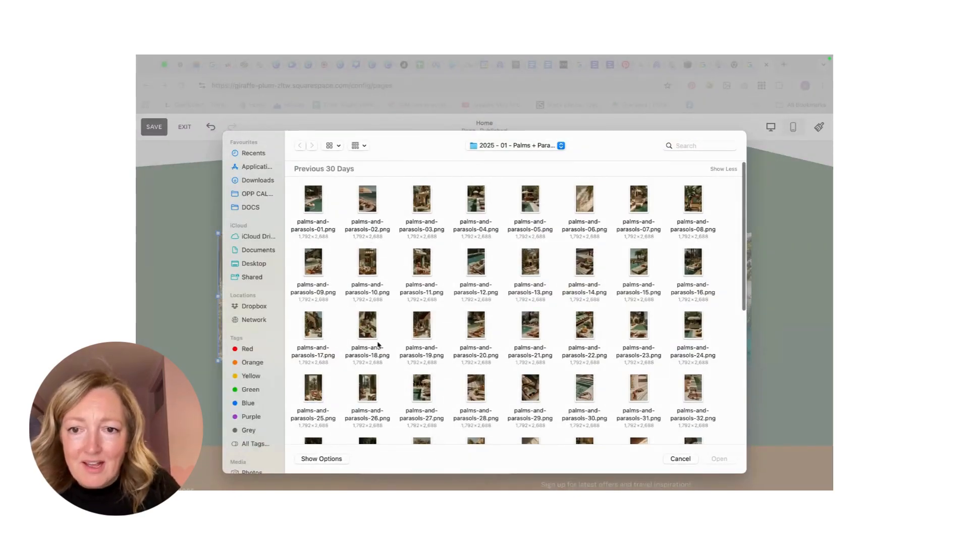
{"action": "left_click", "coordinate": [362, 337]}
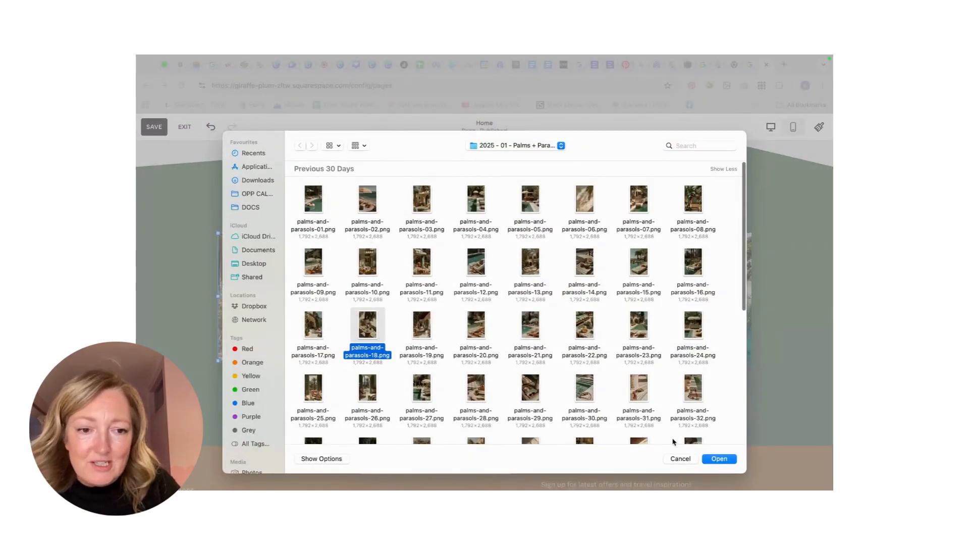
{"action": "left_click", "coordinate": [716, 460]}
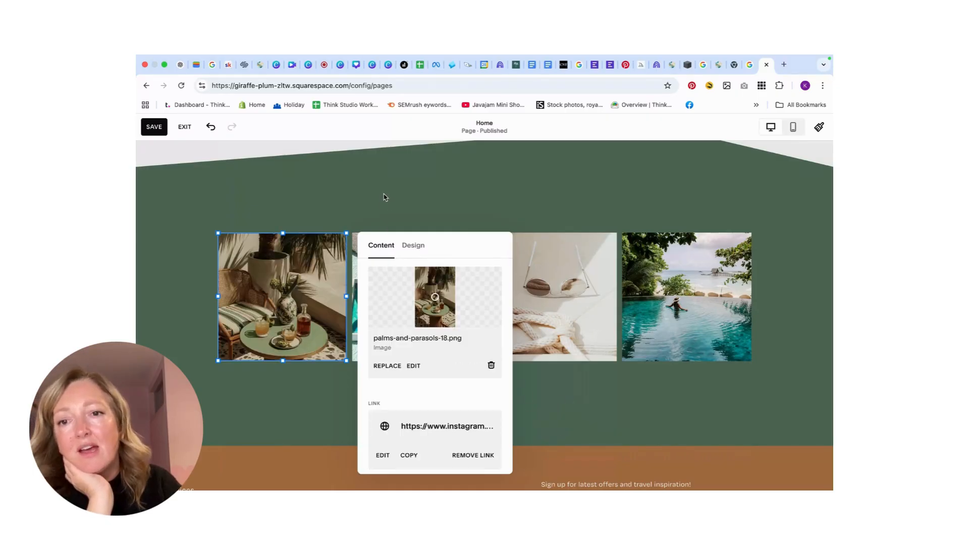
{"action": "left_click", "coordinate": [387, 223]}
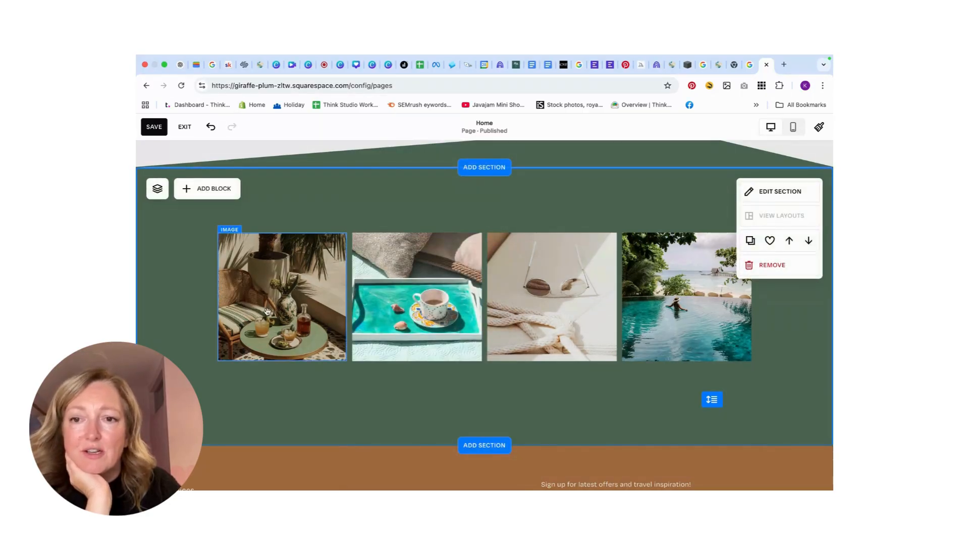
- Review the home page from the hero banner down to the site footer
{"action": "scroll", "coordinate": [429, 305], "scroll_direction": "up", "scroll_amount": 15}
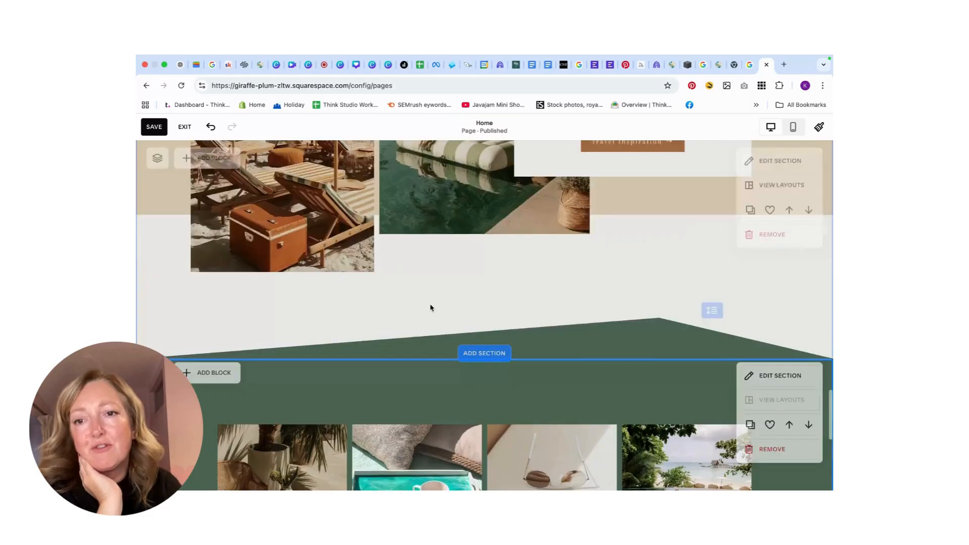
{"action": "scroll", "coordinate": [432, 306], "scroll_direction": "up", "scroll_amount": 8}
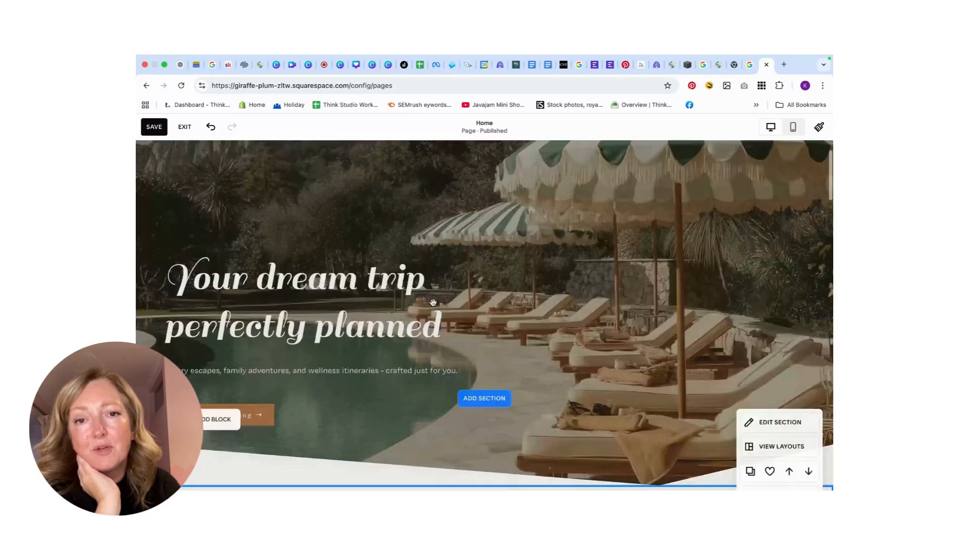
{"action": "scroll", "coordinate": [435, 310], "scroll_direction": "down", "scroll_amount": 20}
{"action": "scroll", "coordinate": [437, 317], "scroll_direction": "down", "scroll_amount": 1}
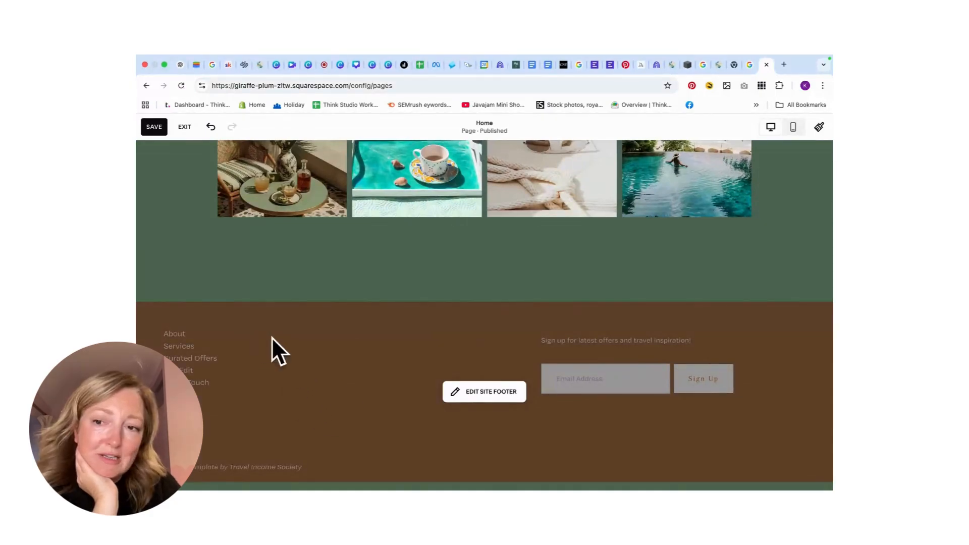
- Open the site footer for editing, select its page links text block and save the site changes
{"action": "left_click", "coordinate": [495, 396]}
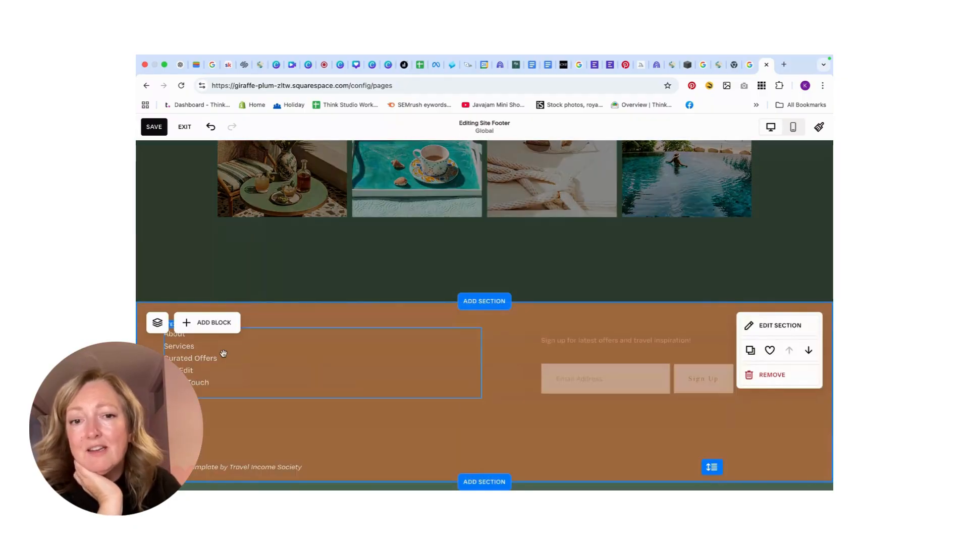
{"action": "left_click", "coordinate": [185, 348]}
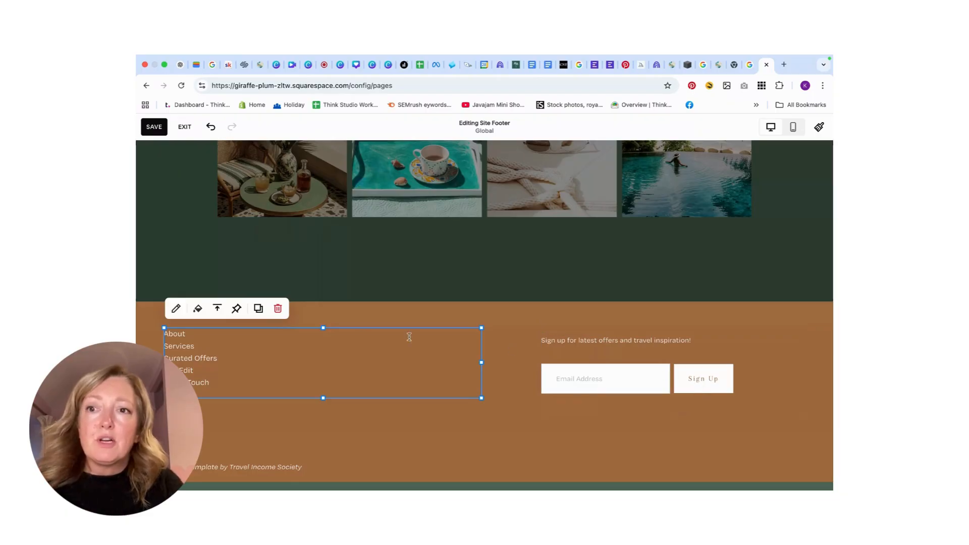
{"action": "left_click", "coordinate": [157, 129]}
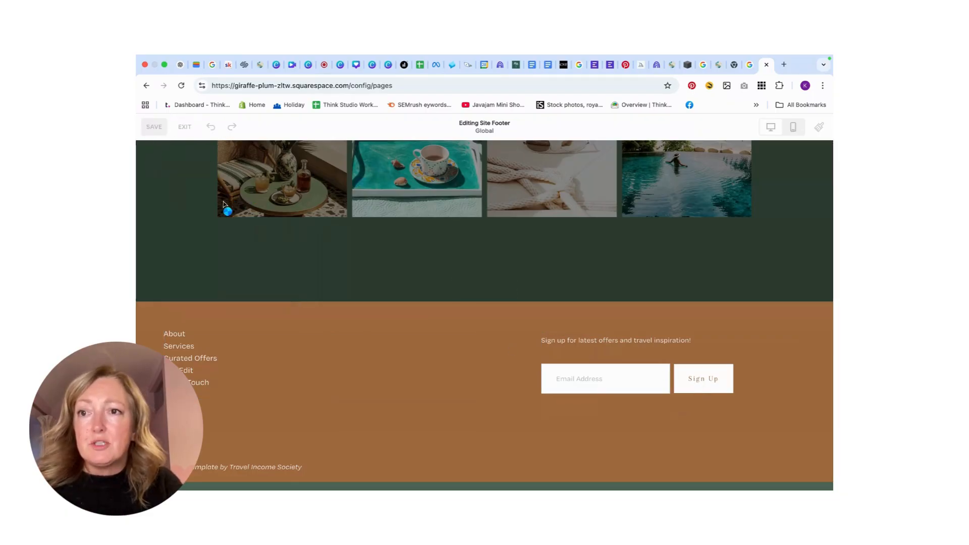
{"action": "left_click", "coordinate": [393, 370]}
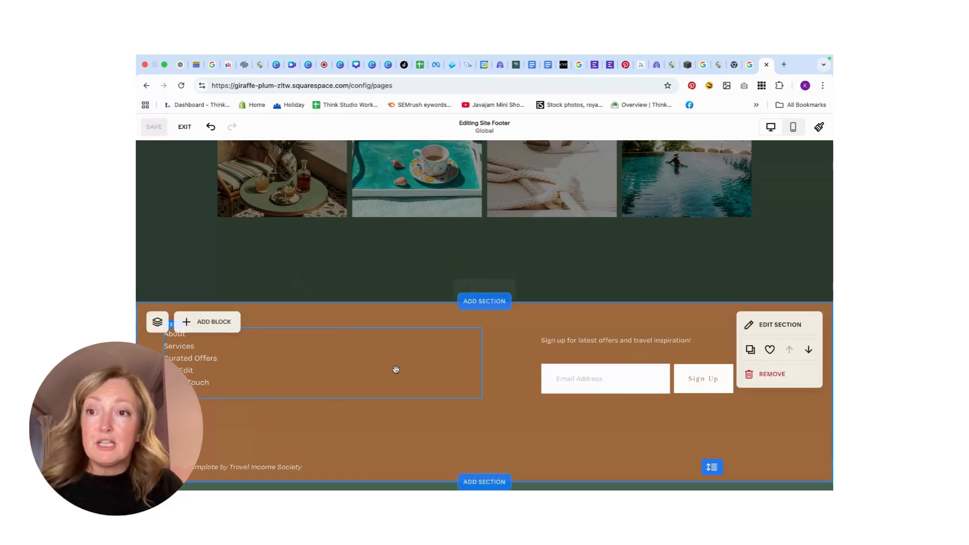
- Exit the footer editor and open the home page in full-screen preview
{"action": "scroll", "coordinate": [485, 372], "scroll_direction": "up", "scroll_amount": 2}
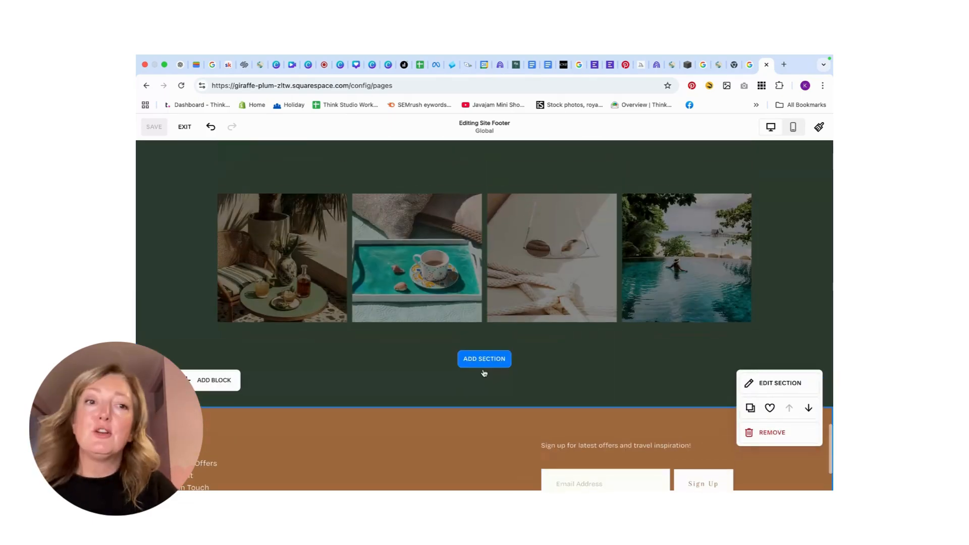
{"action": "scroll", "coordinate": [483, 373], "scroll_direction": "up", "scroll_amount": 15}
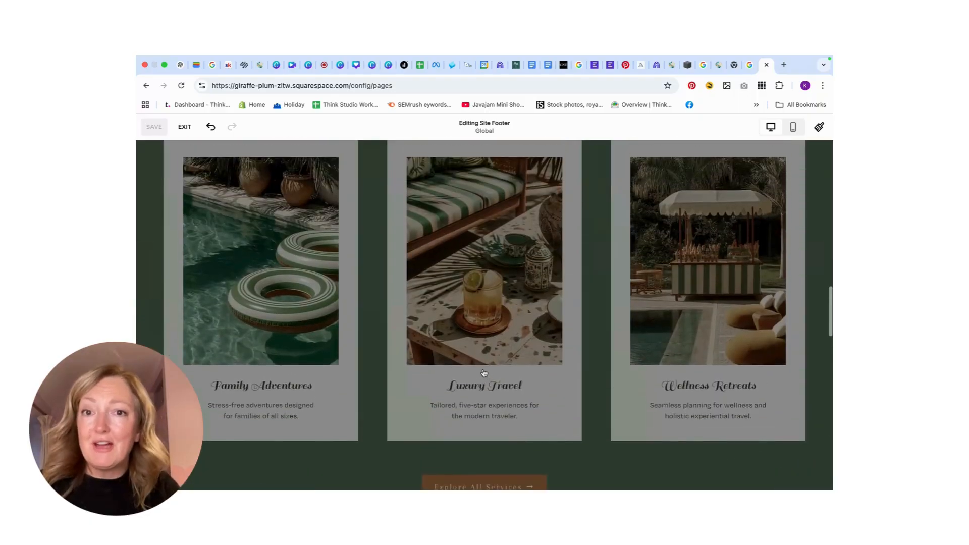
{"action": "scroll", "coordinate": [483, 373], "scroll_direction": "up", "scroll_amount": 10}
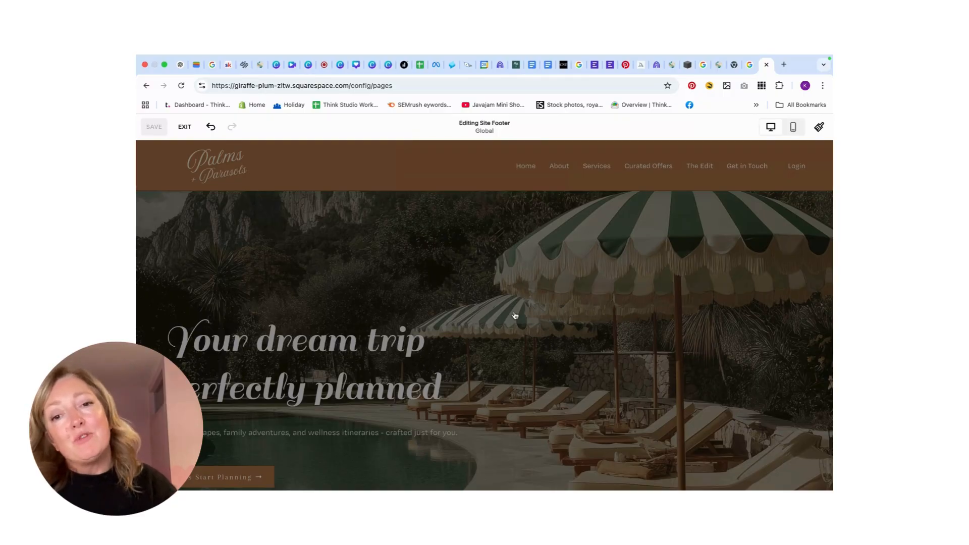
{"action": "scroll", "coordinate": [515, 289], "scroll_direction": "down", "scroll_amount": 1}
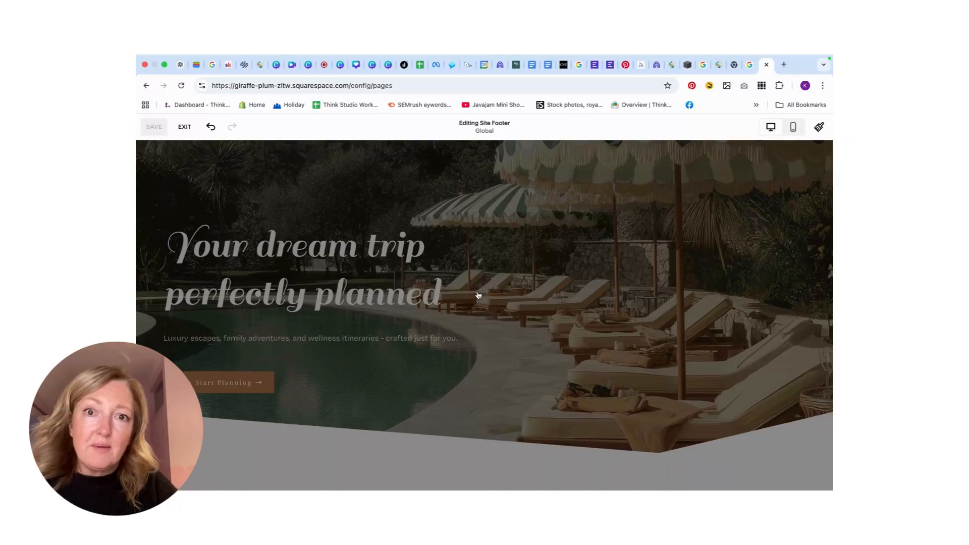
{"action": "scroll", "coordinate": [476, 283], "scroll_direction": "up", "scroll_amount": 3}
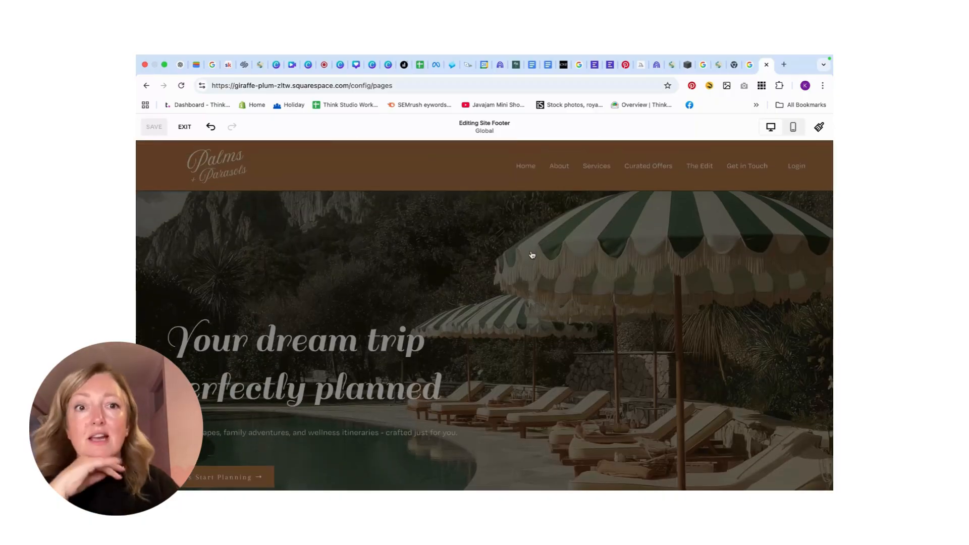
{"action": "scroll", "coordinate": [507, 273], "scroll_direction": "down", "scroll_amount": 1}
{"action": "scroll", "coordinate": [507, 273], "scroll_direction": "up", "scroll_amount": 1}
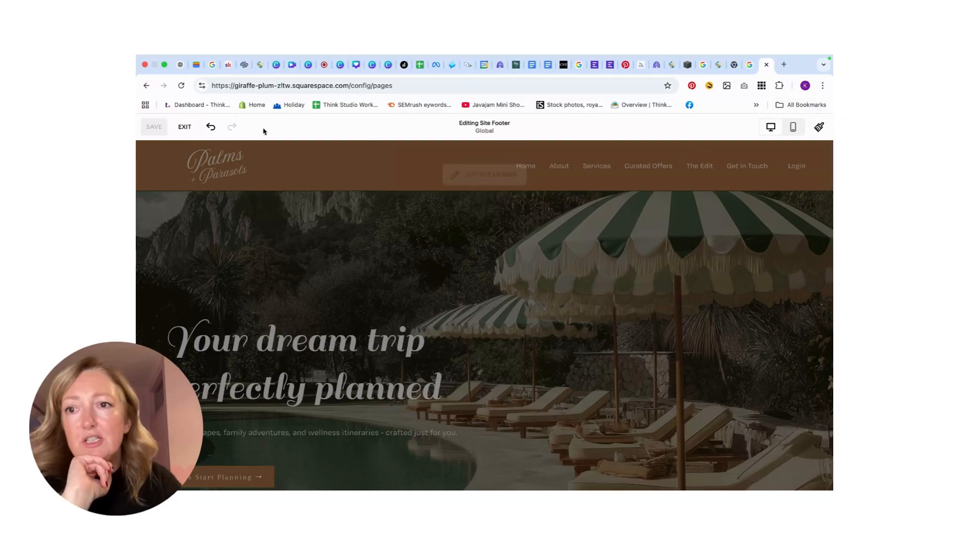
{"action": "left_click", "coordinate": [185, 127]}
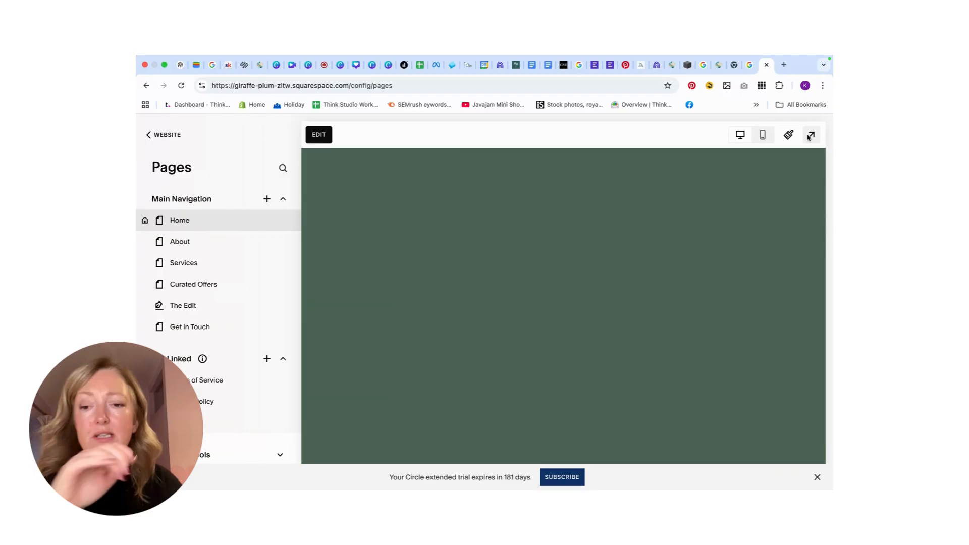
{"action": "left_click", "coordinate": [810, 135]}
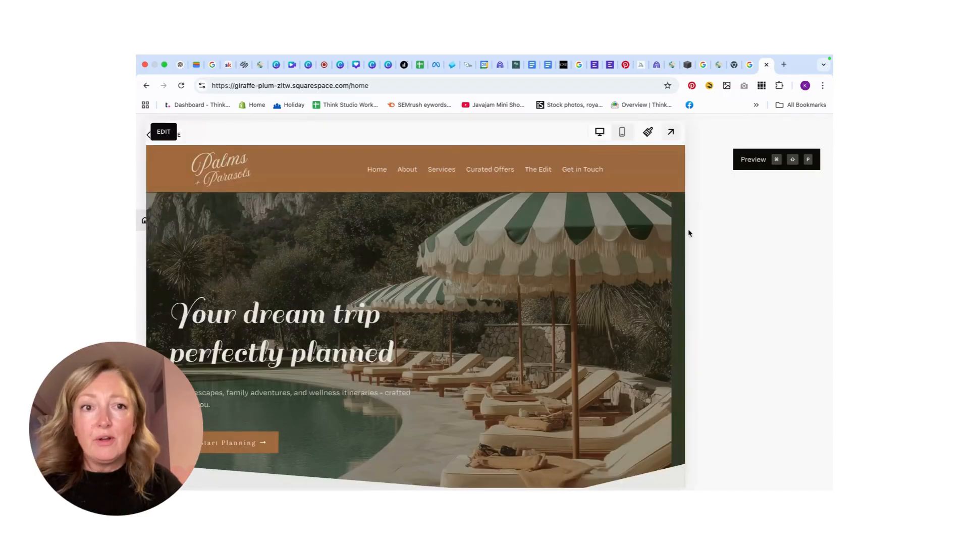
- Examine the previewed home page from the hero banner down to the footer and back, checking photos, dividers and section colors
{"action": "scroll", "coordinate": [566, 250], "scroll_direction": "down", "scroll_amount": 5}
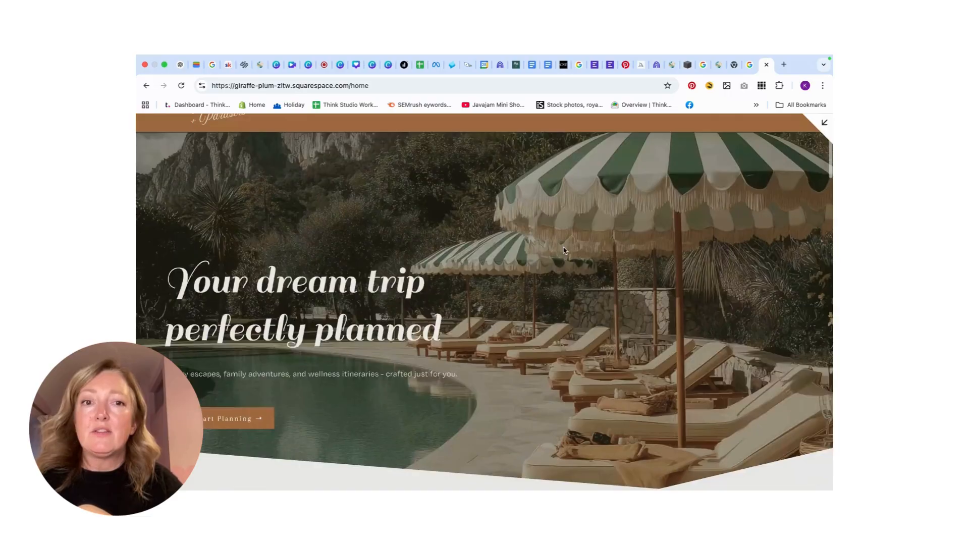
{"action": "scroll", "coordinate": [565, 250], "scroll_direction": "down", "scroll_amount": 5}
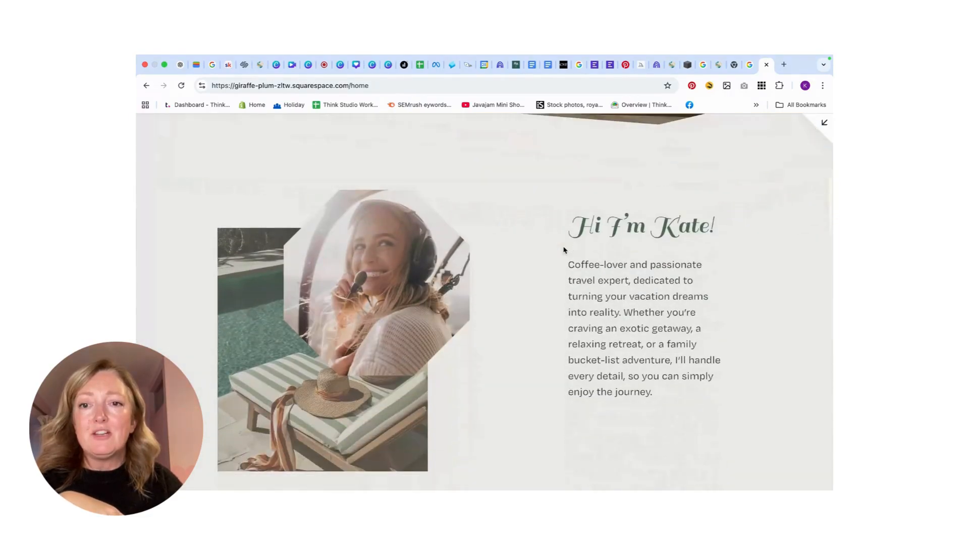
{"action": "scroll", "coordinate": [565, 250], "scroll_direction": "down", "scroll_amount": 6}
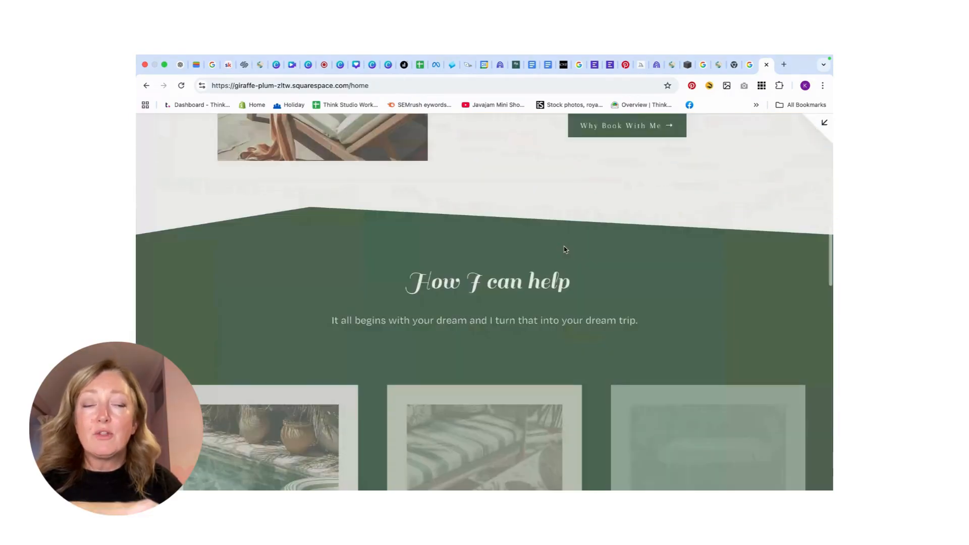
{"action": "scroll", "coordinate": [564, 249], "scroll_direction": "down", "scroll_amount": 10}
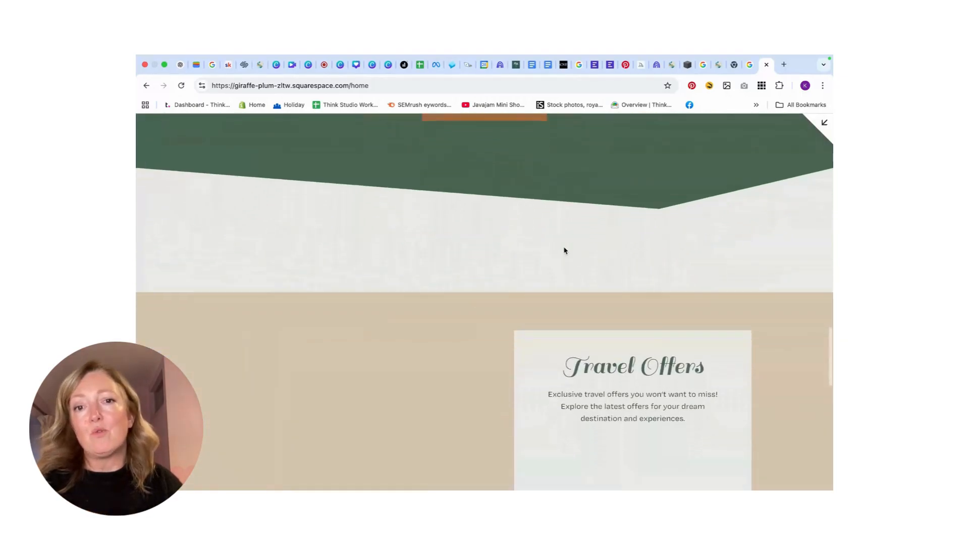
{"action": "scroll", "coordinate": [565, 251], "scroll_direction": "down", "scroll_amount": 3}
{"action": "scroll", "coordinate": [564, 251], "scroll_direction": "up", "scroll_amount": 1}
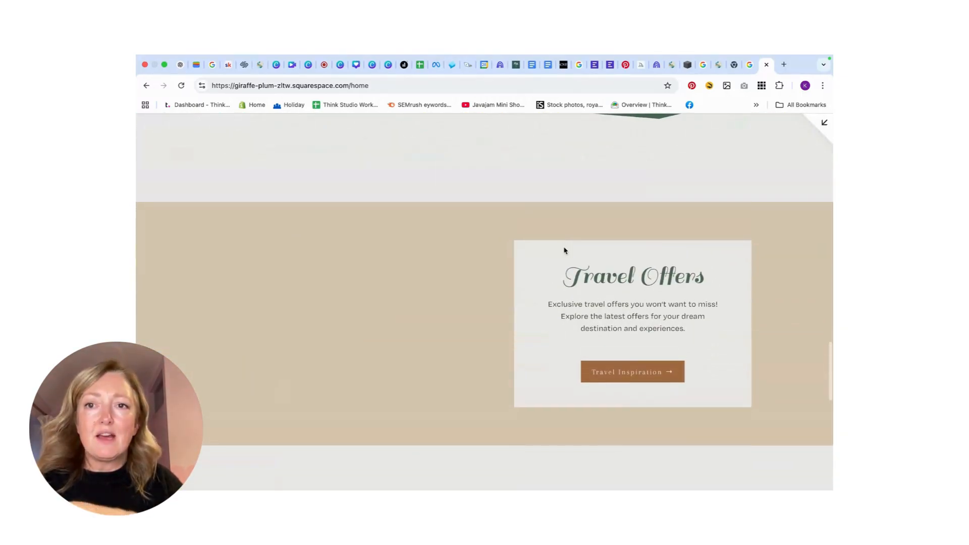
{"action": "scroll", "coordinate": [554, 168], "scroll_direction": "up", "scroll_amount": 1}
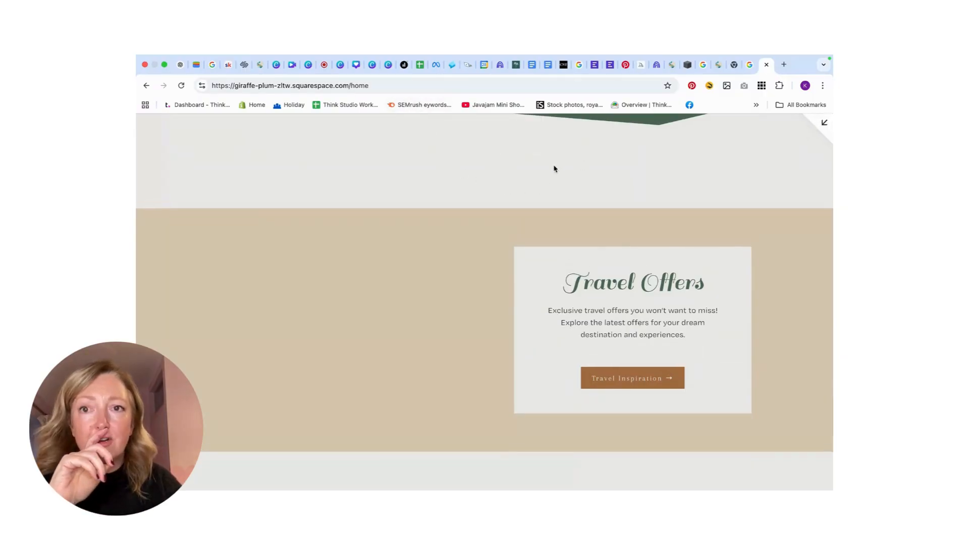
{"action": "scroll", "coordinate": [554, 168], "scroll_direction": "up", "scroll_amount": 15}
{"action": "scroll", "coordinate": [555, 166], "scroll_direction": "down", "scroll_amount": 8}
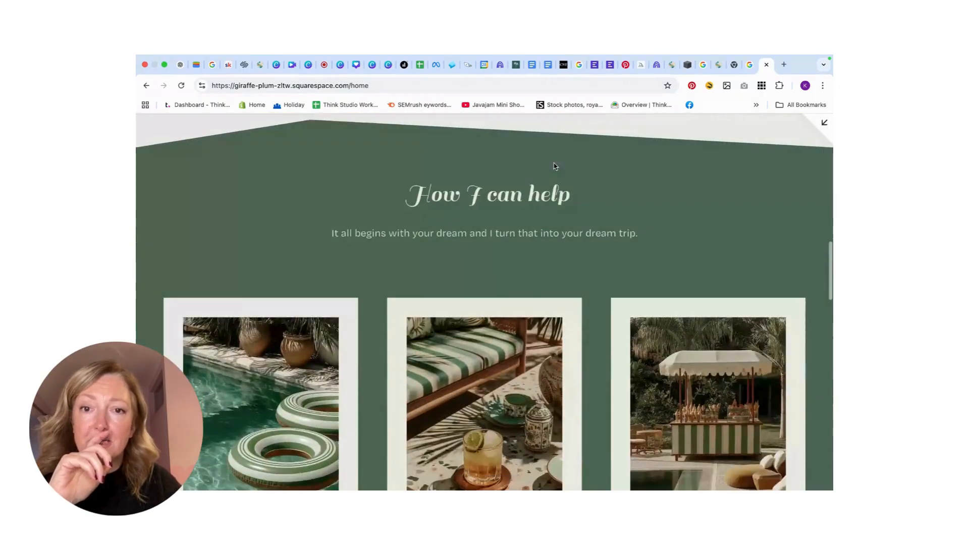
{"action": "scroll", "coordinate": [555, 166], "scroll_direction": "down", "scroll_amount": 10}
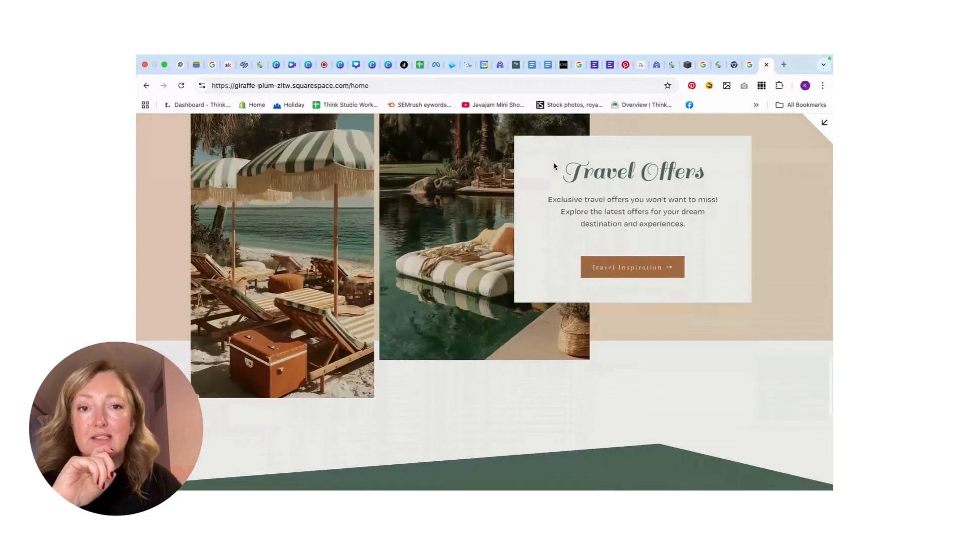
{"action": "scroll", "coordinate": [554, 167], "scroll_direction": "down", "scroll_amount": 10}
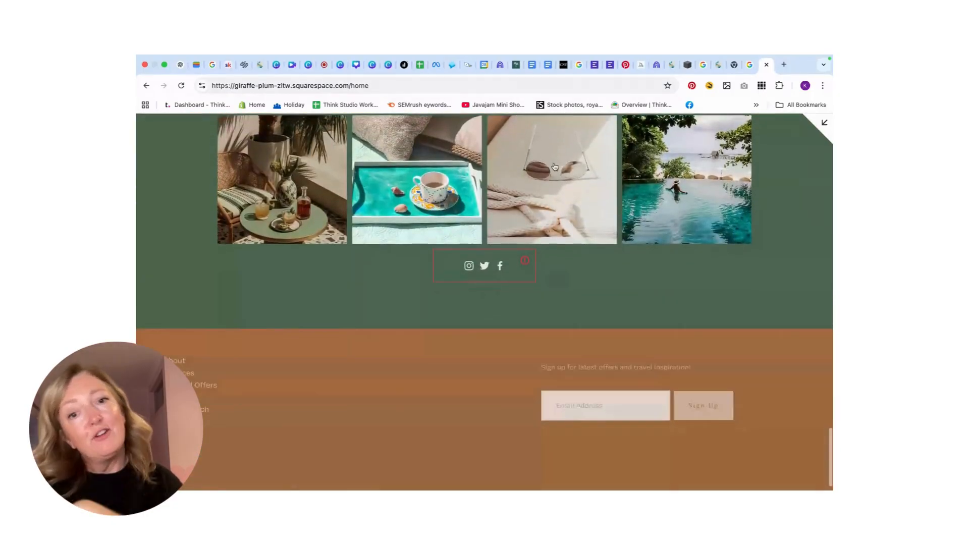
{"action": "scroll", "coordinate": [555, 167], "scroll_direction": "up", "scroll_amount": 10}
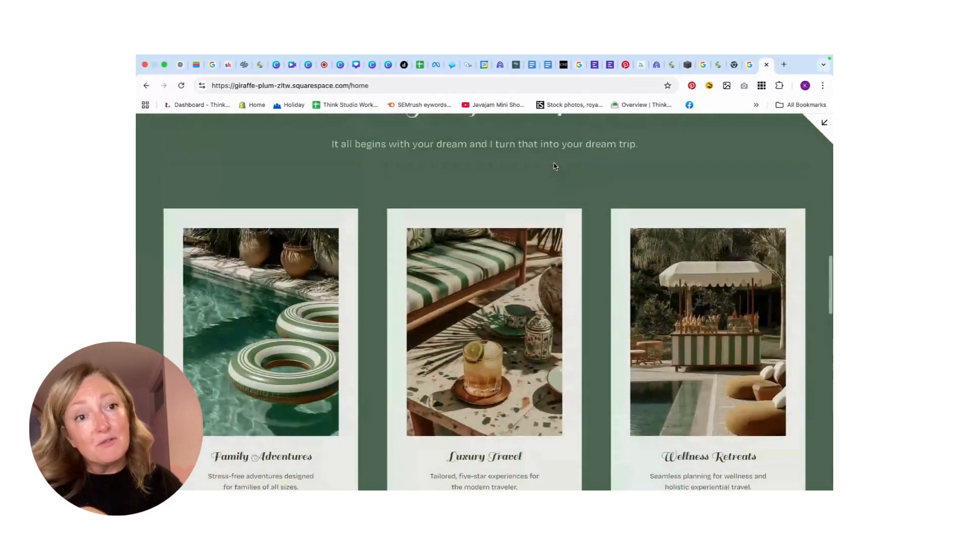
{"action": "scroll", "coordinate": [554, 166], "scroll_direction": "up", "scroll_amount": 8}
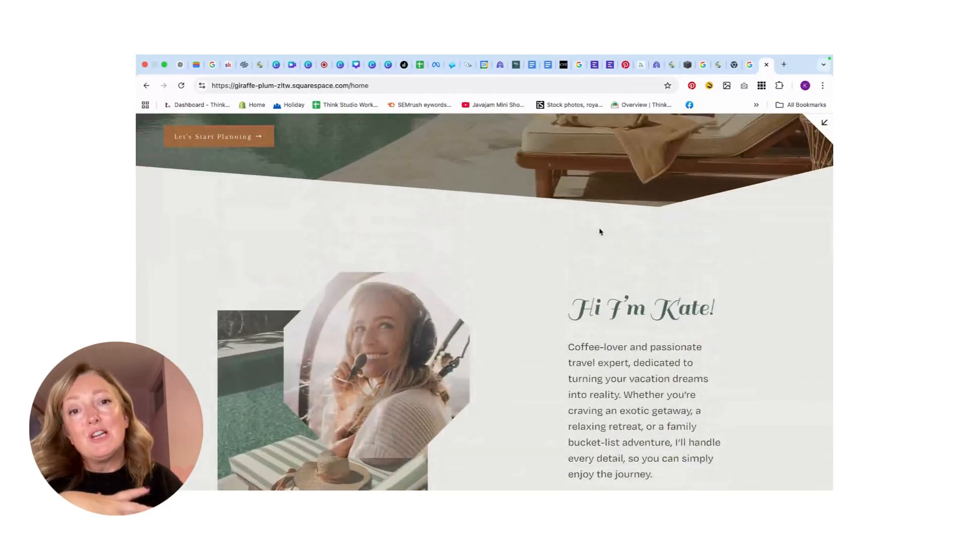
{"action": "scroll", "coordinate": [601, 232], "scroll_direction": "up", "scroll_amount": 5}
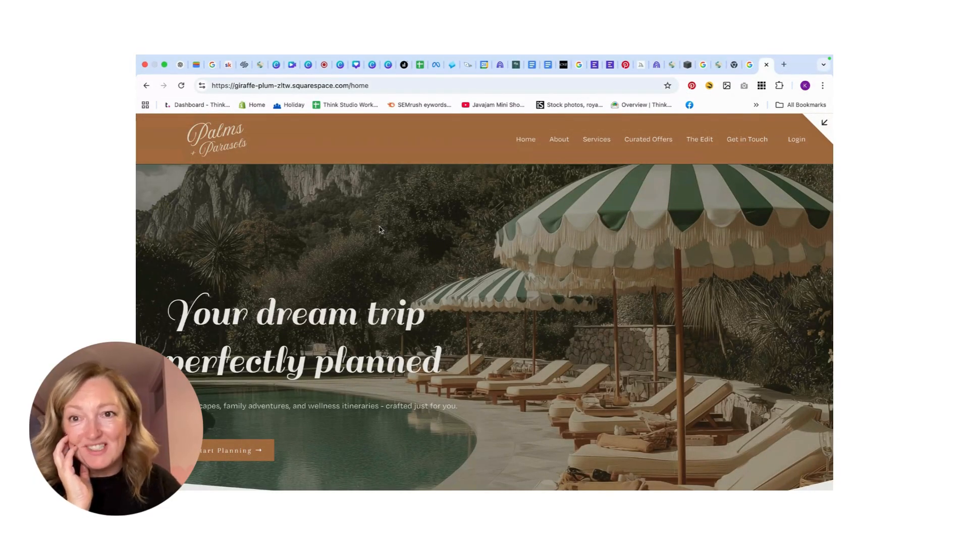
- View the site's Contacts area and its Email Campaigns area
{"action": "left_click", "coordinate": [325, 65]}
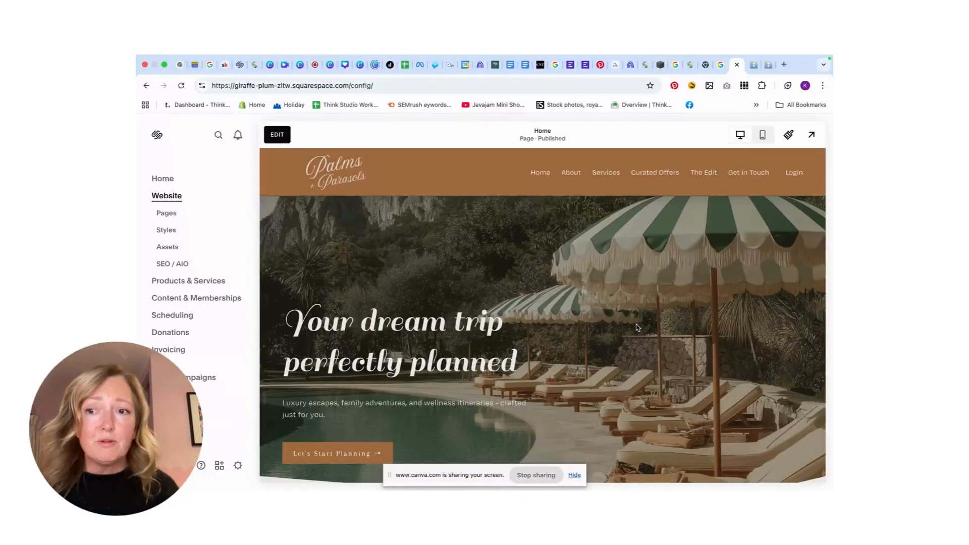
{"action": "left_click", "coordinate": [249, 364]}
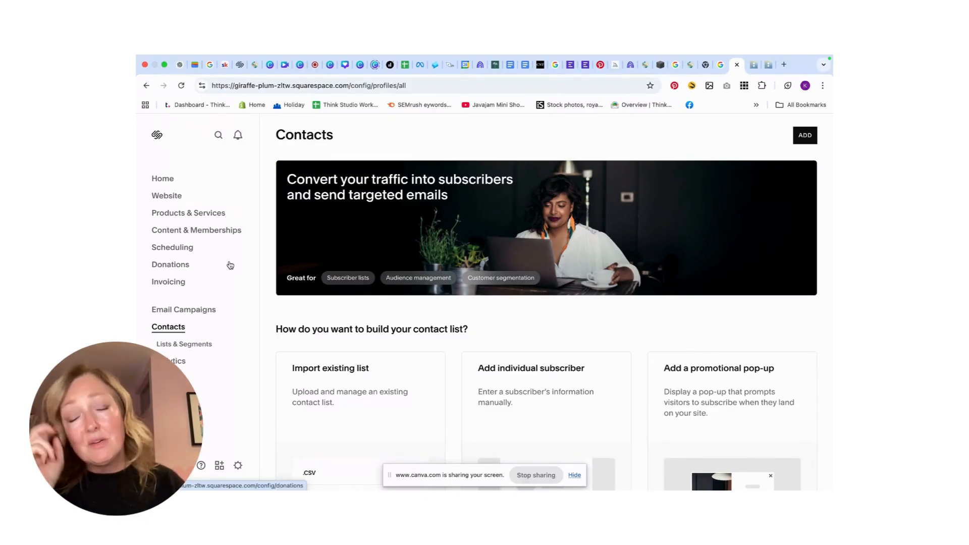
{"action": "left_click", "coordinate": [197, 311]}
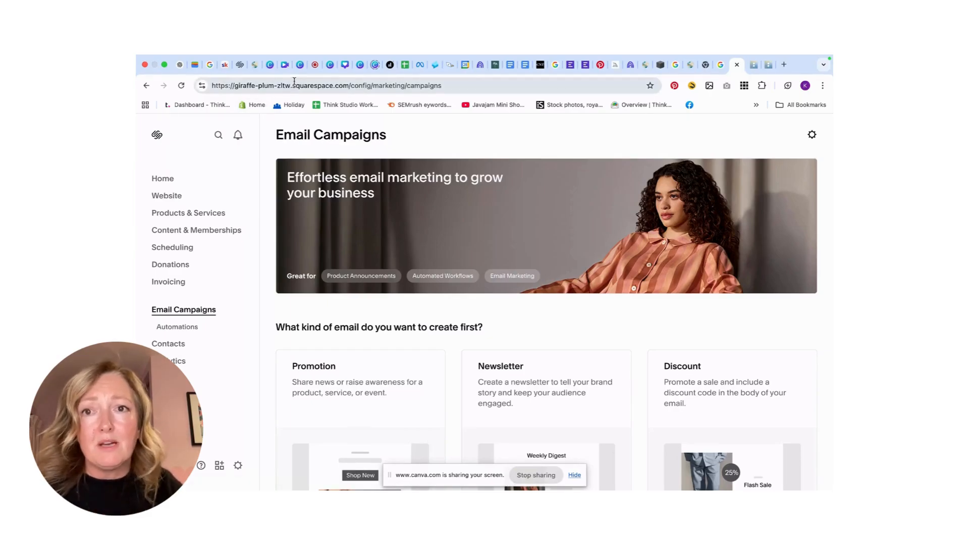
- Switch to The Travel Template Co. website, open The Aesthetic Agent membership page and look through its image collections and description
{"action": "left_click", "coordinate": [315, 64]}
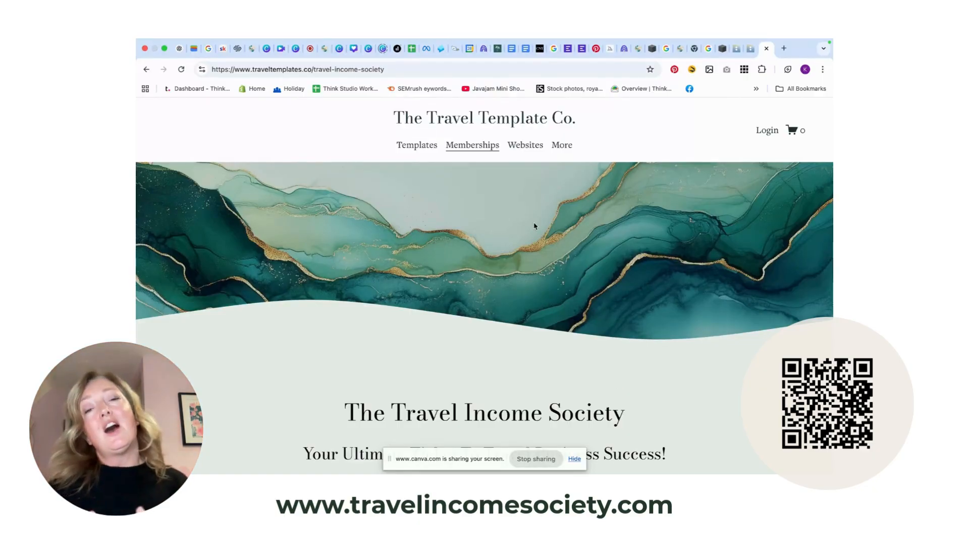
{"action": "mouse_move", "coordinate": [477, 149]}
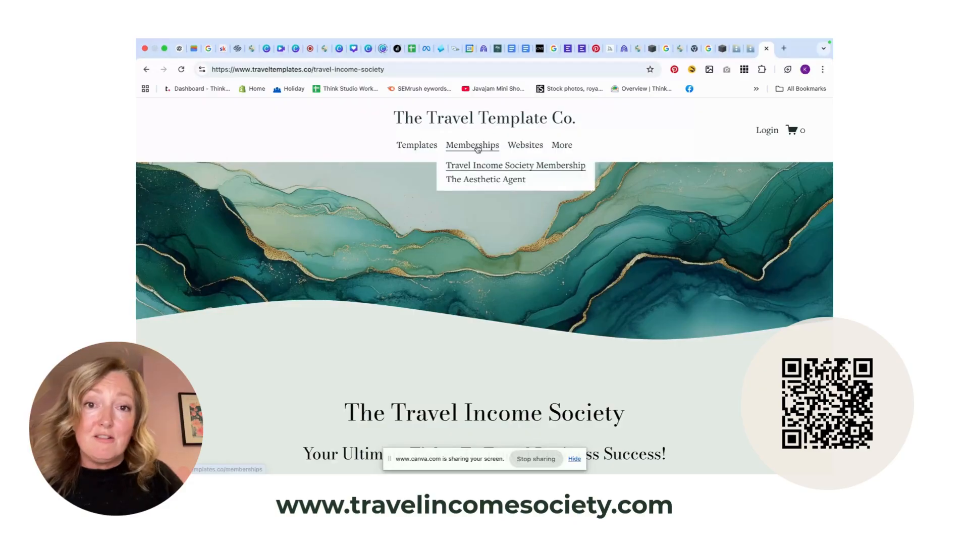
{"action": "left_click", "coordinate": [485, 179]}
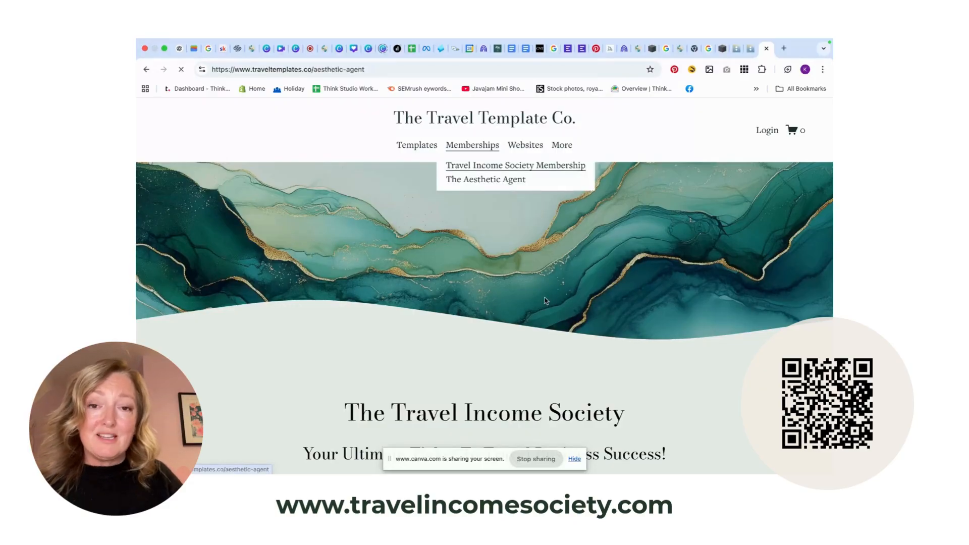
{"action": "scroll", "coordinate": [488, 398], "scroll_direction": "down", "scroll_amount": 5}
{"action": "scroll", "coordinate": [488, 398], "scroll_direction": "down", "scroll_amount": 3}
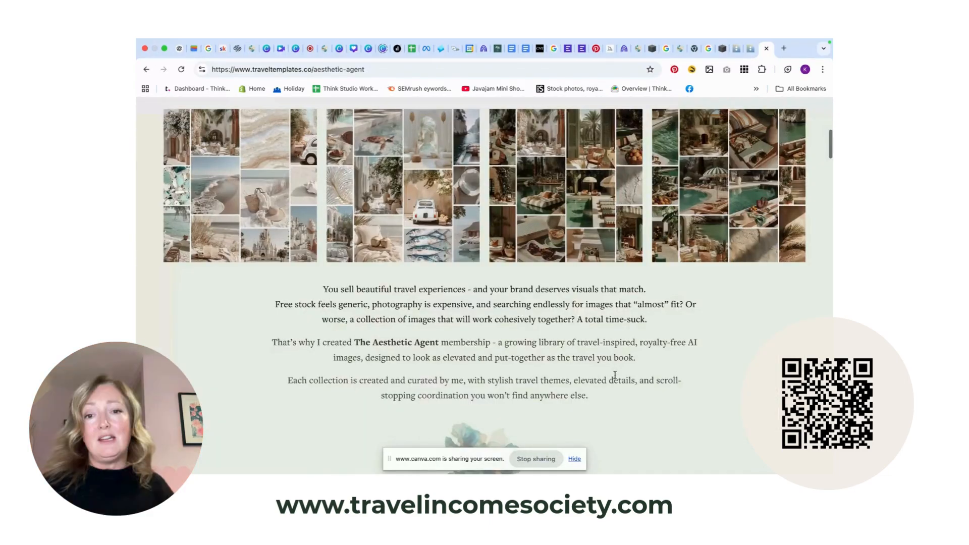
{"action": "scroll", "coordinate": [615, 375], "scroll_direction": "down", "scroll_amount": 1}
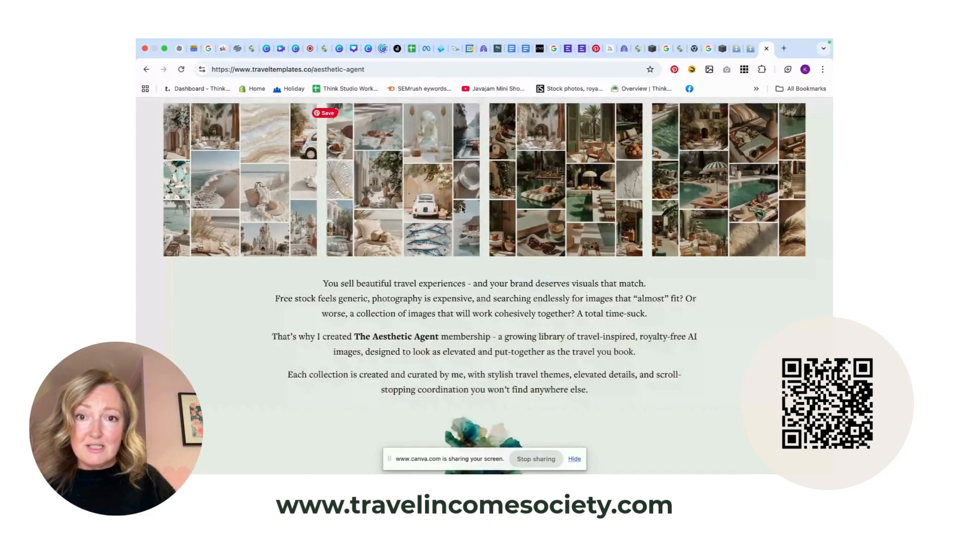
{"action": "scroll", "coordinate": [543, 329], "scroll_direction": "up", "scroll_amount": 3}
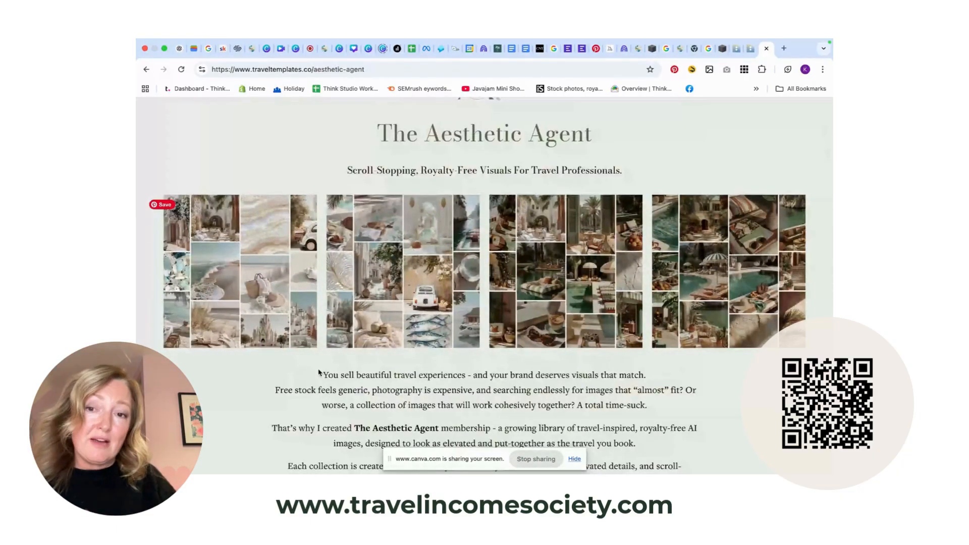
{"action": "scroll", "coordinate": [474, 373], "scroll_direction": "up", "scroll_amount": 2}
{"action": "scroll", "coordinate": [473, 372], "scroll_direction": "up", "scroll_amount": 4}
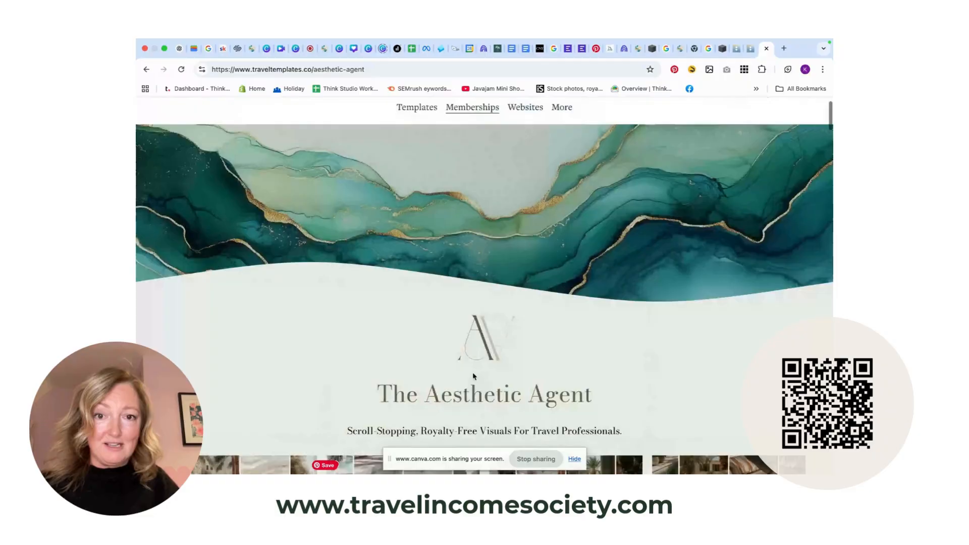
{"action": "scroll", "coordinate": [472, 151], "scroll_direction": "up", "scroll_amount": 1}
- Open the Travel Income Society membership page, examine its four-weekly pricing card, and view and close the sign-up form
{"action": "mouse_move", "coordinate": [472, 150]}
{"action": "left_click", "coordinate": [486, 182]}
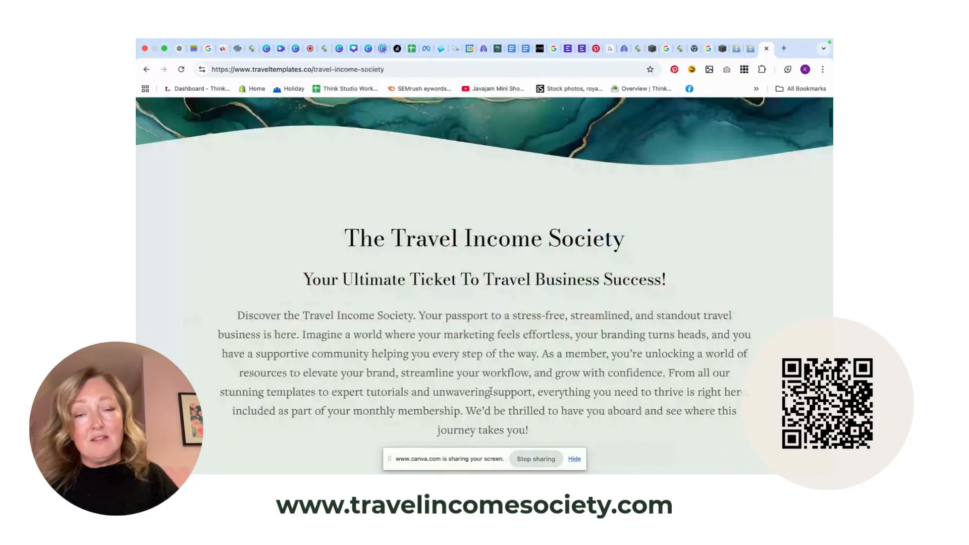
{"action": "scroll", "coordinate": [490, 392], "scroll_direction": "down", "scroll_amount": 6}
{"action": "scroll", "coordinate": [491, 397], "scroll_direction": "down", "scroll_amount": 3}
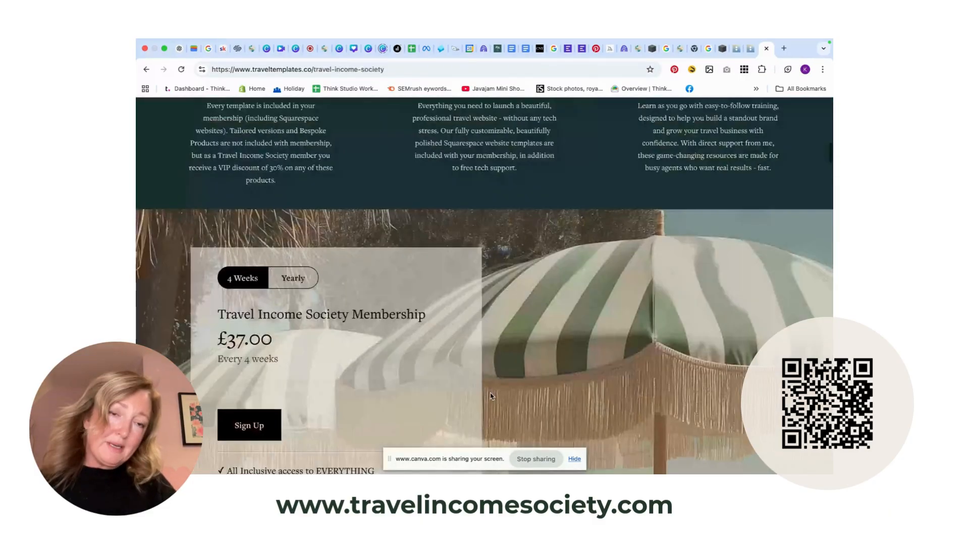
{"action": "scroll", "coordinate": [491, 396], "scroll_direction": "down", "scroll_amount": 1}
{"action": "scroll", "coordinate": [491, 397], "scroll_direction": "down", "scroll_amount": 1}
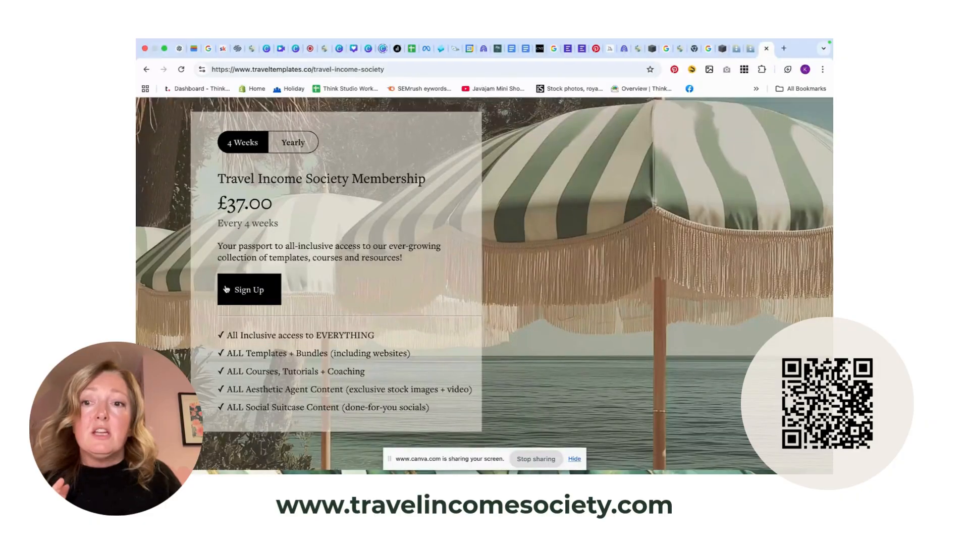
{"action": "left_click", "coordinate": [259, 296]}
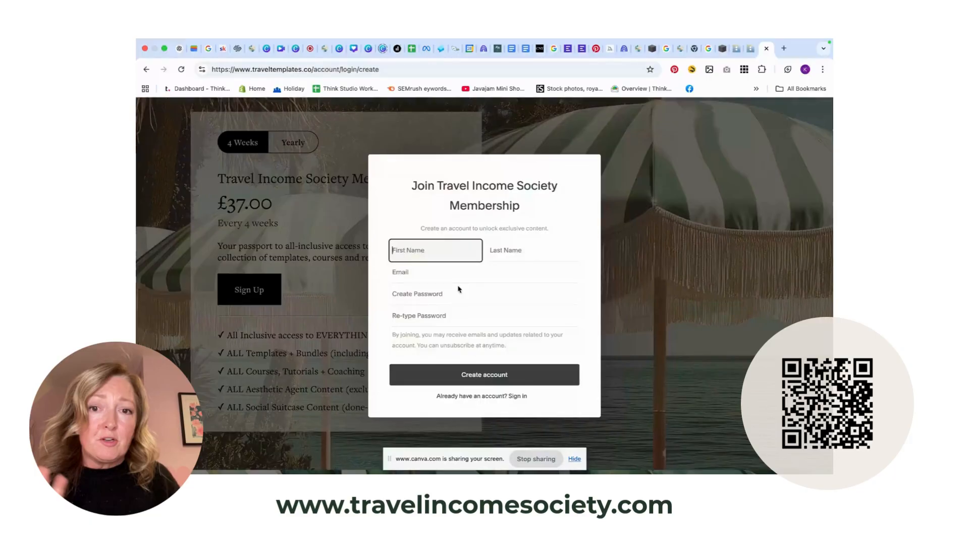
{"action": "left_click", "coordinate": [371, 374]}
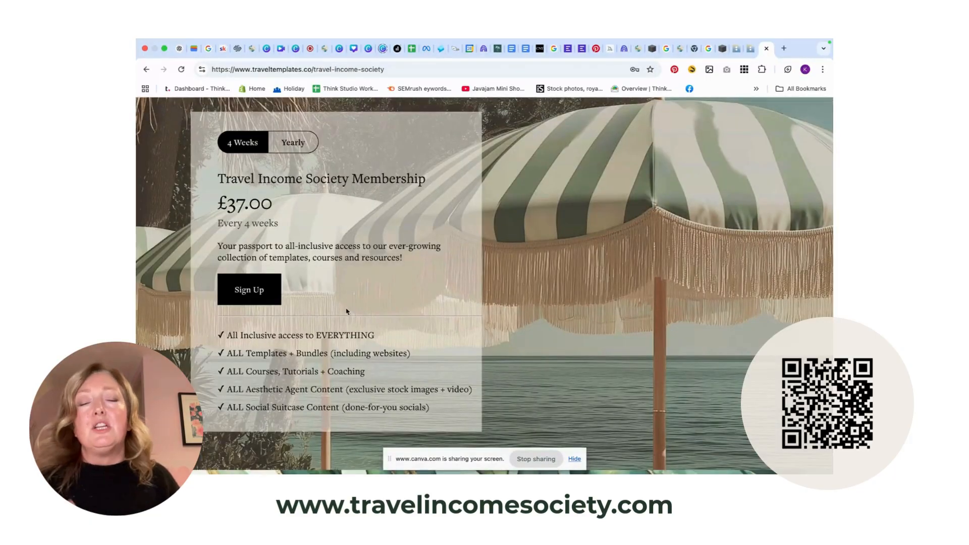